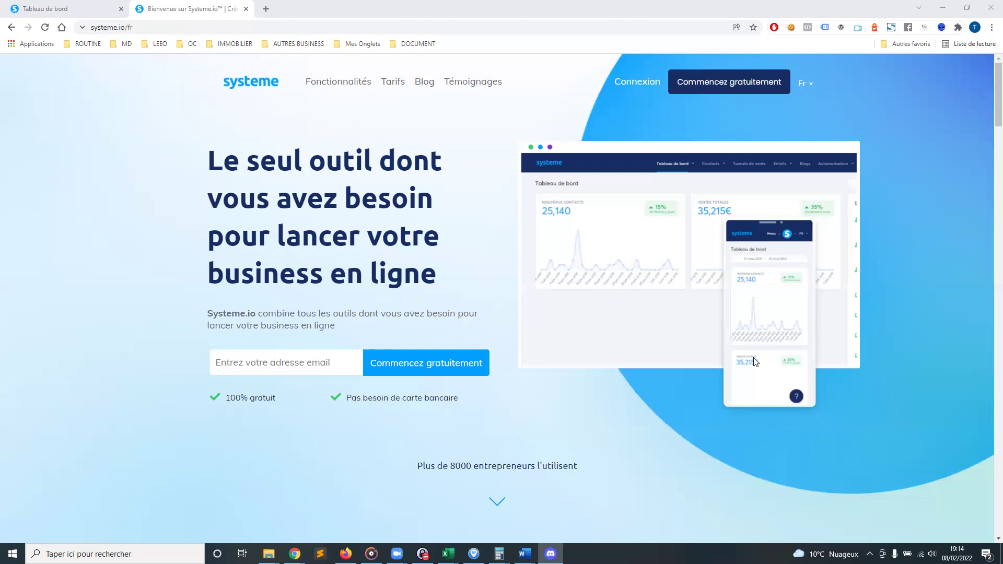
Bring the browser to the front and scroll down the Systeme.io page
left_click(975, 253)
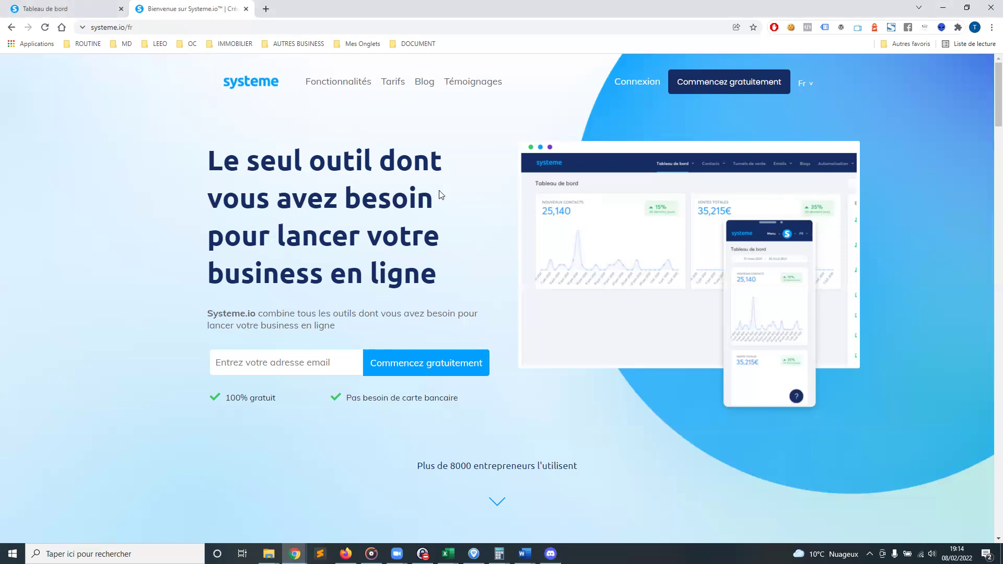
scroll(444, 192, "down", 2)
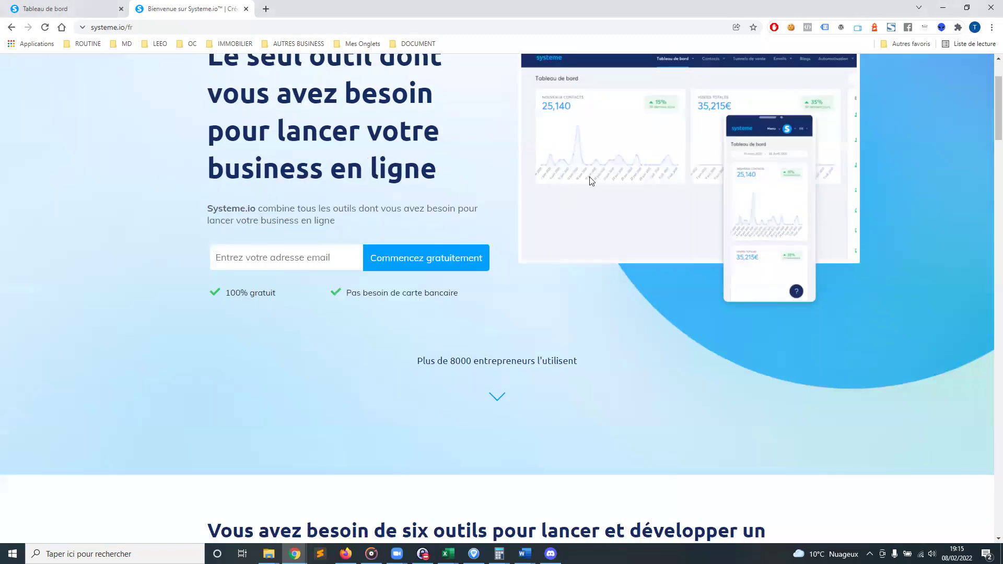
scroll(769, 178, "down", 5)
scroll(768, 182, "down", 4)
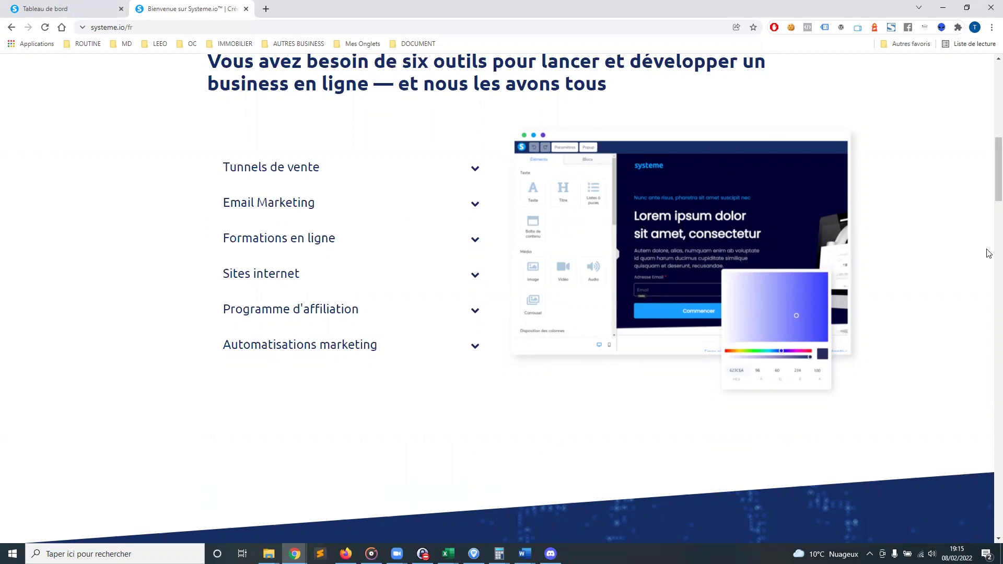
scroll(535, 264, "down", 3)
scroll(510, 237, "down", 10)
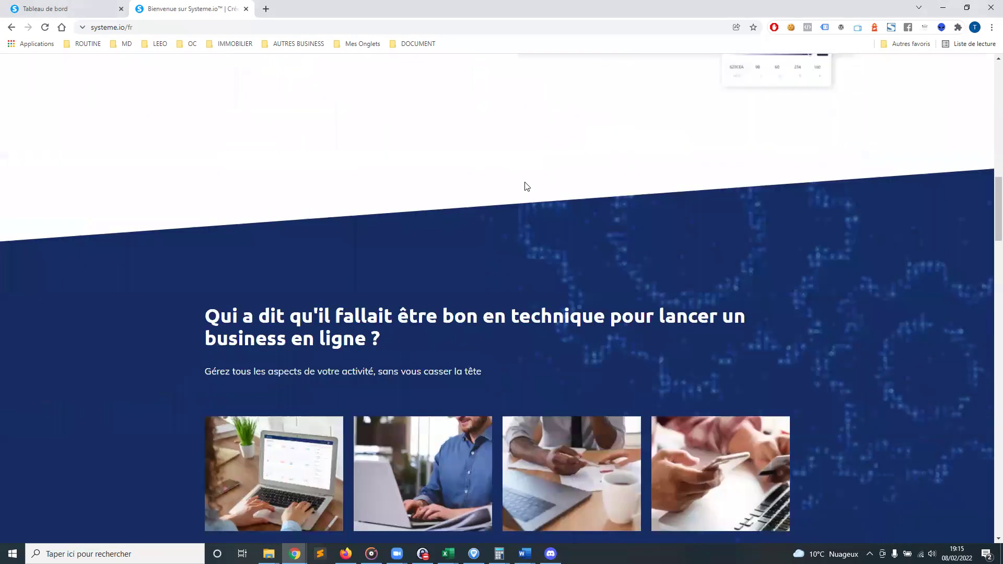
scroll(531, 179, "down", 4)
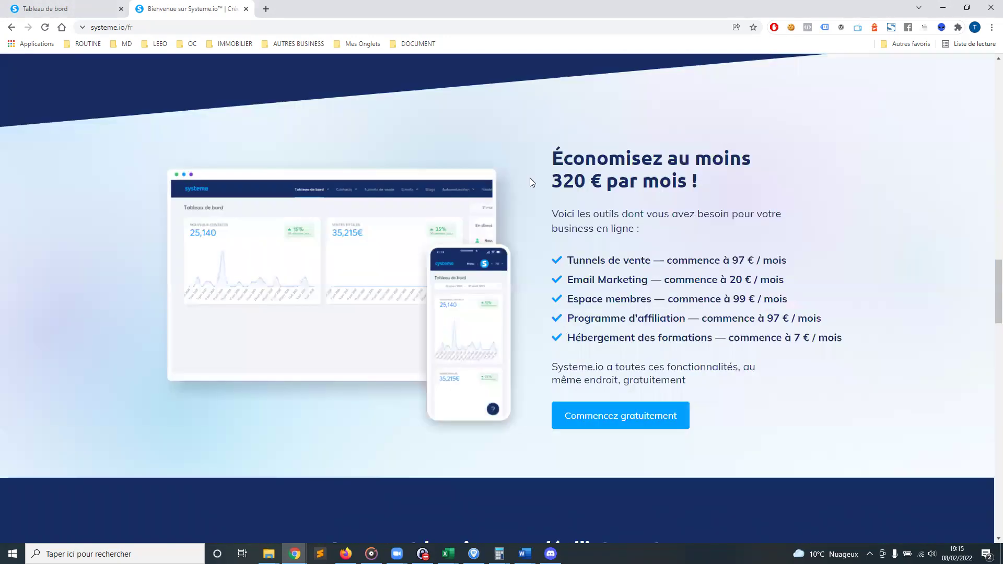
scroll(530, 177, "down", 2)
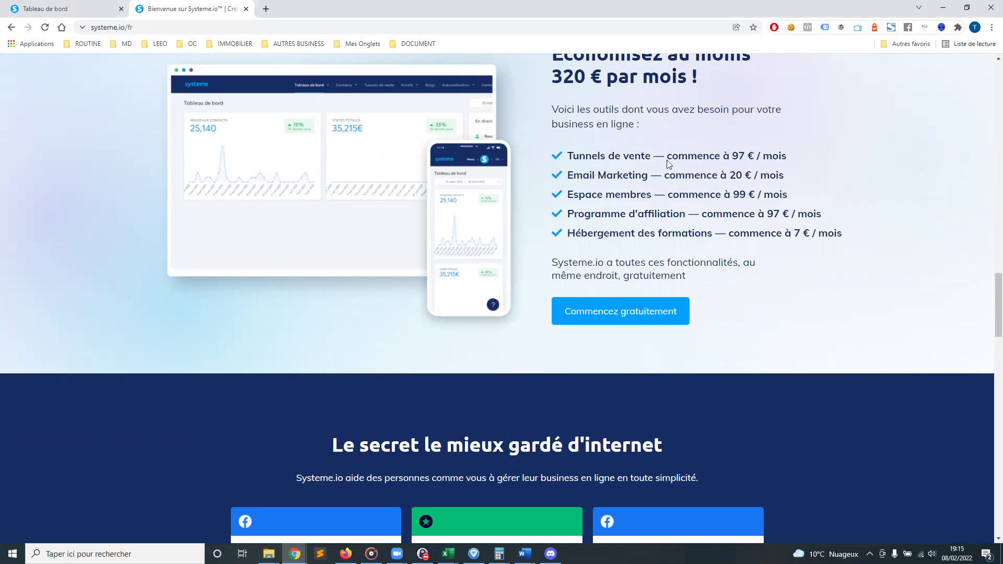
Highlight the Tunnels de vente price line and 97 € / mois, then scroll further
left_click_drag(569, 155, 821, 154)
left_click(796, 157)
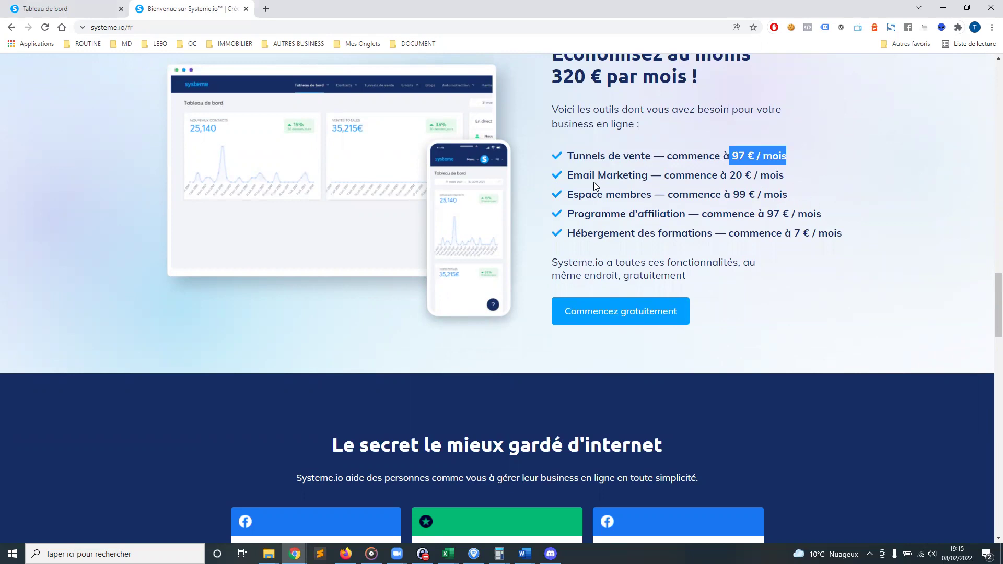
left_click(804, 177)
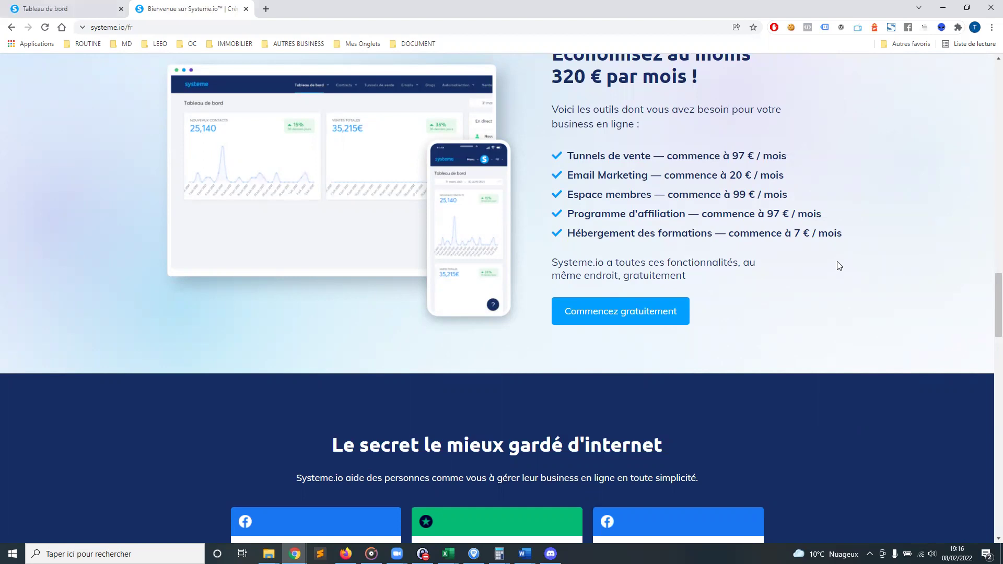
scroll(919, 271, "down", 6)
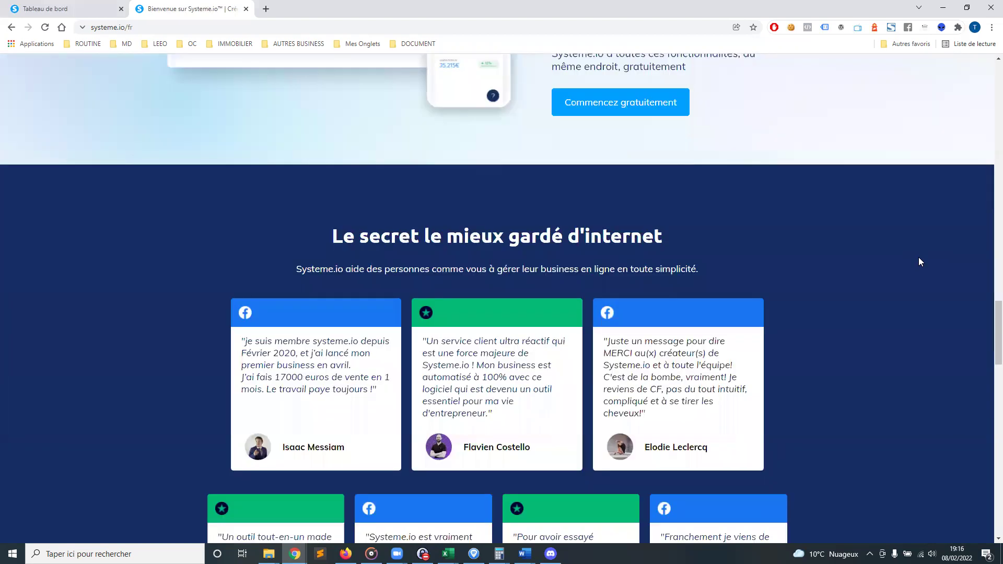
scroll(919, 261, "down", 3)
scroll(920, 262, "down", 7)
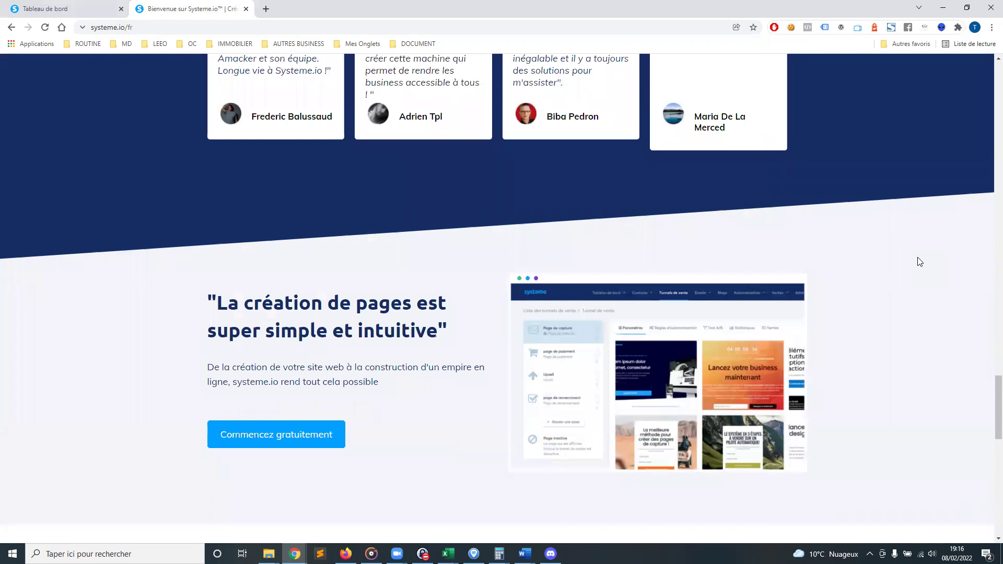
scroll(919, 261, "down", 1)
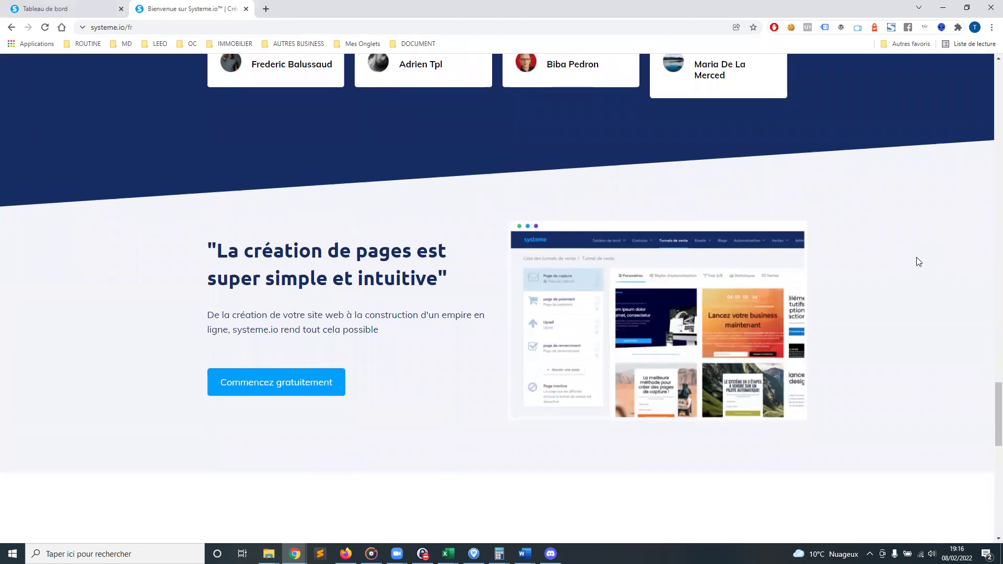
scroll(874, 267, "down", 6)
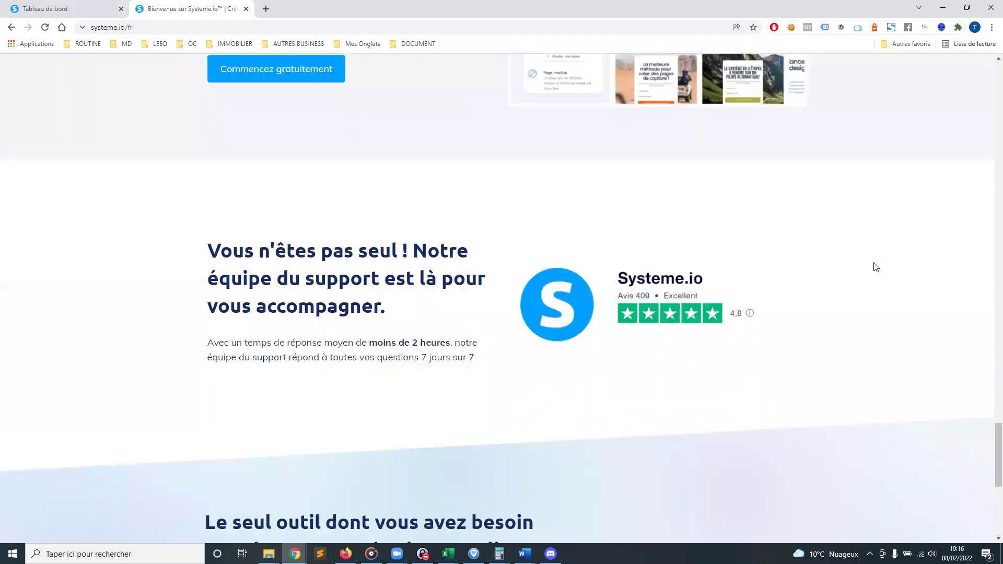
scroll(879, 277, "up", 1)
scroll(879, 277, "up", 20)
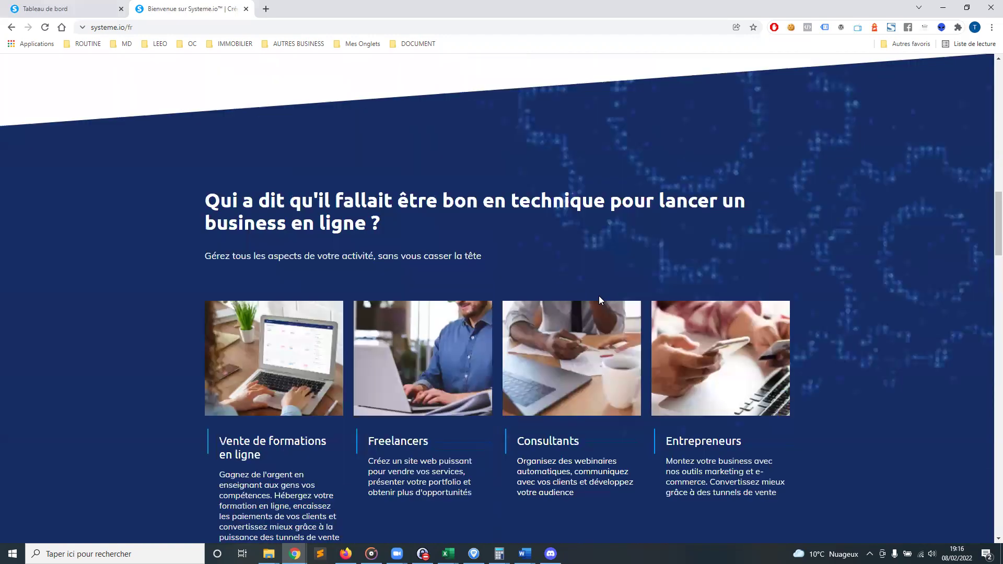
scroll(600, 294, "up", 10)
On the Tarifs page, highlight the Free plan's 2,000 contacts, funnel, funnel page and blog limits
left_click(393, 92)
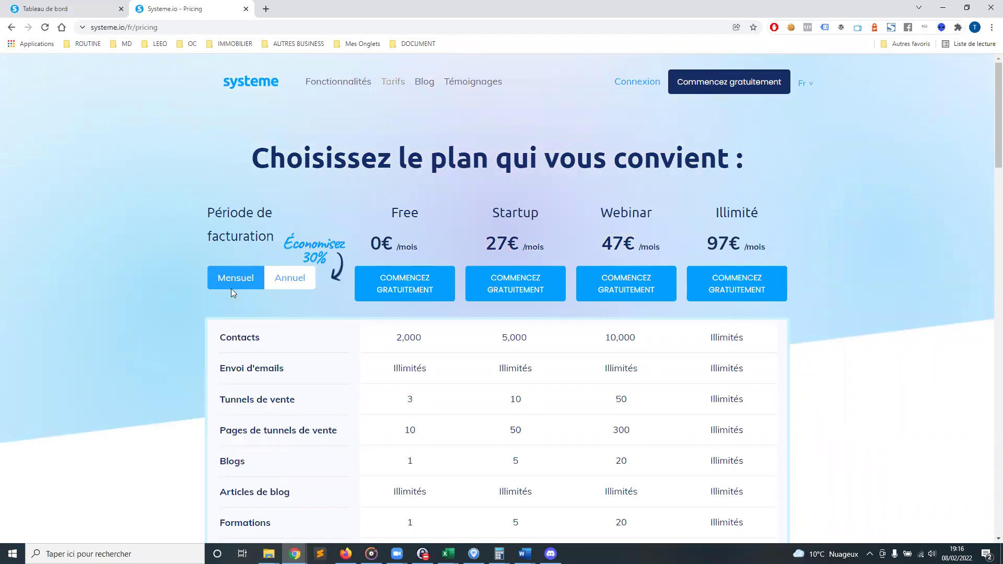
scroll(385, 187, "down", 2)
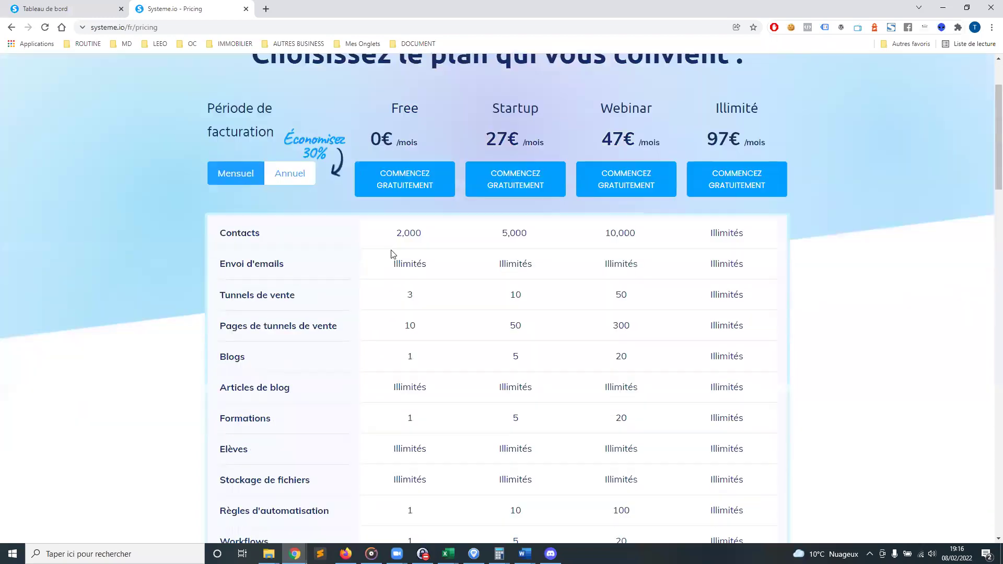
left_click_drag(399, 233, 465, 266)
left_click_drag(400, 297, 426, 294)
left_click_drag(393, 325, 441, 327)
left_click_drag(402, 357, 421, 358)
Highlight the Free plan's Formations, Elèves and file storage values and the Règles d'automatisation row
scroll(409, 366, "down", 1)
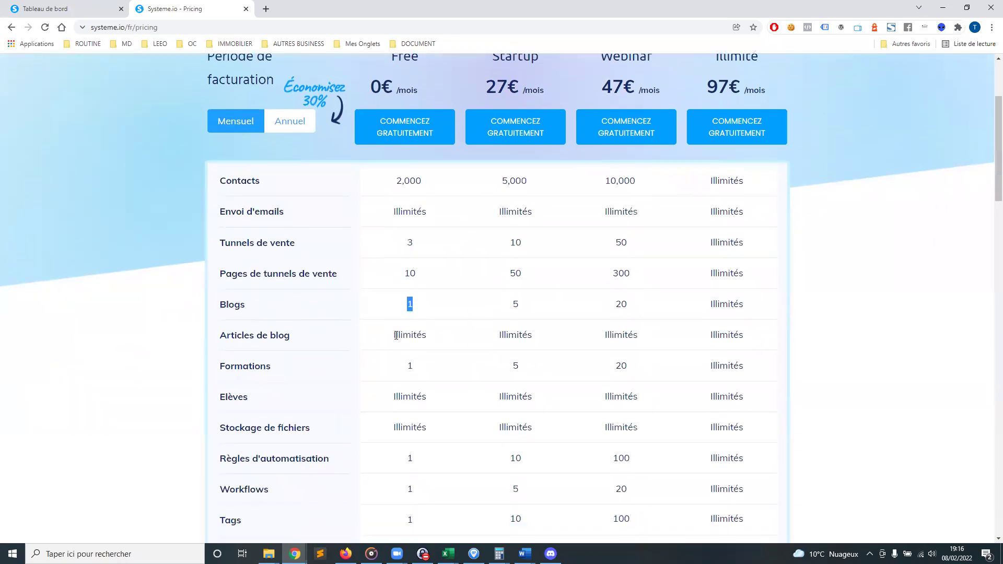
left_click_drag(269, 332, 448, 336)
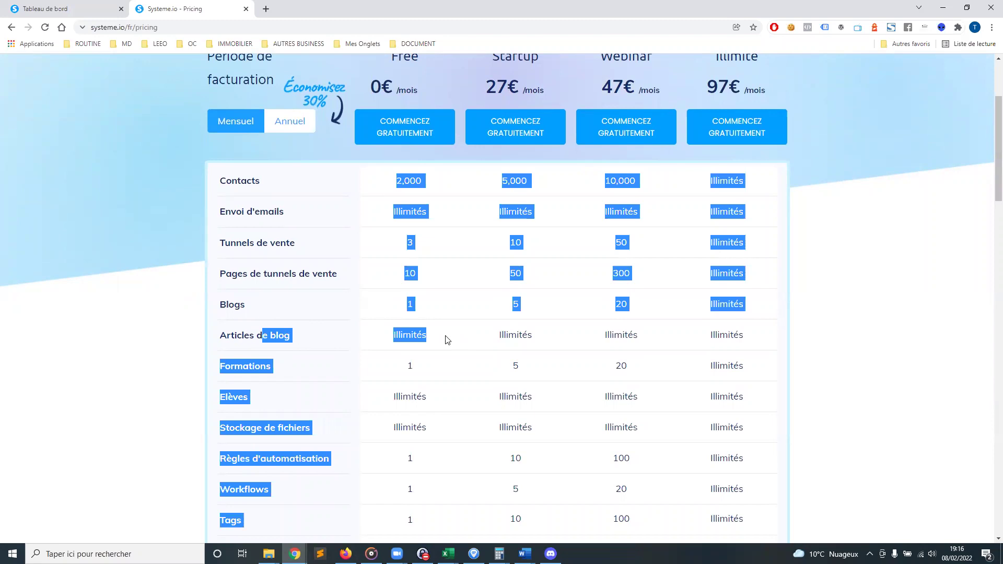
left_click(414, 315)
scroll(404, 373, "down", 3)
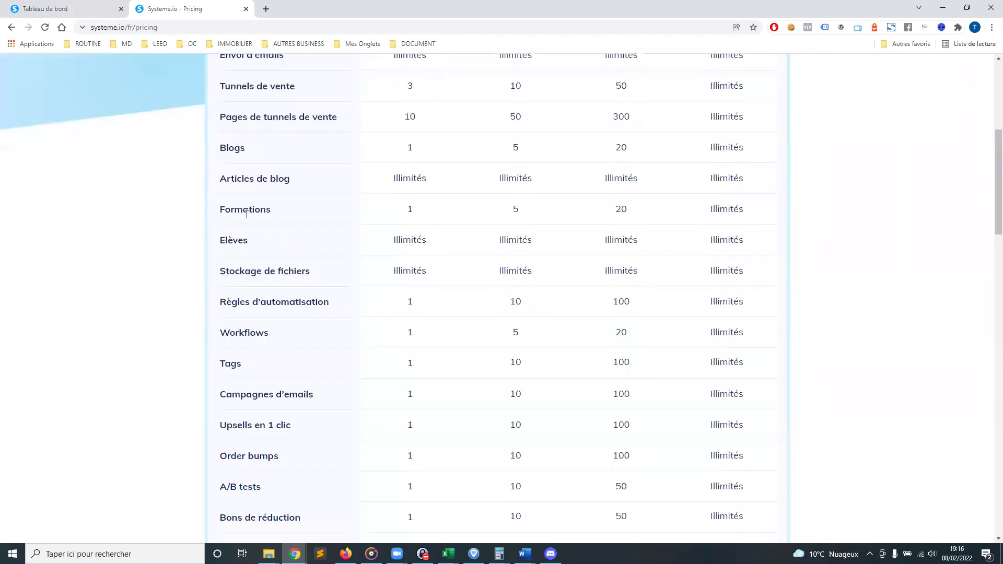
double_click(427, 211)
double_click(410, 241)
double_click(412, 267)
left_click_drag(218, 307, 266, 374)
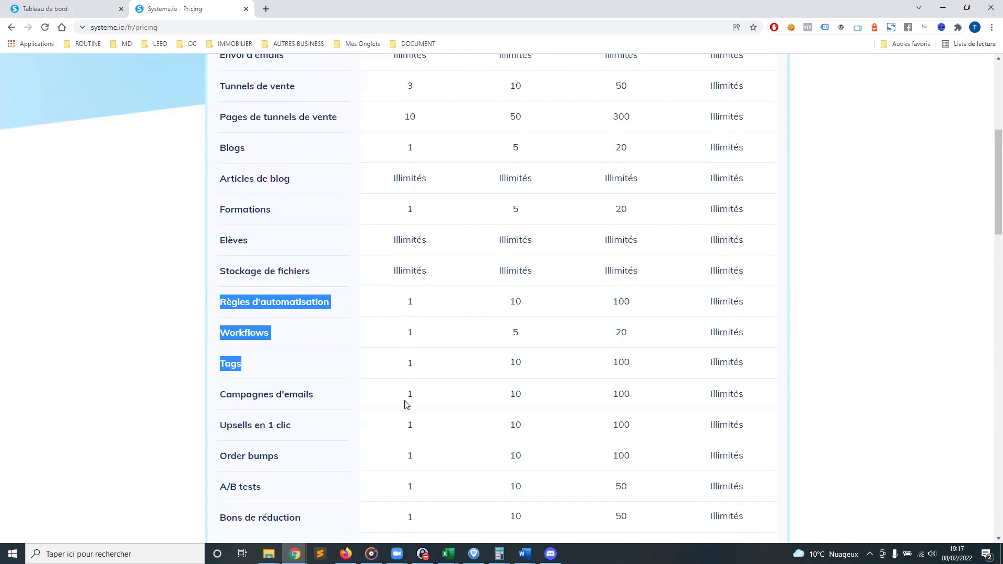
Highlight the Upsells en 1 clic row in the plan comparison table
scroll(409, 387, "up", 3)
scroll(339, 358, "down", 6)
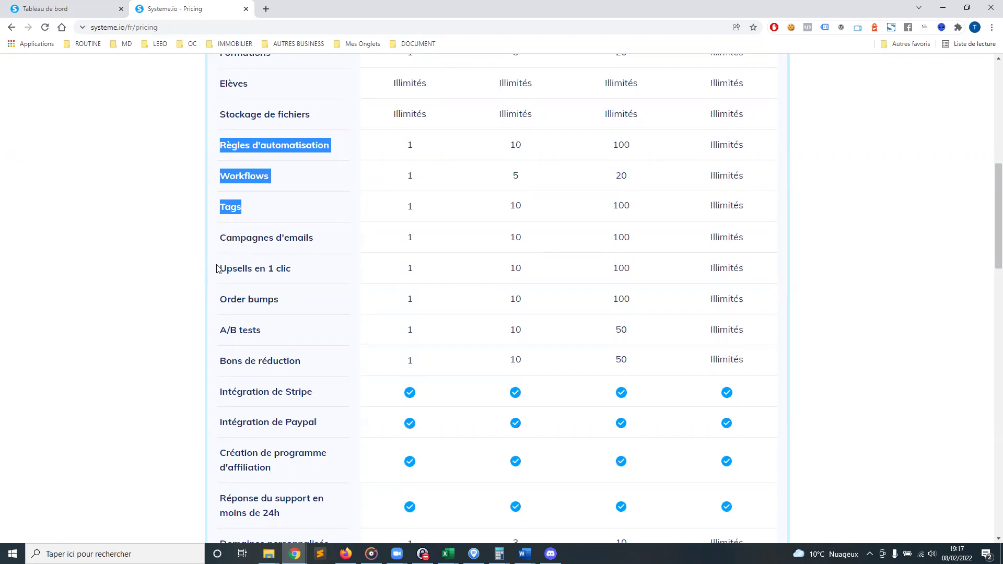
left_click_drag(220, 268, 295, 270)
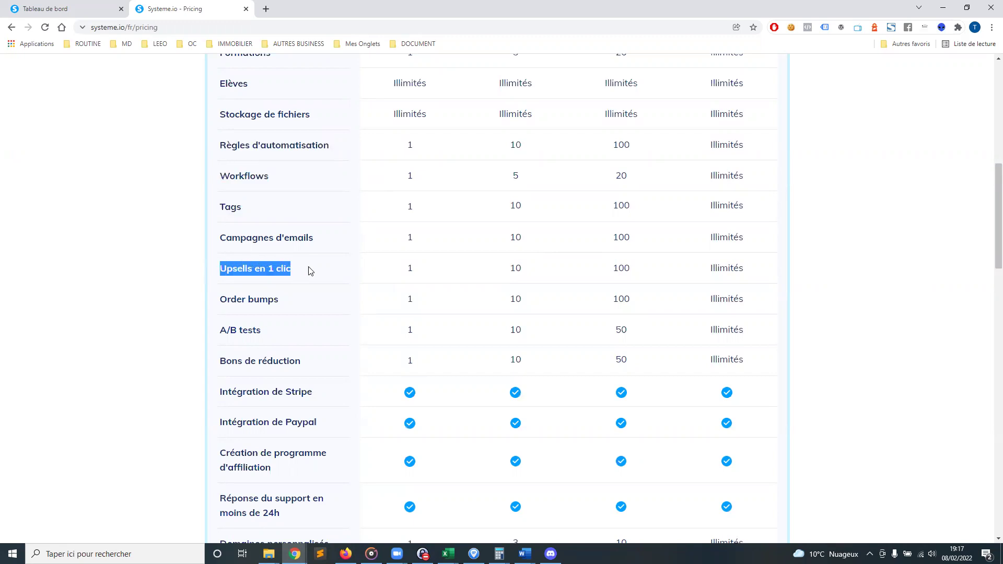
left_click(308, 275)
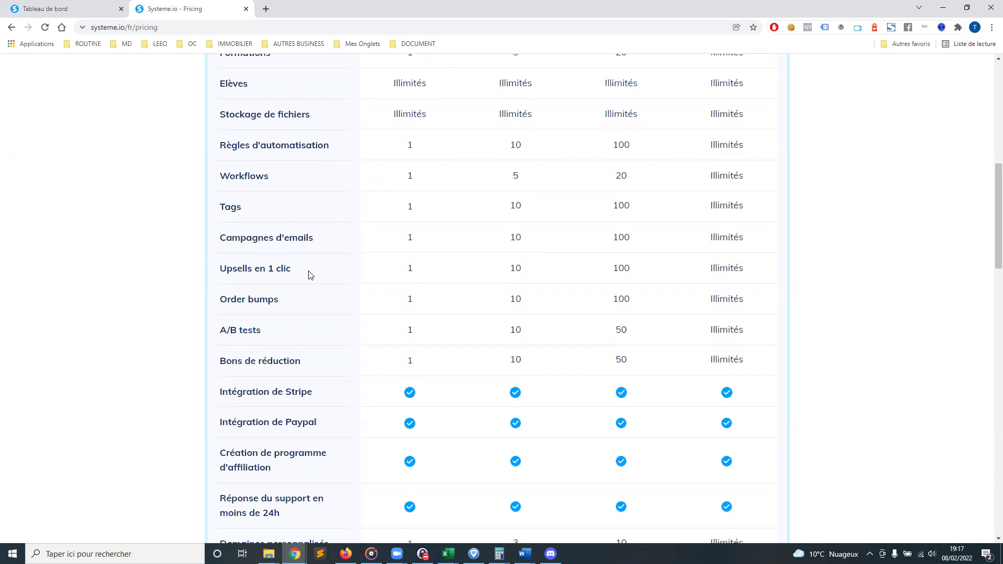
left_click_drag(230, 299, 278, 301)
left_click_drag(220, 331, 267, 332)
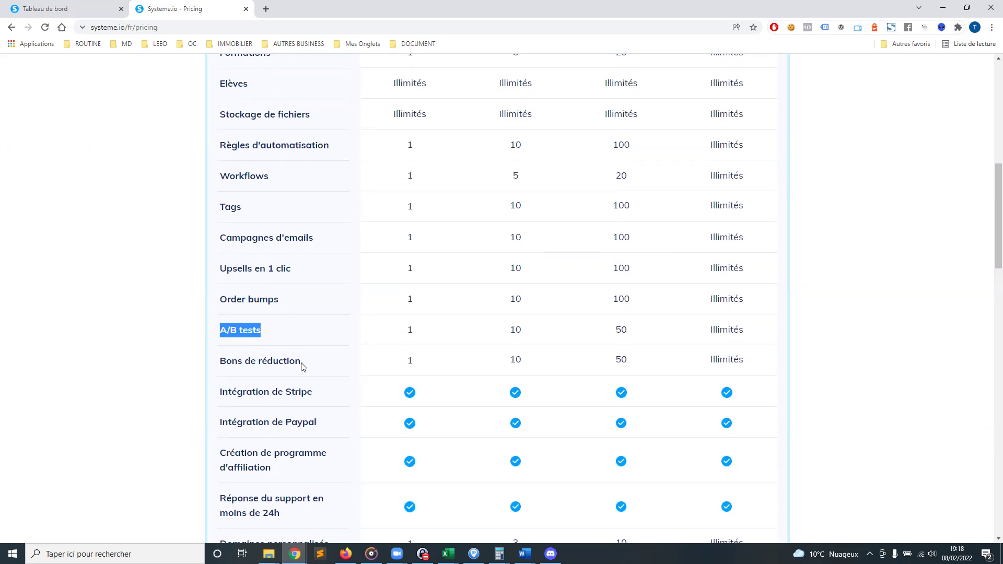
left_click_drag(226, 362, 320, 368)
left_click(322, 368)
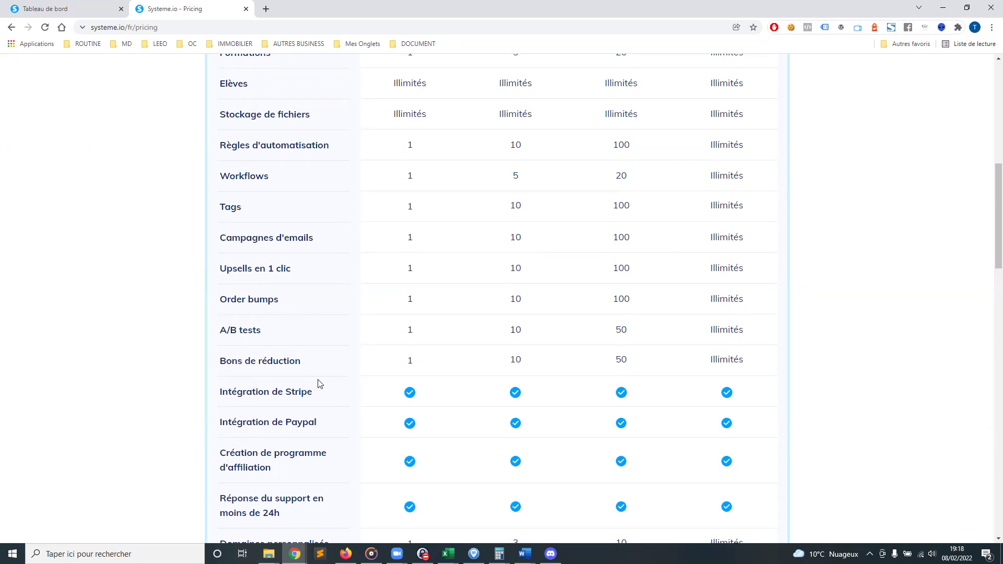
left_click_drag(241, 389, 381, 392)
left_click(329, 418)
scroll(330, 424, "down", 2)
left_click_drag(226, 349, 296, 366)
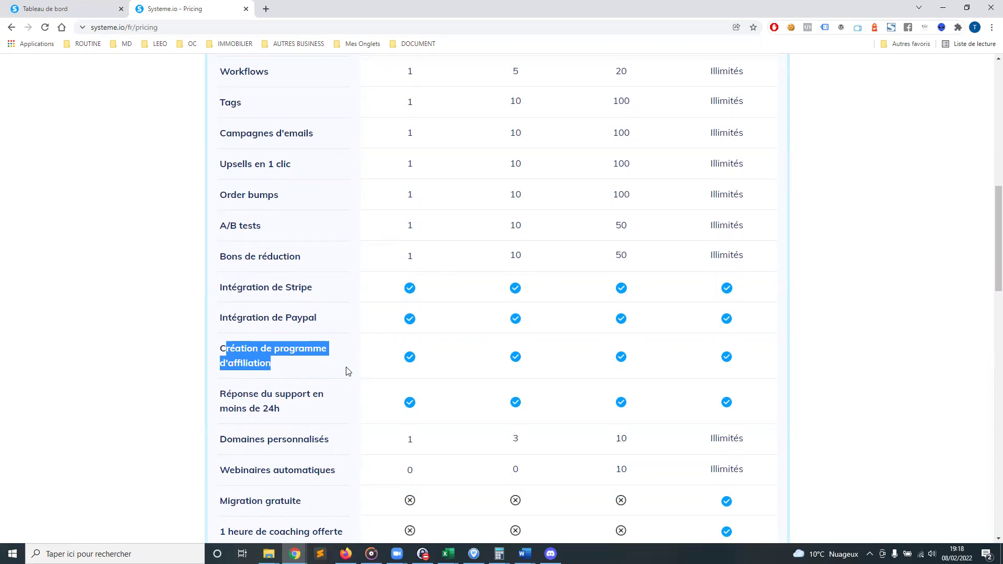
left_click(321, 374)
left_click_drag(271, 366, 221, 346)
left_click(313, 372)
left_click_drag(292, 368, 193, 355)
left_click(288, 371)
scroll(313, 366, "down", 2)
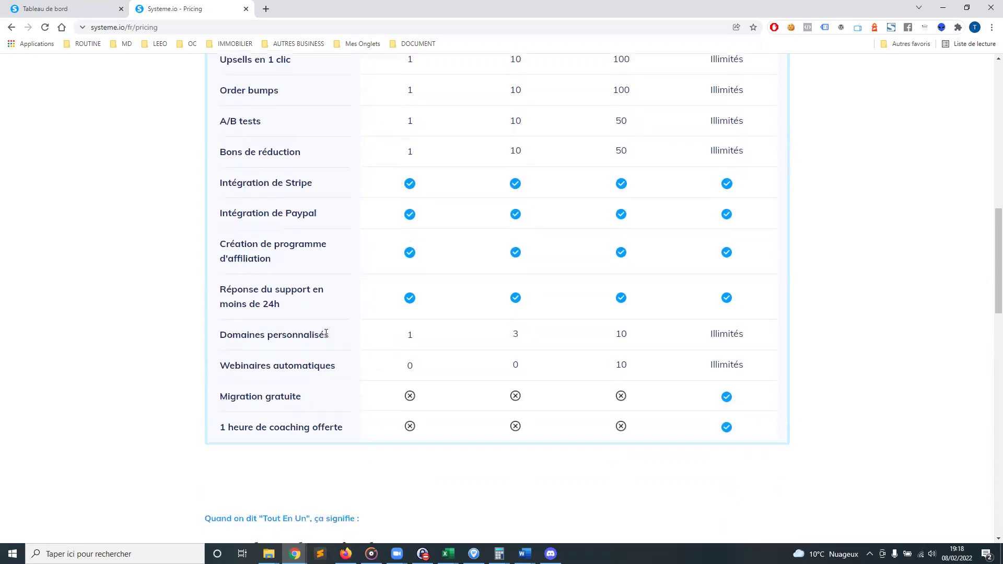
left_click_drag(228, 334, 418, 339)
left_click_drag(242, 339, 370, 344)
left_click(442, 347)
left_click_drag(254, 366, 59, 381)
left_click(59, 380)
scroll(113, 378, "up", 13)
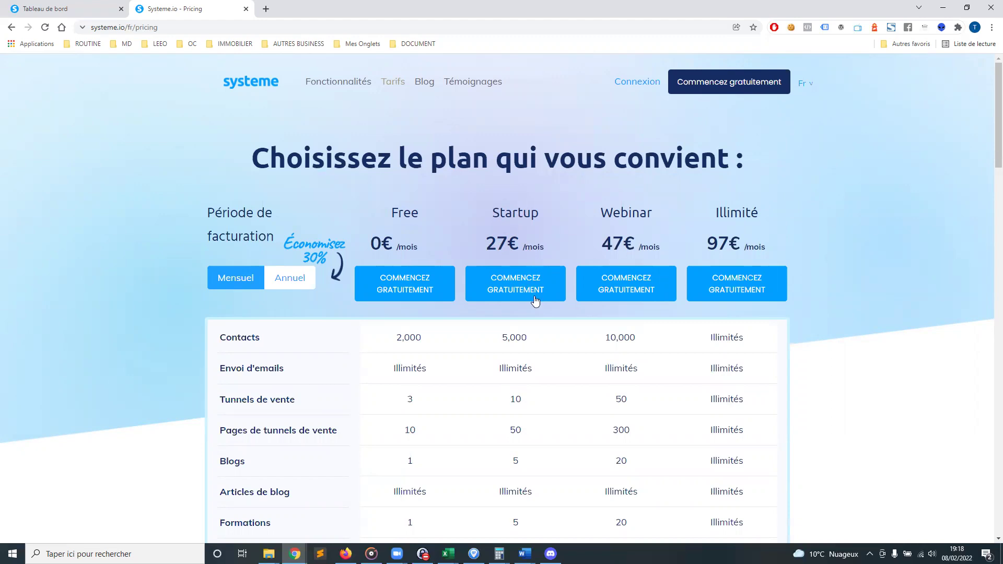
scroll(527, 301, "down", 1)
double_click(511, 284)
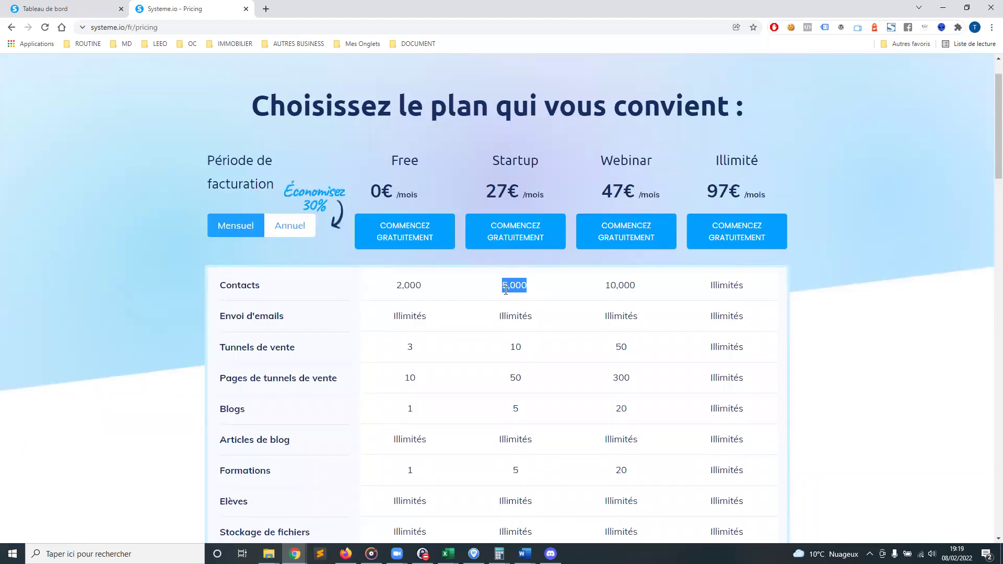
left_click_drag(497, 317, 527, 316)
scroll(513, 296, "down", 2)
scroll(513, 295, "down", 2)
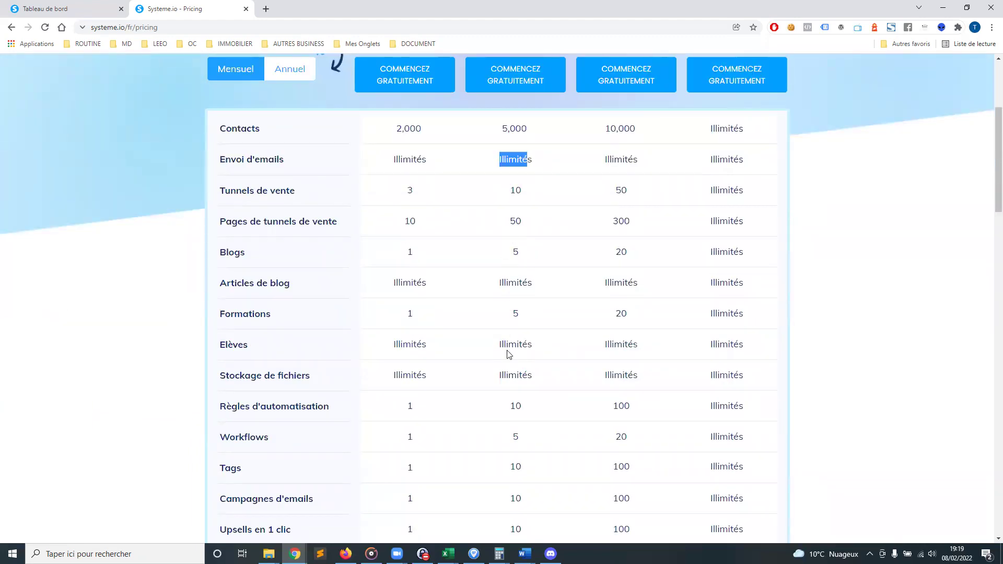
scroll(508, 360, "up", 2)
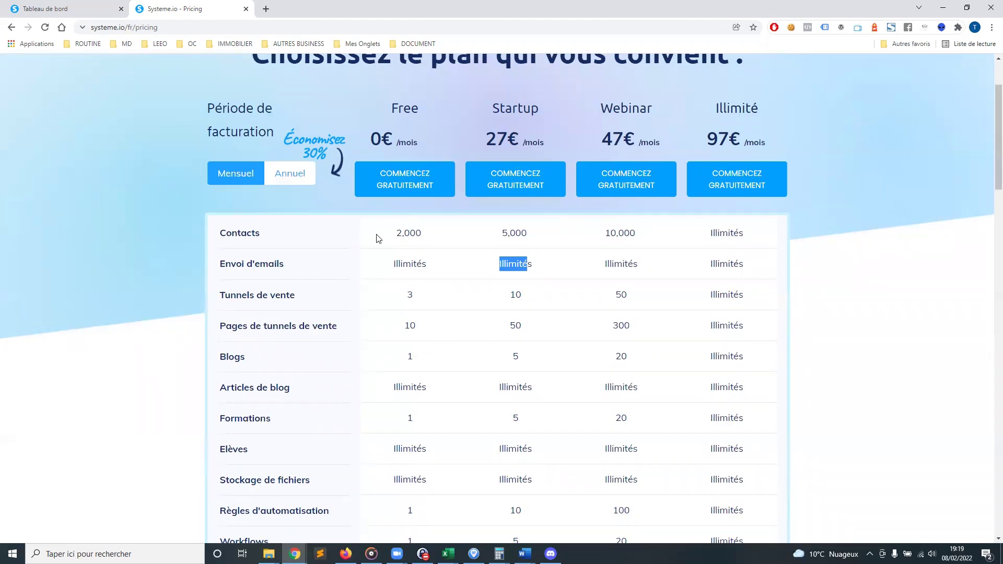
scroll(462, 225, "up", 2)
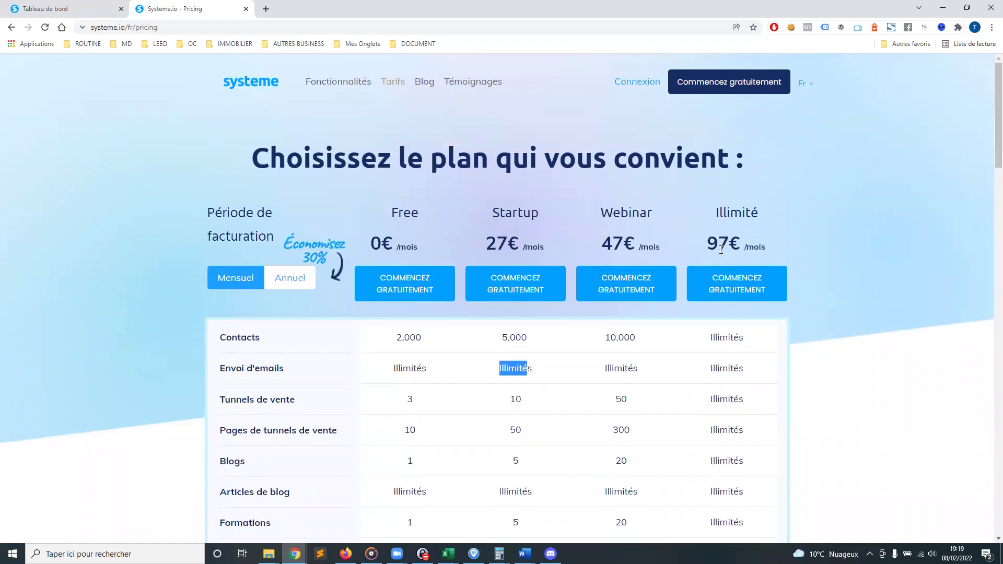
left_click_drag(707, 245, 742, 244)
left_click(833, 243)
scroll(765, 209, "down", 10)
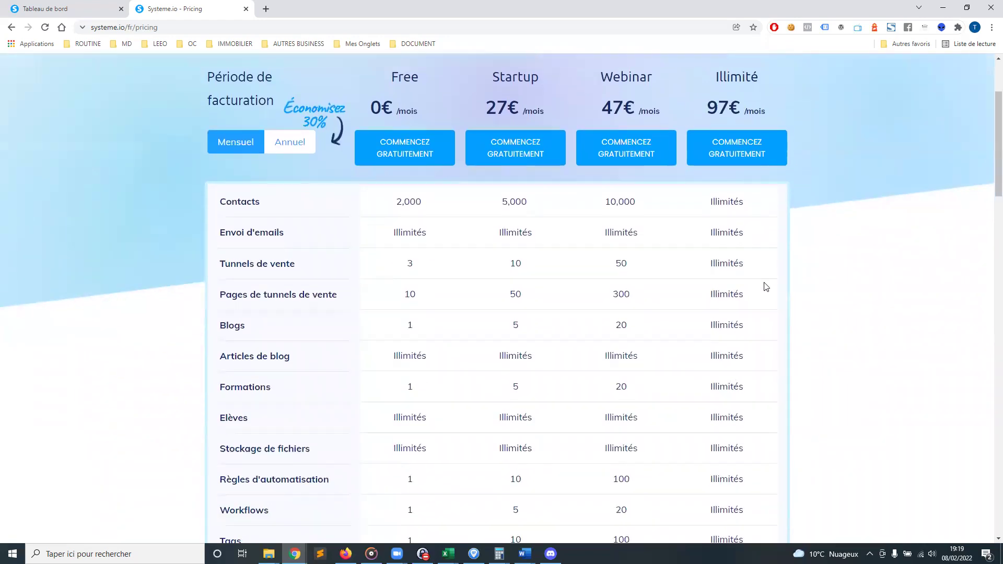
scroll(767, 277, "down", 15)
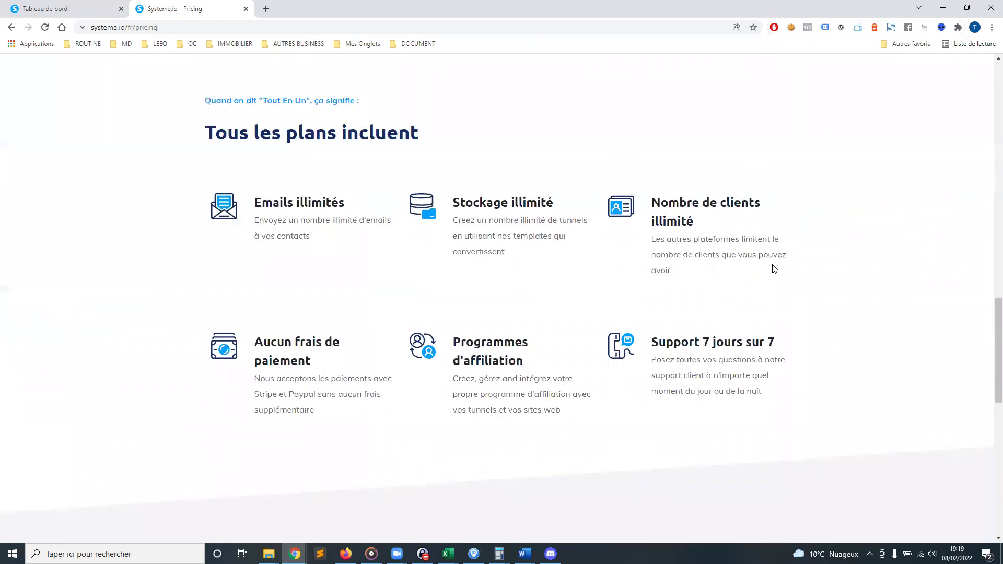
scroll(823, 269, "up", 20)
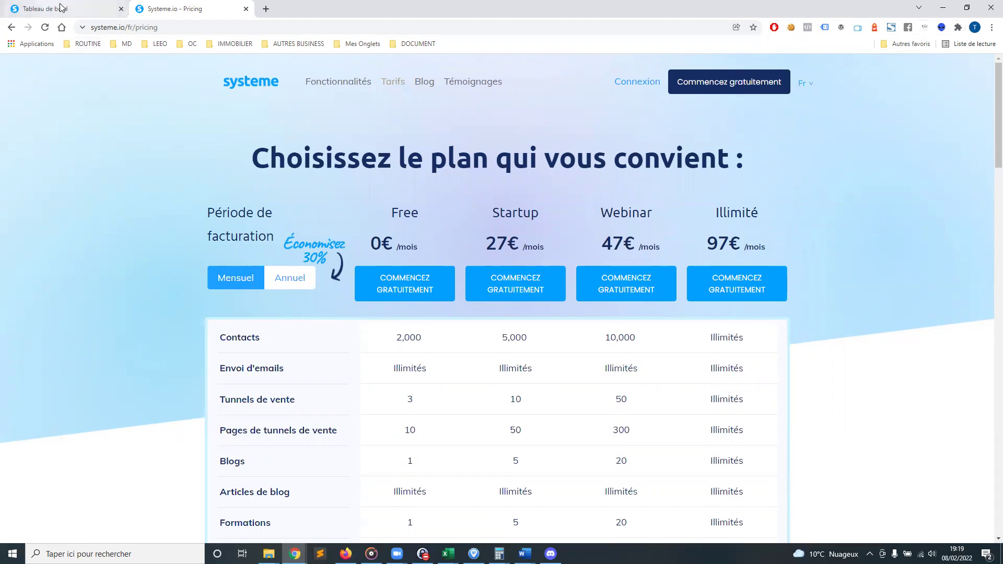
scroll(627, 329, "down", 3)
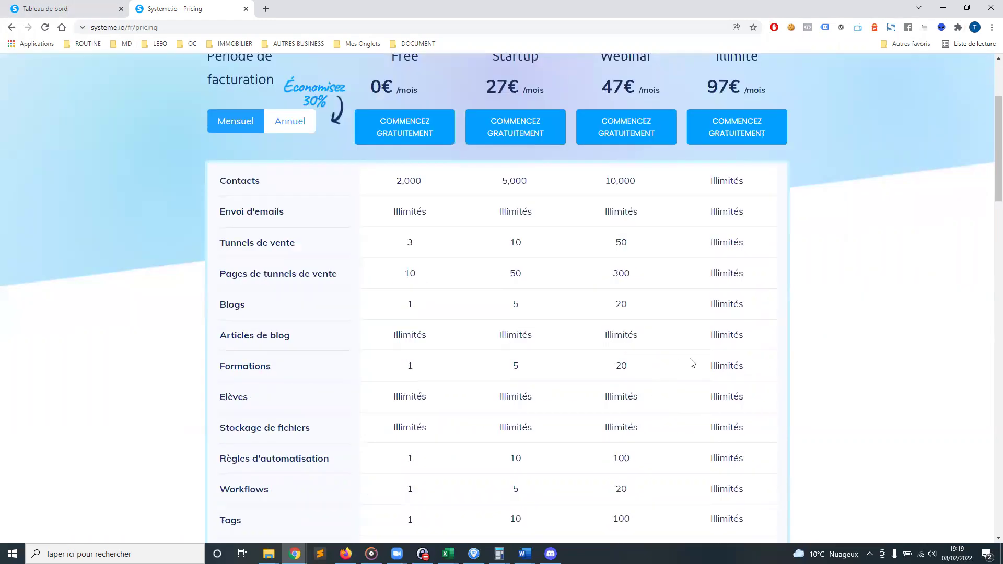
double_click(721, 366)
left_click(635, 328)
scroll(162, 167, "up", 1)
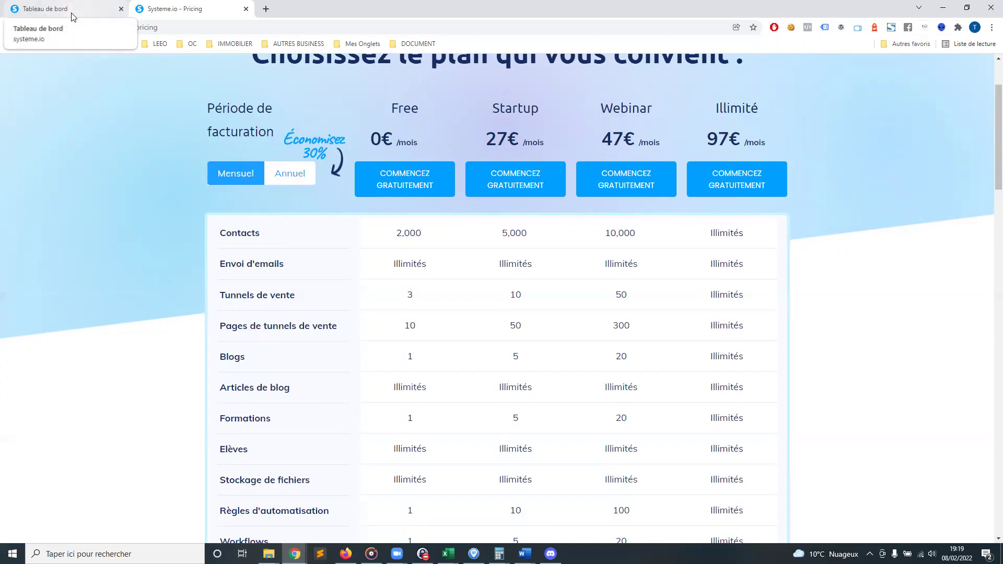
scroll(126, 131, "up", 2)
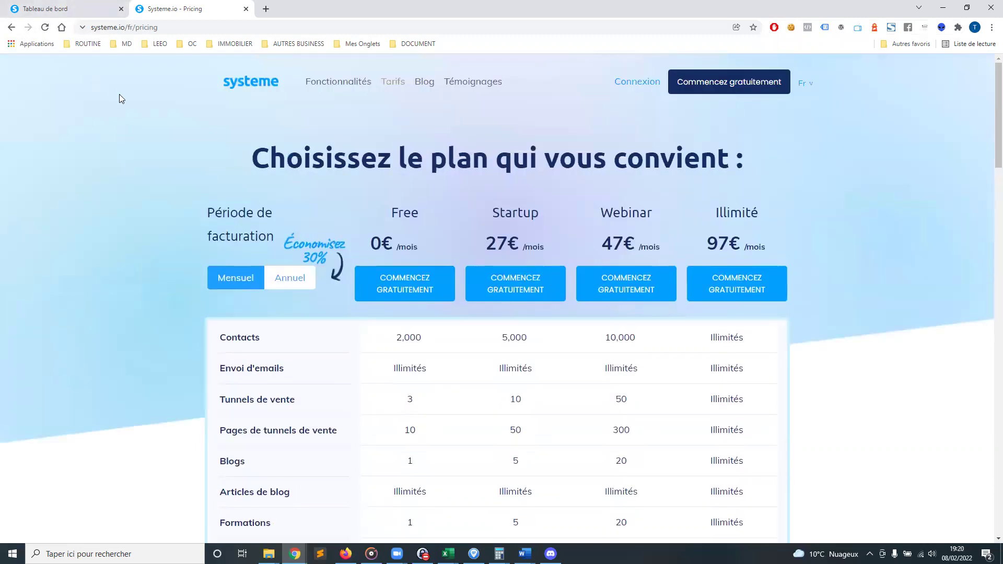
left_click(65, 16)
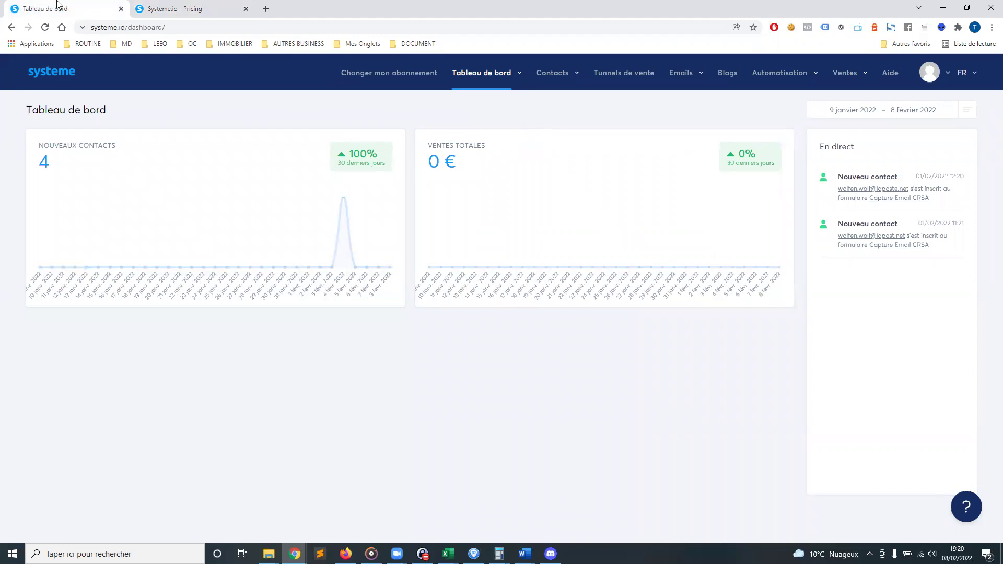
left_click(191, 7)
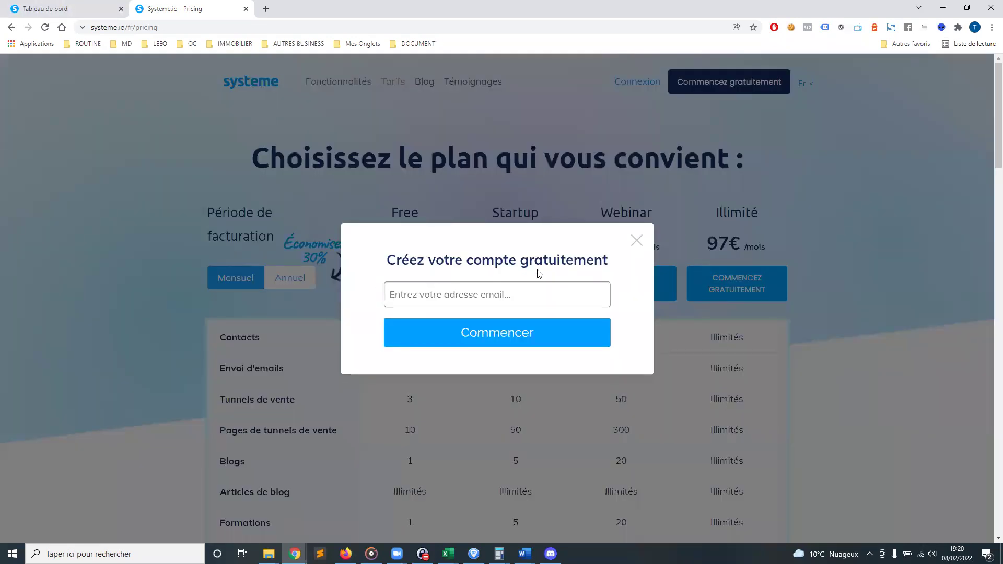
Close the free-account sign-up popup and return to the Tableau de bord tab
left_click(636, 242)
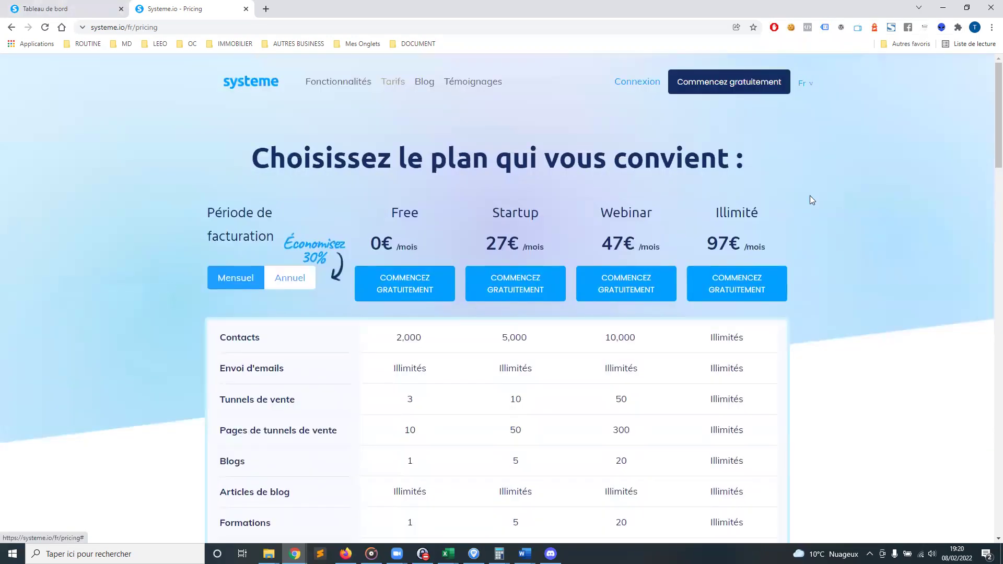
left_click(51, 13)
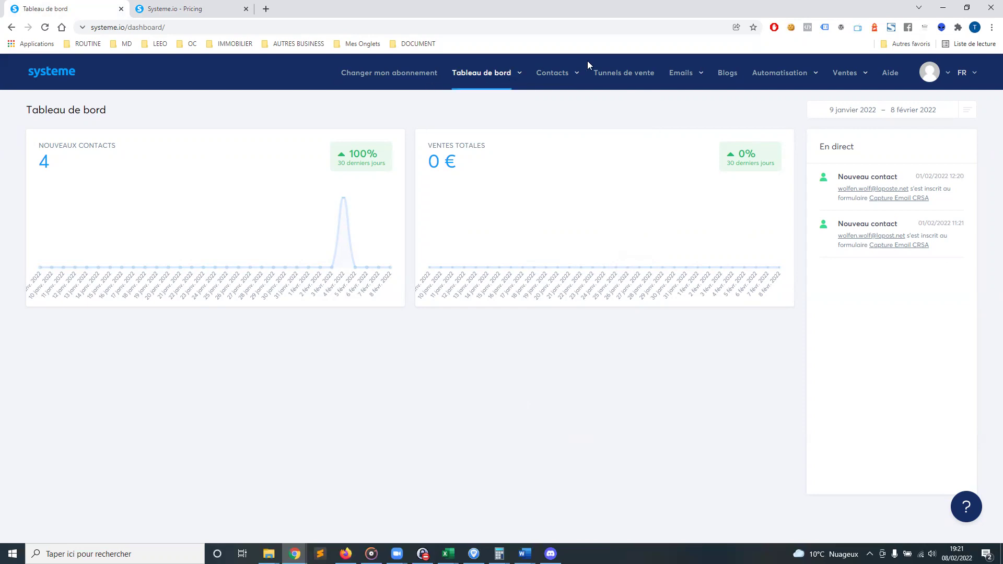
mouse_move(551, 74)
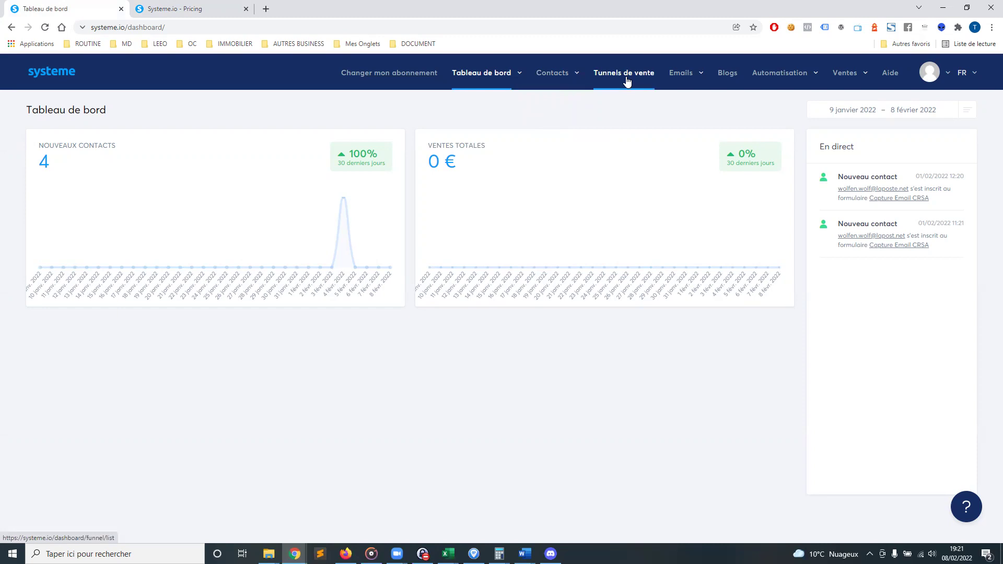
mouse_move(687, 79)
mouse_move(789, 76)
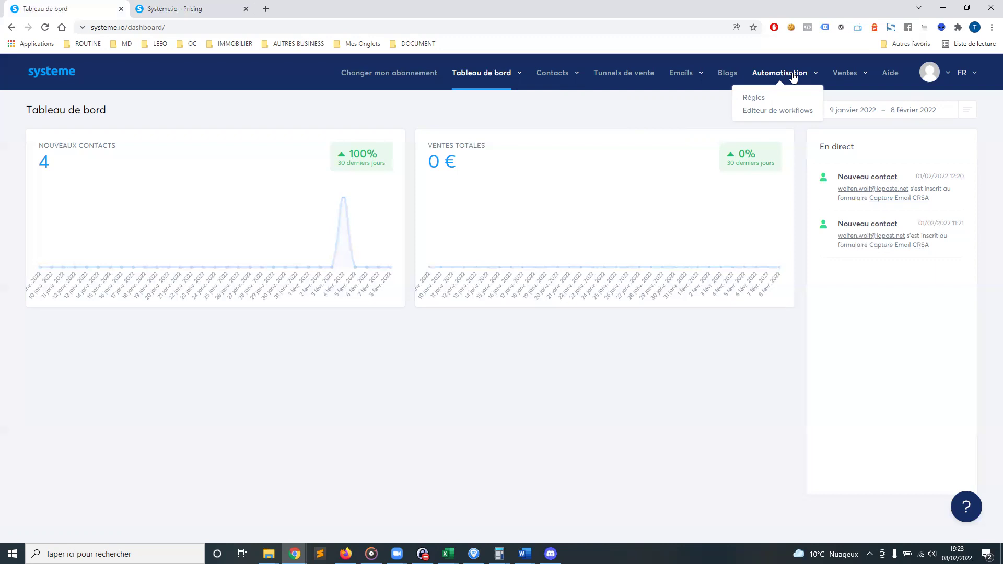
mouse_move(844, 75)
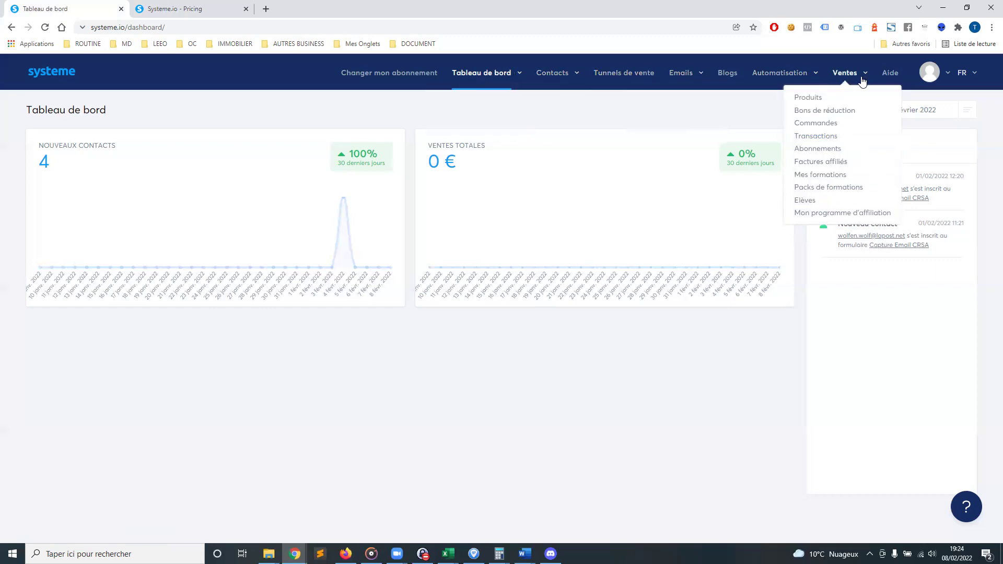
mouse_move(542, 109)
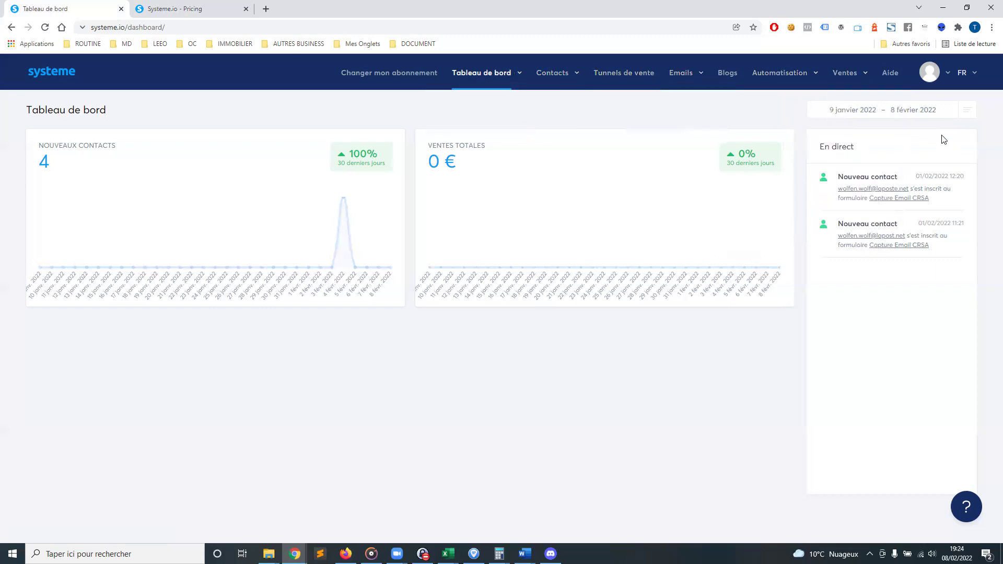
mouse_move(947, 77)
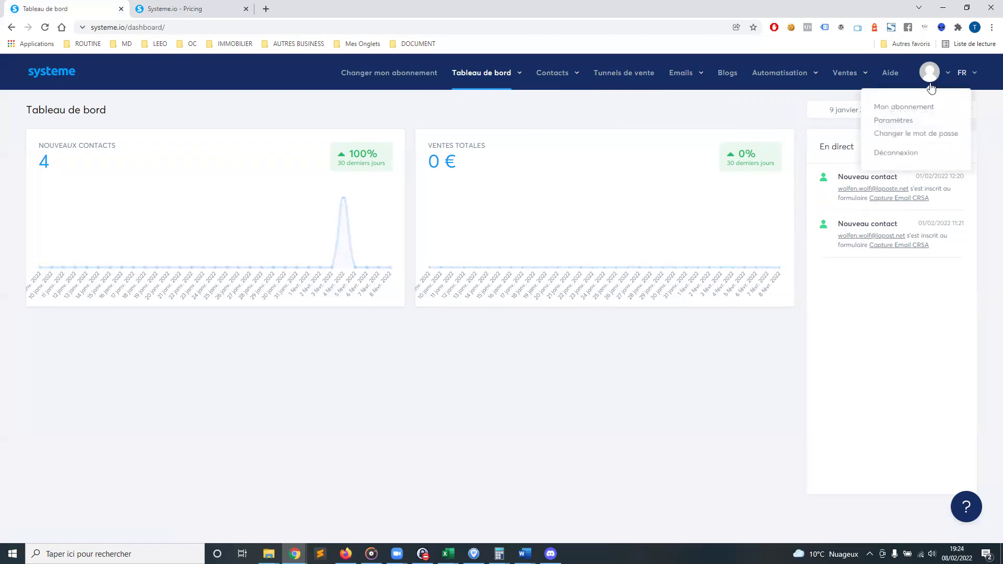
Go to Paramètres from the avatar menu, then to Paramètres du compte
left_click(900, 121)
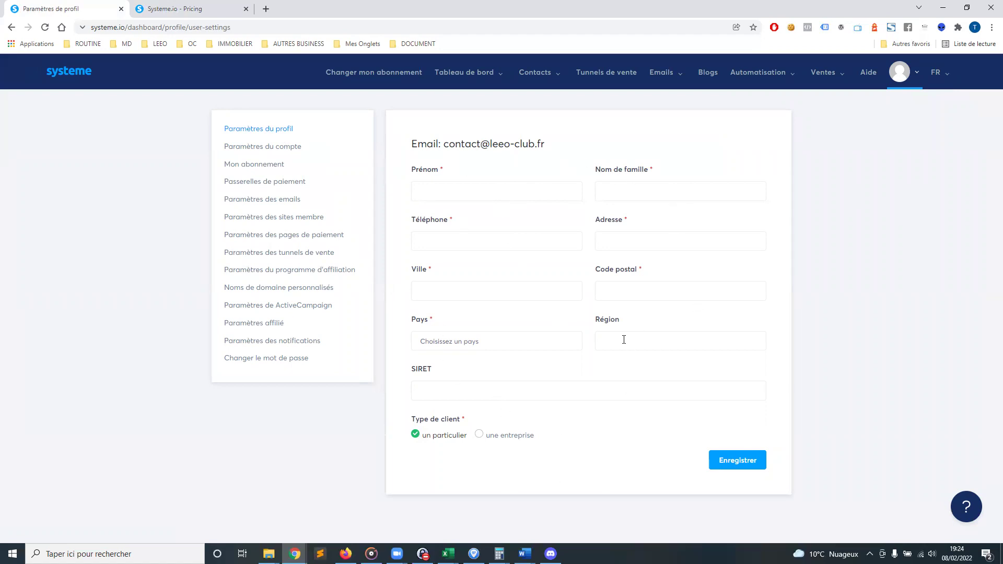
left_click(287, 149)
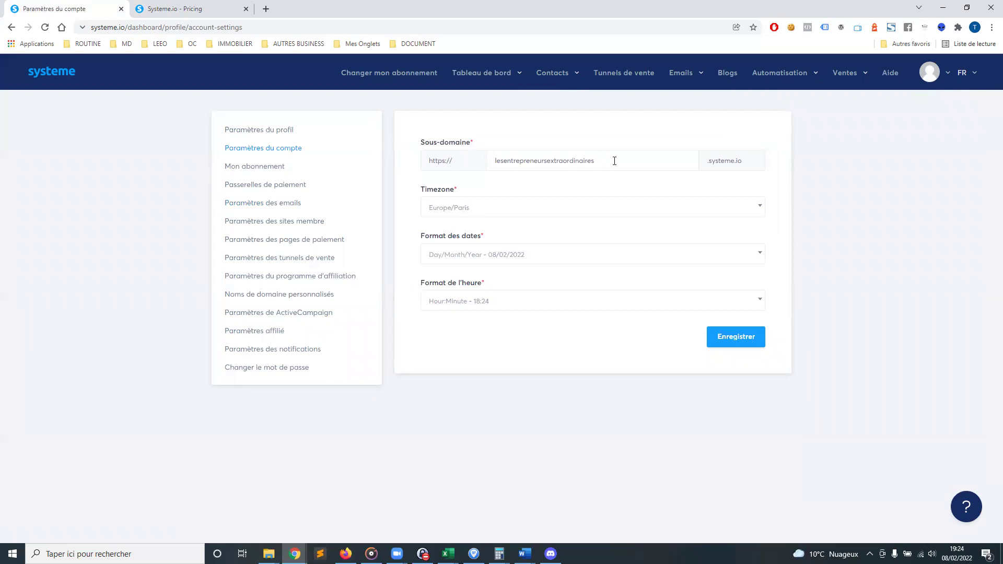
Select the .systeme.io subdomain value in the account settings, then deselect it
left_click_drag(613, 159, 469, 156)
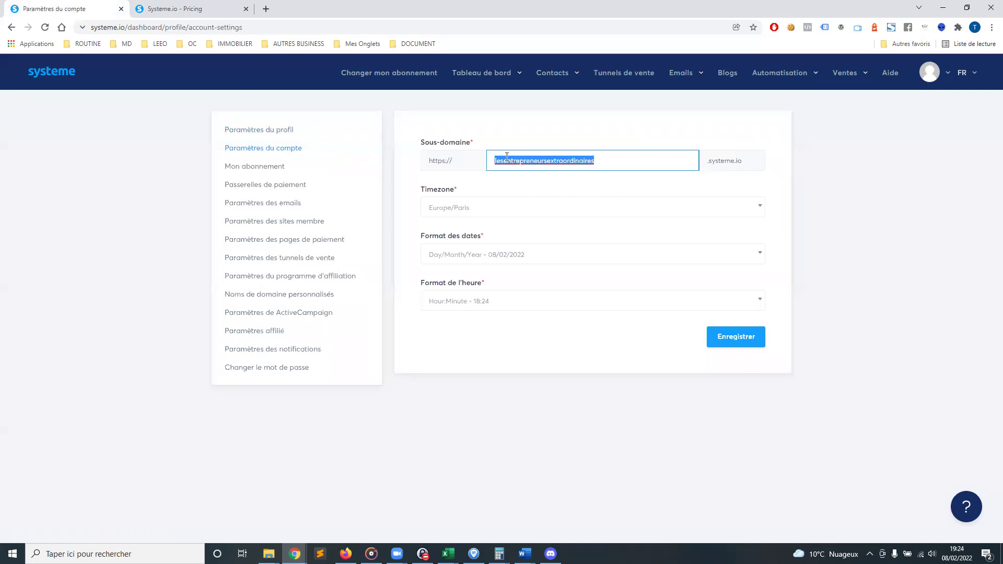
left_click(524, 139)
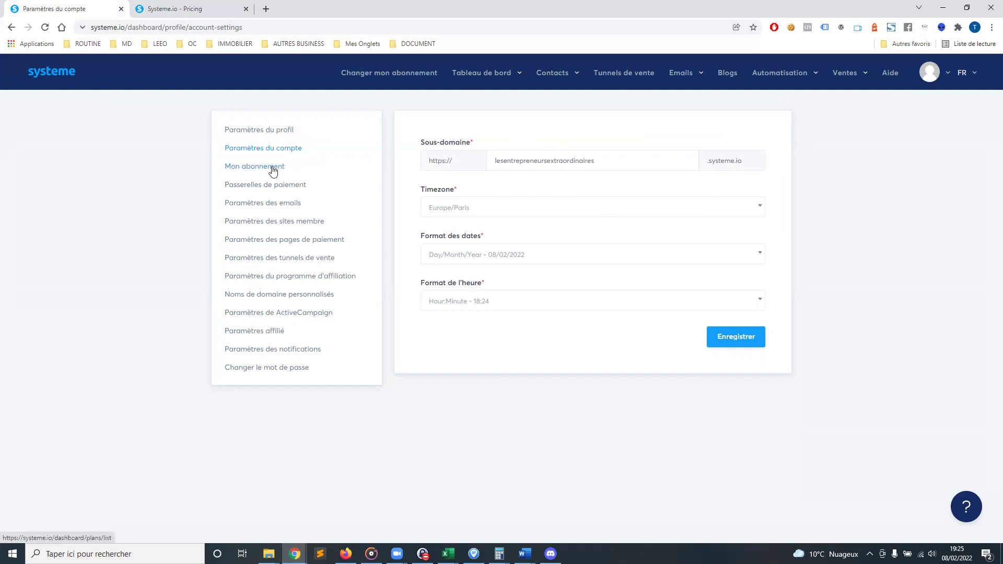
Check Passerelles de paiement, open and close the Paypal connection form unsaved, then go to email settings
left_click(269, 186)
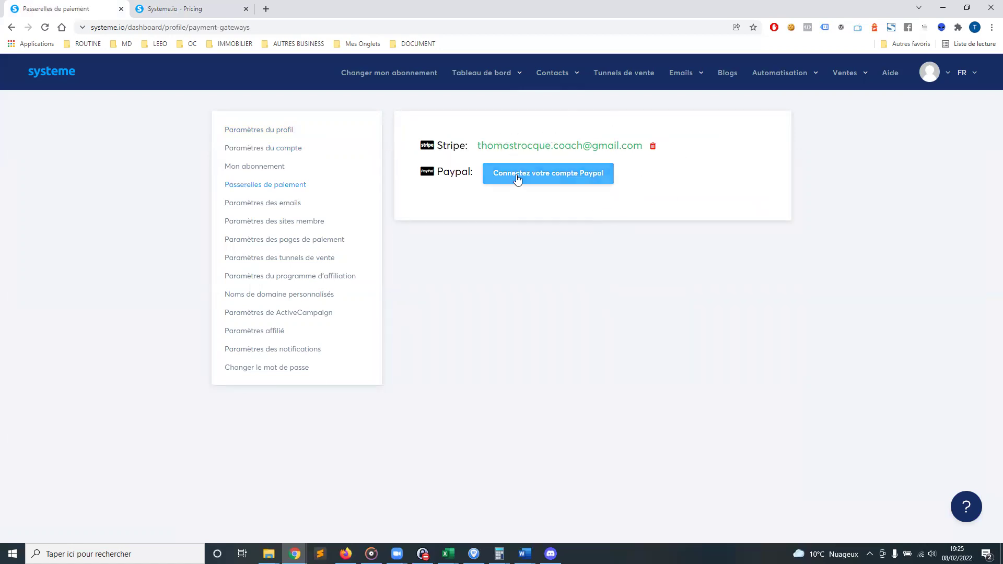
left_click(554, 175)
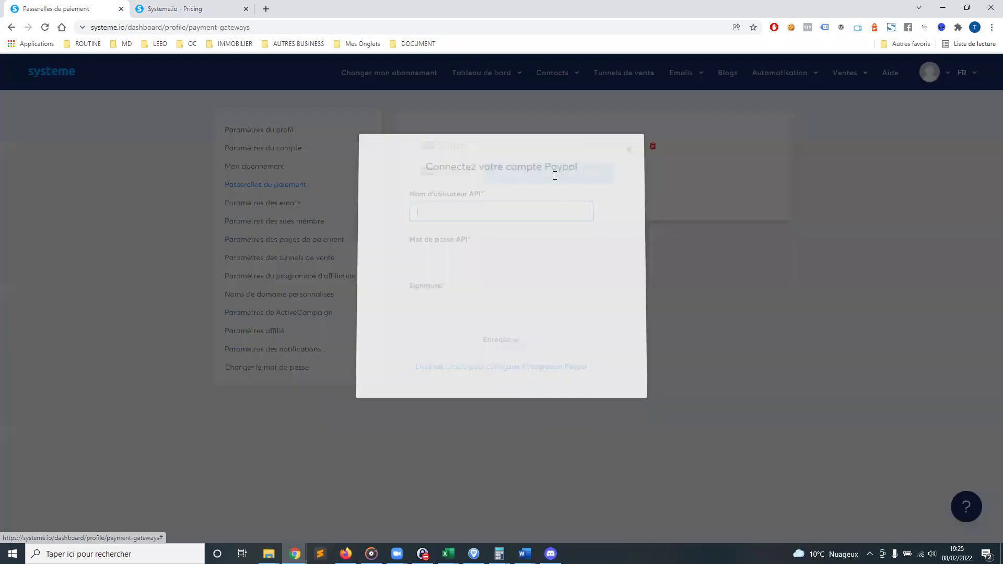
left_click(629, 147)
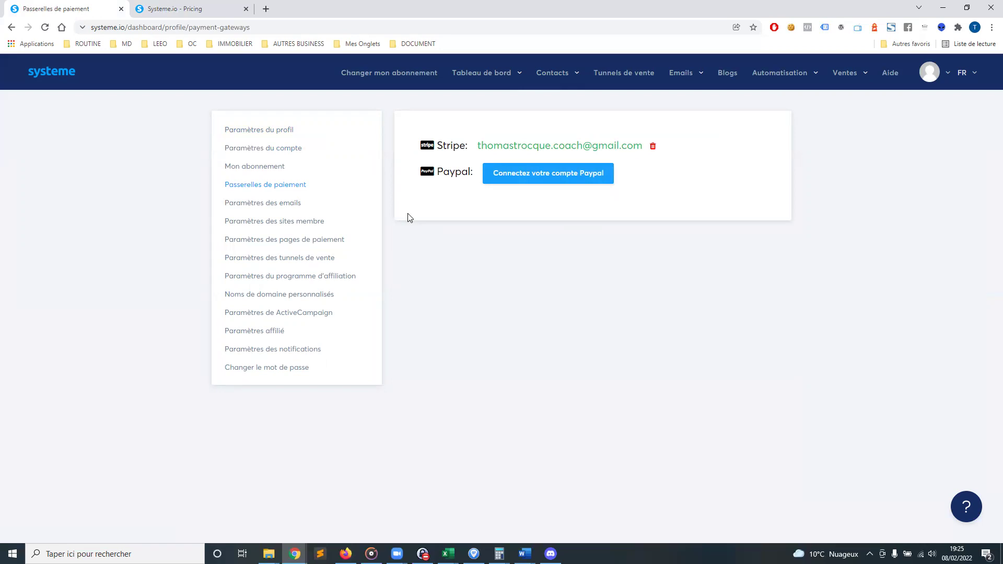
left_click(256, 208)
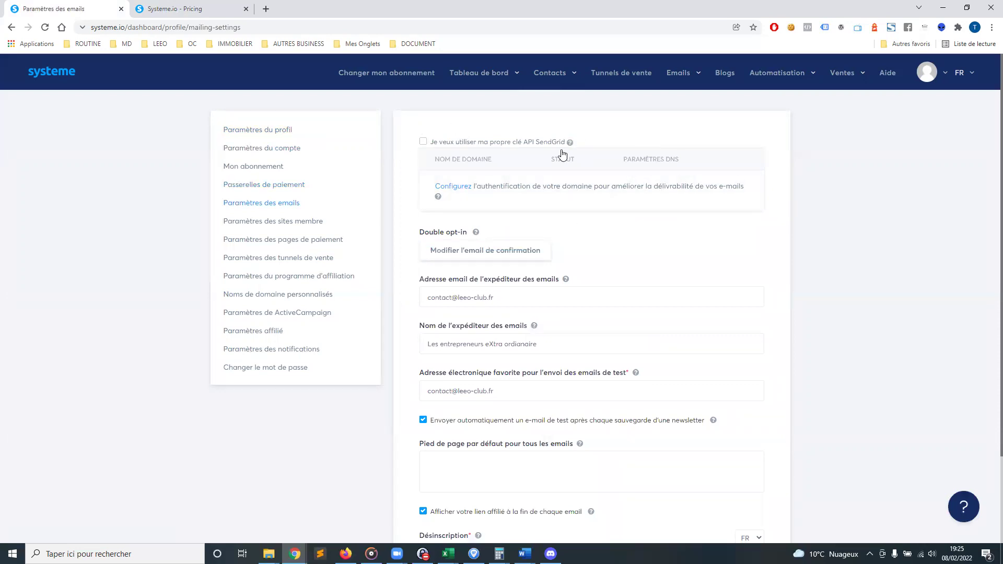
Highlight the sender name, sender email, Double opt-in and default email footer settings
scroll(627, 180, "down", 1)
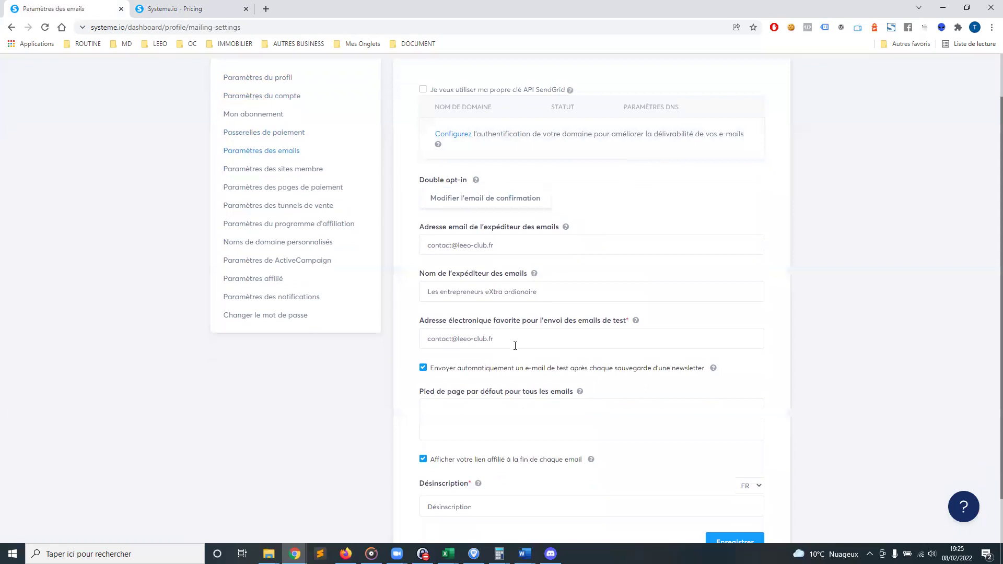
left_click_drag(429, 274, 513, 272)
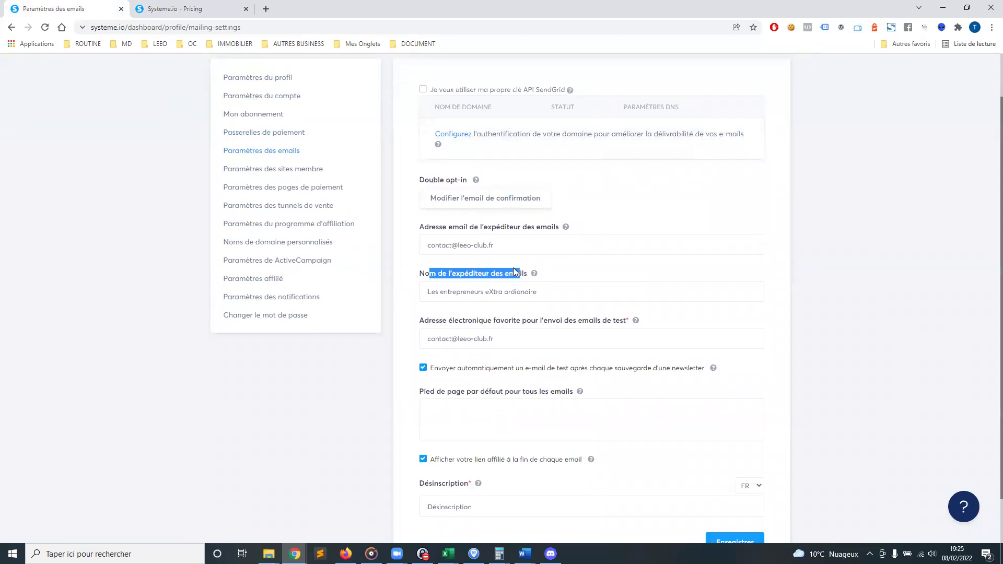
left_click_drag(448, 227, 537, 229)
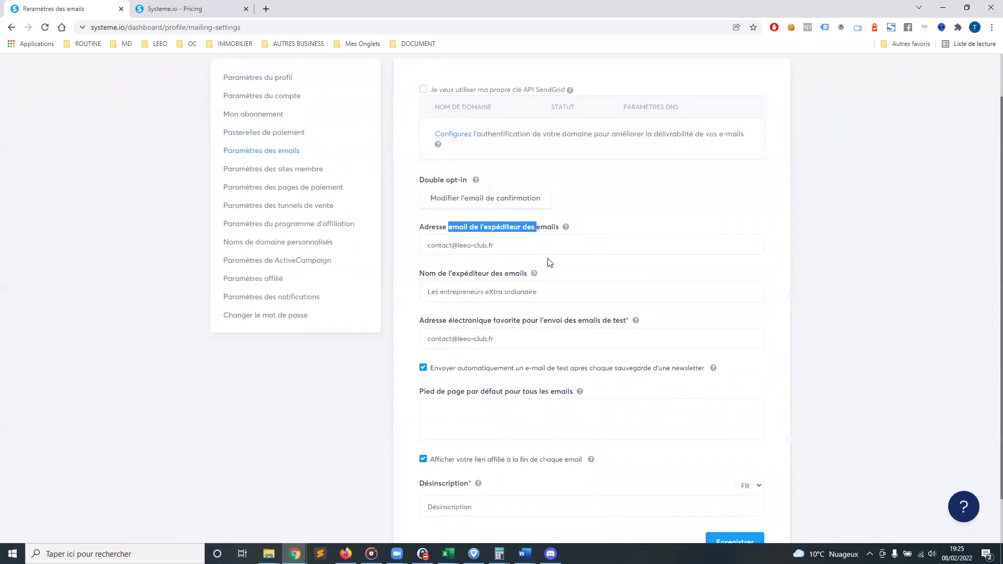
left_click_drag(424, 182, 469, 178)
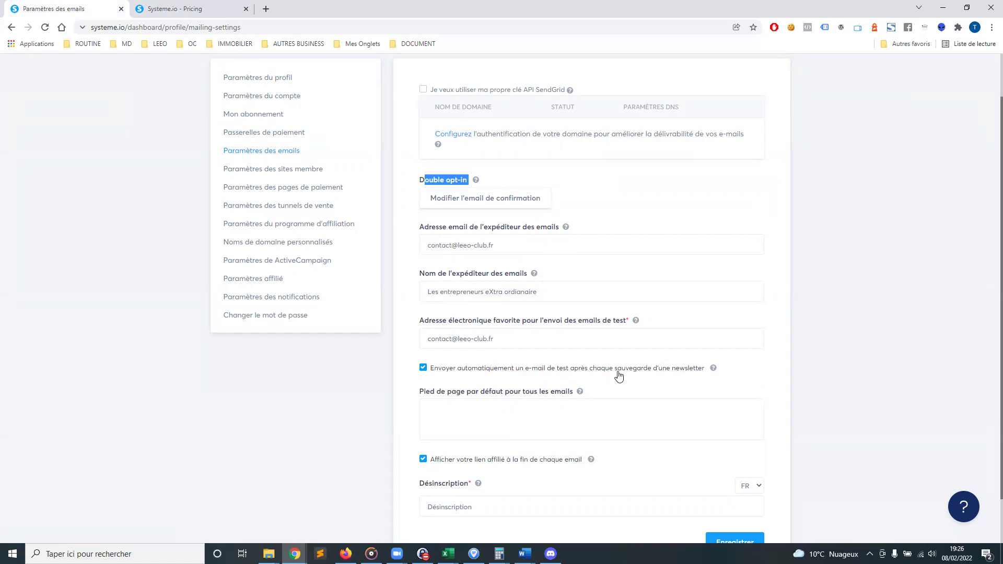
mouse_move(570, 392)
left_mouse_down()
mouse_move(545, 377)
mouse_move(433, 372)
mouse_move(554, 381)
left_mouse_up()
scroll(642, 370, "down", 1)
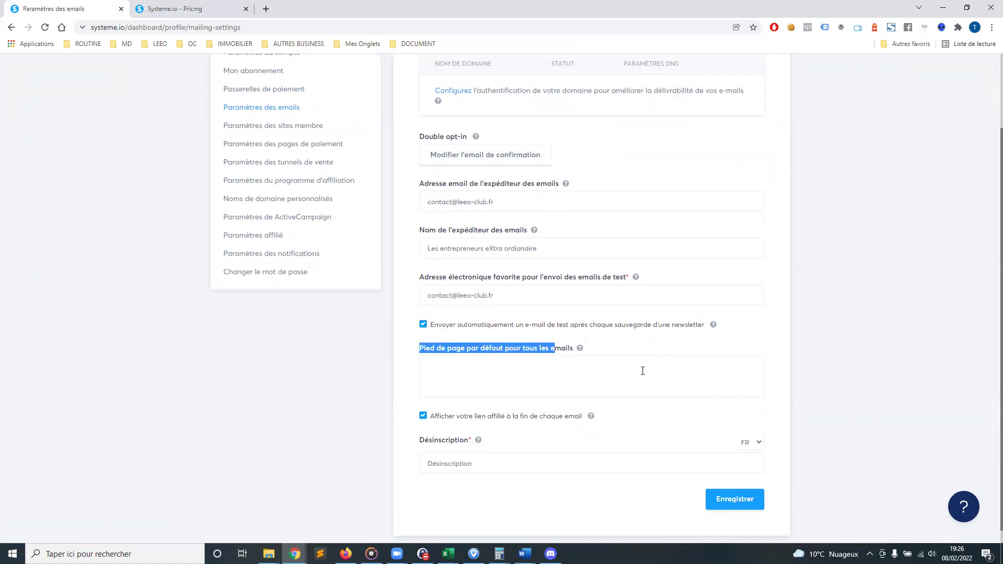
left_click(512, 355)
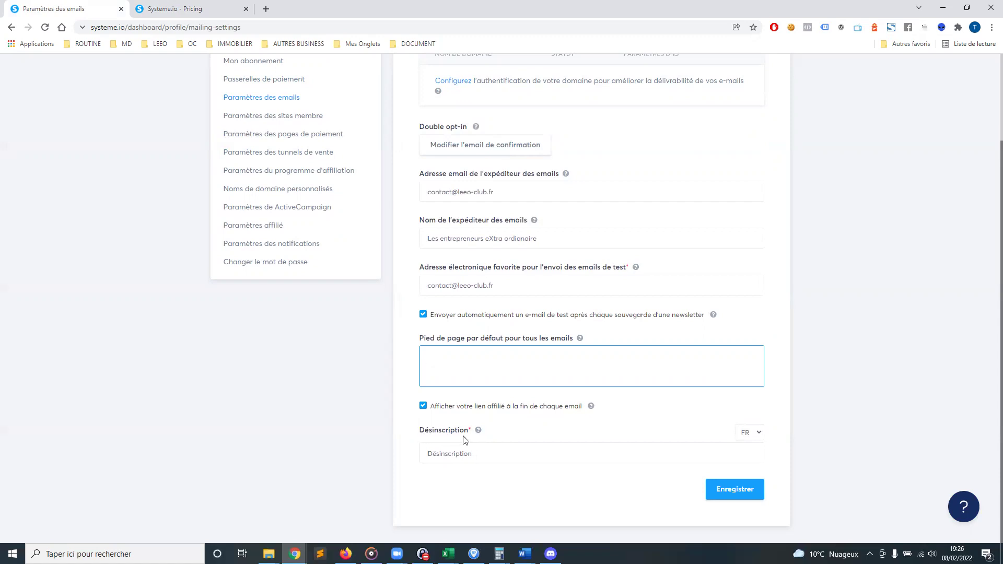
Delete and re-paste the original Désinscription text, then go to Paramètres des sites membre
left_click(603, 452)
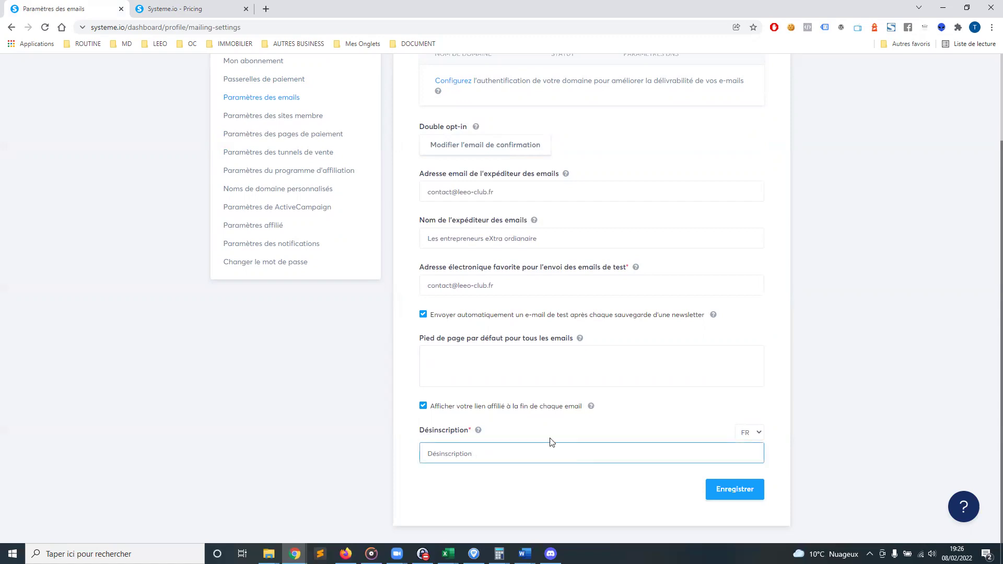
left_click_drag(426, 453, 489, 450)
key("ctrl+c")
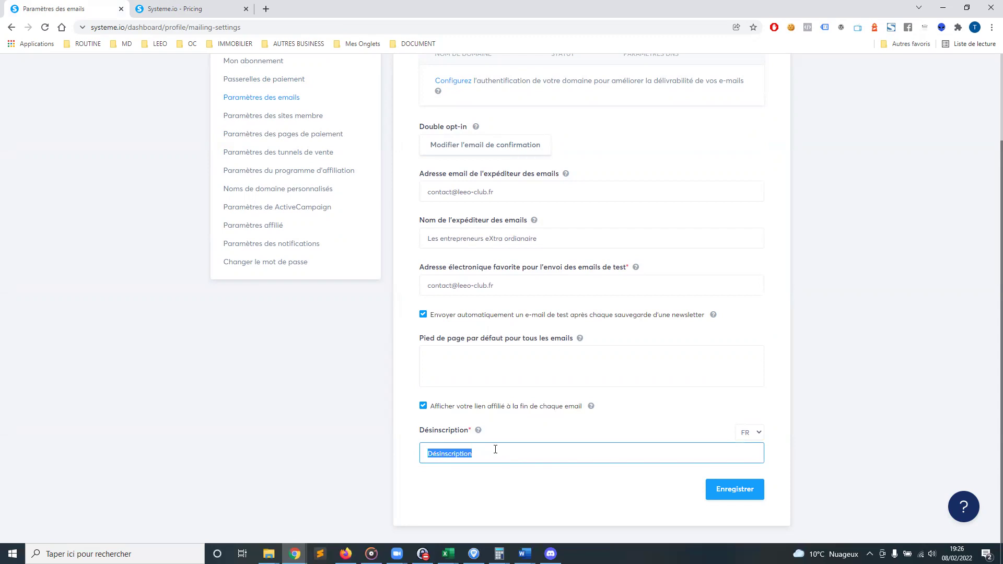
key("BackSpace")
key("ctrl+v")
double_click(500, 456)
left_click(287, 120)
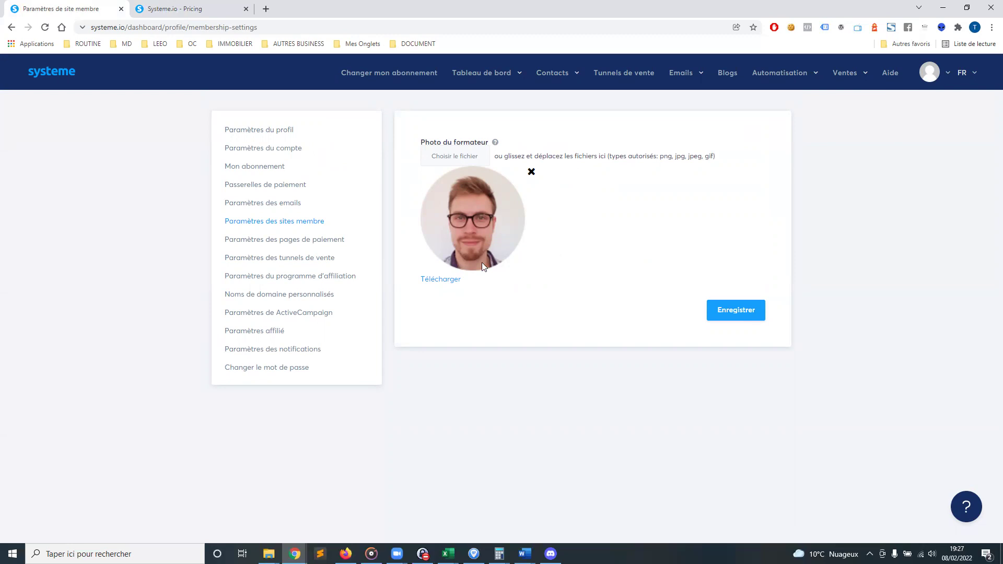
Switch to Paramètres des pages de paiement in the sidebar
left_click(267, 241)
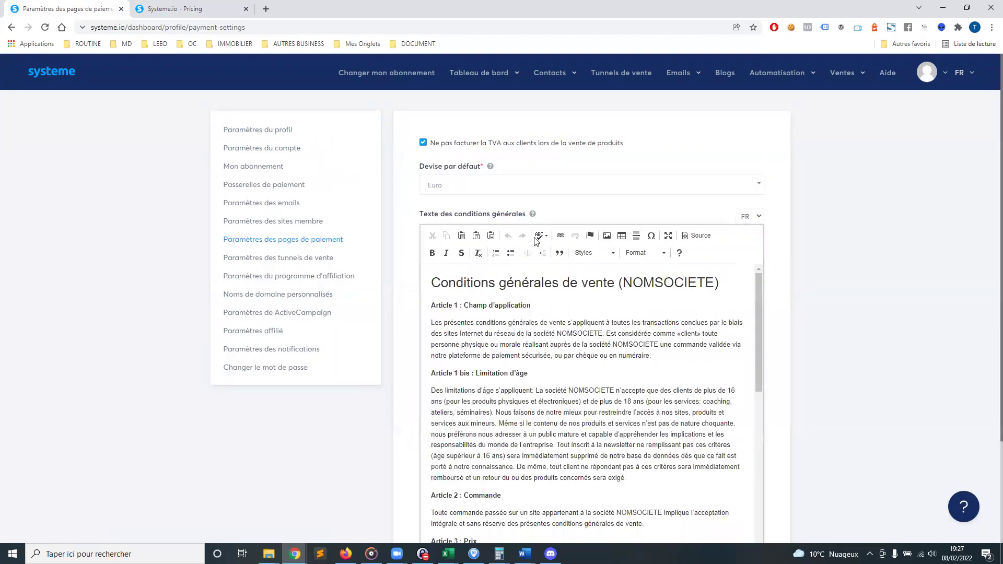
Select the NOMSOCIETE placeholders in the terms of sale, then go to Paramètres des tunnels de vente
left_click_drag(427, 282, 666, 409)
left_click(667, 409)
scroll(626, 337, "up", 5)
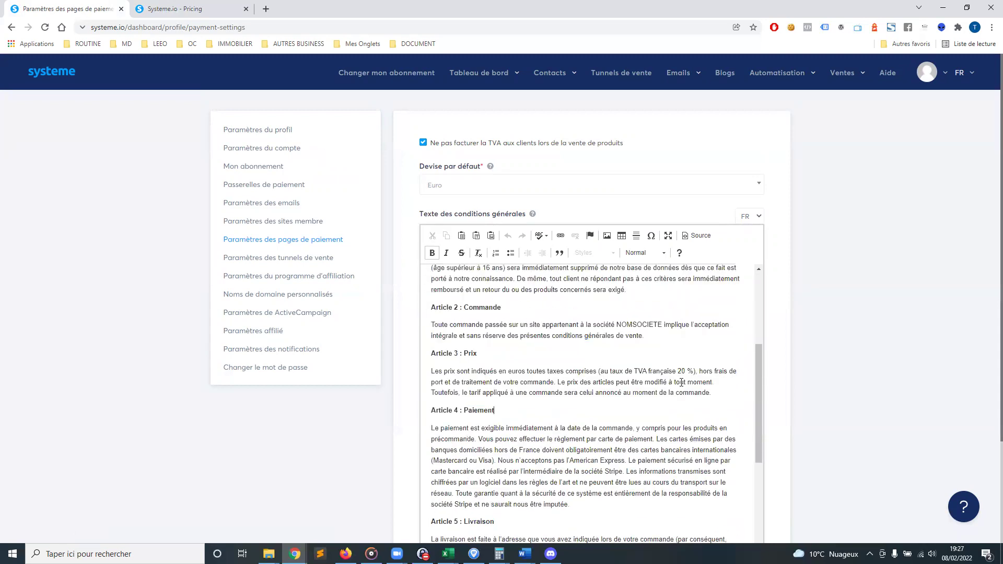
double_click(575, 333)
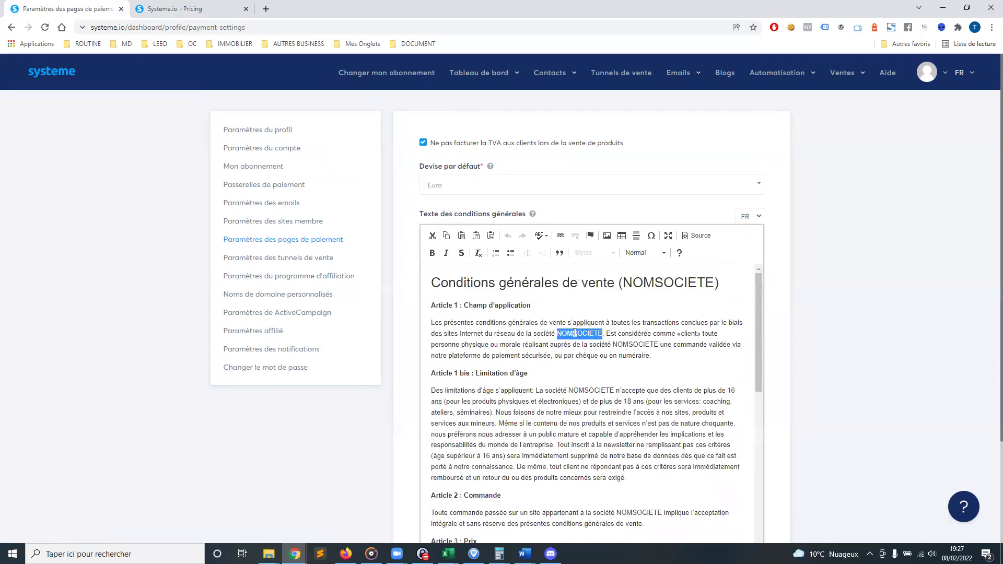
double_click(637, 344)
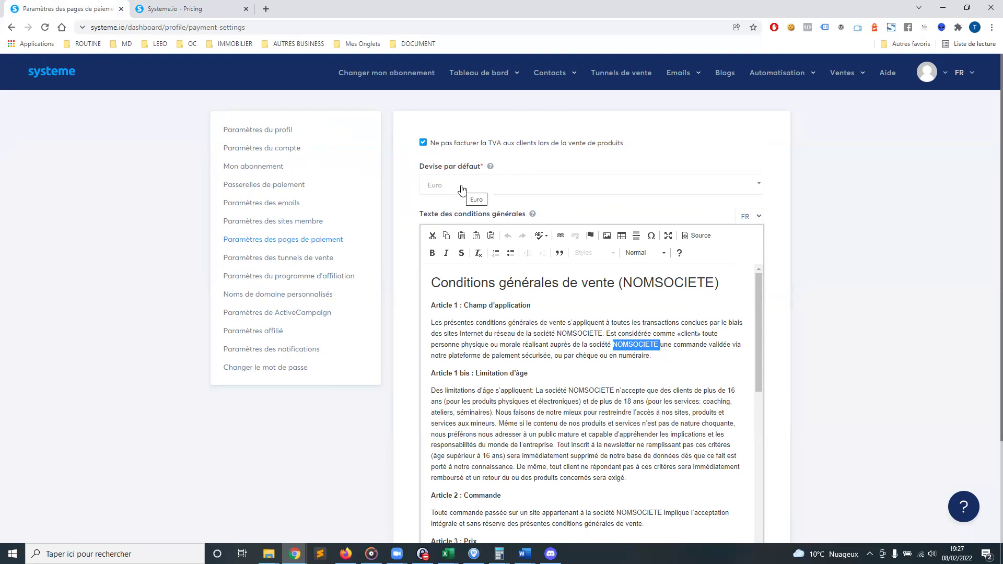
left_click(293, 264)
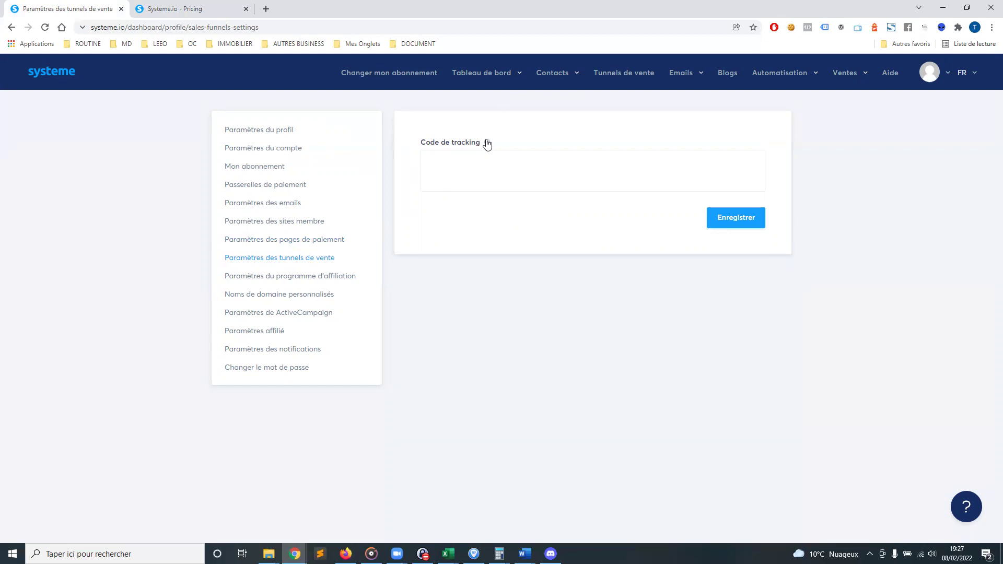
Focus the empty Code de tracking field and show its help, then go to affiliate settings
left_click(437, 157)
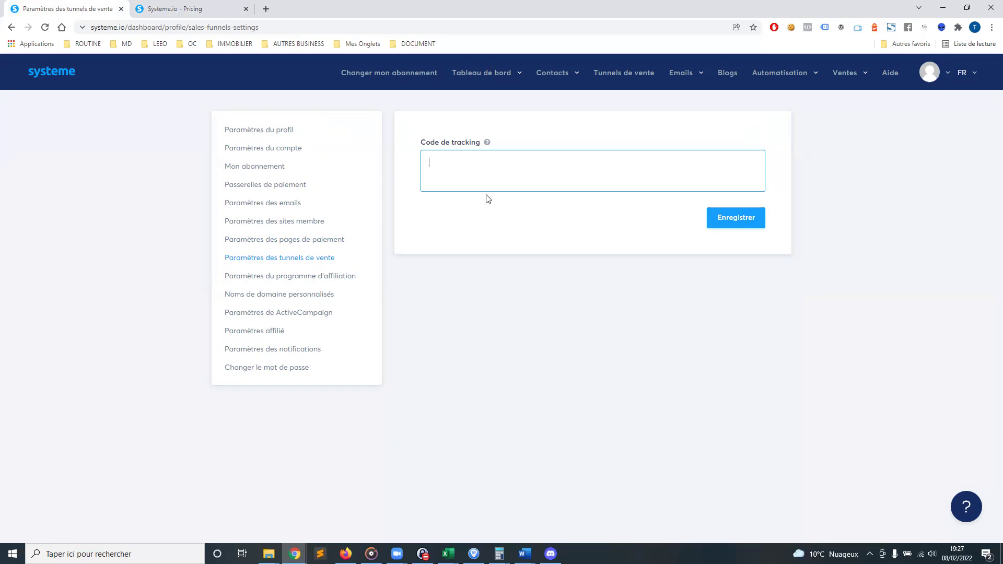
left_click(488, 144)
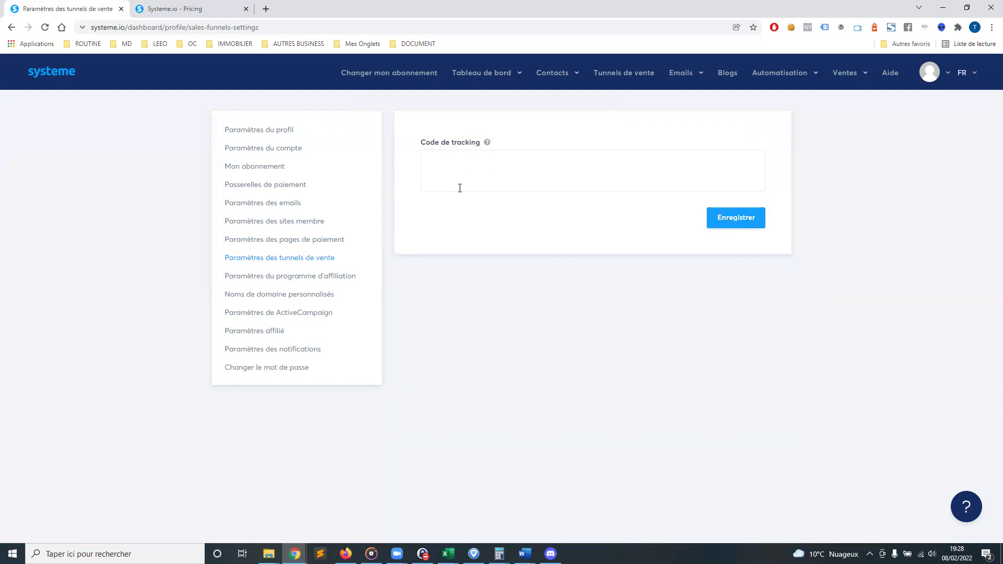
left_click(286, 278)
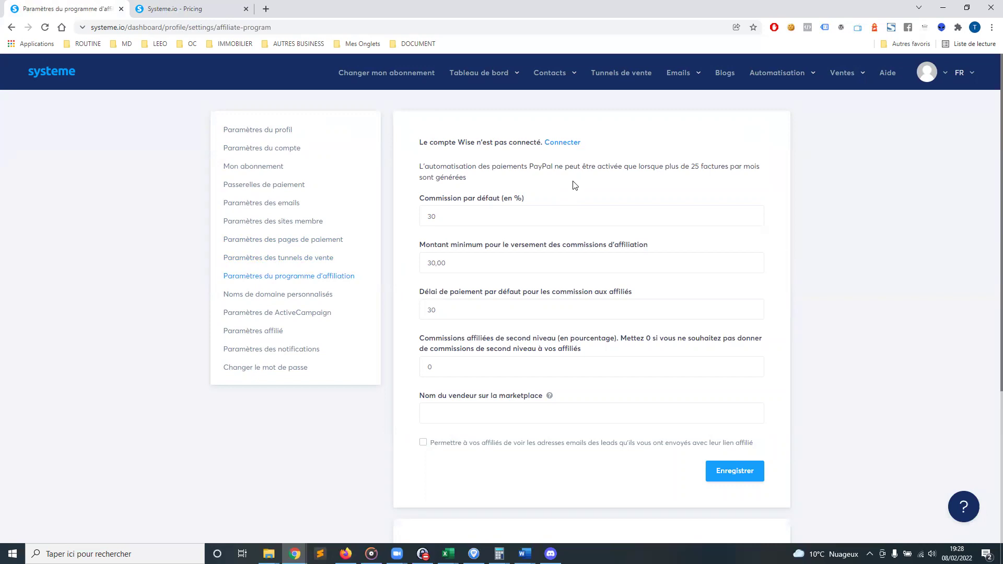
Step through the 30% commission, minimum payout, payment delay and marketplace name fields, then open Noms de domaine personnalisés
scroll(487, 171, "down", 1)
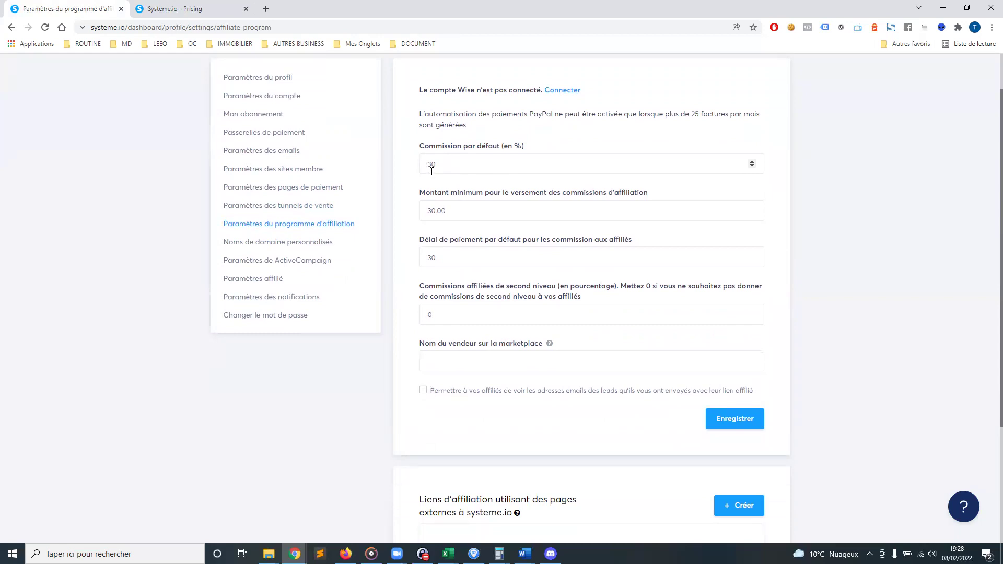
left_click_drag(426, 167, 442, 166)
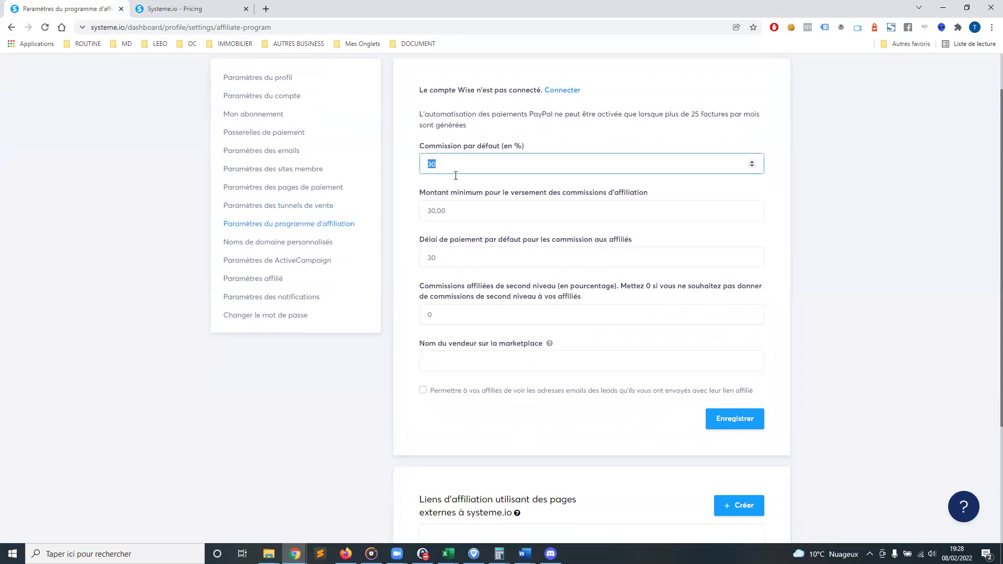
key("Tab")
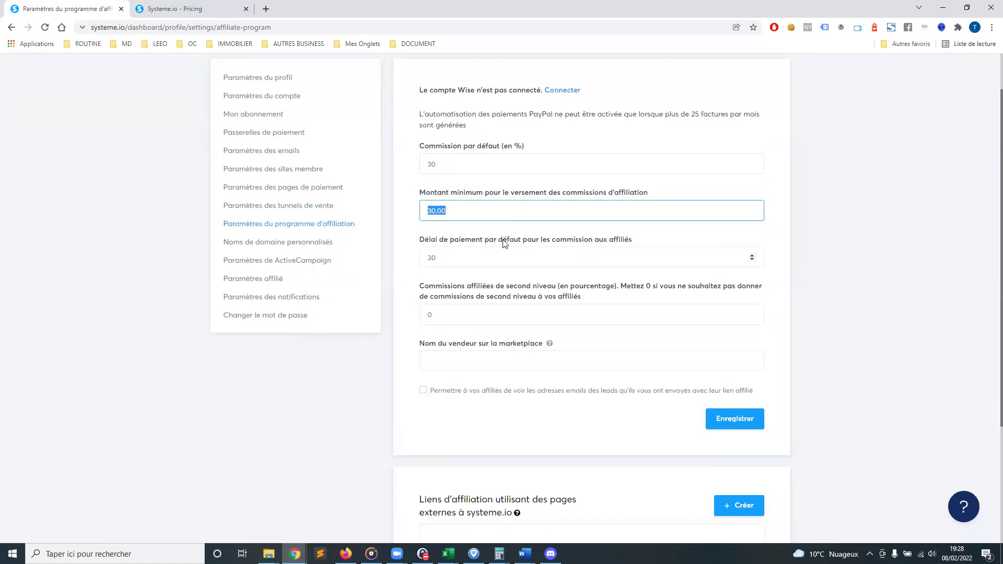
left_click_drag(459, 258, 424, 259)
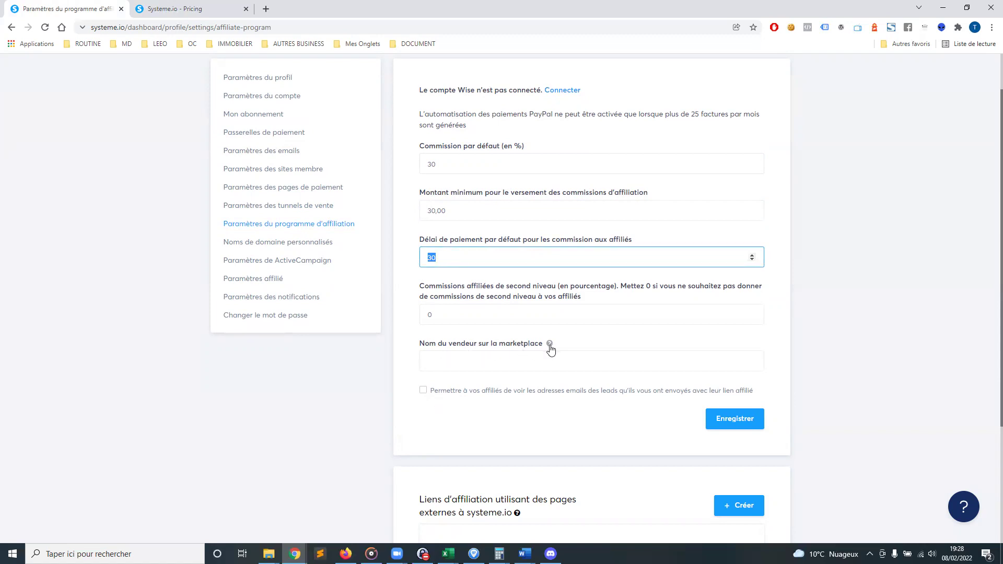
left_click(463, 358)
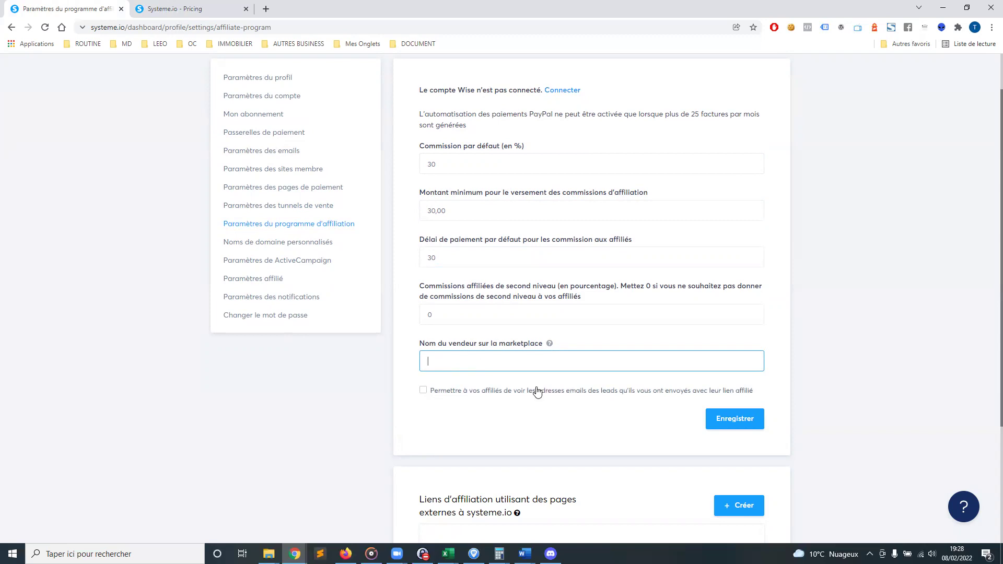
scroll(543, 365, "down", 3)
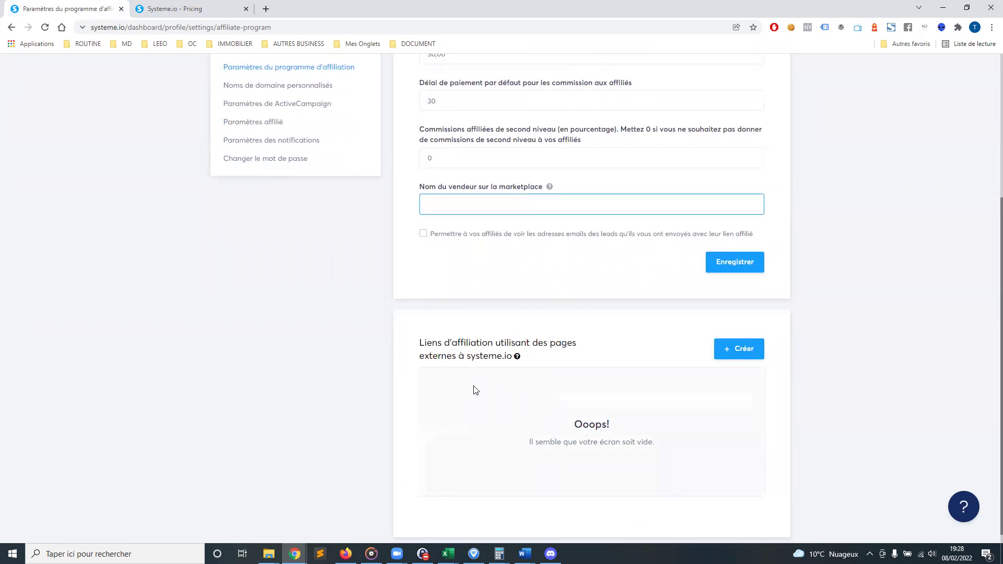
scroll(473, 390, "up", 2)
scroll(470, 407, "down", 2)
scroll(303, 360, "up", 2)
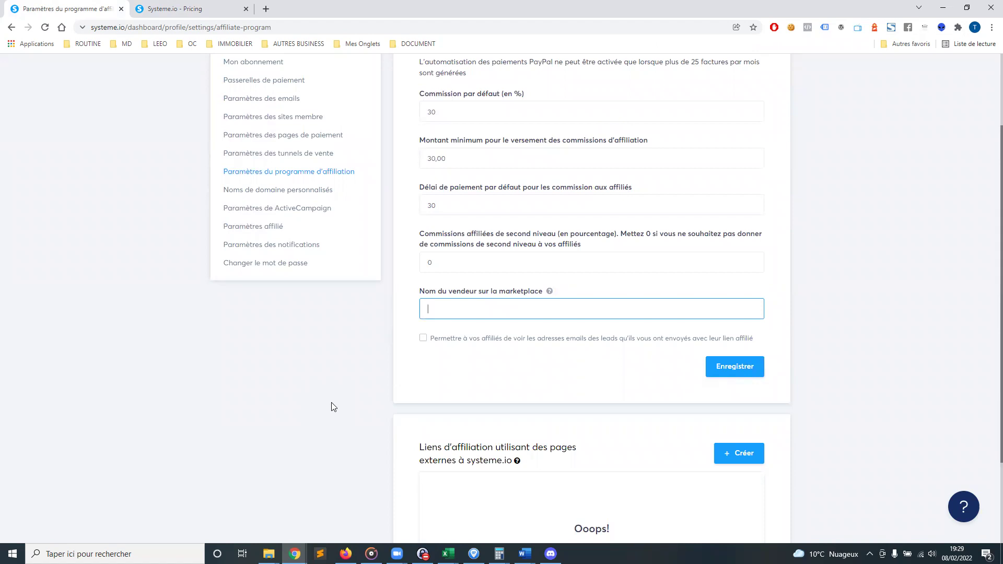
scroll(333, 407, "up", 1)
left_click(257, 243)
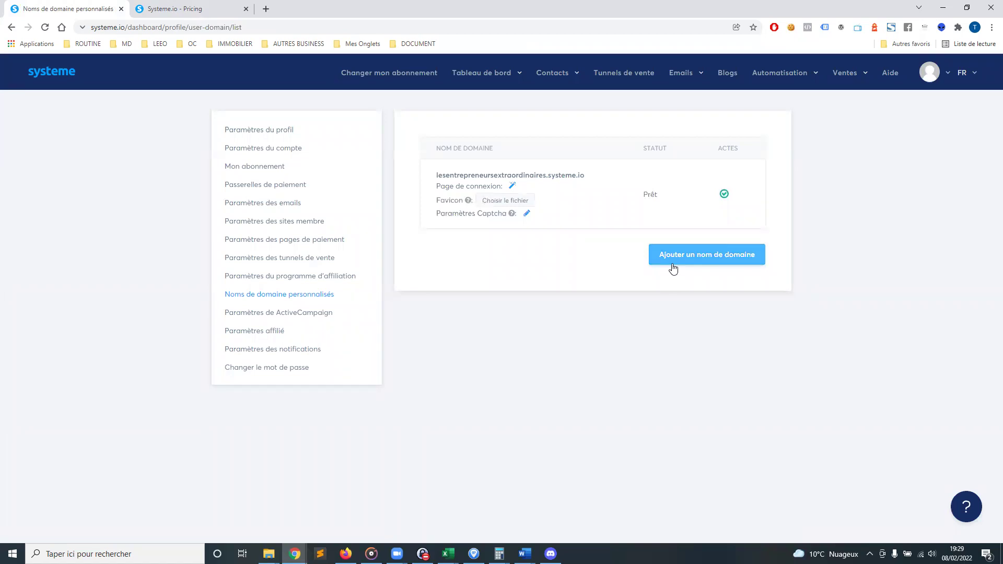
Go from the custom domain list to the ActiveCampaign integration settings page
left_click(267, 315)
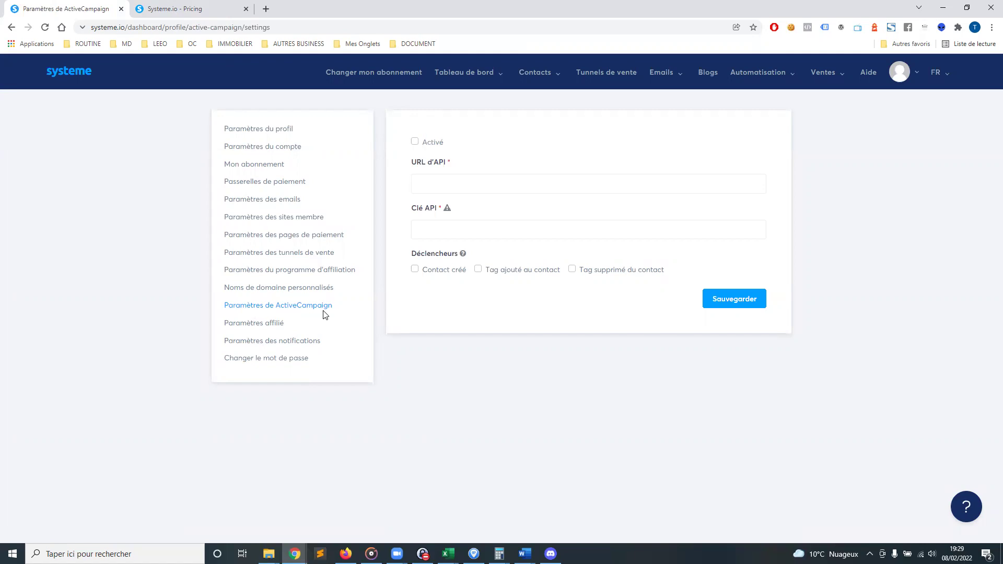
Open the Paramètres affilié page showing the PayPal payout method
left_click(243, 325)
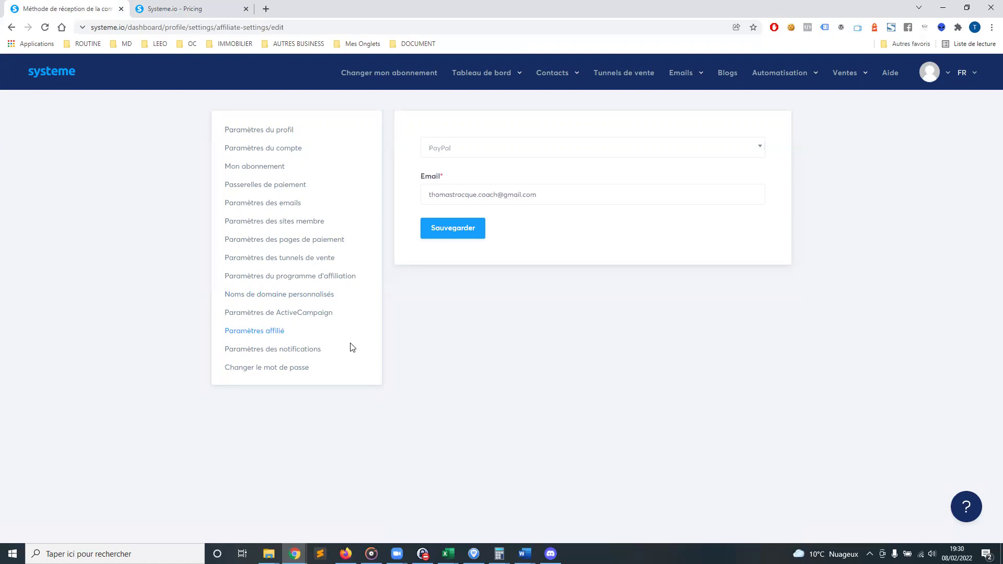
Keep PayPal as the affiliate payout method, then go to Paramètres des notifications
left_click(277, 350)
left_click(260, 325)
left_click(644, 149)
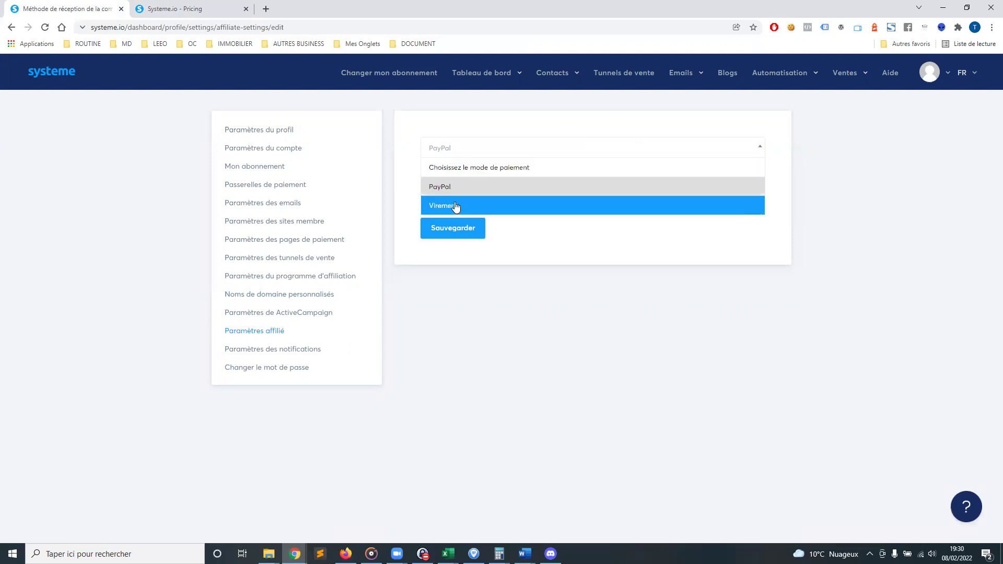
left_click(726, 187)
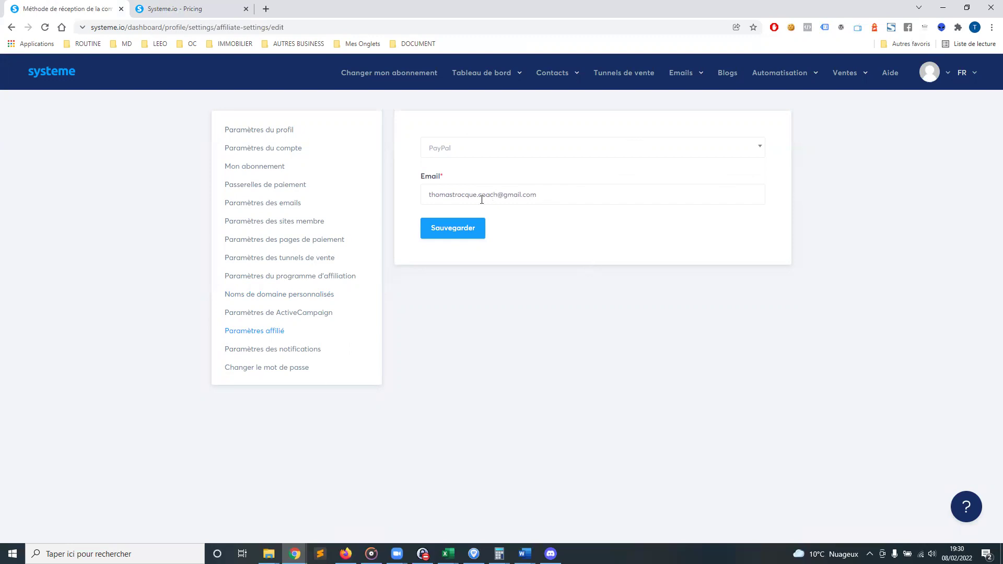
left_click(270, 351)
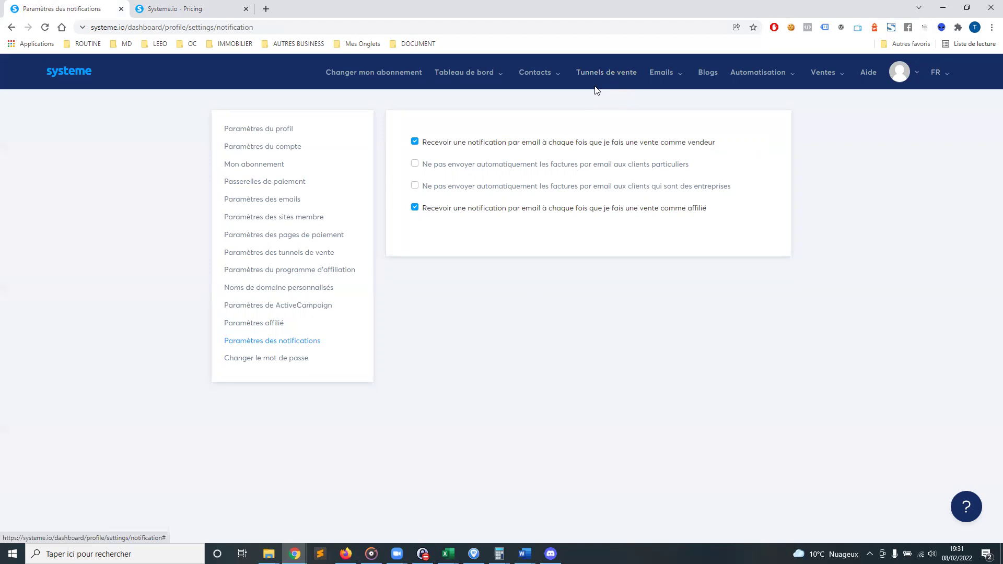
Open the Contacts list from the Contacts menu in the top navigation
mouse_move(538, 77)
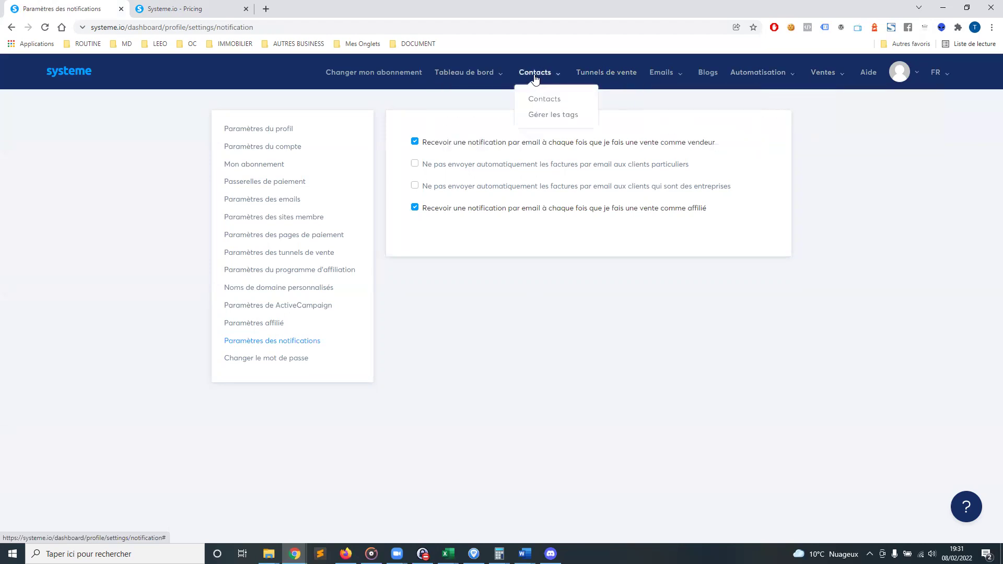
left_click(537, 77)
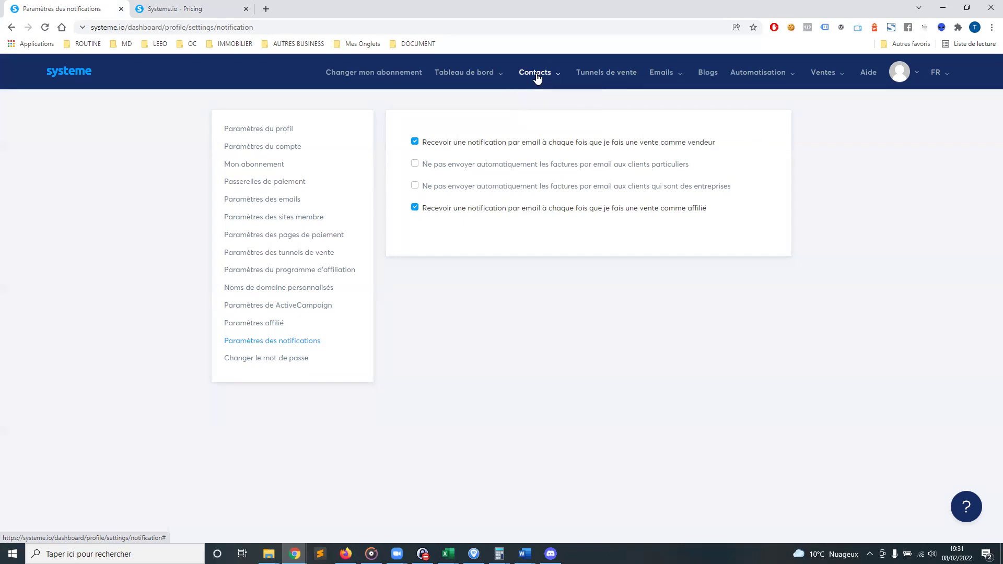
mouse_move(554, 80)
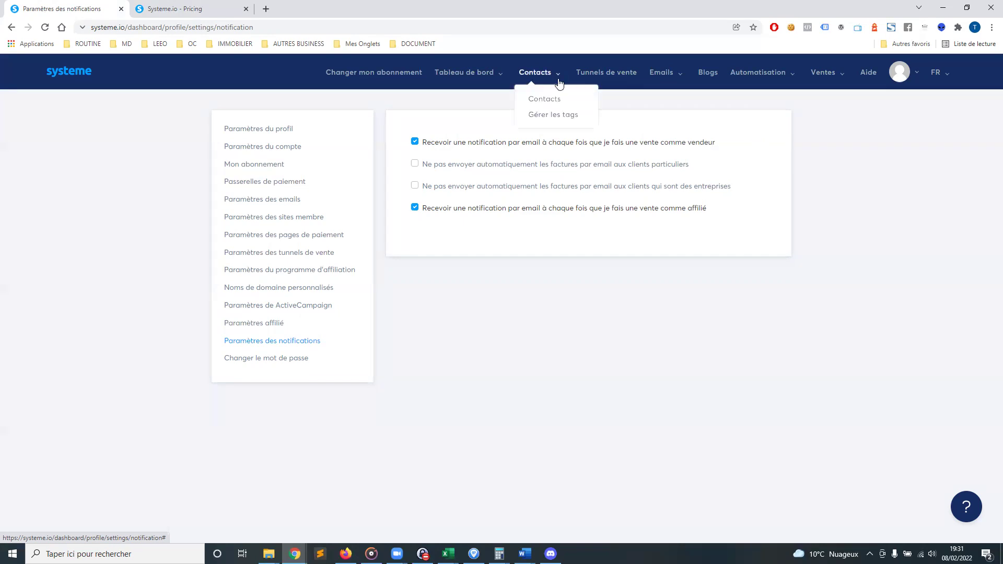
left_click(551, 99)
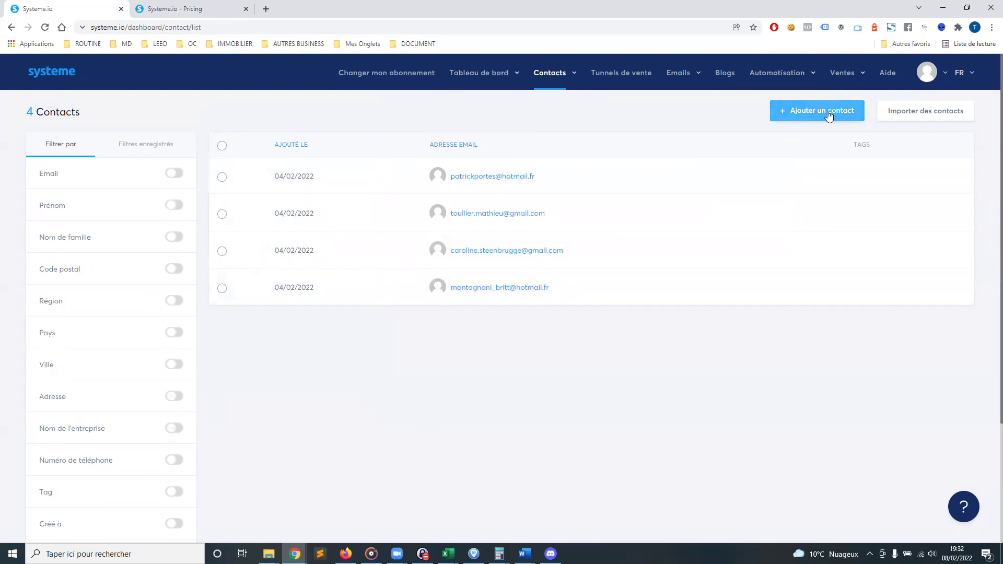
Review the existing tags under Gérer les tags, then return to Contacts
mouse_move(573, 74)
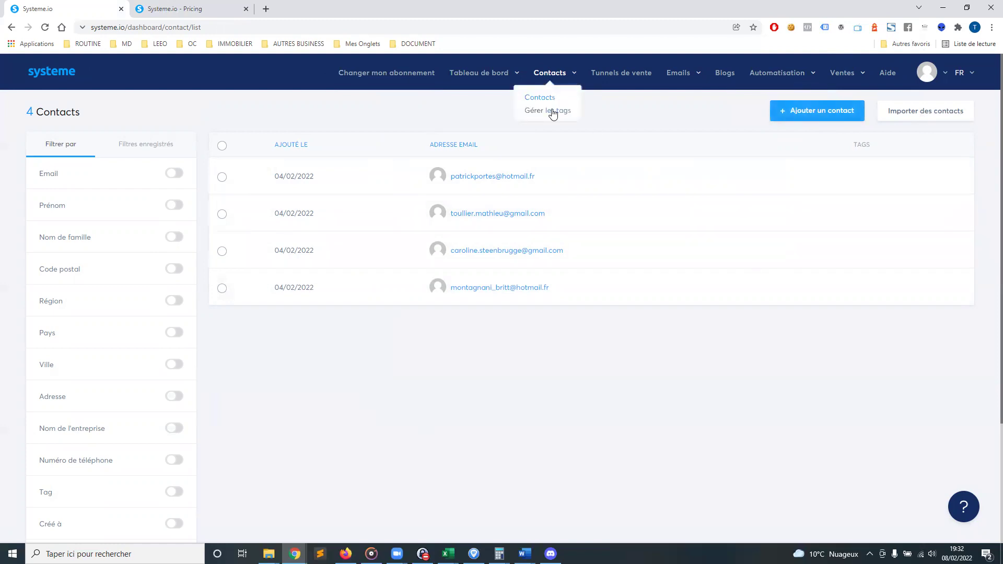
left_click(553, 113)
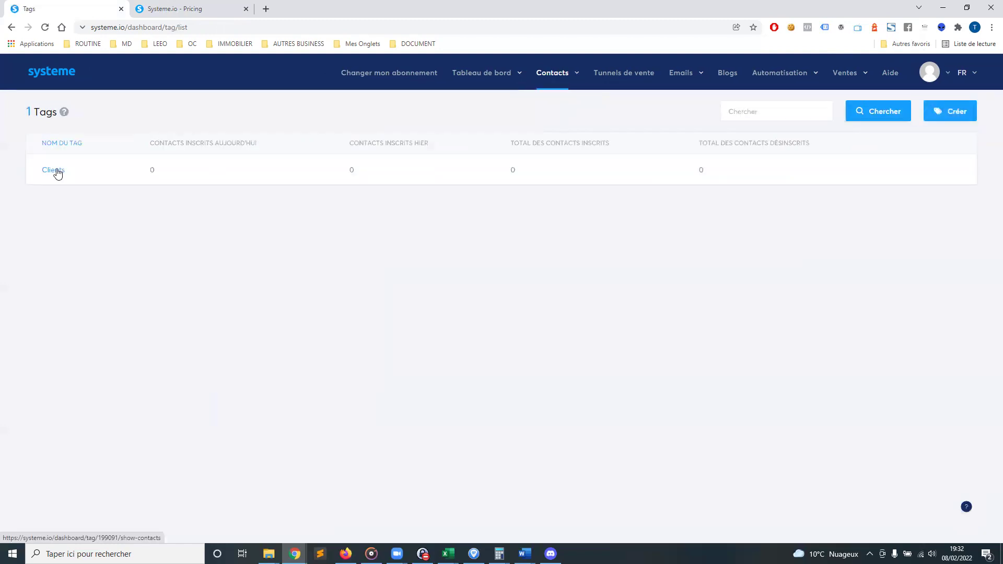
mouse_move(566, 73)
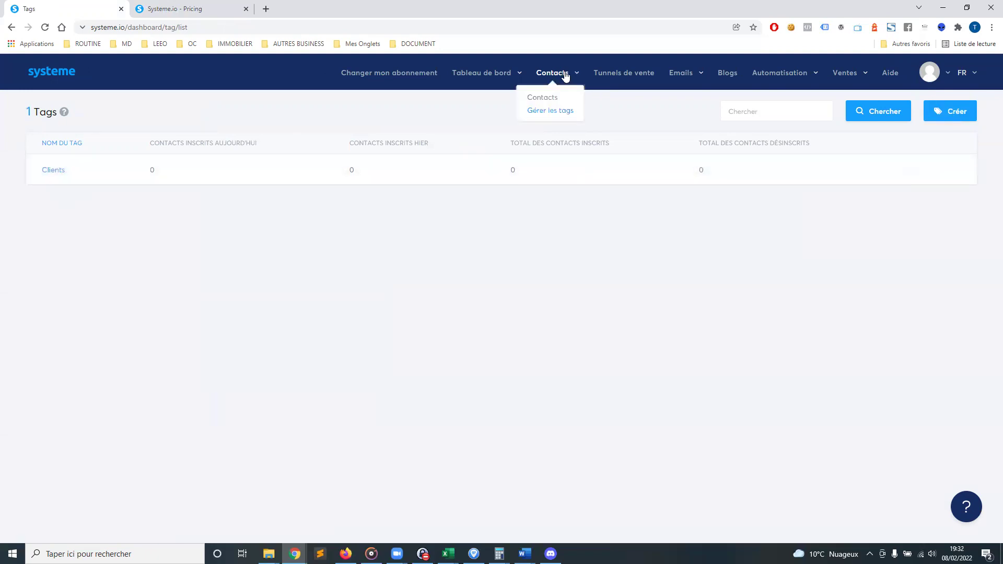
left_click(546, 100)
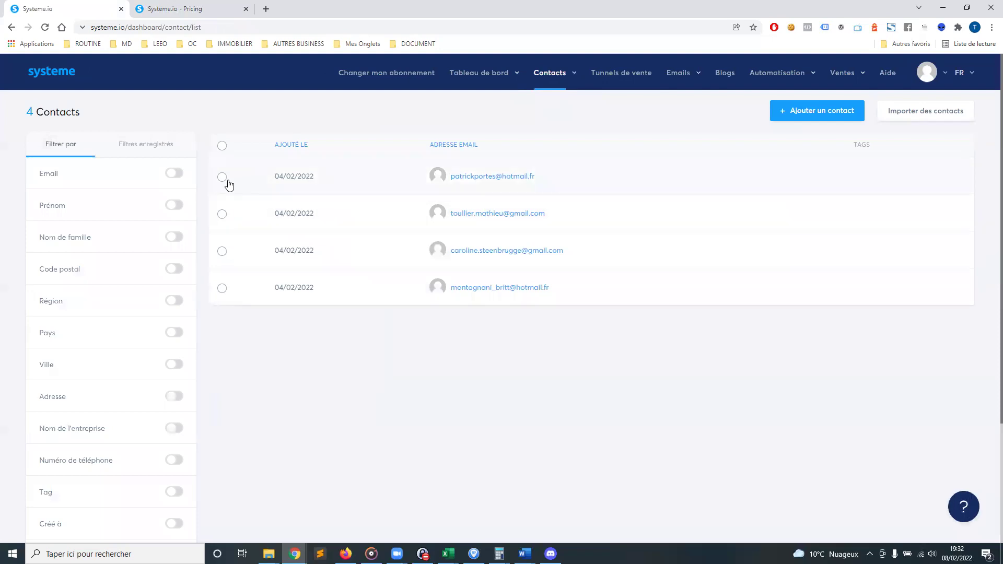
Add the Clients tag to the first contact via Plus d'actions, then reload Contacts
left_click(222, 178)
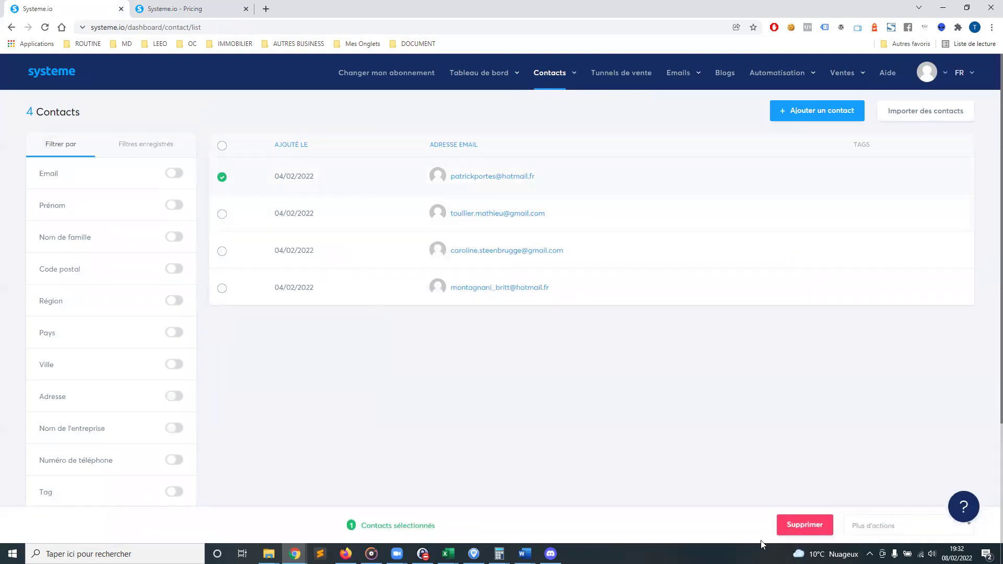
left_click(897, 530)
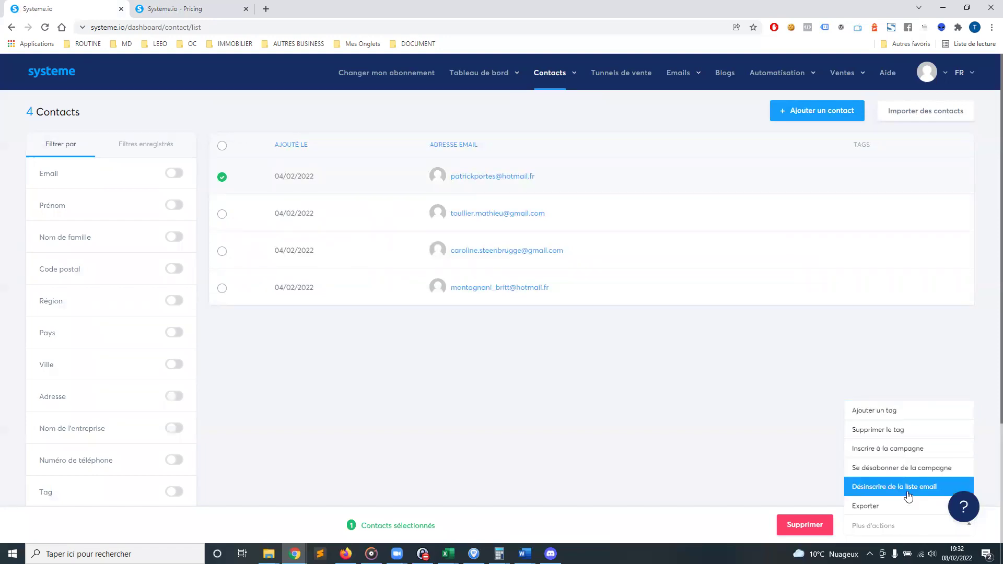
left_click(911, 410)
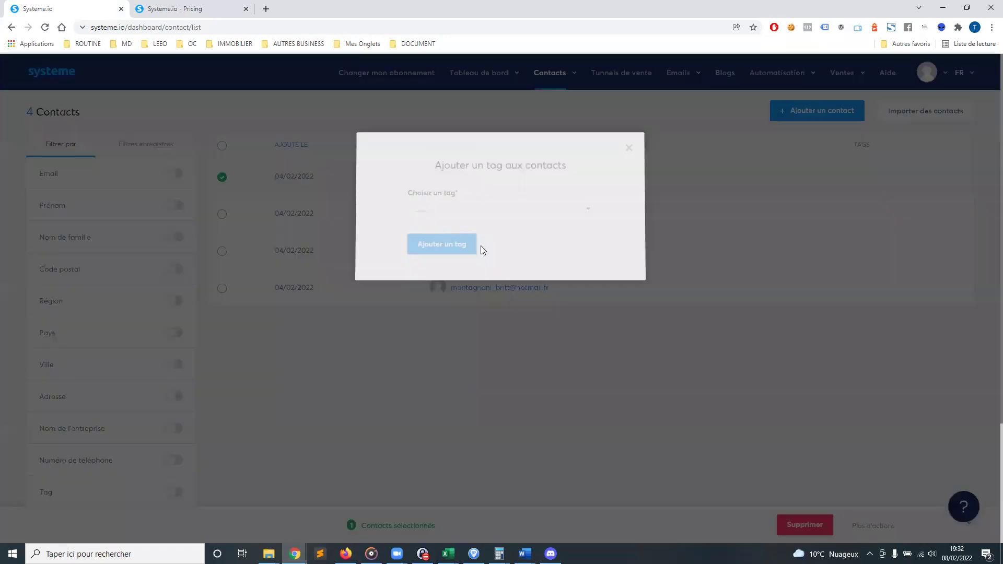
left_click(471, 219)
left_click(455, 248)
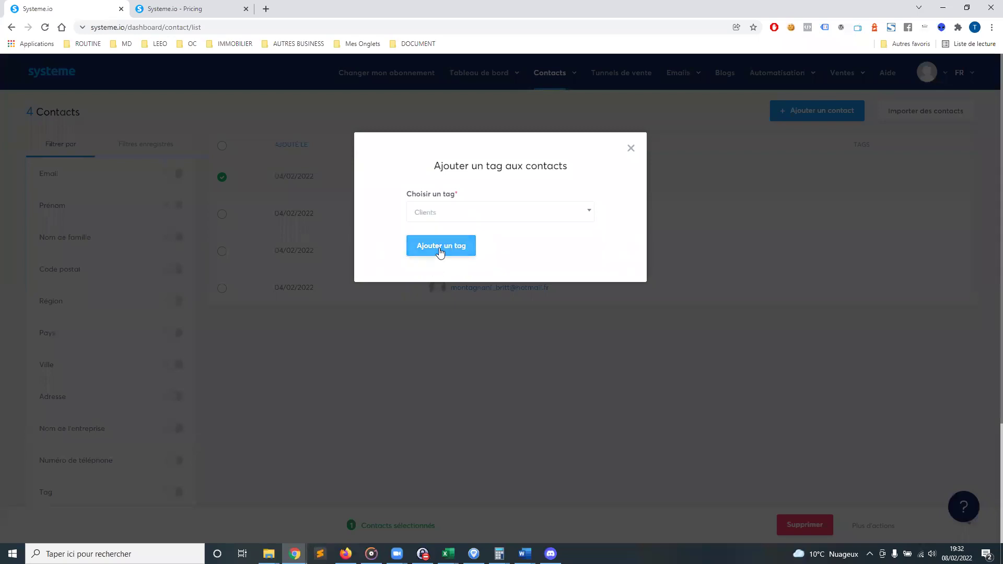
left_click(440, 249)
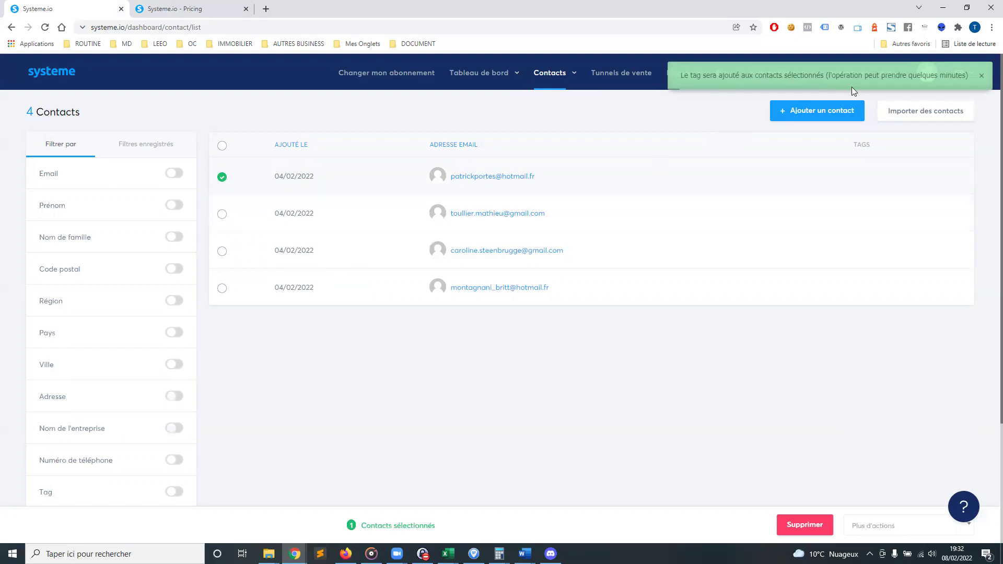
mouse_move(564, 72)
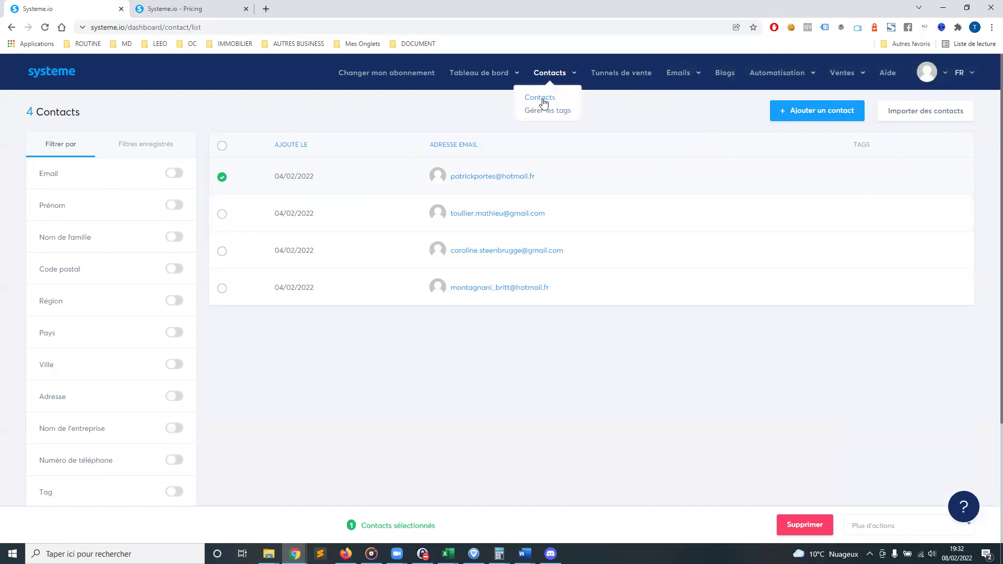
left_click(542, 99)
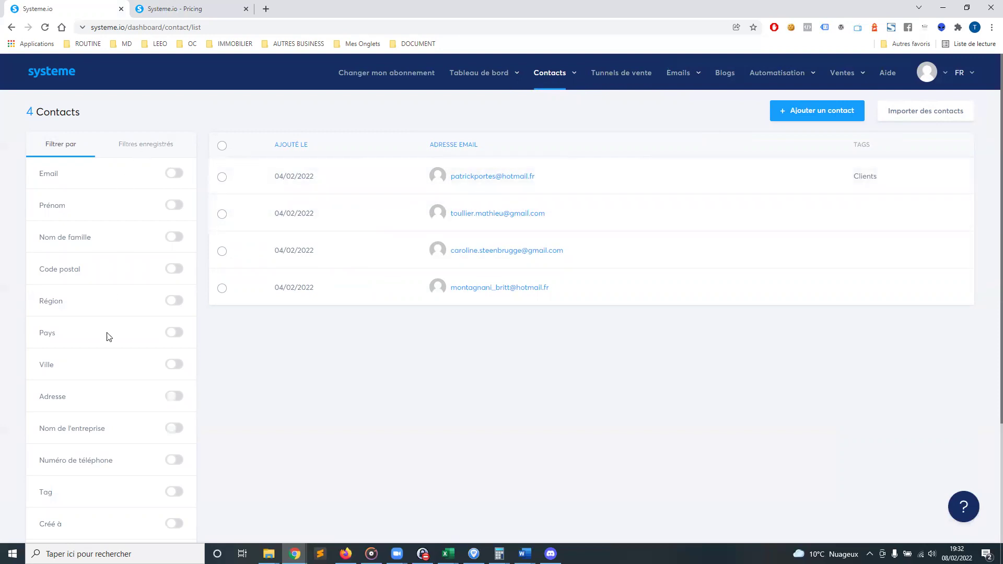
Turn on the Tag filter and choose Clients to show only tagged contacts
scroll(105, 336, "down", 3)
left_click(173, 334)
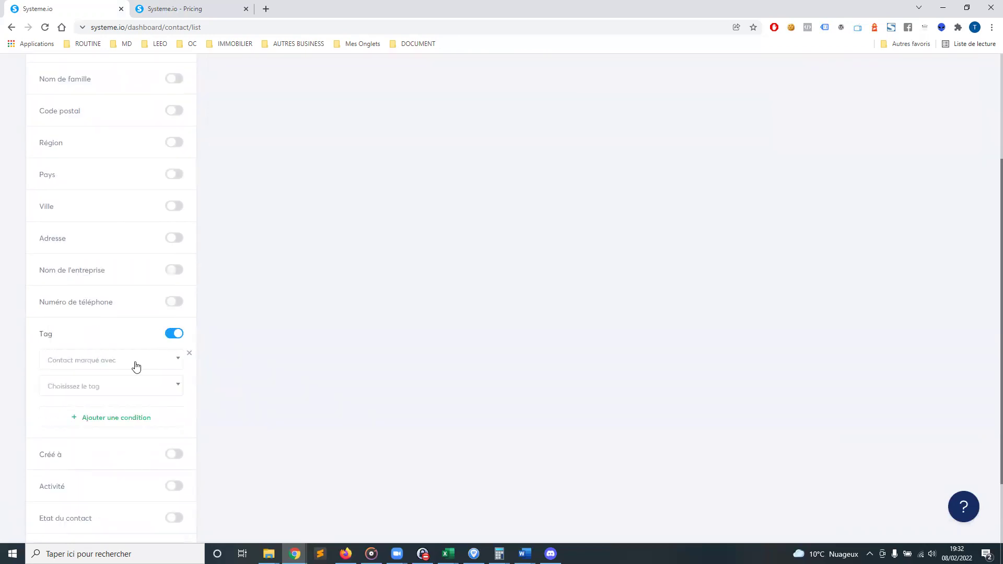
left_click(116, 387)
left_click(95, 424)
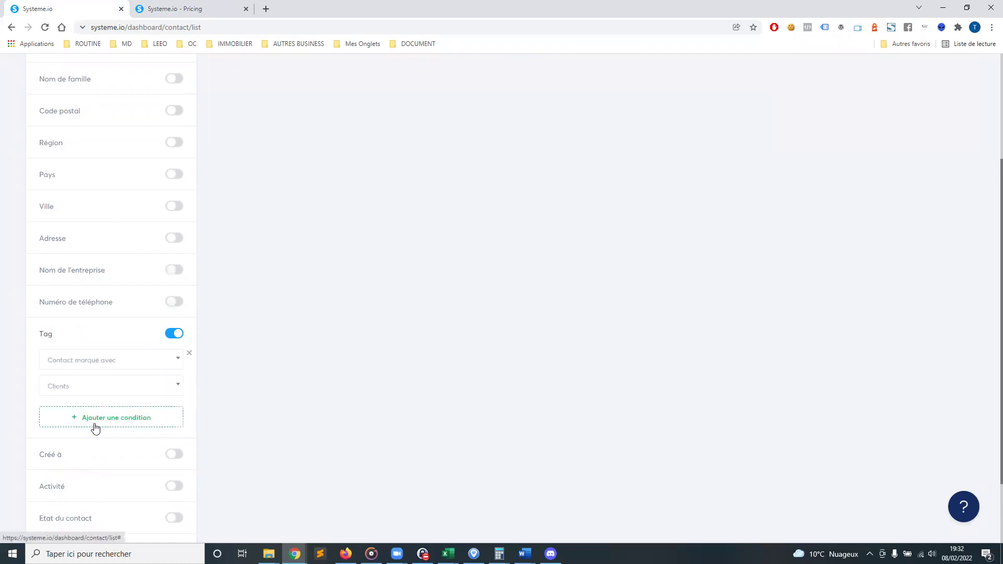
scroll(517, 281, "up", 3)
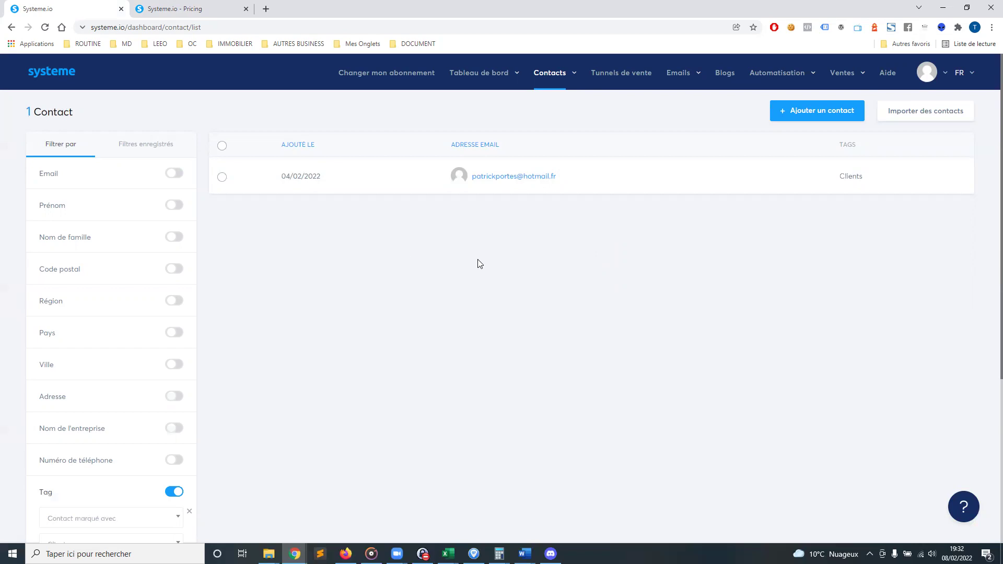
mouse_move(559, 76)
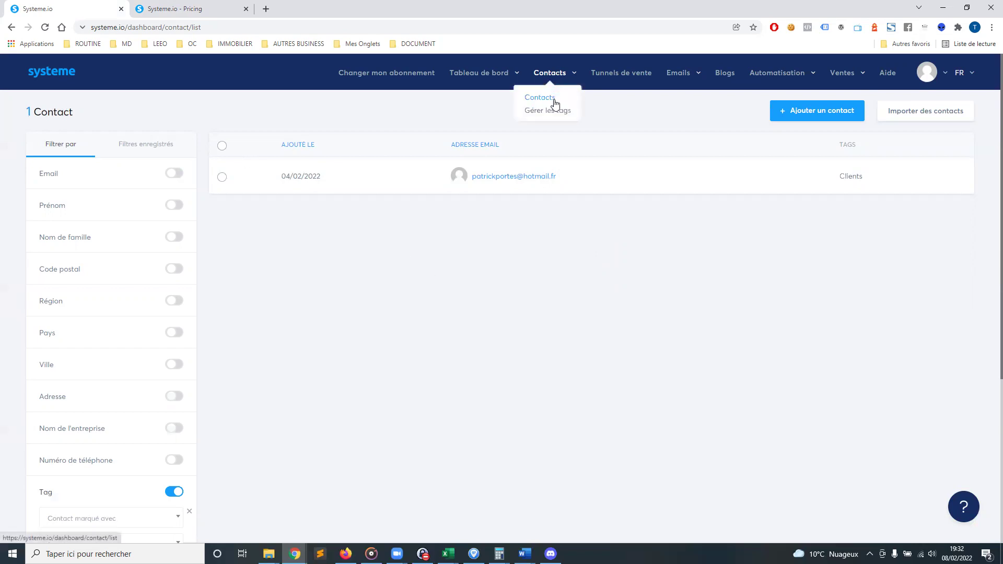
mouse_move(680, 78)
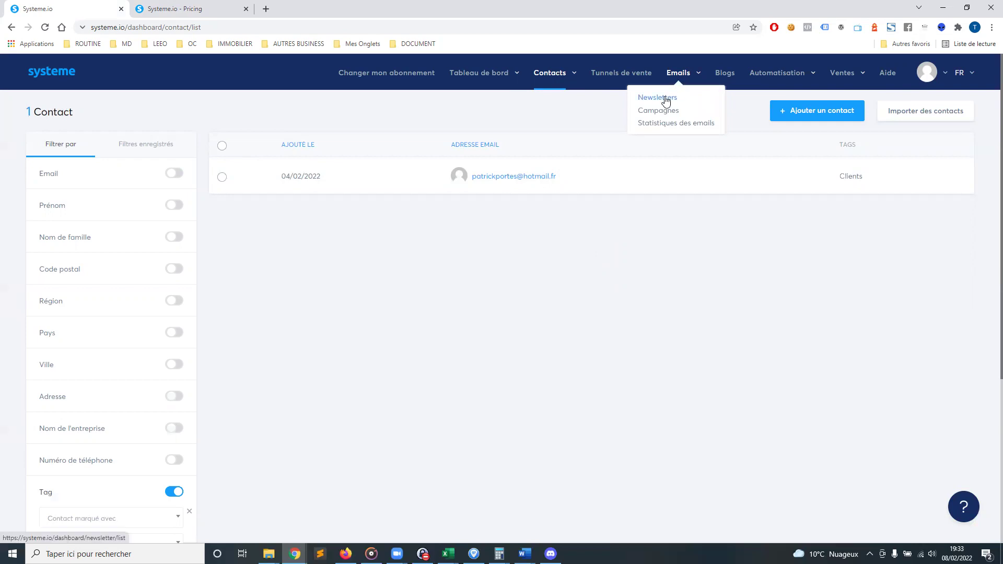
Create a newsletter with subject 'test' using the classic editor
left_click(666, 99)
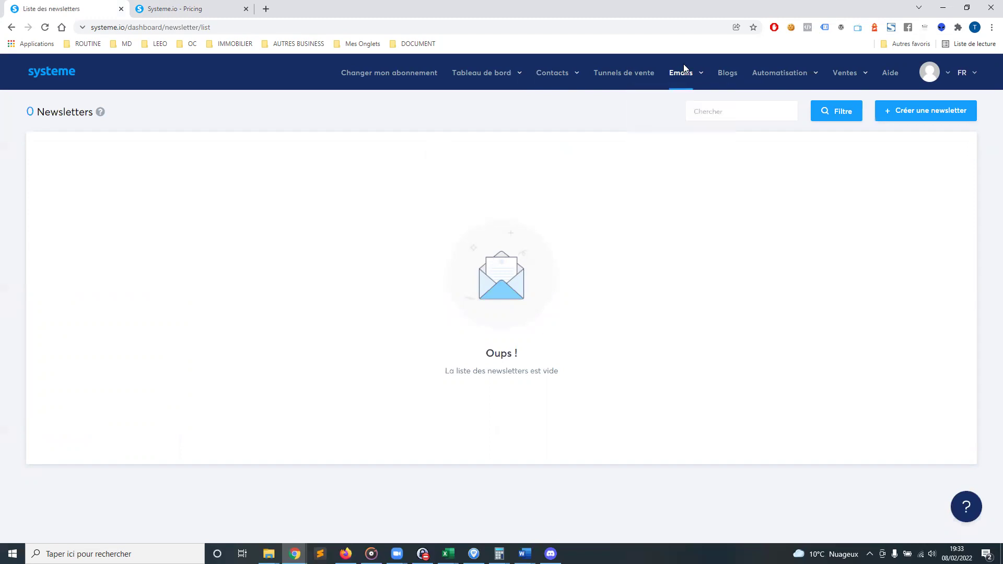
left_click(951, 119)
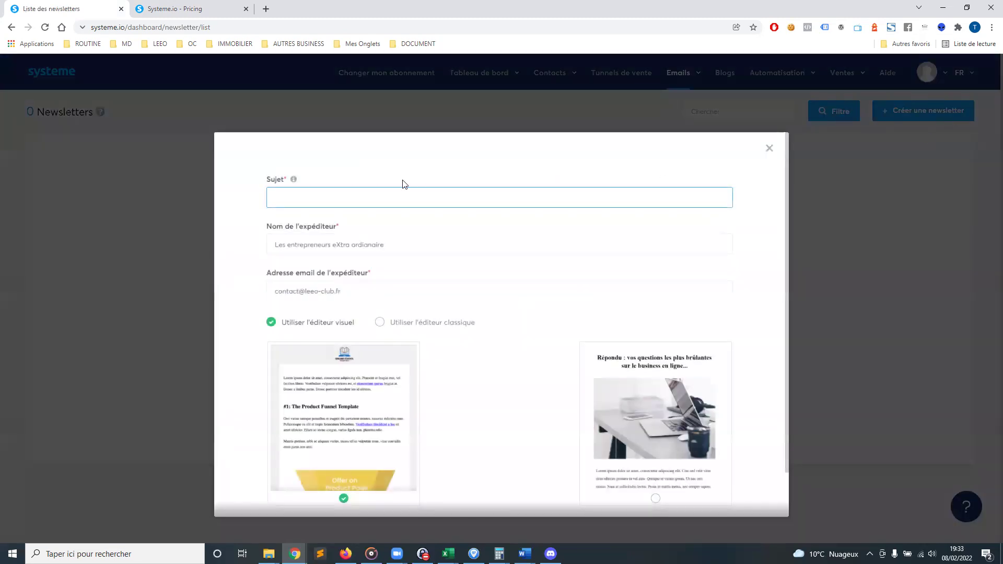
type("test")
scroll(447, 276, "down", 1)
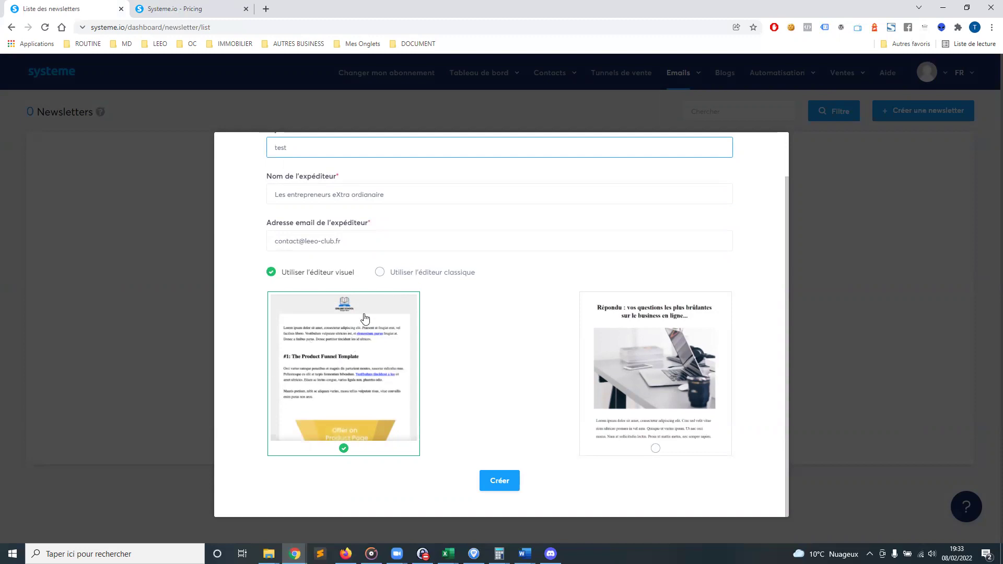
left_click(377, 273)
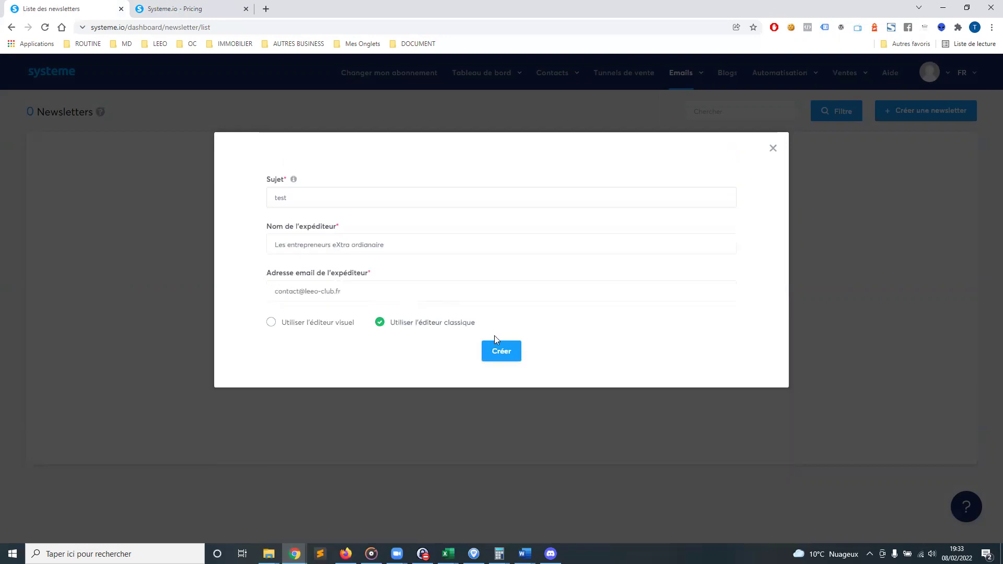
left_click(503, 353)
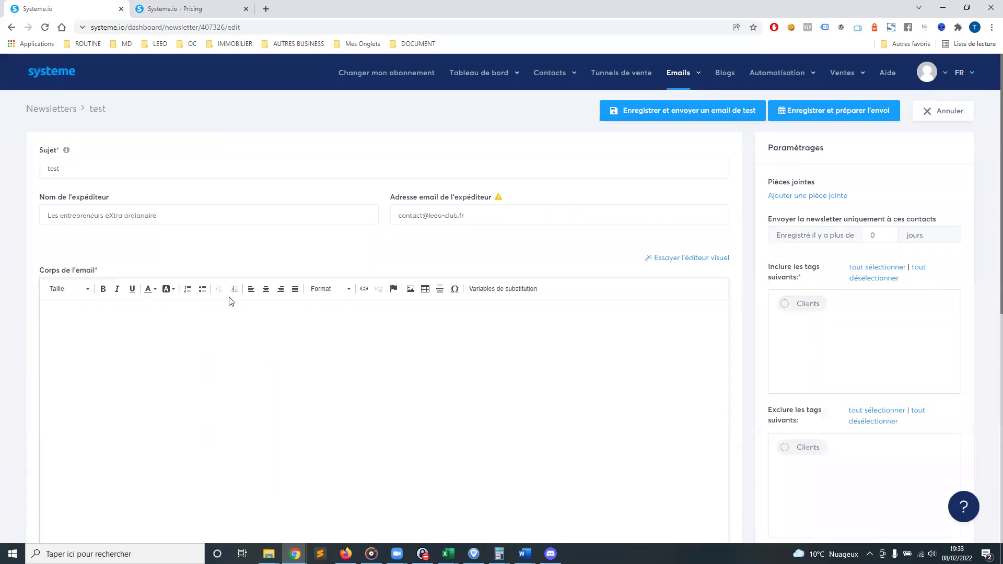
Insert the {first_name} variable after 'Bonjour' in the newsletter body
left_click(149, 321)
scroll(224, 329, "down", 1)
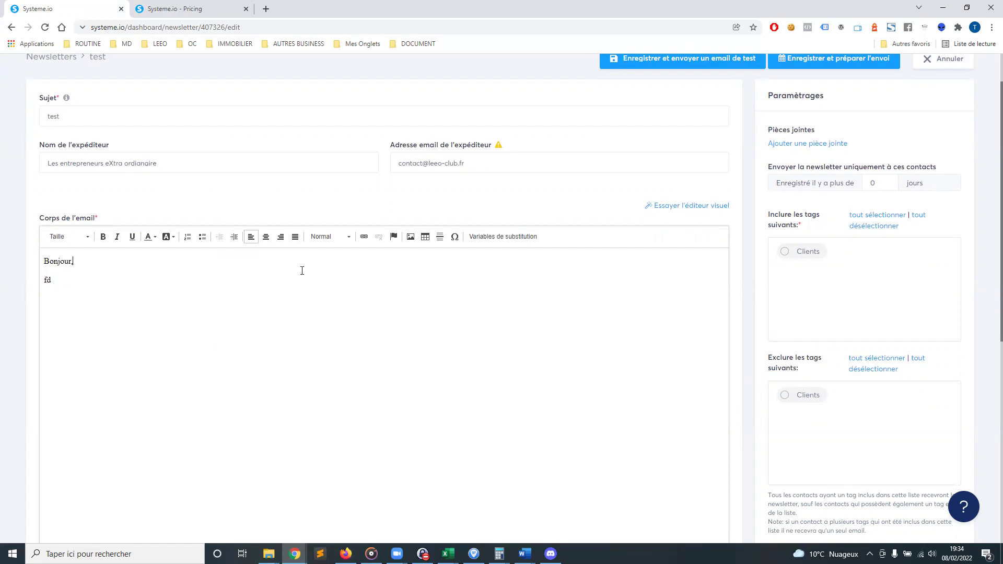
left_click(523, 236)
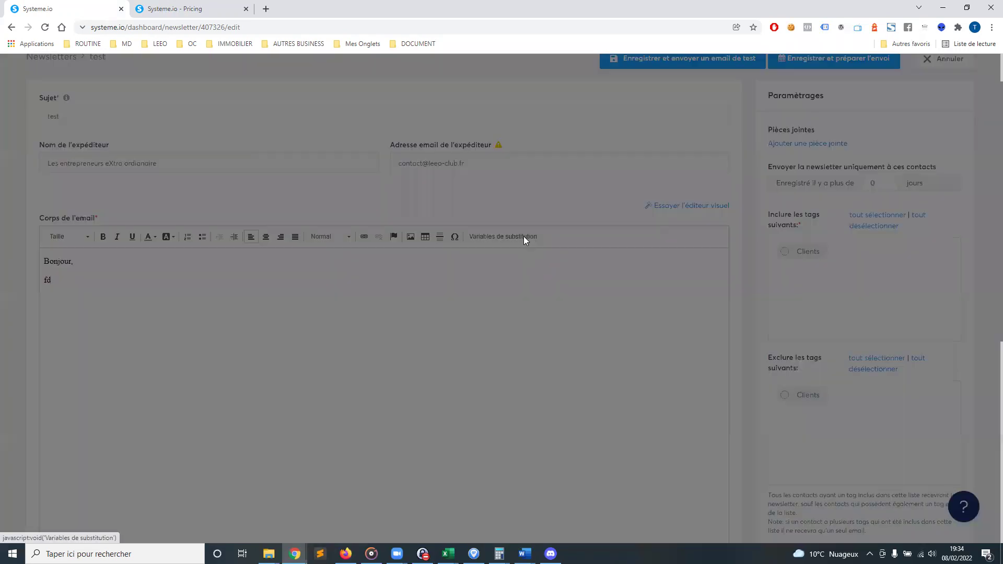
left_click(509, 270)
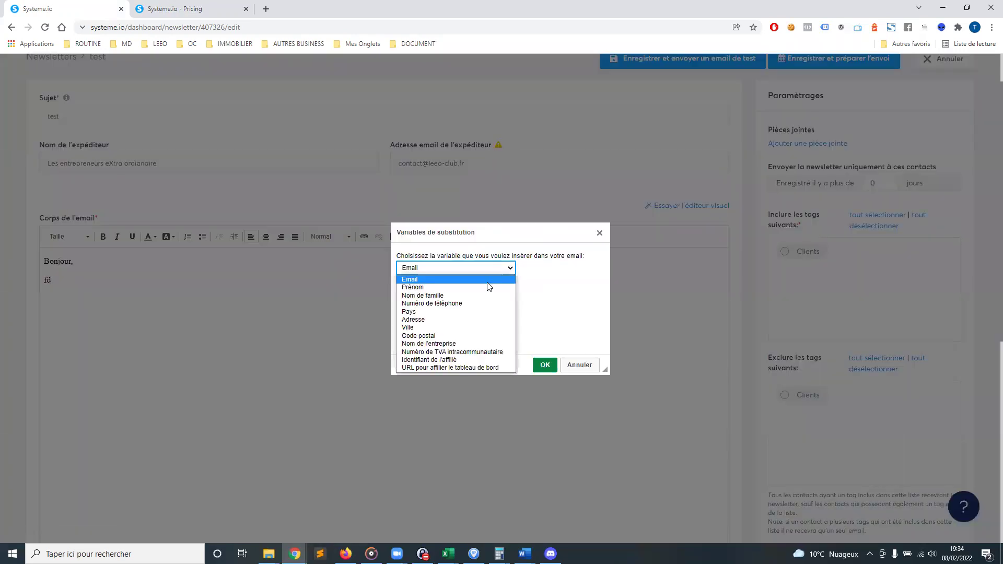
left_click(430, 287)
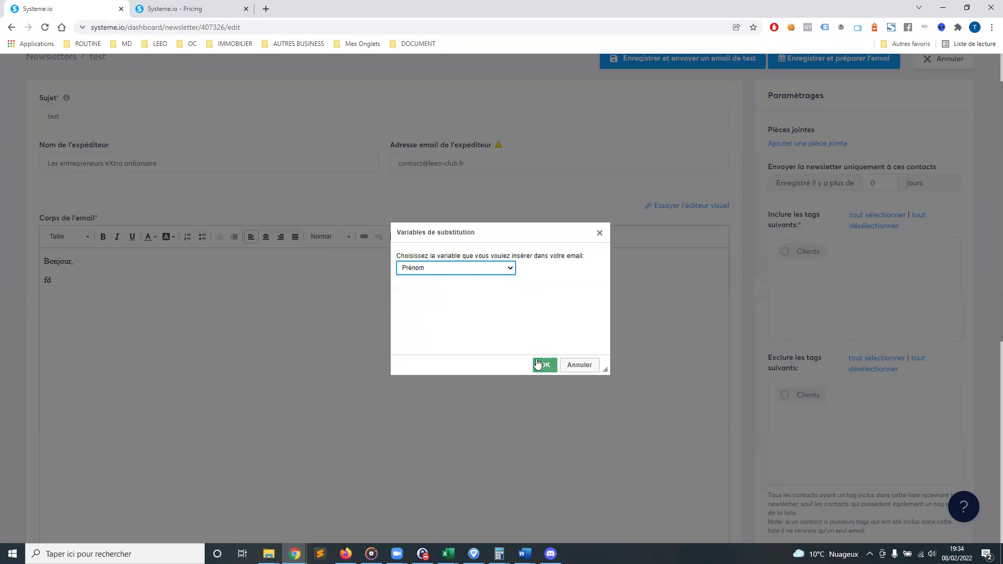
left_click(543, 364)
key("BackSpace")
left_click(141, 260)
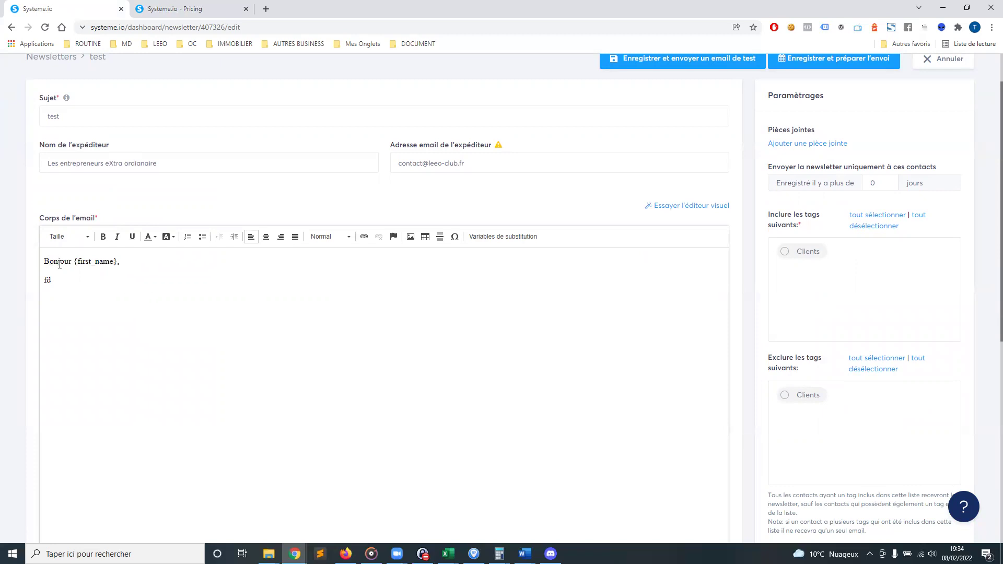
left_click_drag(75, 263, 118, 265)
left_click(107, 296)
scroll(394, 261, "down", 4)
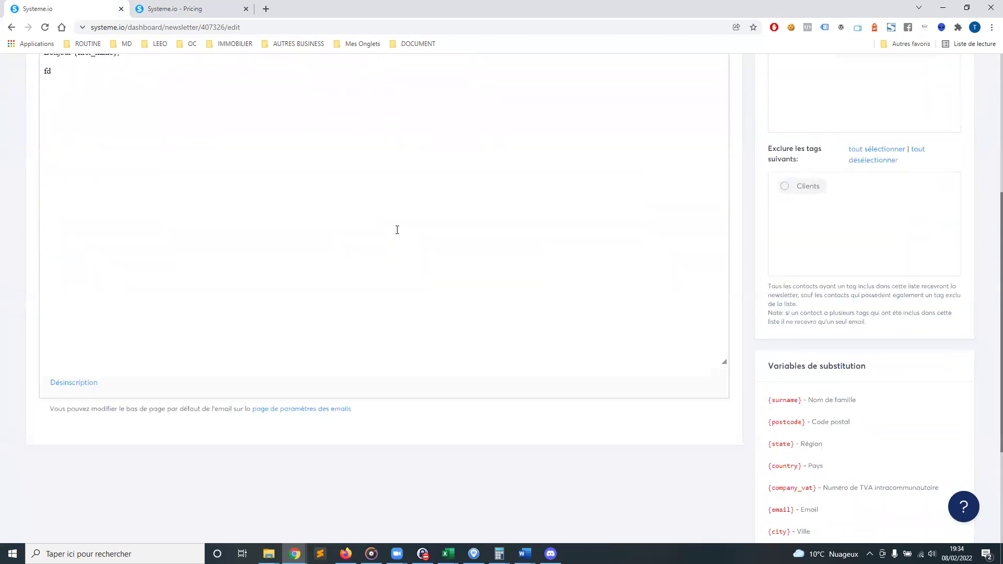
scroll(522, 309, "up", 5)
scroll(526, 312, "down", 5)
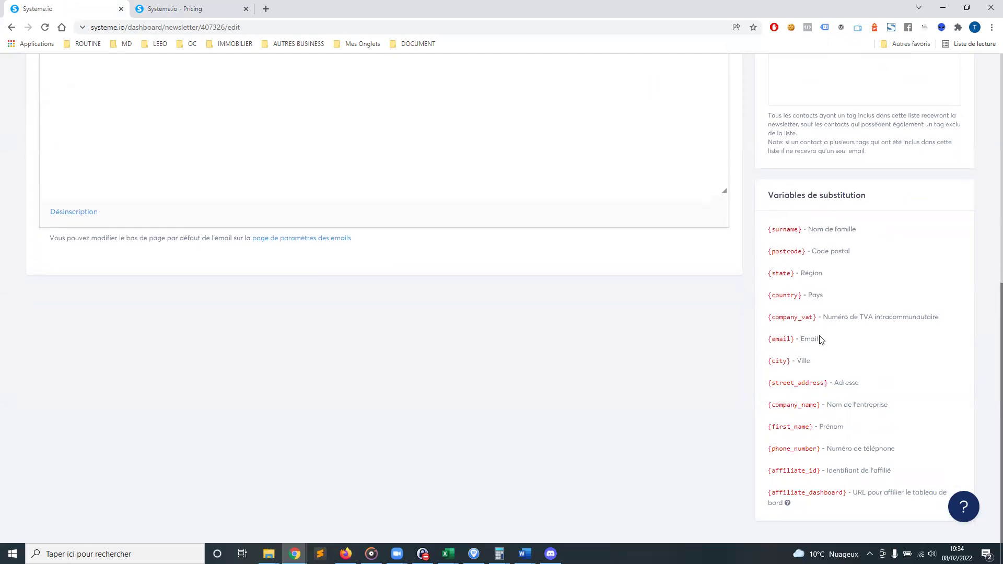
scroll(803, 335, "up", 5)
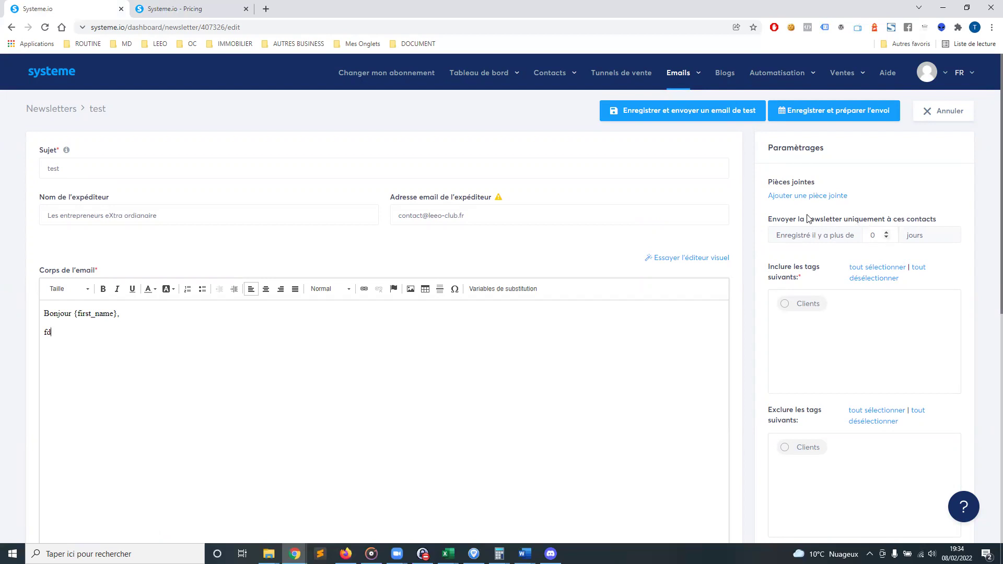
Target contacts tagged Clients registered more than 30 days ago
left_click_drag(941, 223, 774, 213)
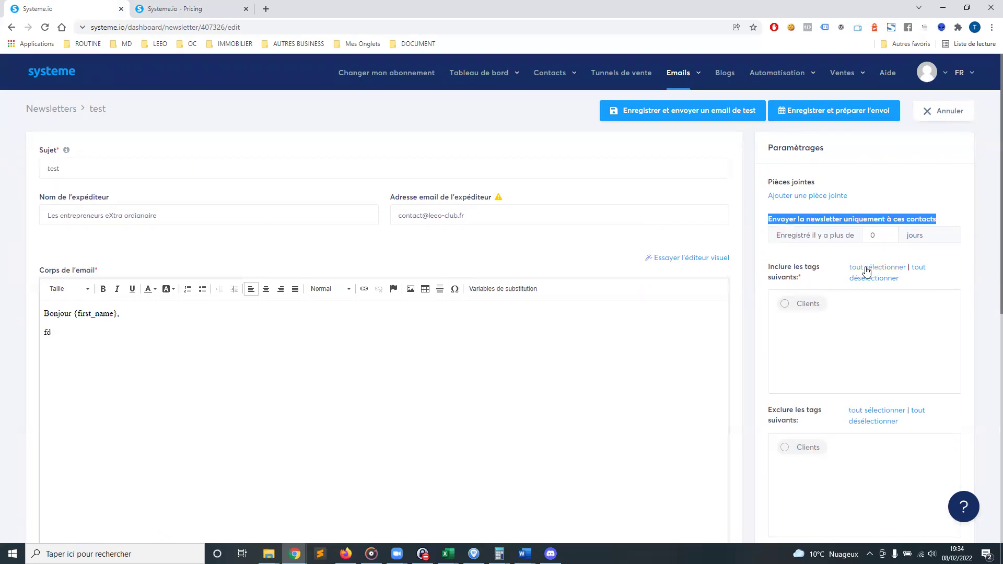
left_click(783, 307)
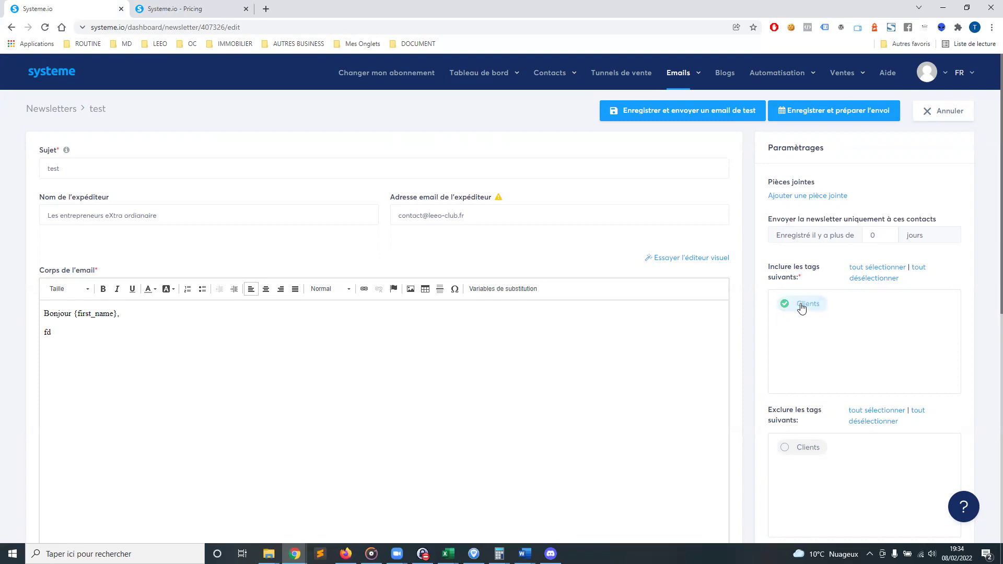
double_click(872, 234)
type("30")
left_click(879, 327)
scroll(804, 366, "down", 2)
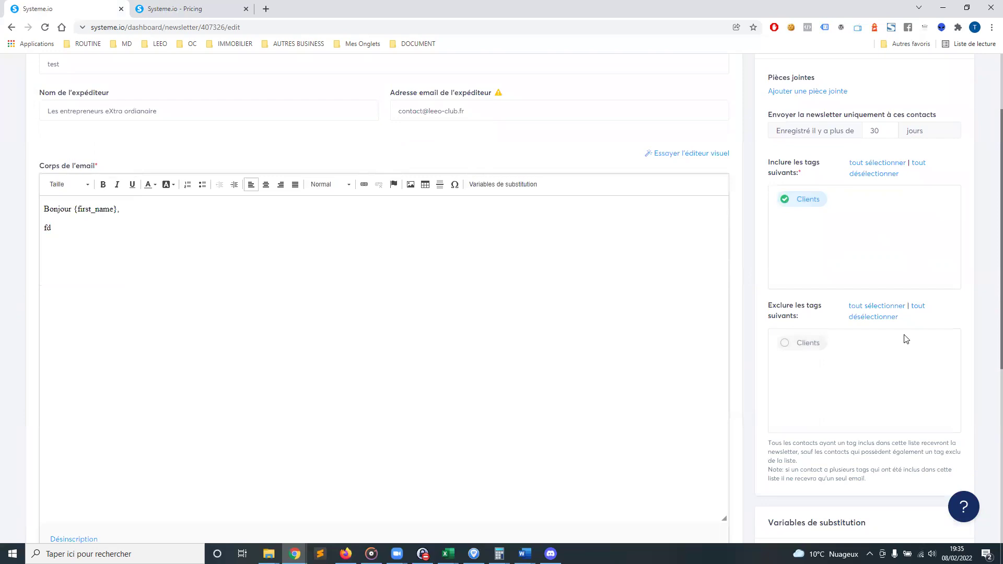
scroll(906, 337, "down", 6)
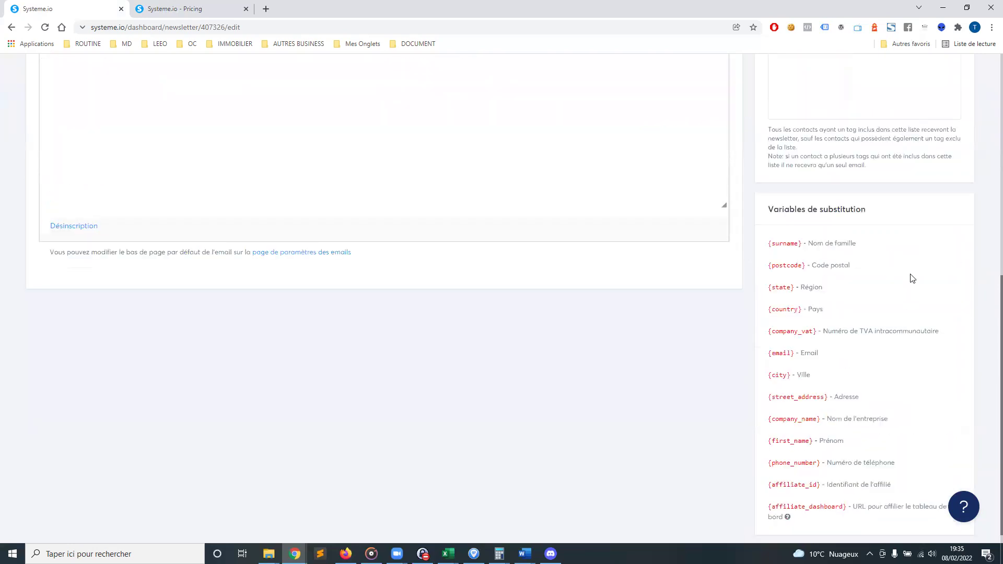
scroll(907, 284, "up", 7)
scroll(891, 351, "up", 1)
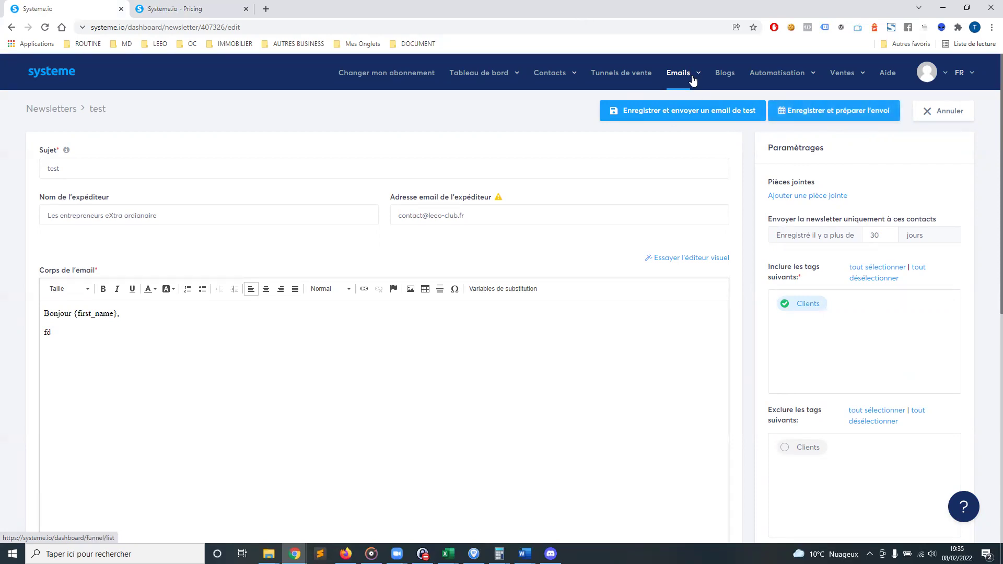
mouse_move(695, 78)
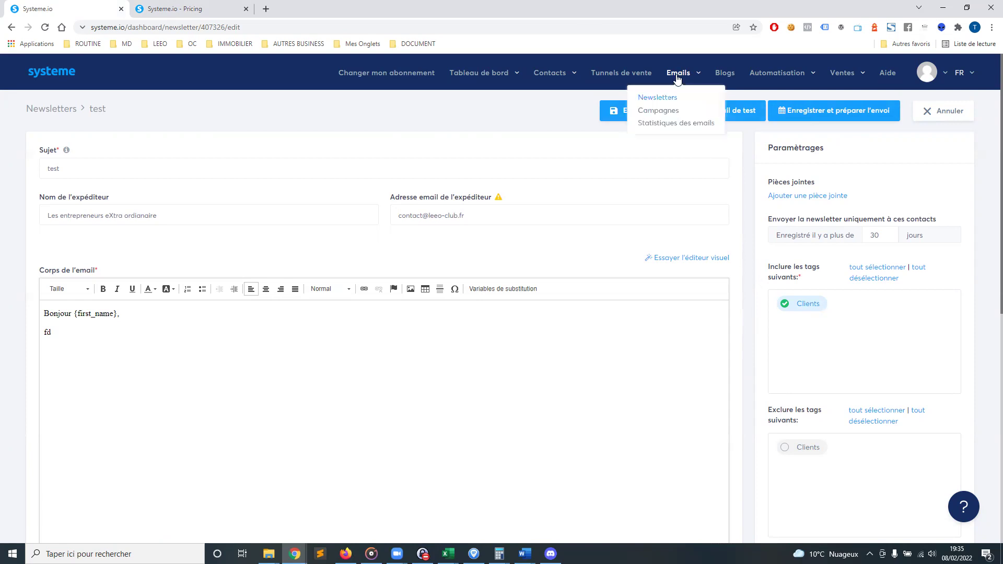
Create and save a new email campaign named 'test'
left_click(658, 118)
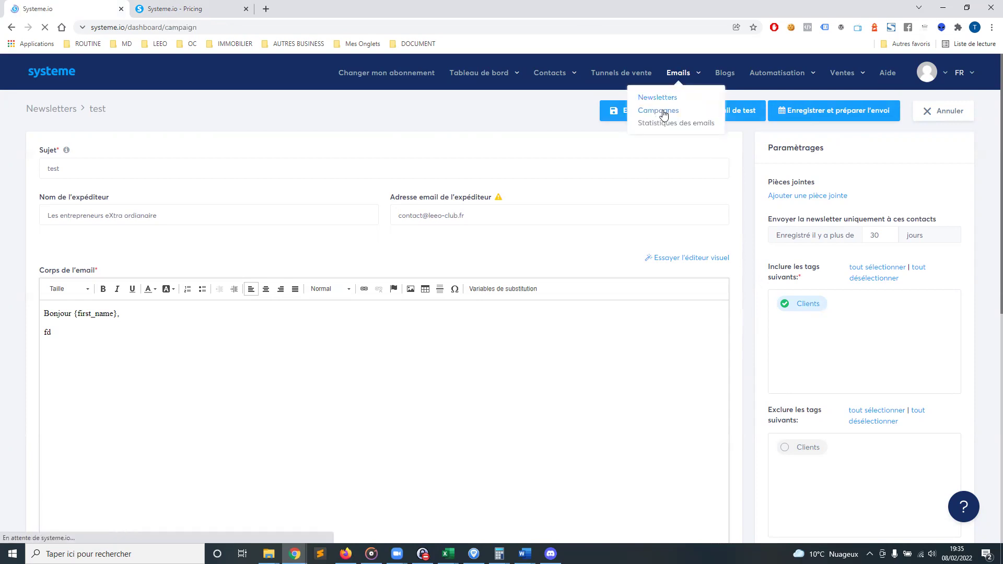
left_click(964, 119)
left_click(473, 212)
type("test")
left_click(449, 264)
type("test")
left_click(496, 316)
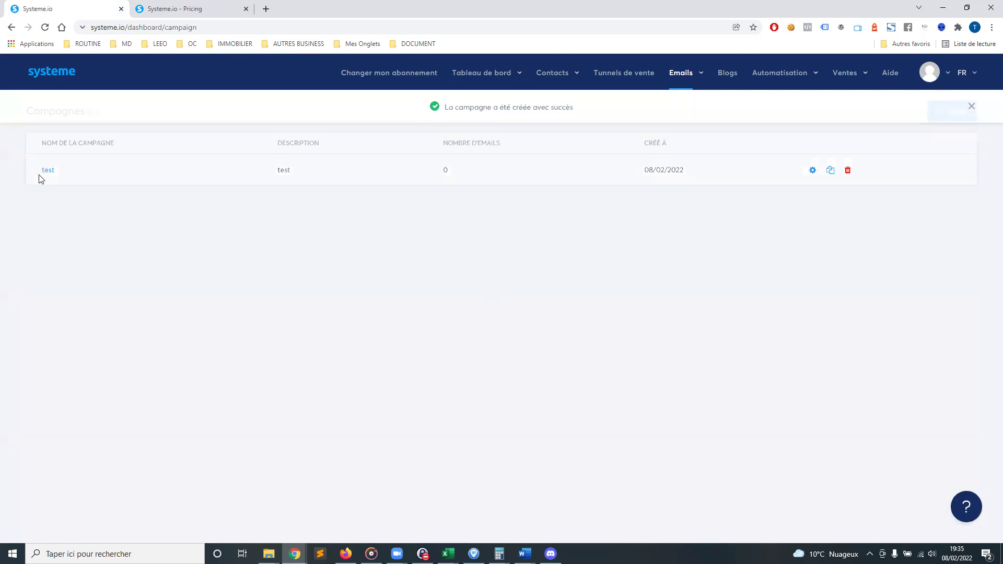
Add a first campaign email step with subject '1er' in the classic editor
left_click(48, 171)
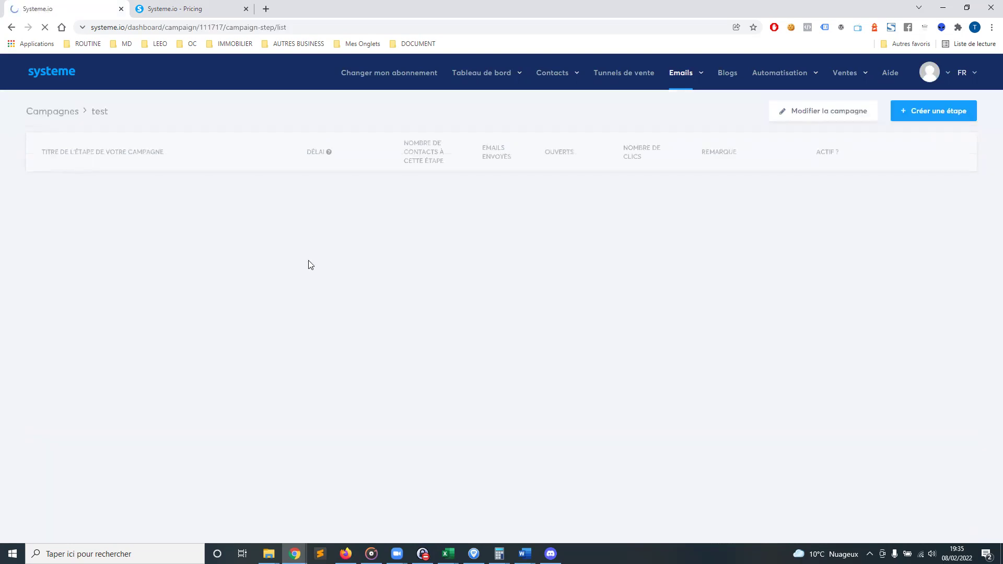
left_click(936, 113)
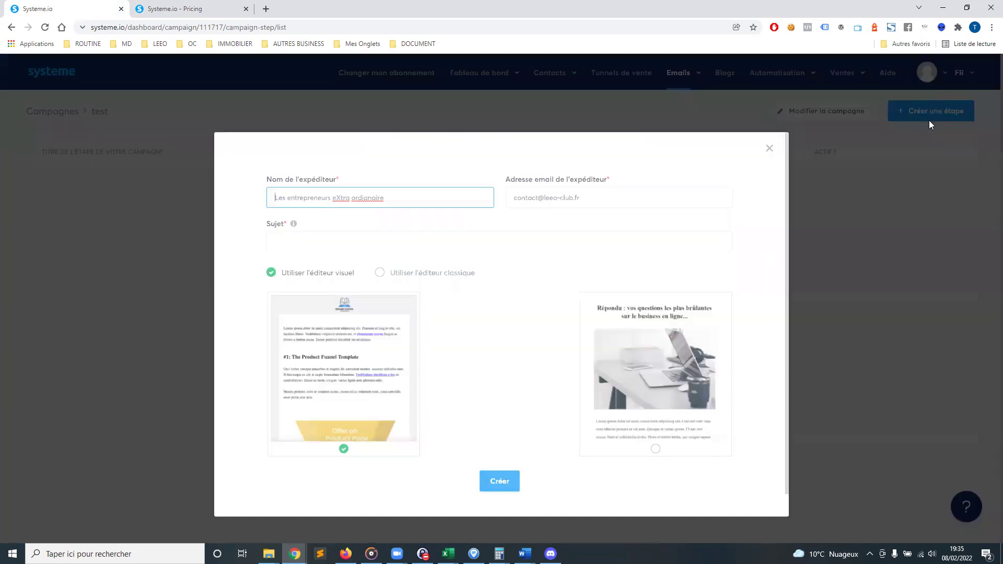
left_click(372, 234)
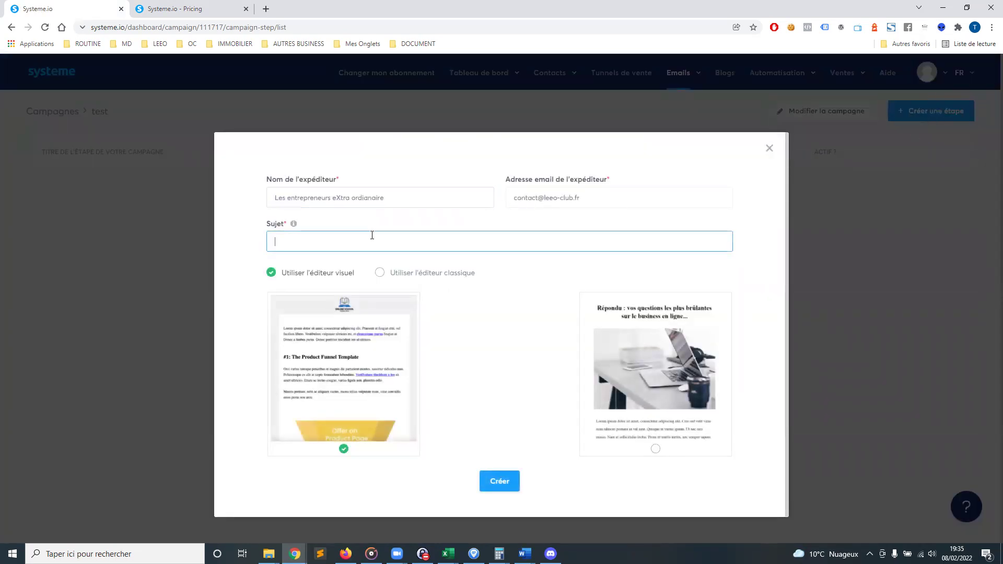
key("BackSpace")
left_click(380, 273)
left_click(508, 305)
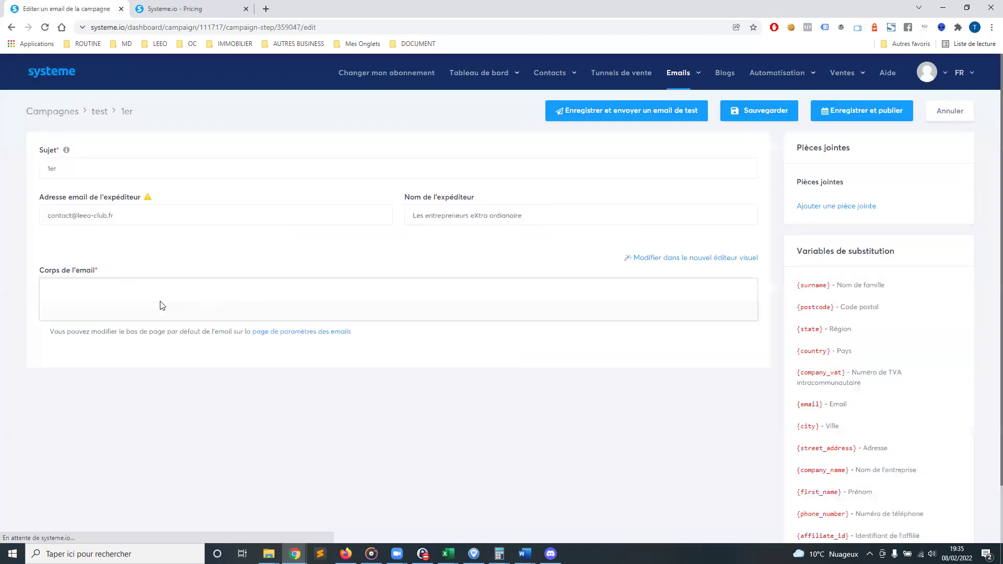
Write 'boujour' in the 1er email body, save, and reopen the 1er email
left_click(83, 333)
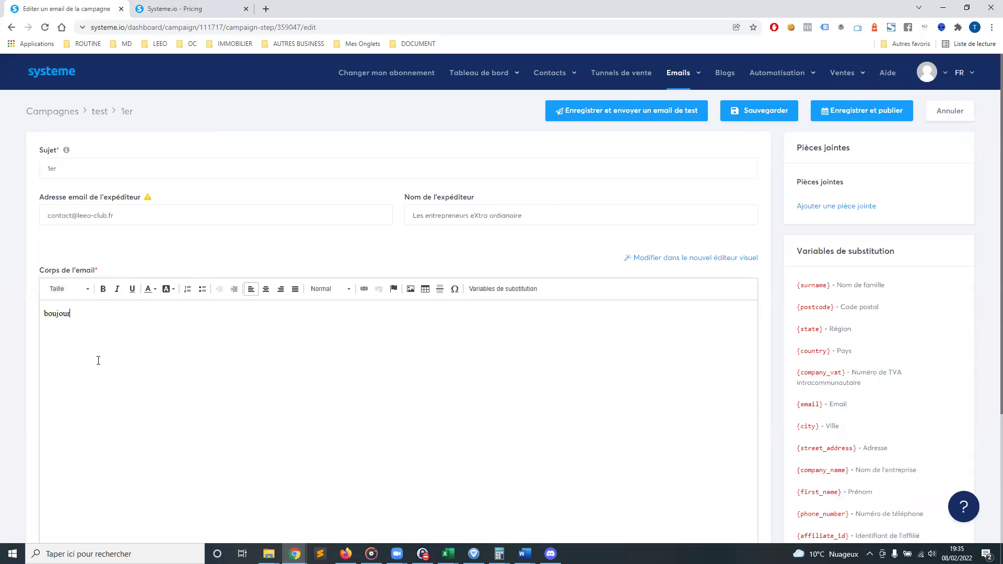
scroll(581, 280, "down", 2)
scroll(582, 280, "up", 2)
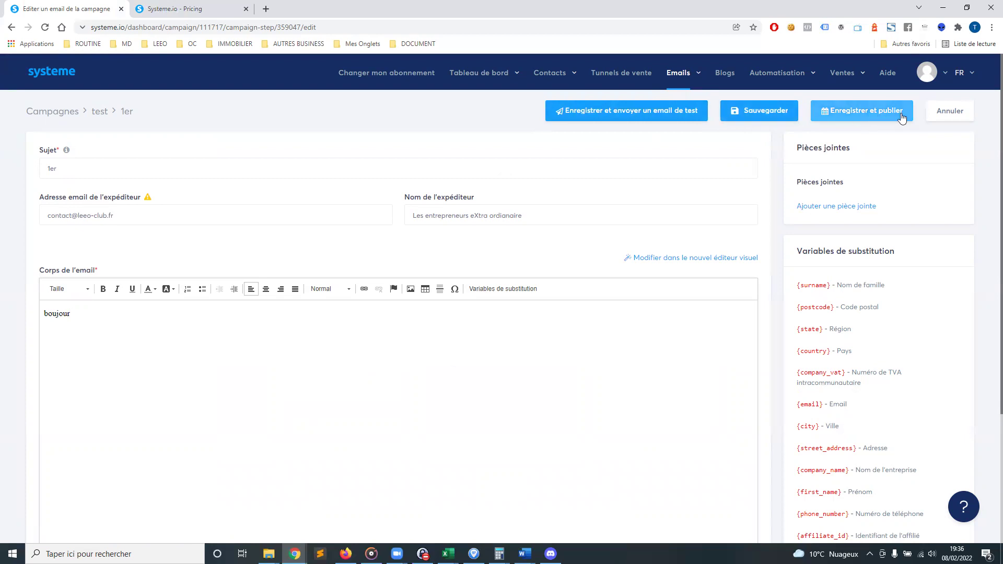
left_click(766, 113)
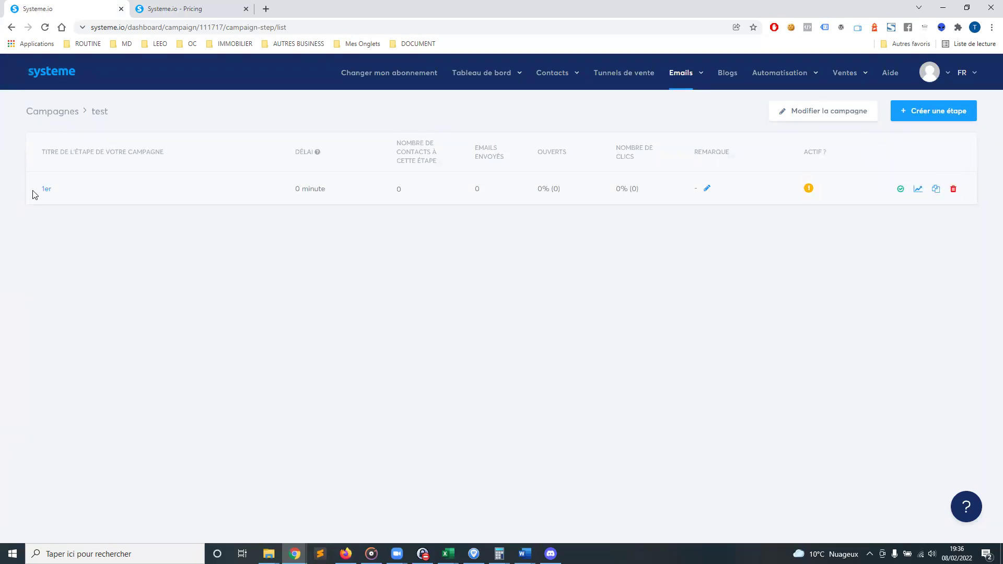
left_click(48, 190)
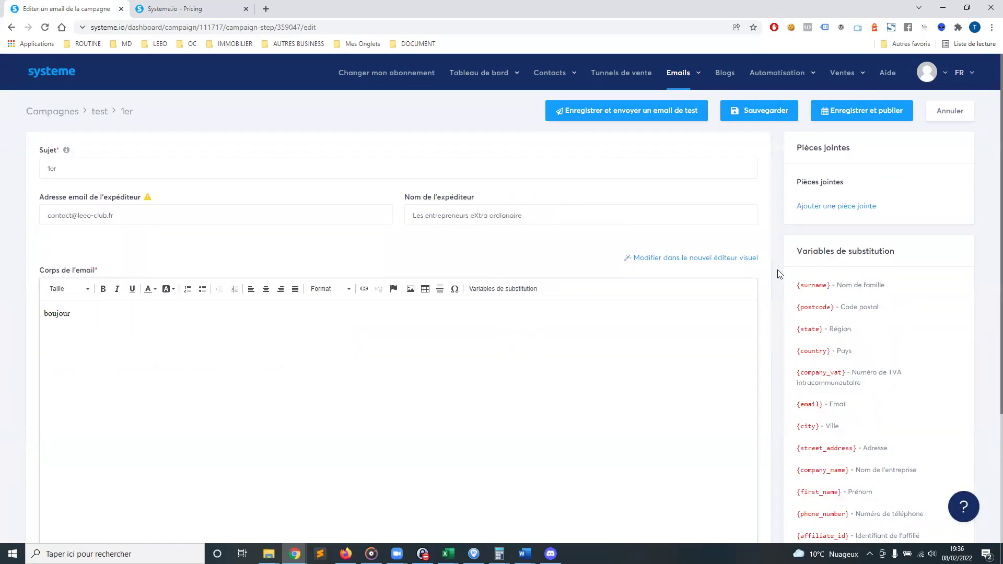
scroll(778, 271, "down", 3)
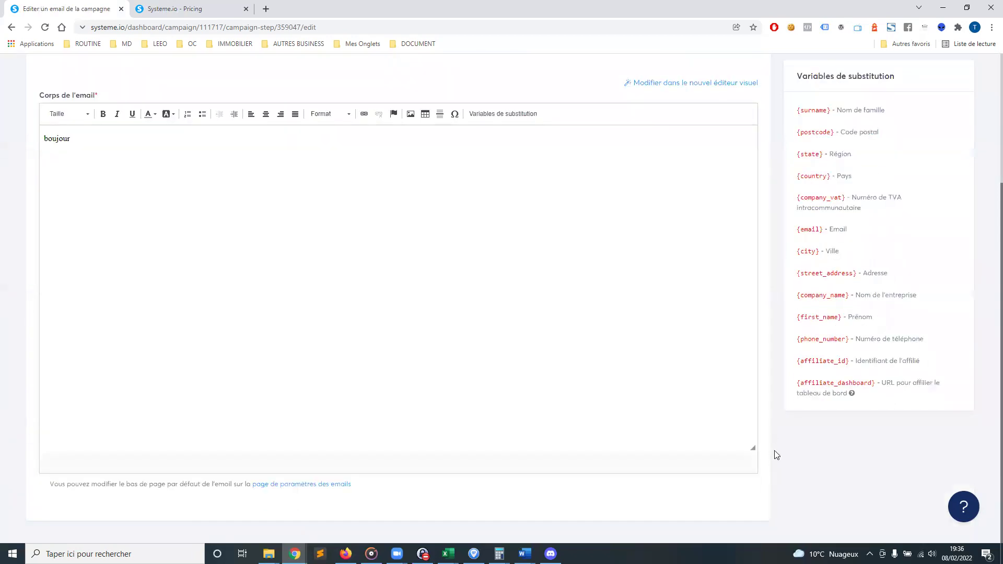
scroll(775, 448, "up", 3)
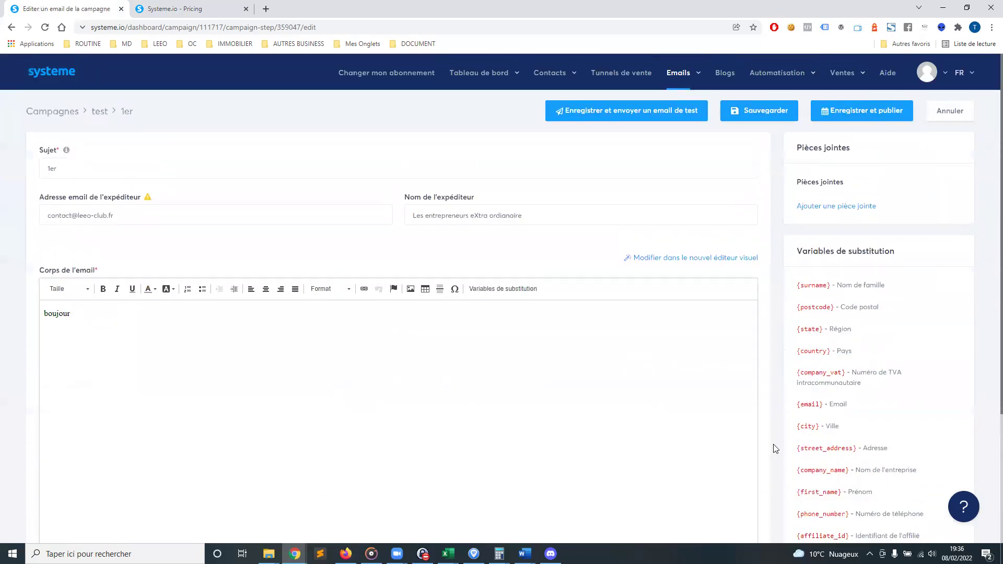
left_click(865, 115)
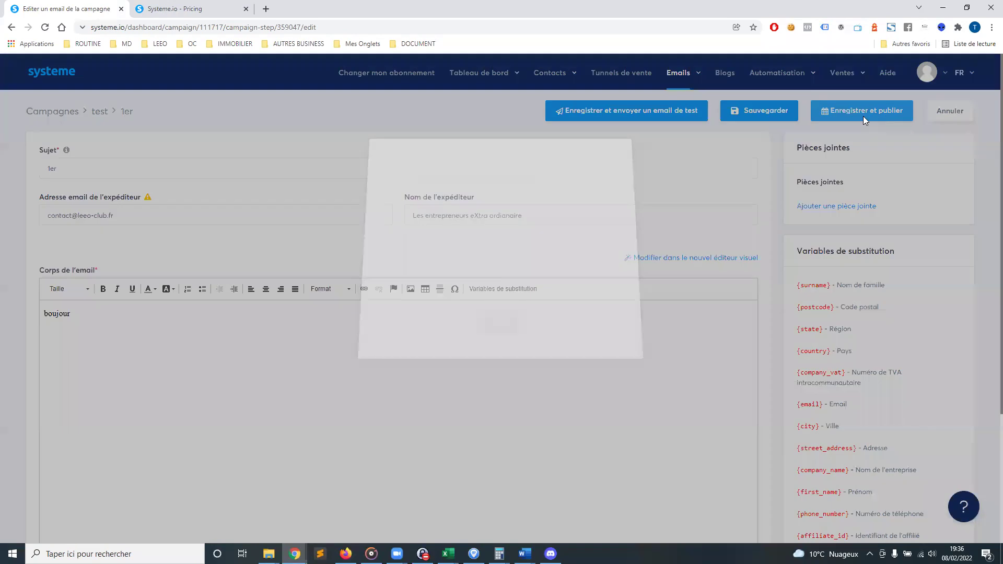
left_click_drag(407, 179, 537, 185)
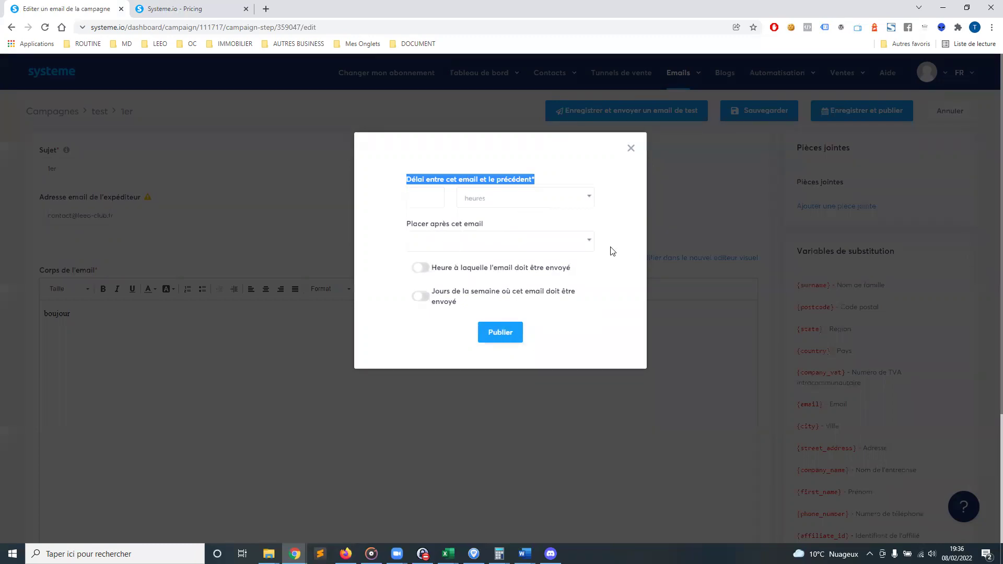
left_click(564, 245)
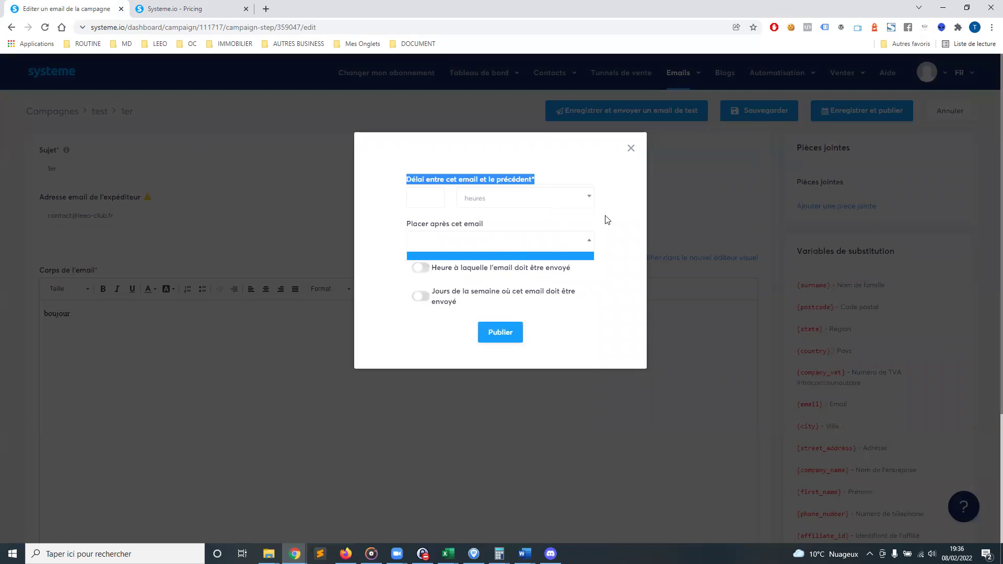
left_click(497, 302)
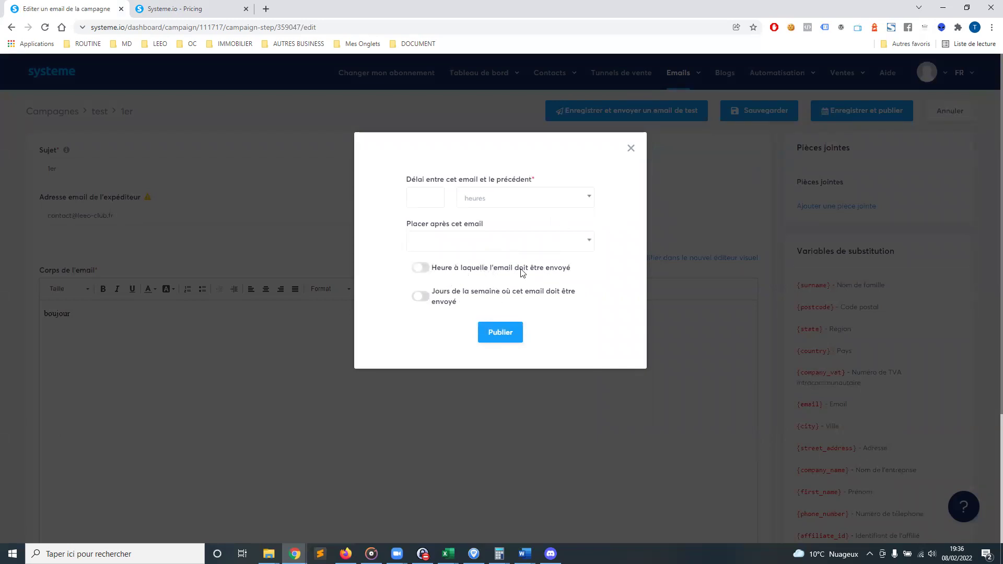
left_click(424, 271)
left_click(422, 271)
left_click(632, 150)
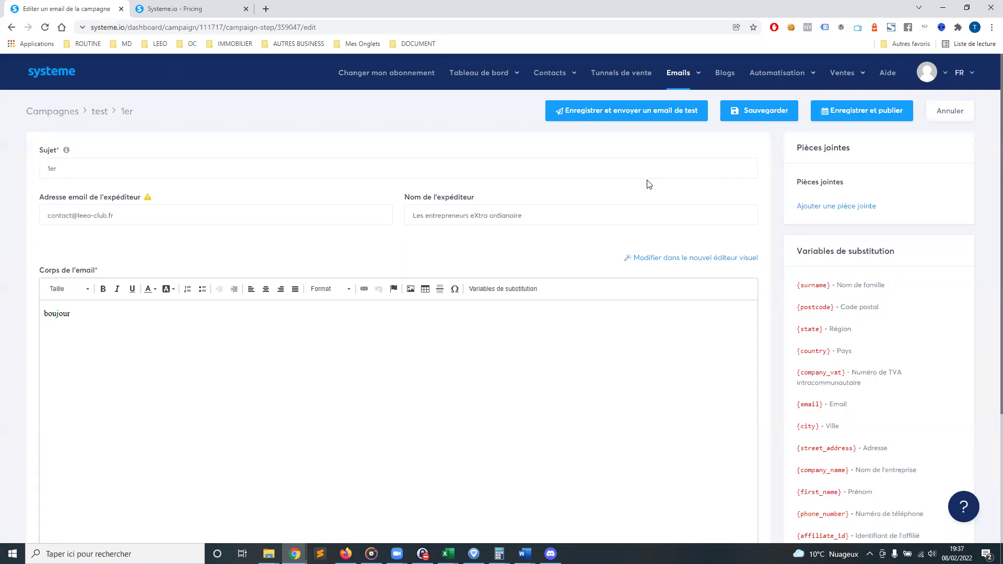
left_click_drag(39, 150, 69, 152)
left_click_drag(44, 270, 138, 270)
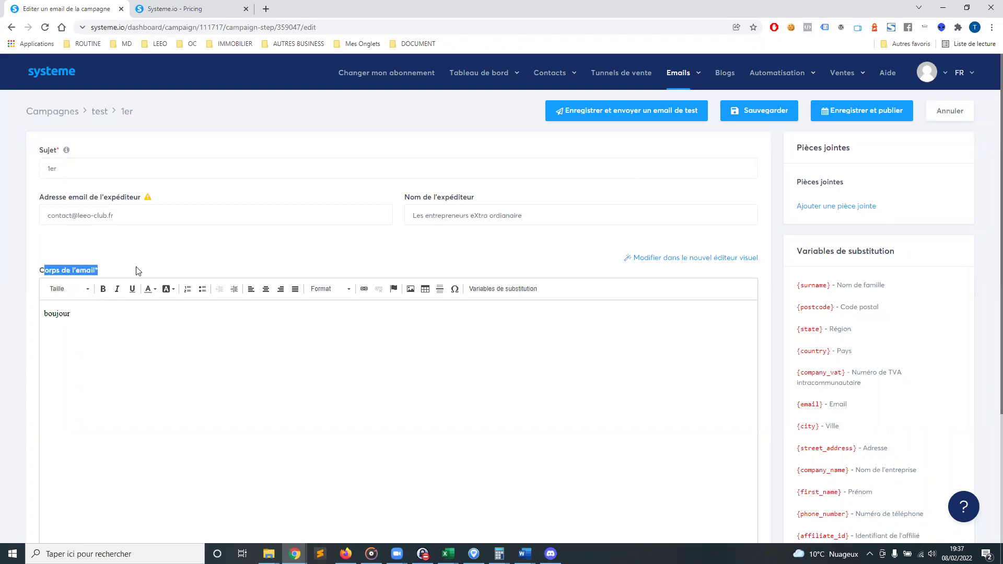
left_click(180, 260)
left_click_drag(132, 207, 510, 215)
left_click(411, 259)
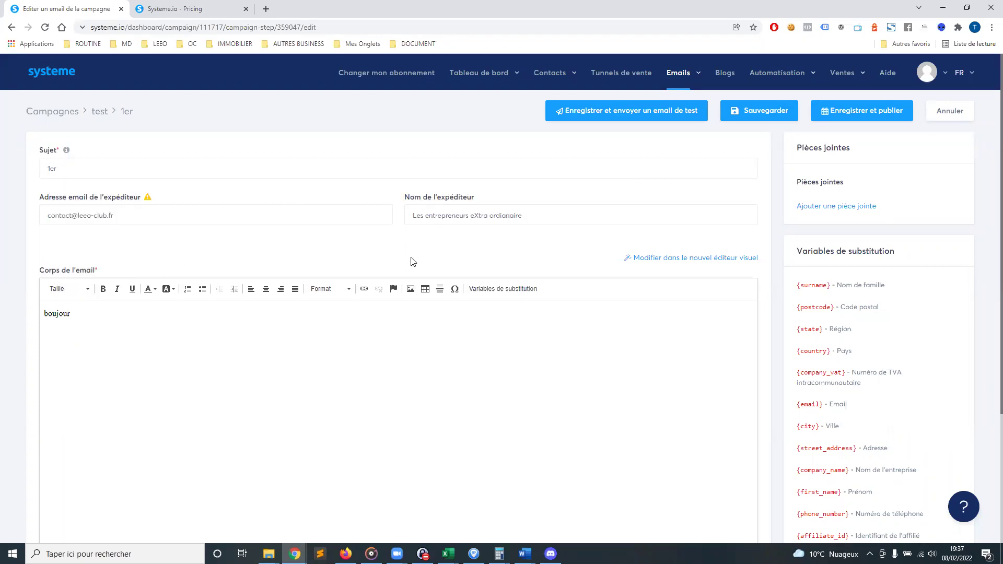
scroll(403, 252, "down", 3)
scroll(473, 256, "up", 3)
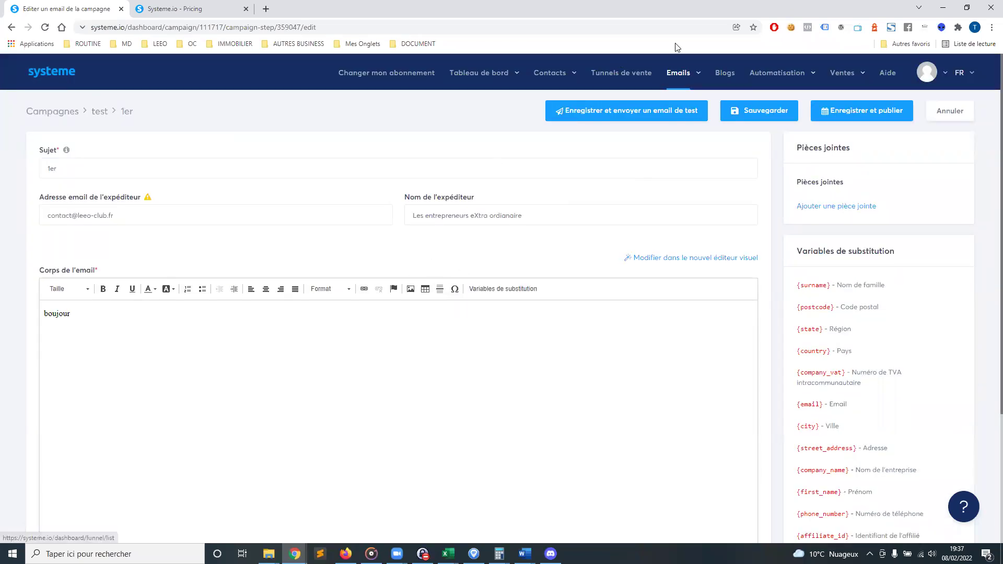
mouse_move(690, 77)
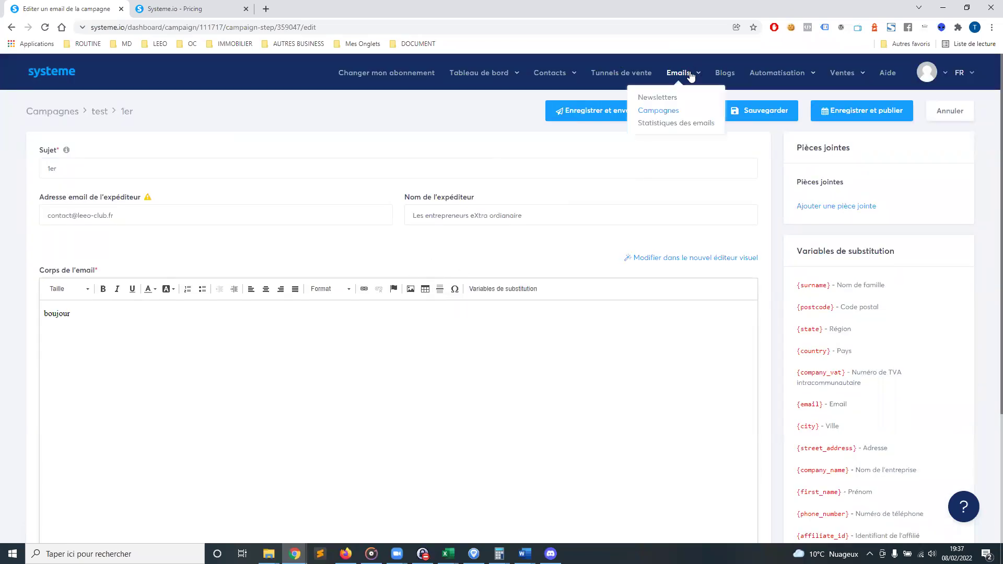
left_click(681, 125)
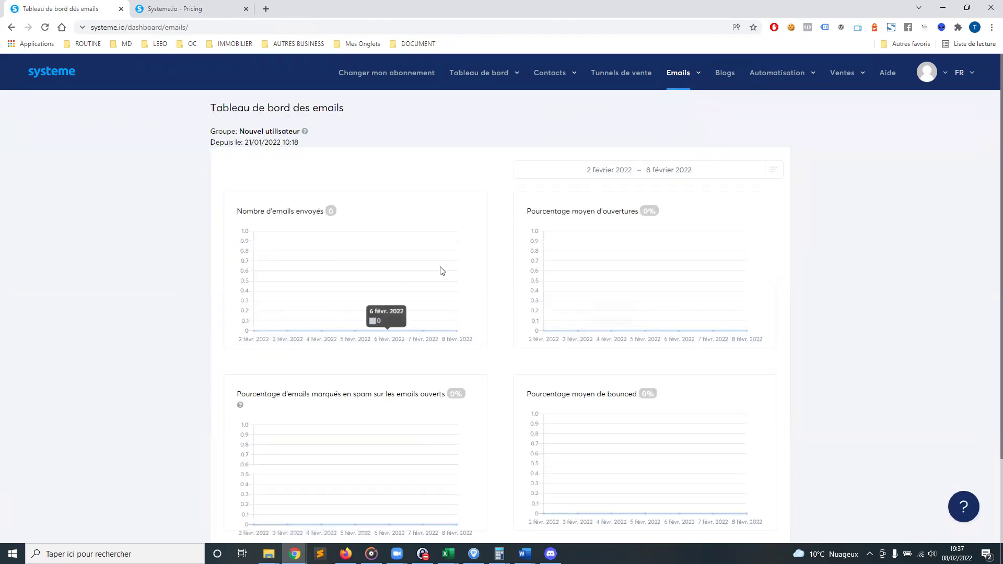
scroll(439, 282, "down", 2)
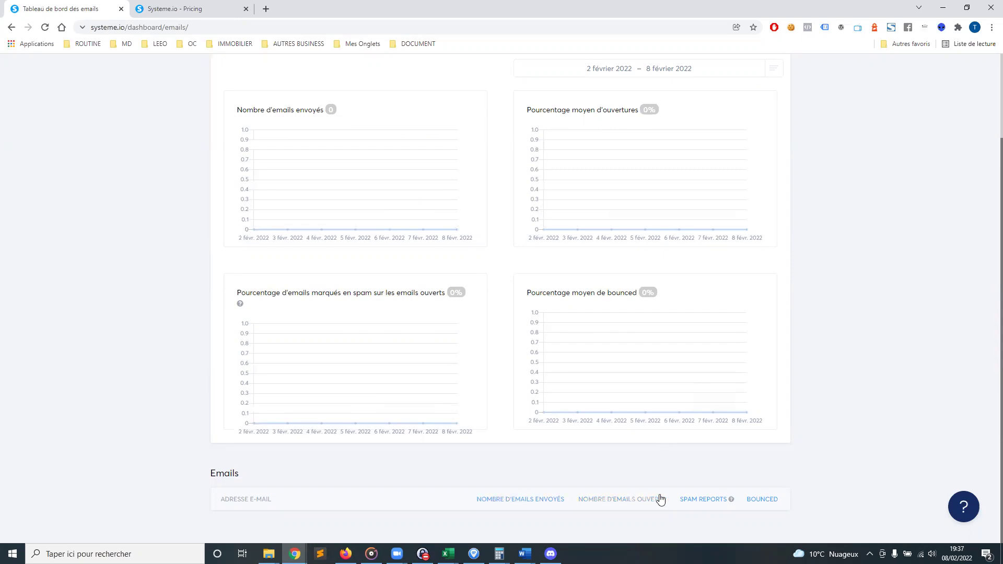
scroll(845, 279, "up", 1)
scroll(845, 279, "up", 2)
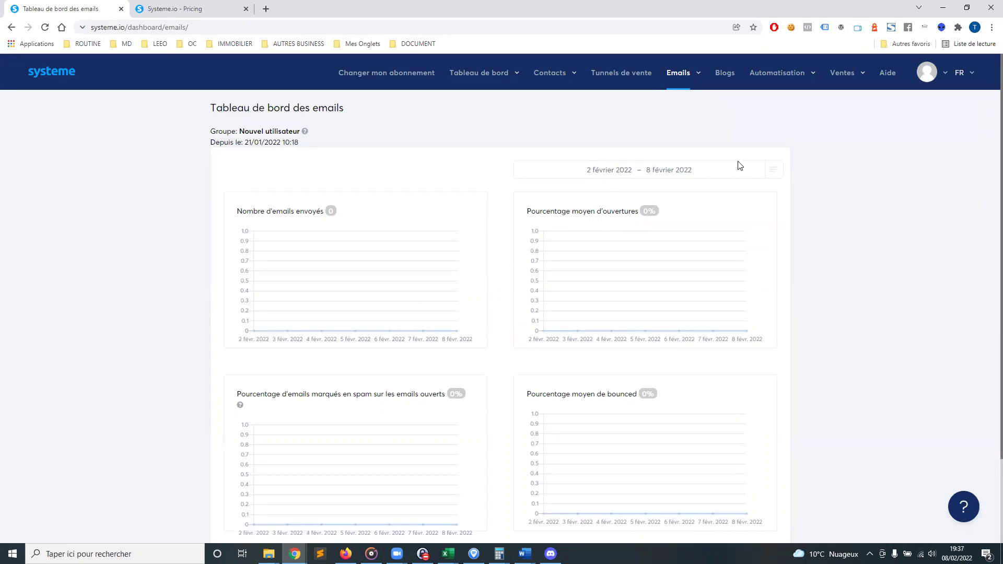
mouse_move(567, 78)
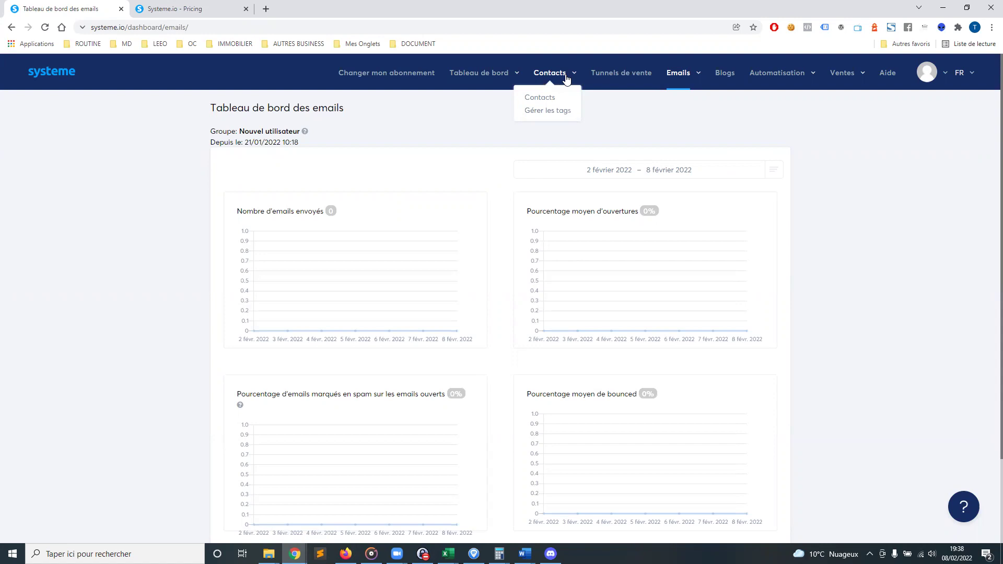
mouse_move(678, 77)
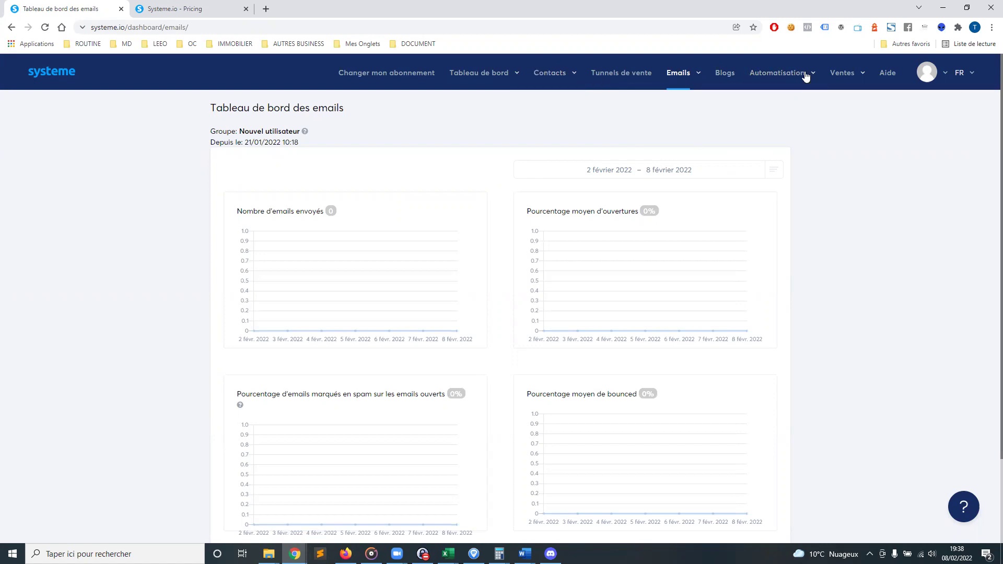
Create a blog named 'test' with URL path 'blog' and open its pages list
left_click(724, 76)
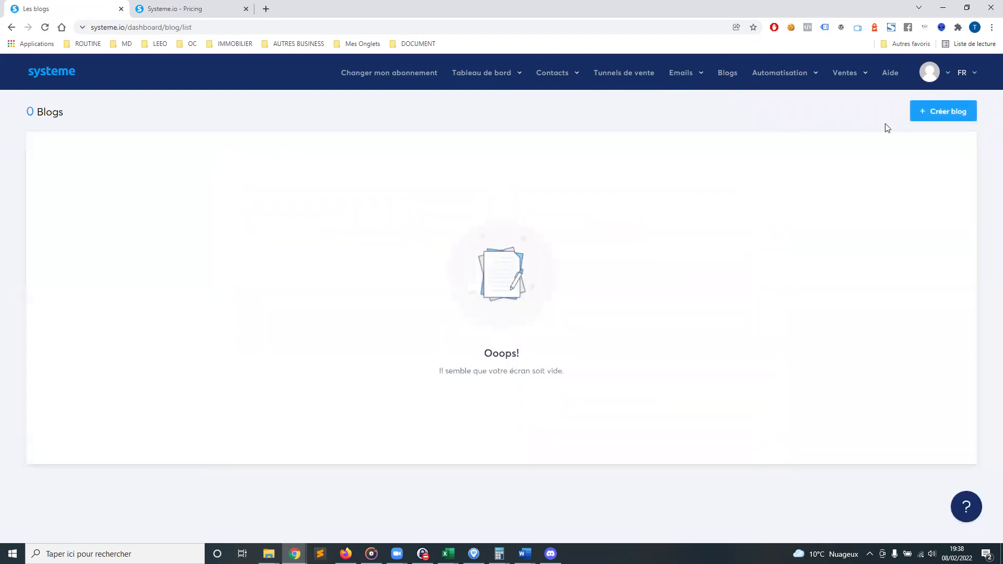
left_click(955, 115)
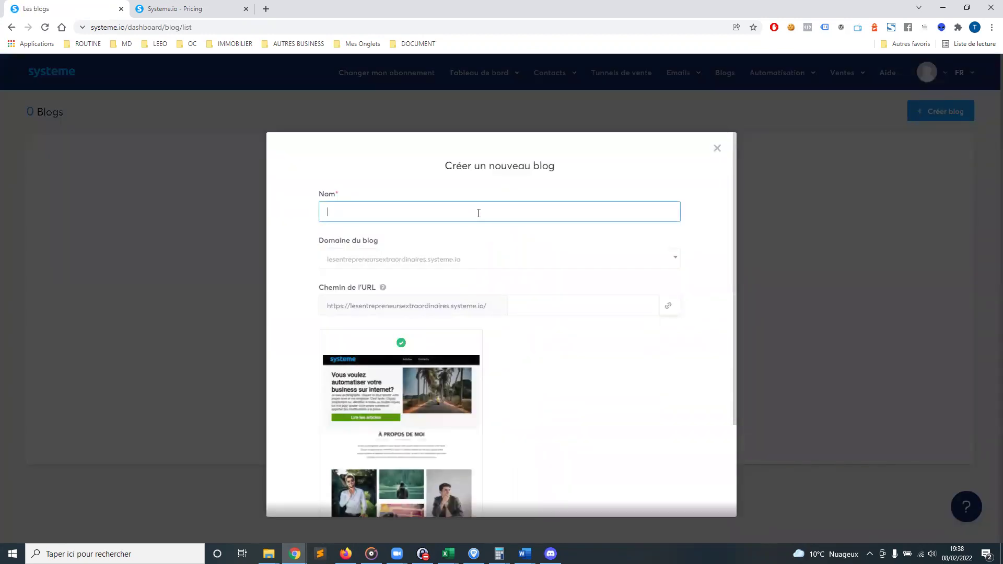
type("test")
scroll(421, 322, "down", 2)
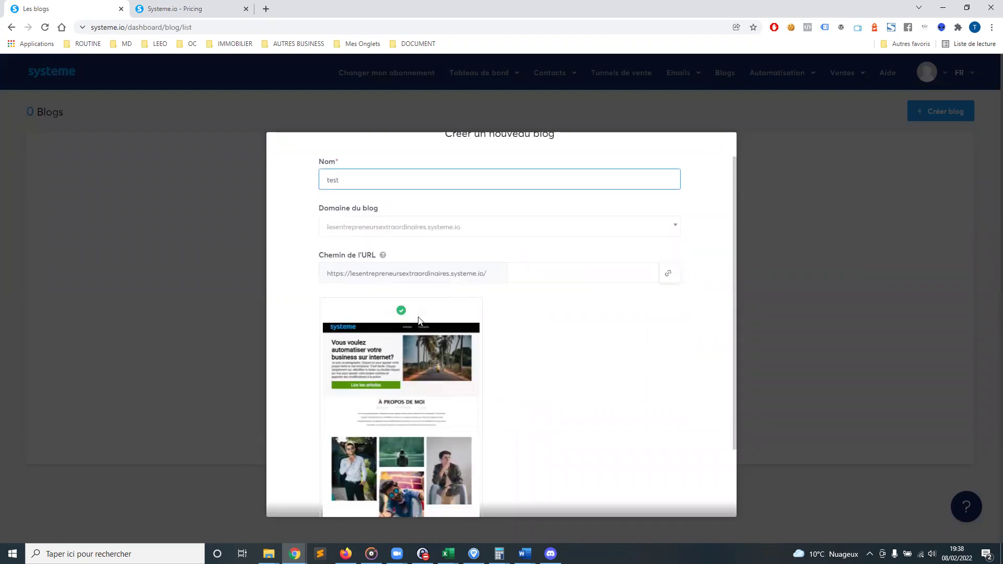
left_click(541, 201)
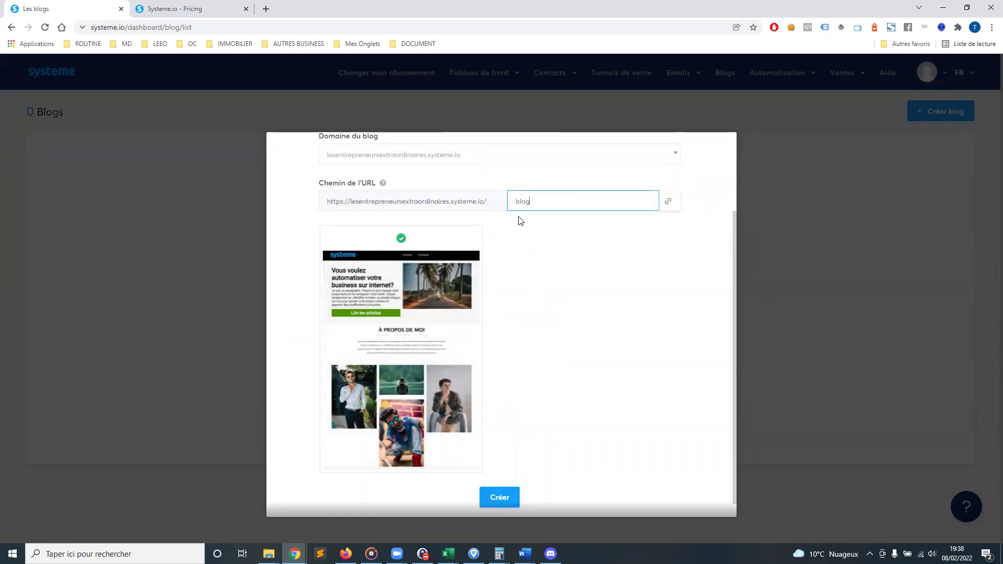
type("blog")
scroll(520, 340, "down", 1)
left_click(506, 479)
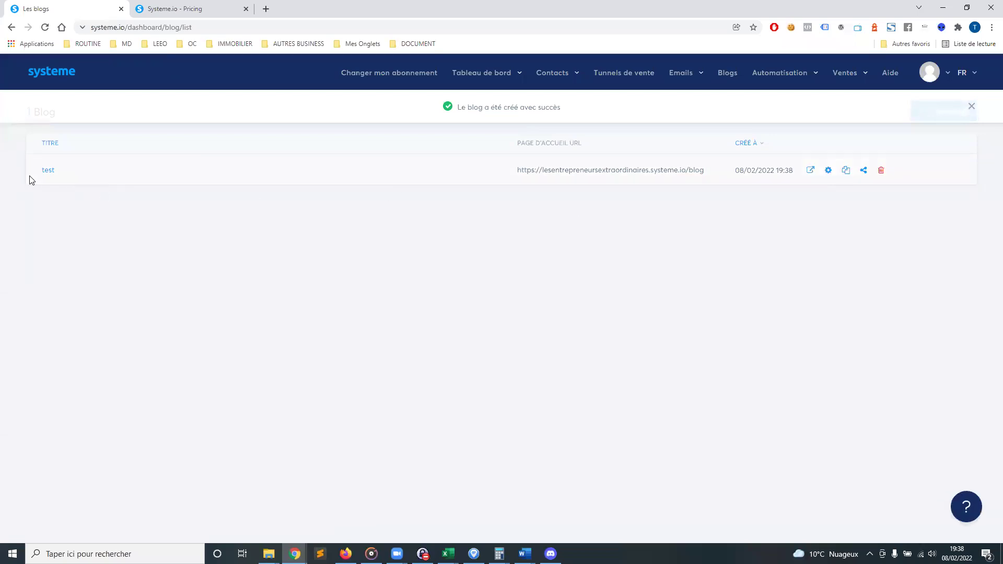
left_click(48, 173)
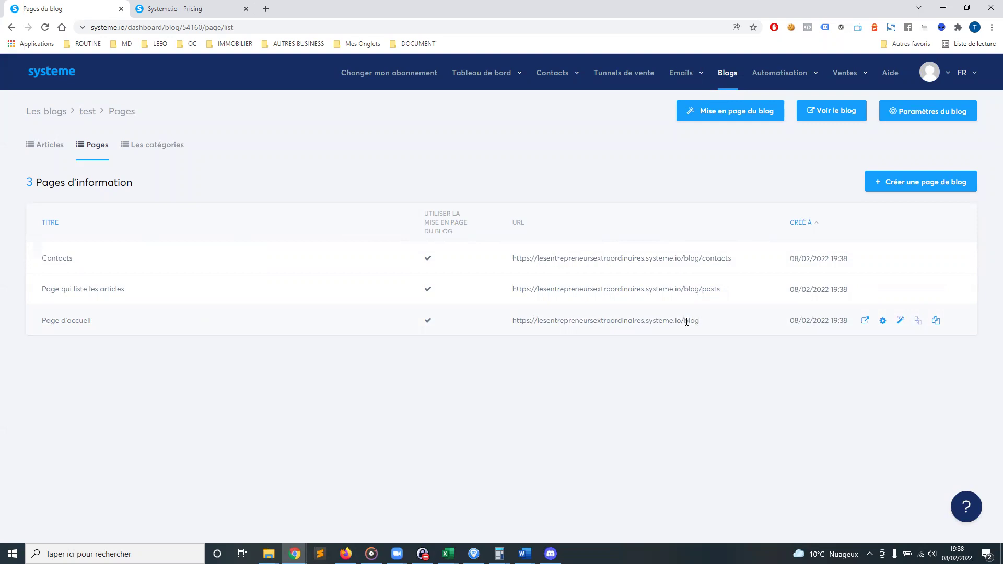
Highlight the homepage's blog URL path and the Page d'accueil, Contacts and Page qui liste les articles titles
left_click_drag(685, 320, 698, 319)
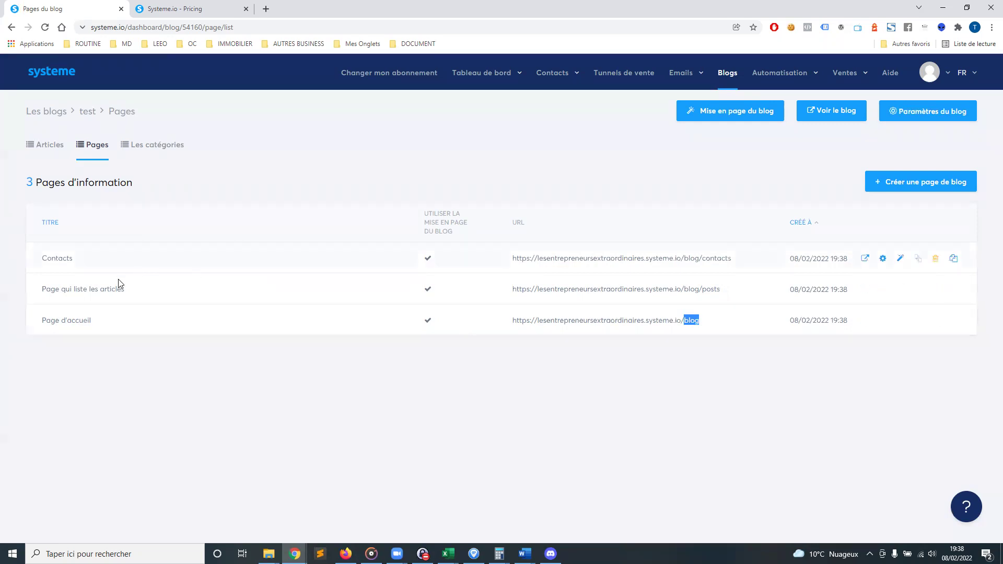
left_click_drag(51, 320, 127, 332)
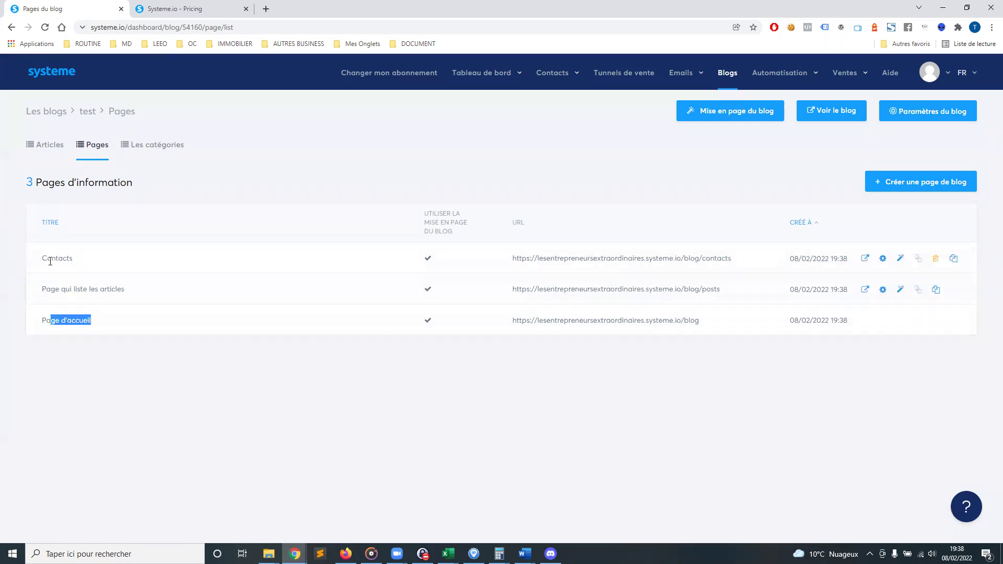
left_click_drag(46, 258, 118, 257)
left_click_drag(42, 302, 180, 295)
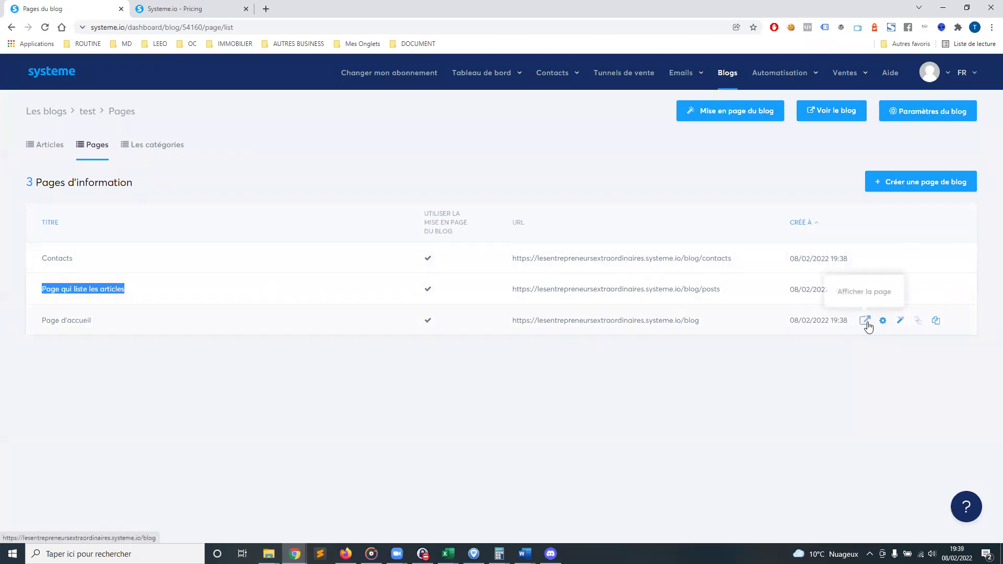
Preview the live test blog homepage in a new tab and scroll through it
left_click(865, 321)
left_click(168, 9)
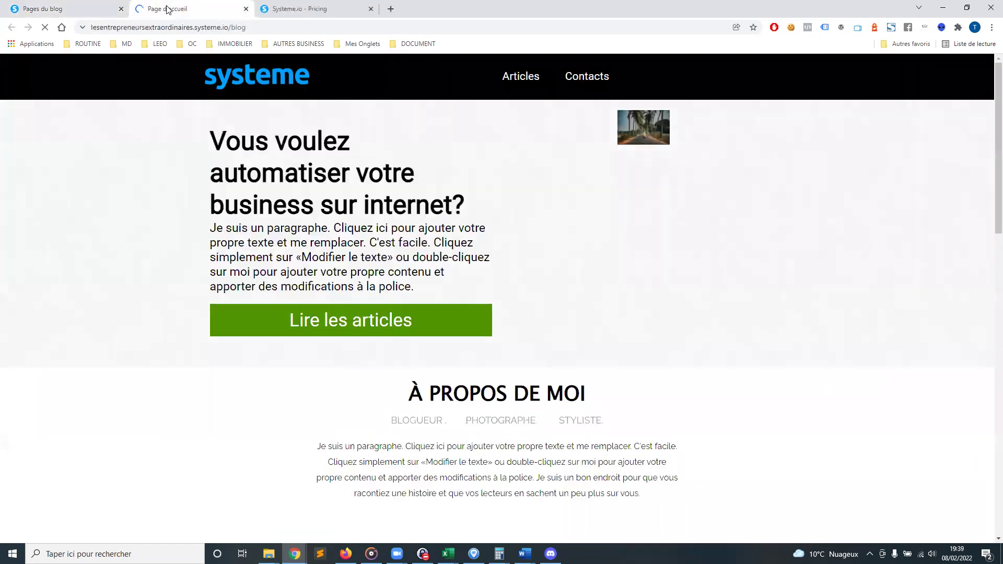
scroll(596, 199, "down", 4)
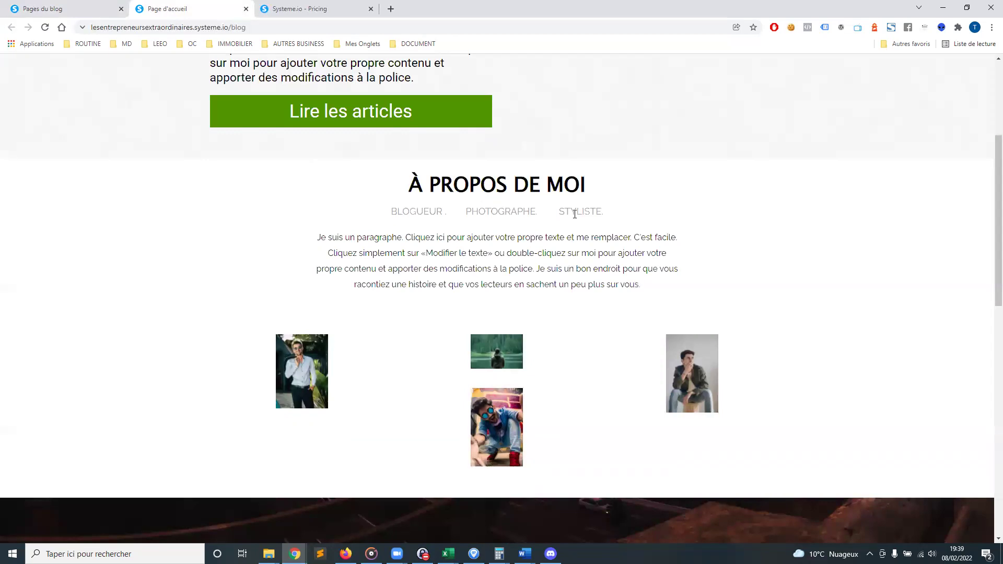
scroll(465, 282, "down", 13)
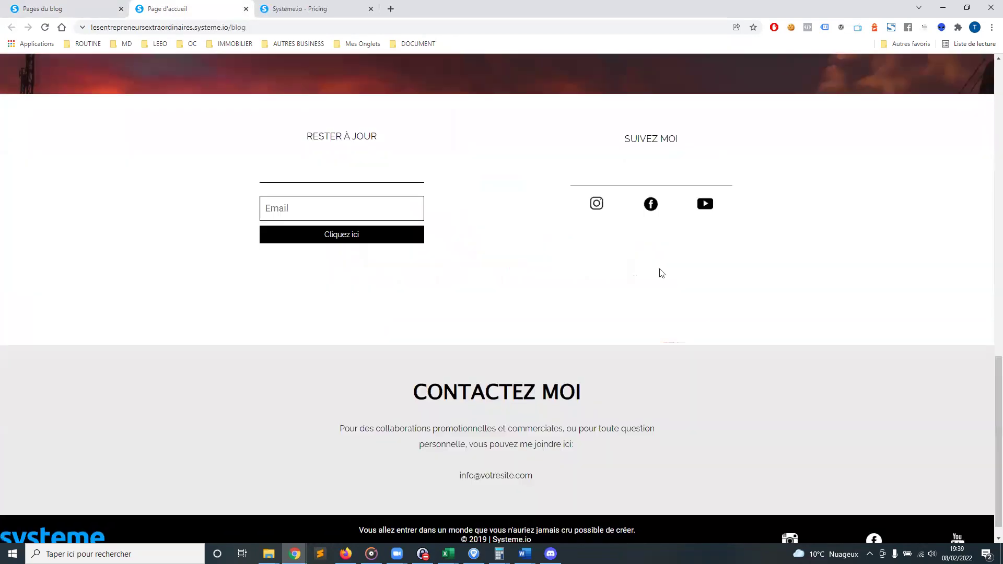
scroll(815, 267, "up", 15)
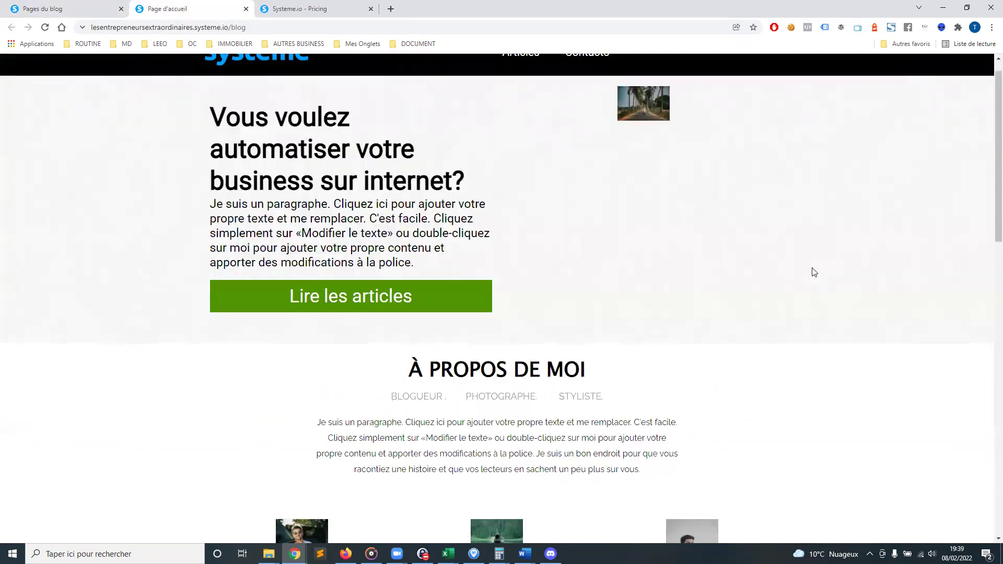
Back in the pages list, open the homepage settings and close them unchanged
left_click(75, 9)
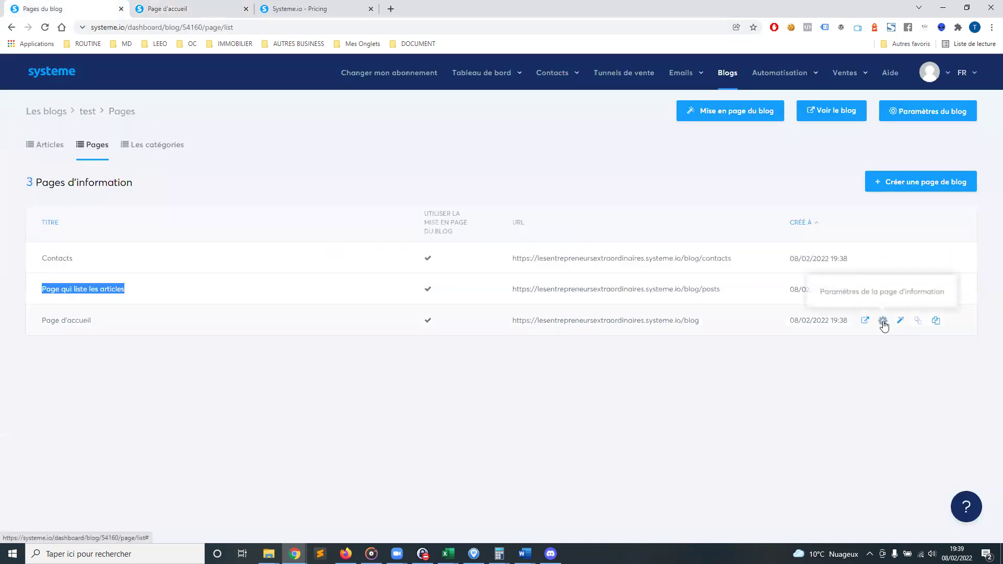
left_click(882, 321)
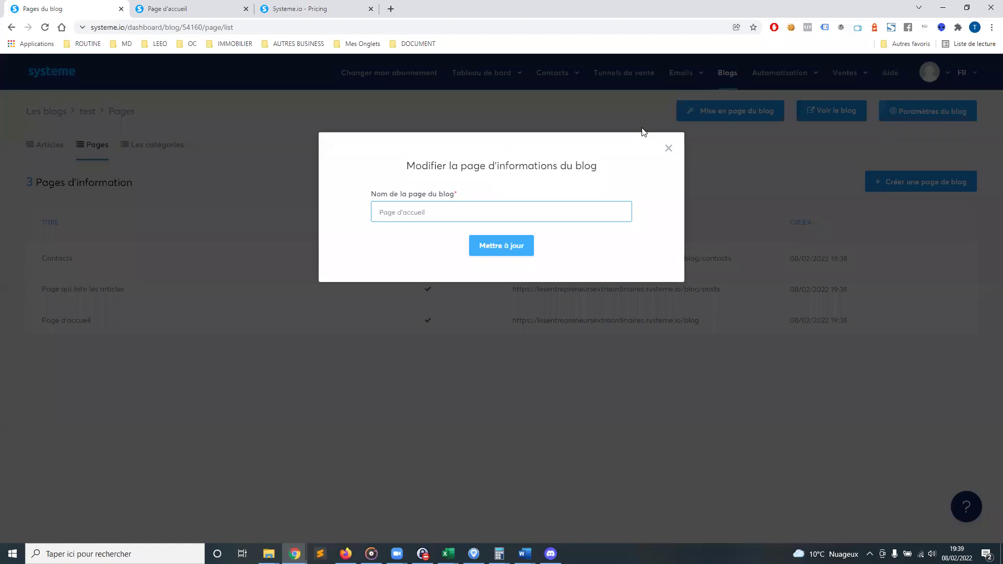
left_click(662, 144)
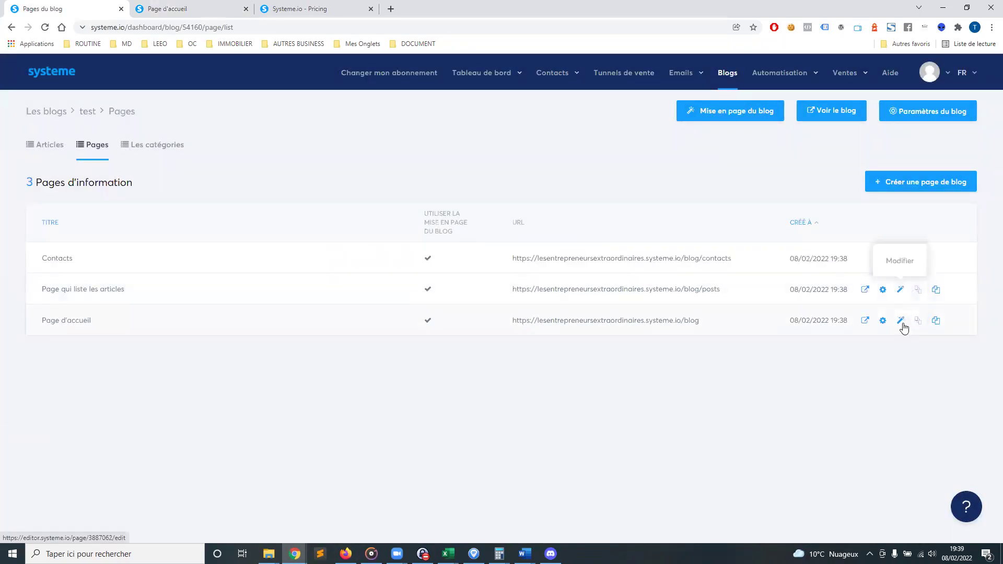
In the homepage editor, replace 'automatiser' with 'dfsdfs' in the headline and 'Modifier' with 'cc' in the paragraph
left_click(902, 324)
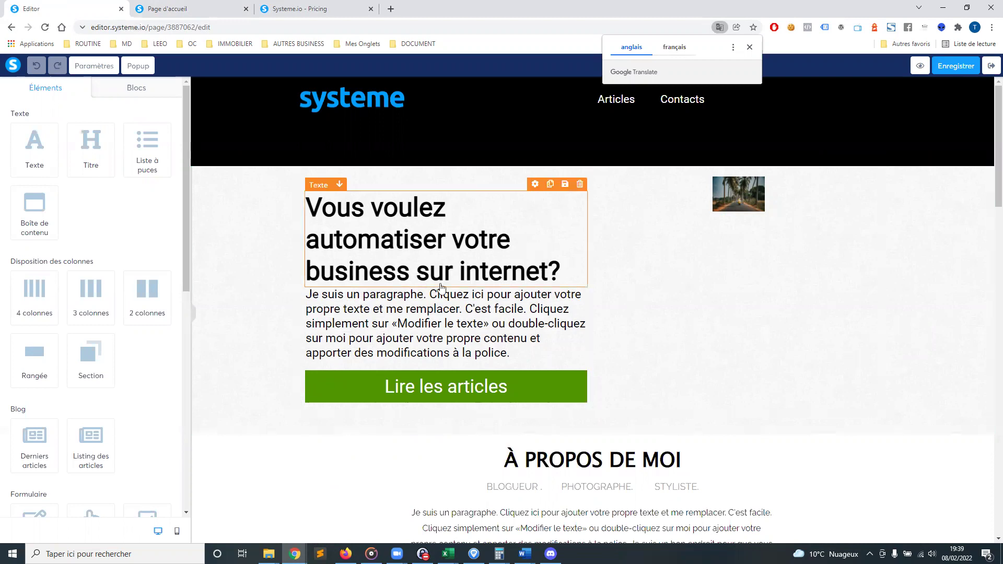
double_click(405, 243)
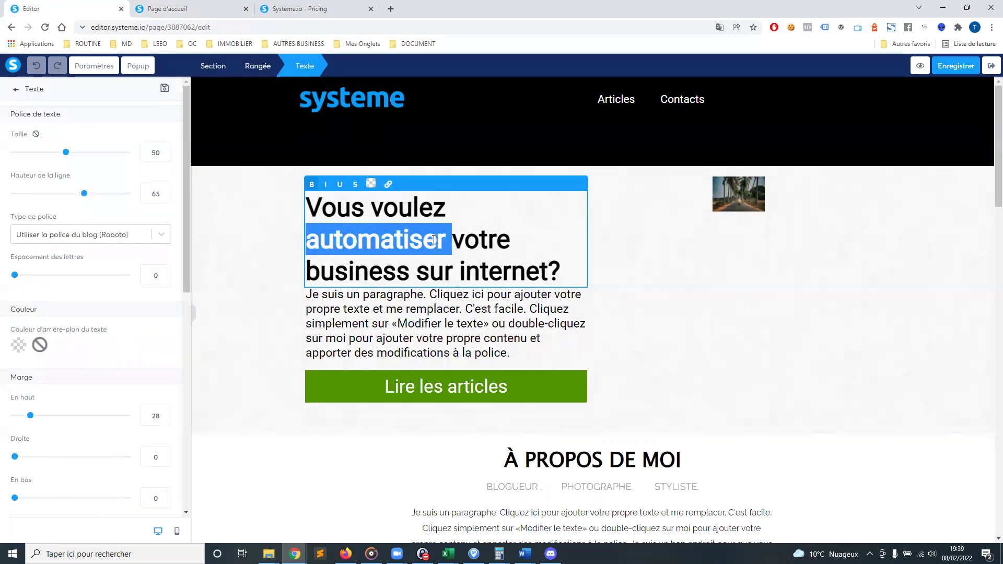
type("dfsdfs")
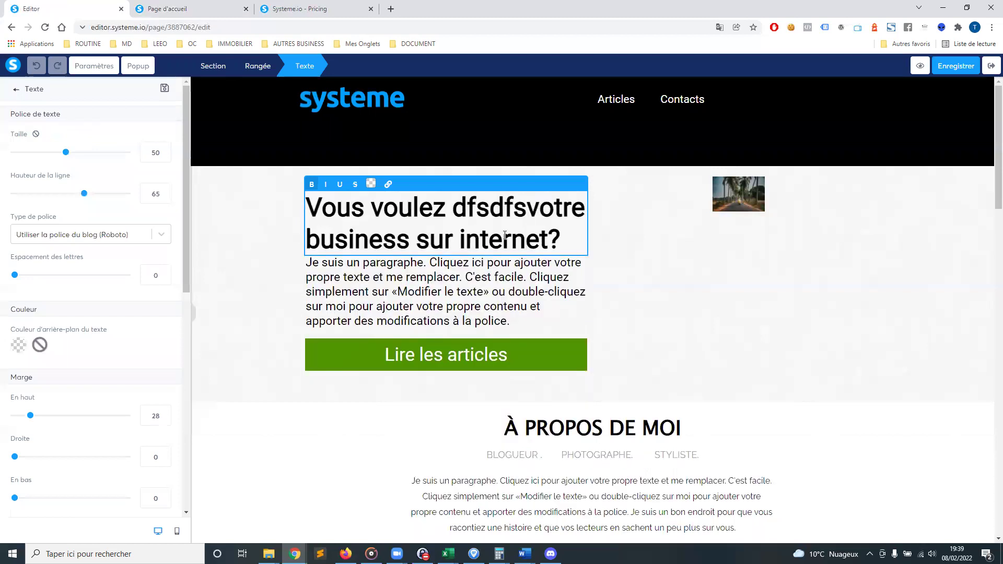
left_click(432, 320)
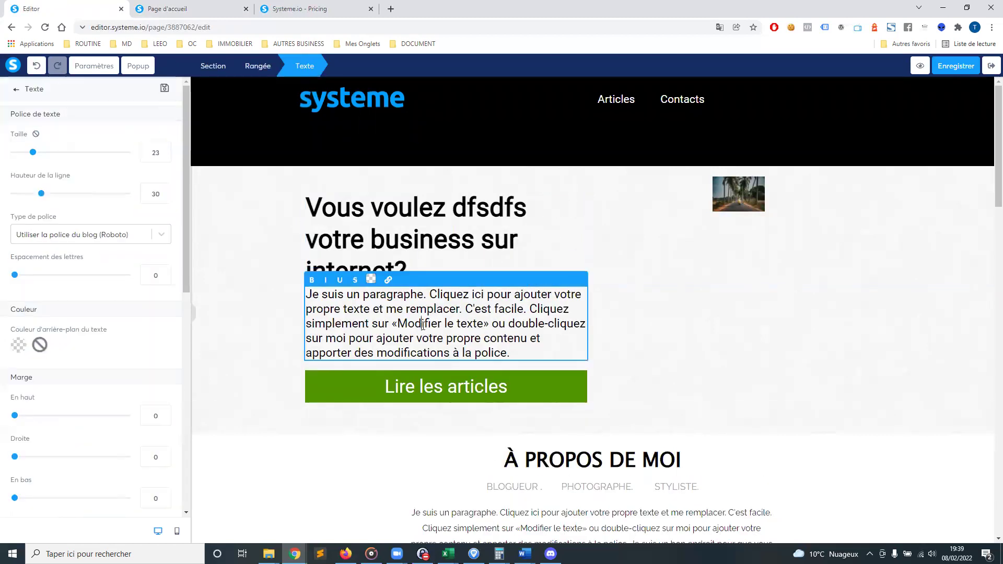
double_click(432, 320)
type("cc")
Delete the 'Lire les articles' button from the hero section
left_click(487, 391)
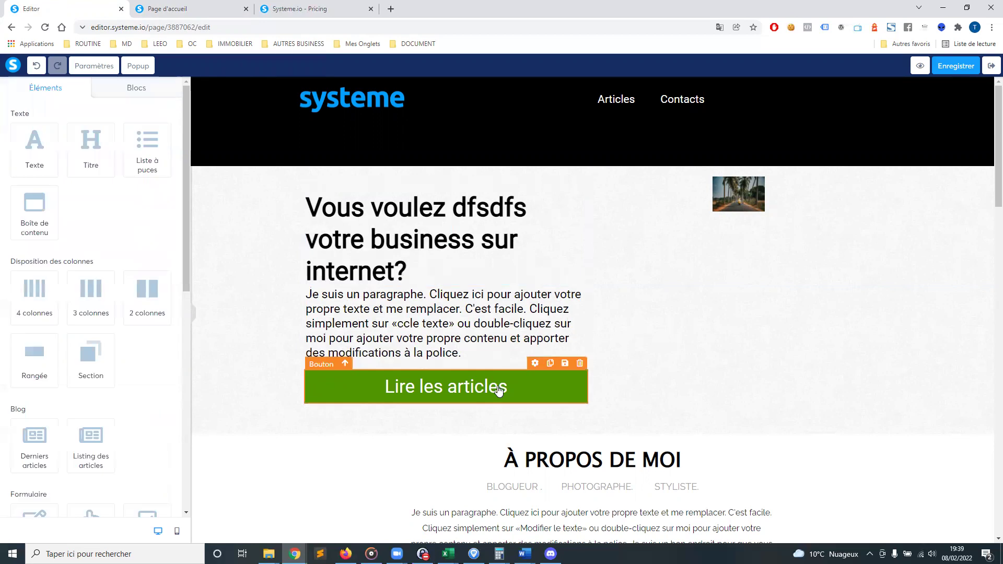
left_click(579, 365)
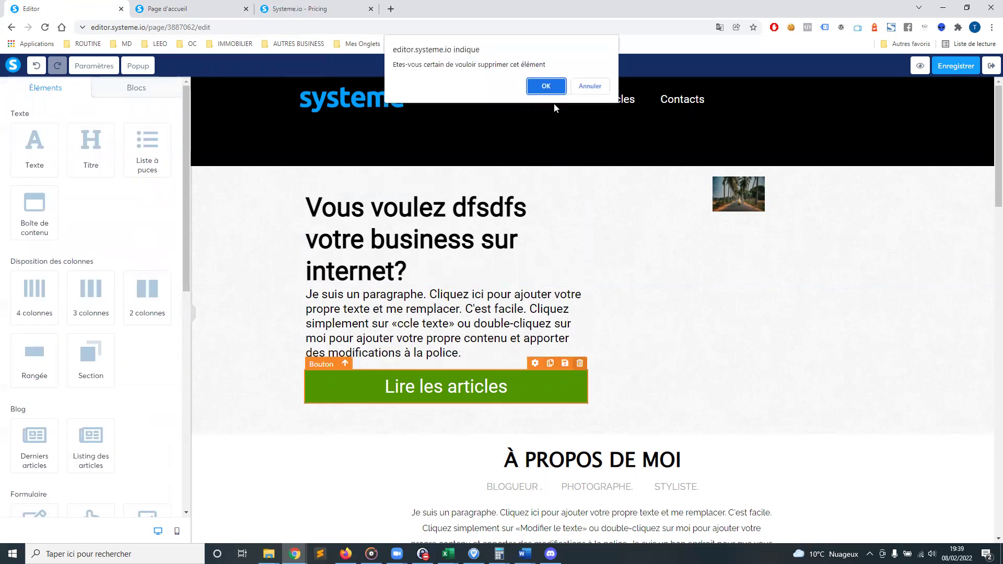
left_click(546, 82)
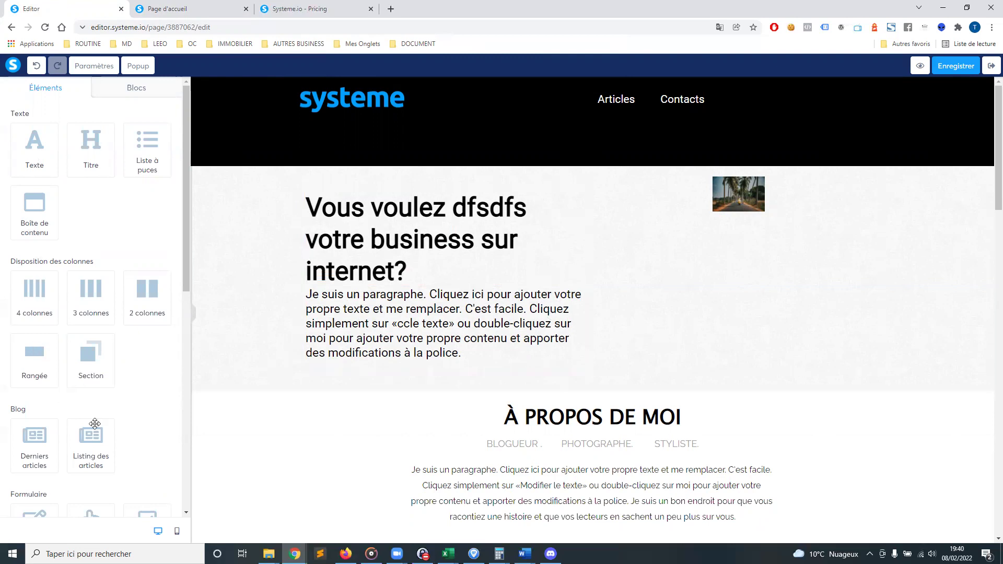
Delete the latest-articles blog block below the hero text
scroll(116, 408, "down", 1)
left_click_drag(34, 393, 540, 358)
scroll(449, 347, "down", 3)
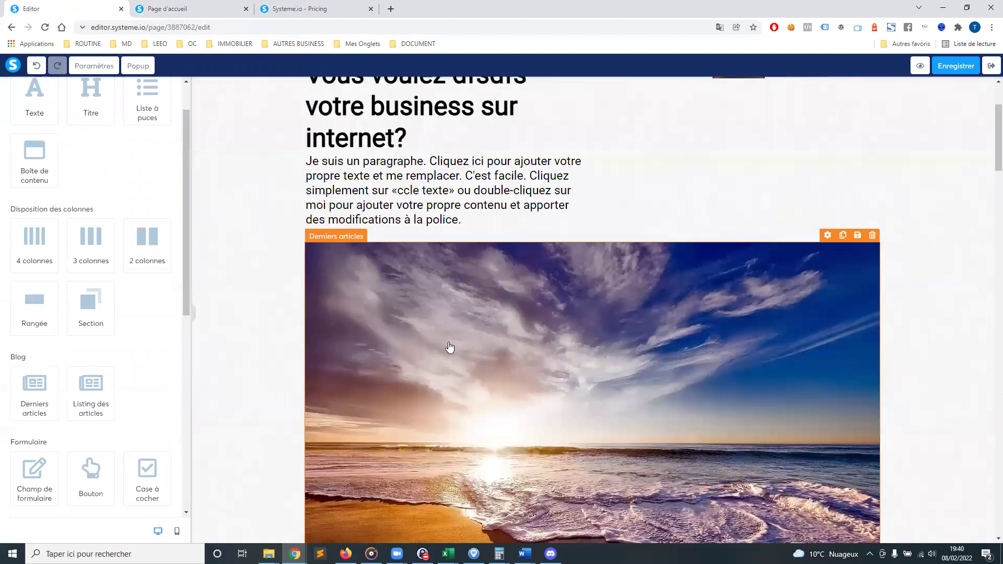
scroll(532, 308, "down", 5)
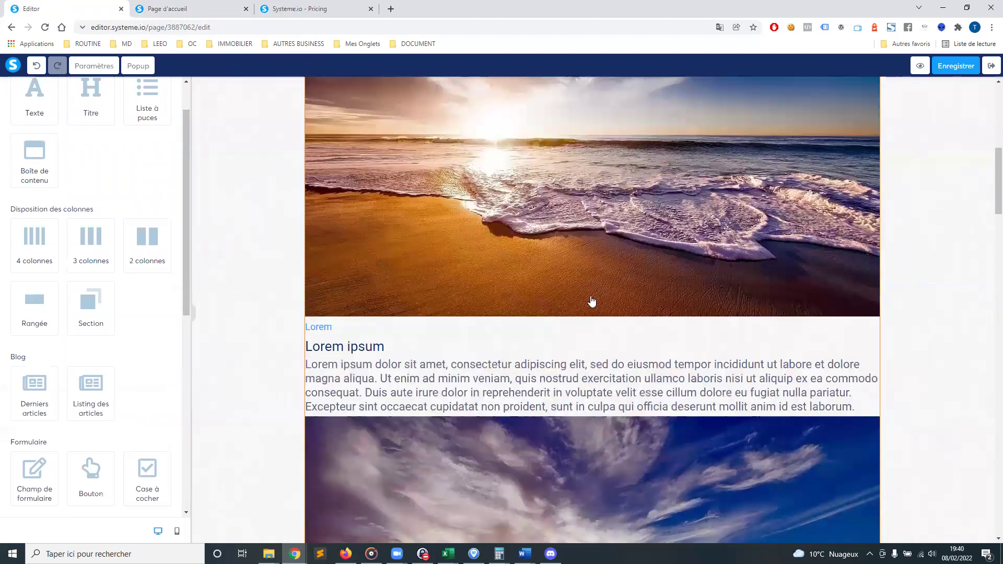
scroll(591, 303, "down", 2)
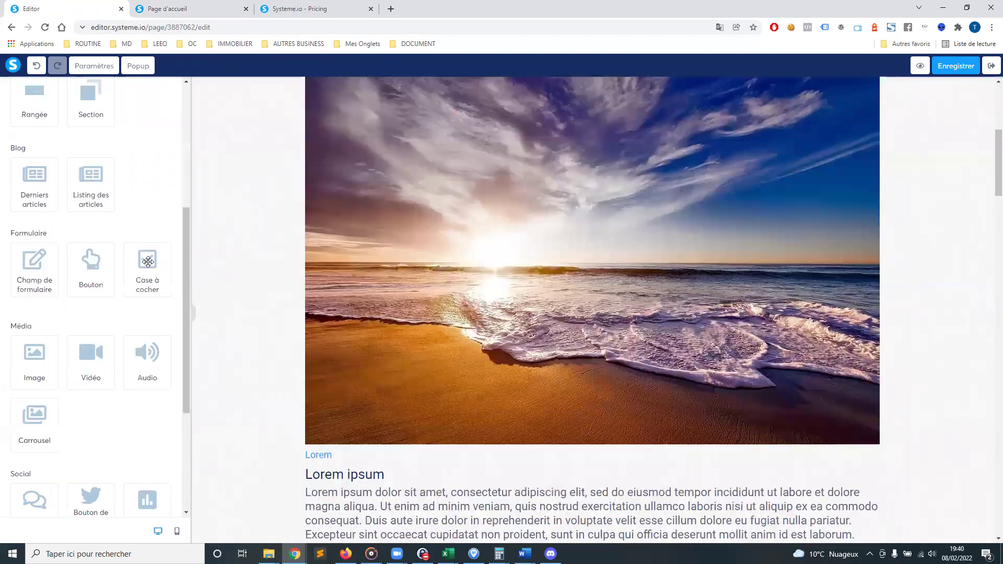
scroll(581, 302, "down", 1)
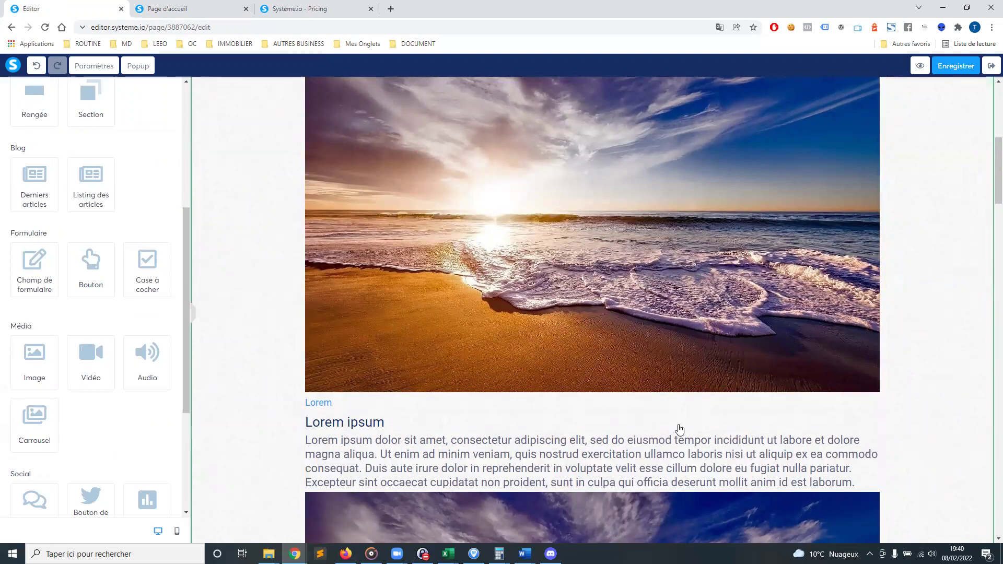
left_click(841, 325)
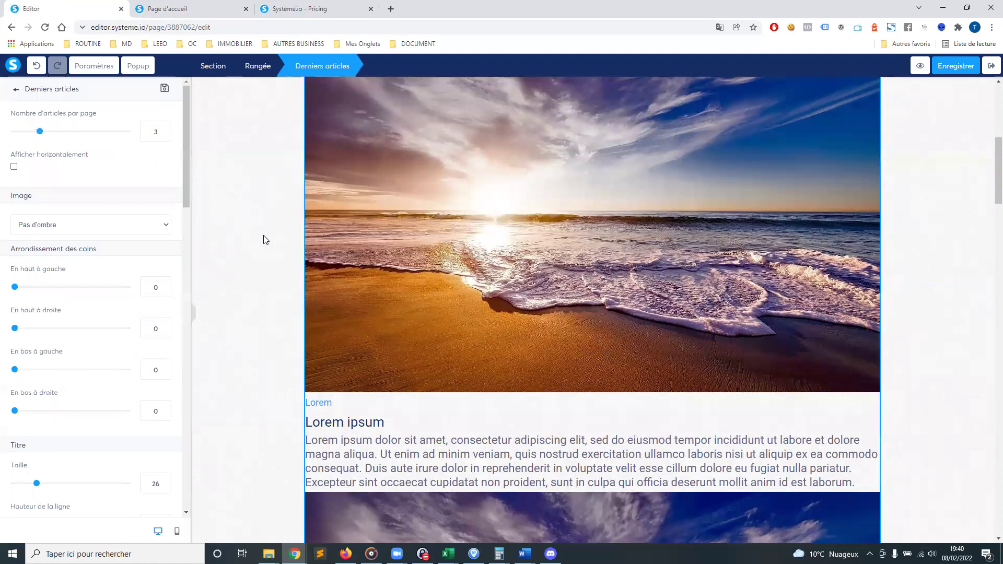
left_click(271, 275)
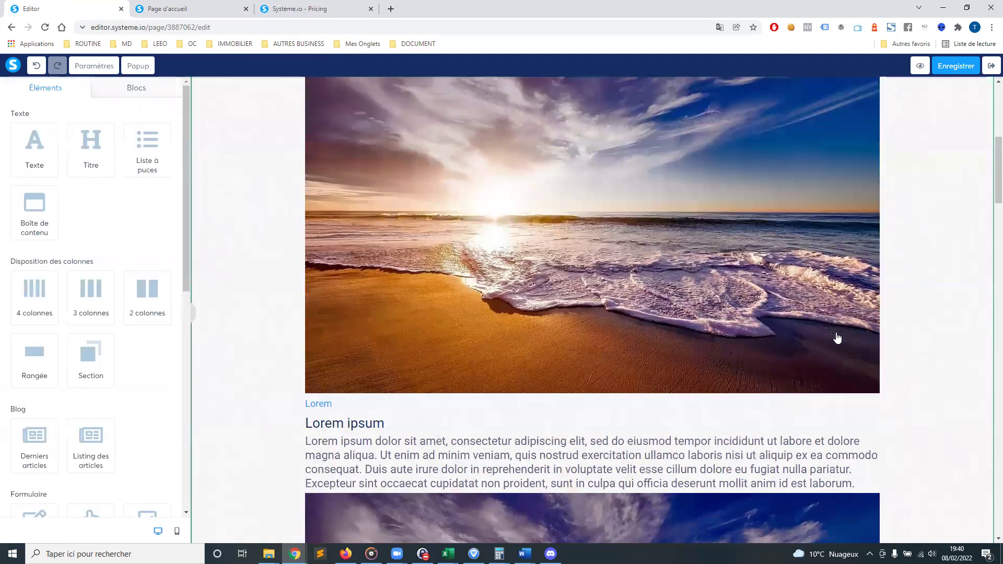
scroll(837, 338, "up", 5)
left_click(873, 318)
left_click(549, 87)
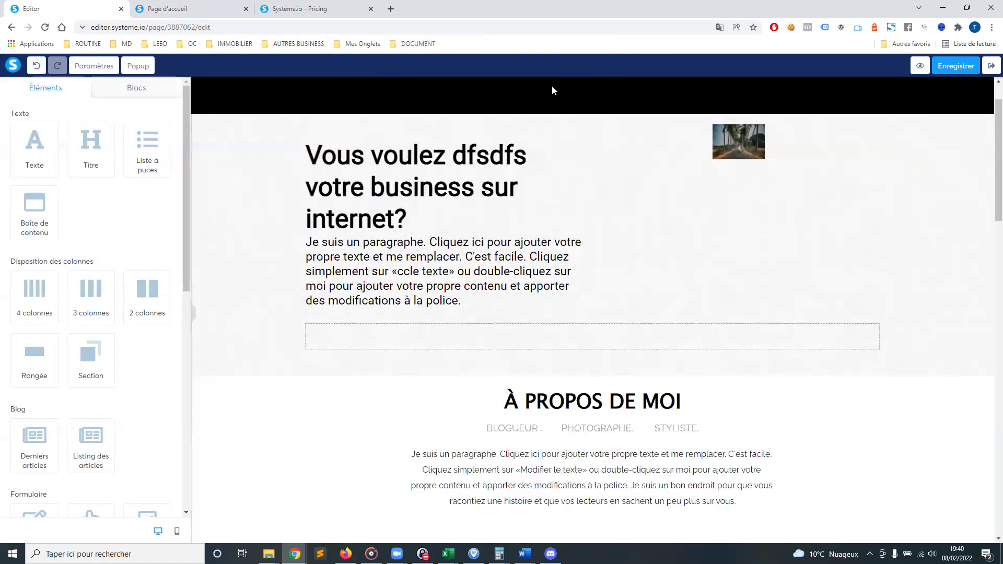
Delete the empty row left behind so 'À propos de moi' follows the paragraph
left_click(857, 321)
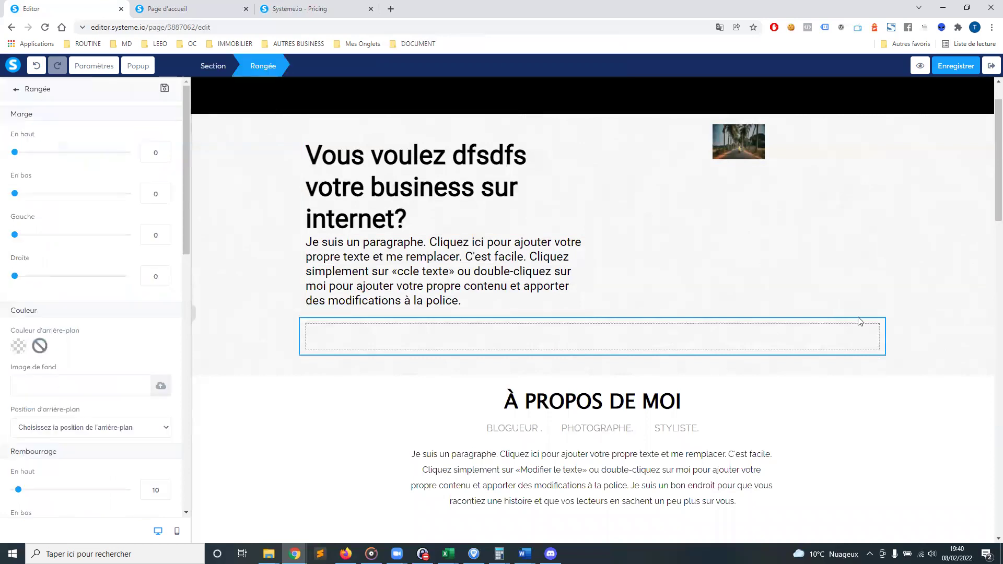
left_click(871, 332)
left_click(883, 318)
left_click(924, 319)
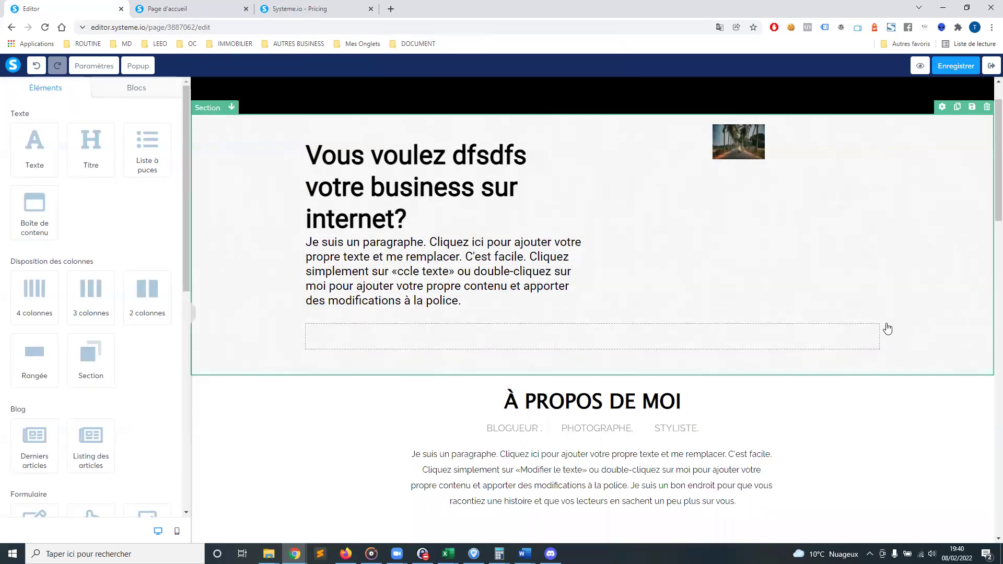
left_click(877, 312)
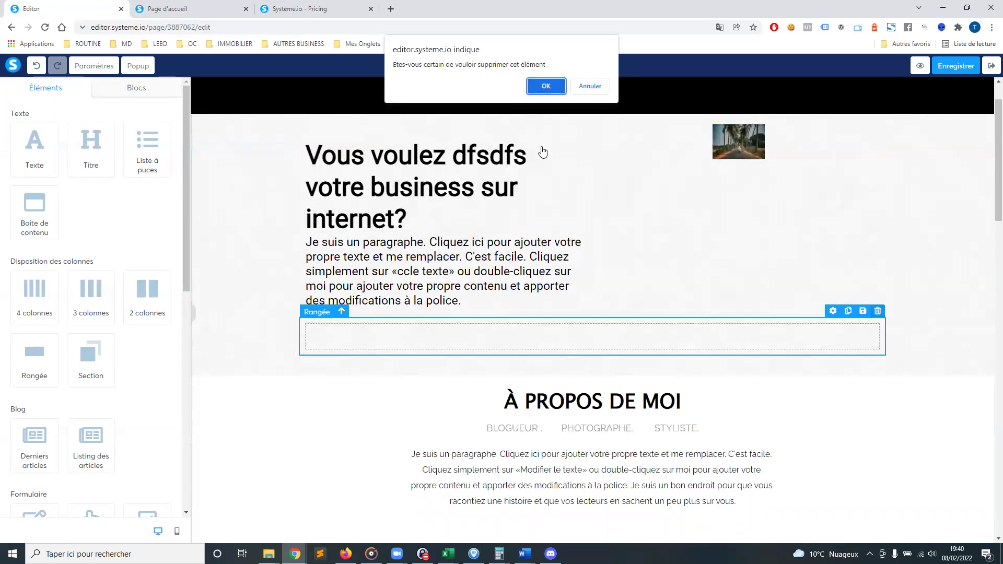
left_click(544, 86)
scroll(673, 209, "up", 2)
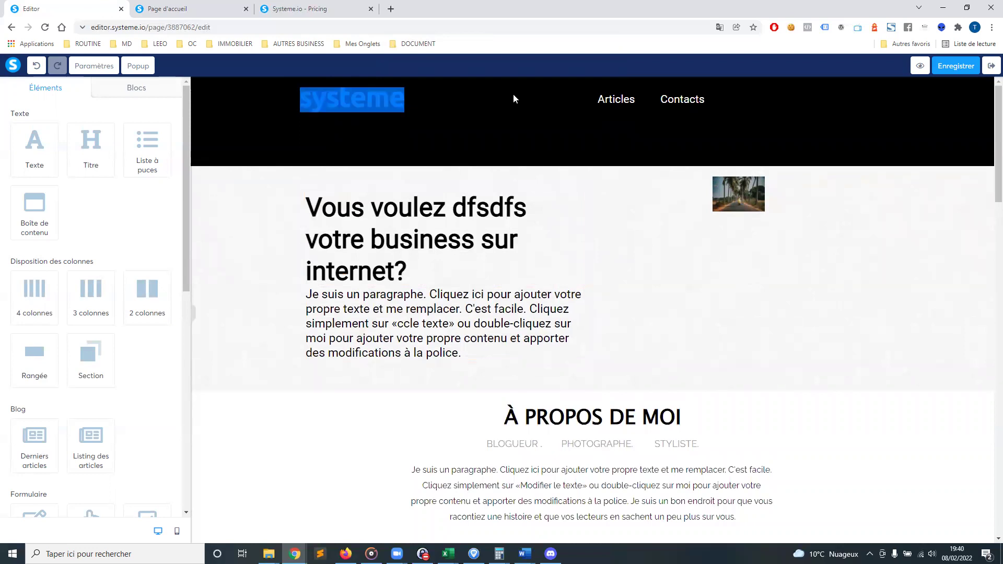
Look over the page settings in Paramètres, then show the Blocs library with categories like Pieds de page and Tarifs
left_click(123, 89)
left_click(91, 71)
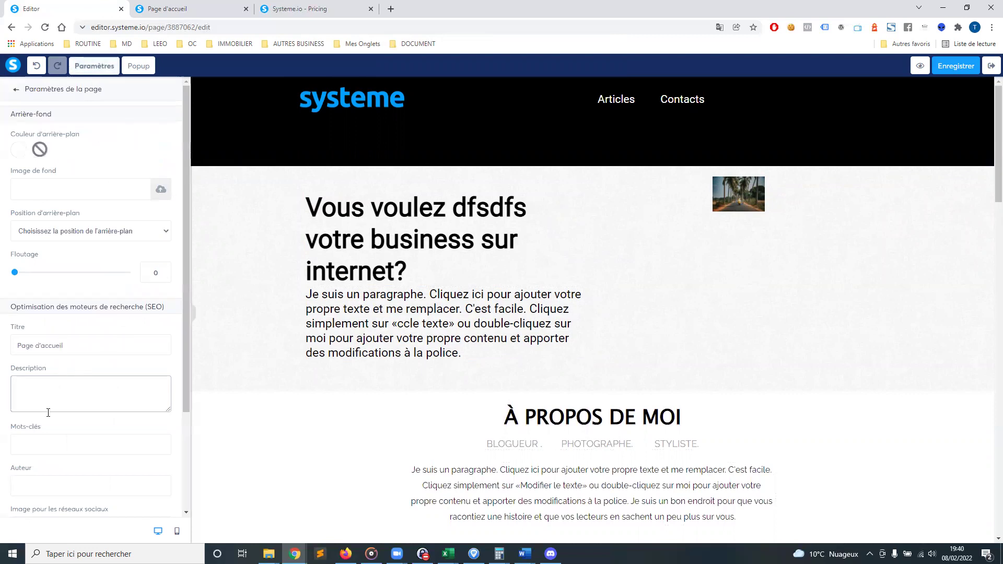
left_click_drag(615, 100, 624, 100)
left_click_drag(726, 99, 609, 104)
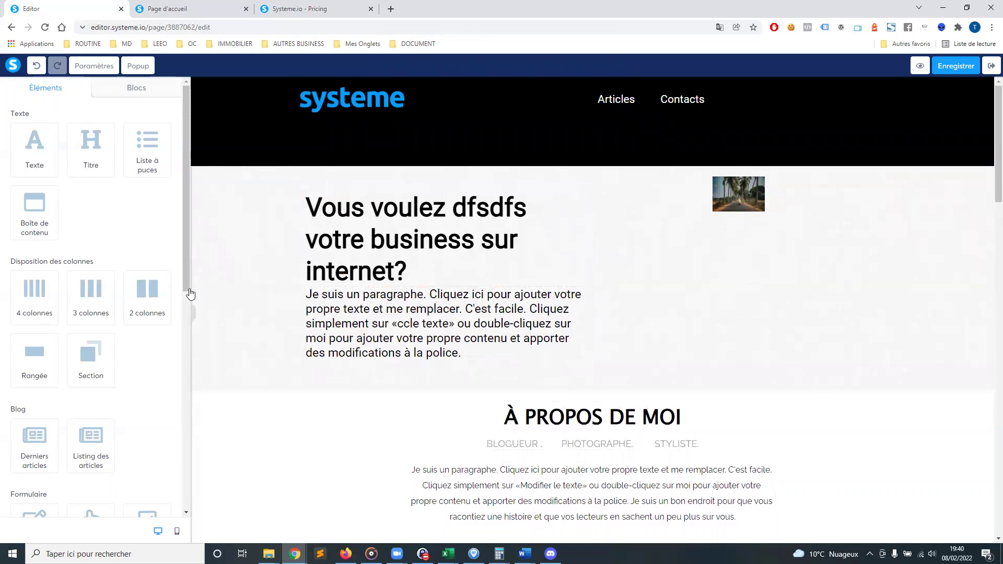
scroll(105, 399, "down", 7)
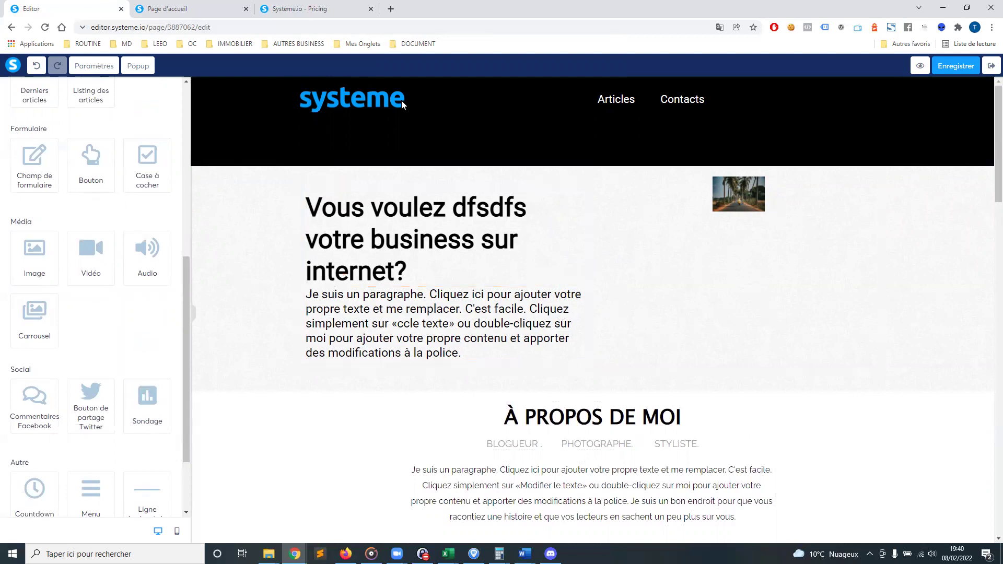
scroll(140, 142, "up", 7)
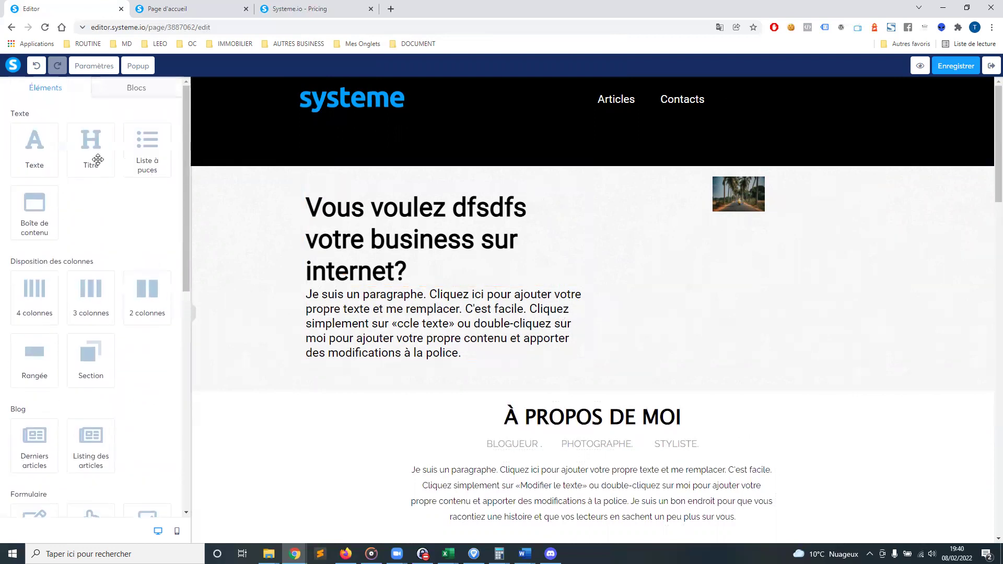
left_click(116, 92)
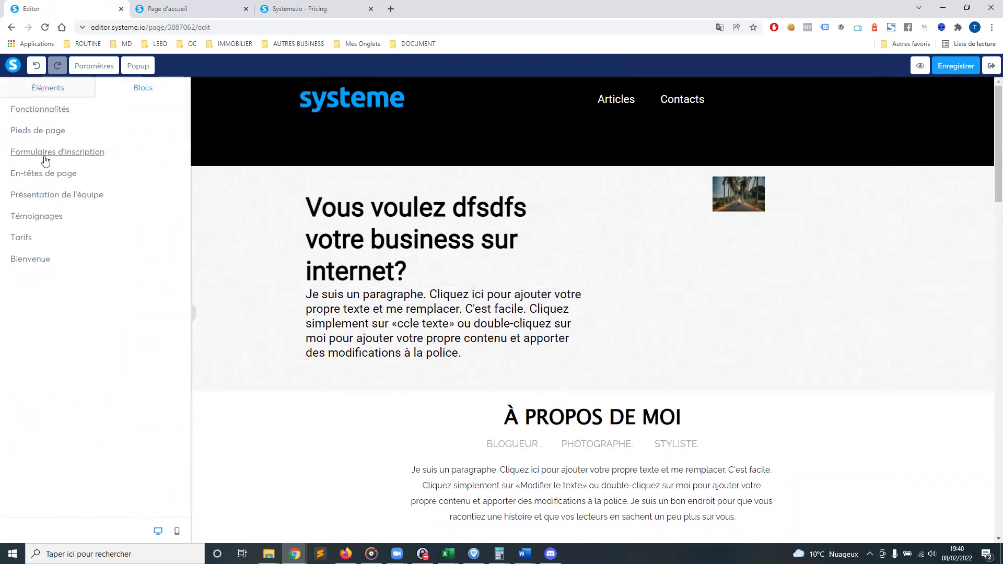
Insert two logo-and-menu headers and the Entreprise header from En-têtes de page
left_click(48, 177)
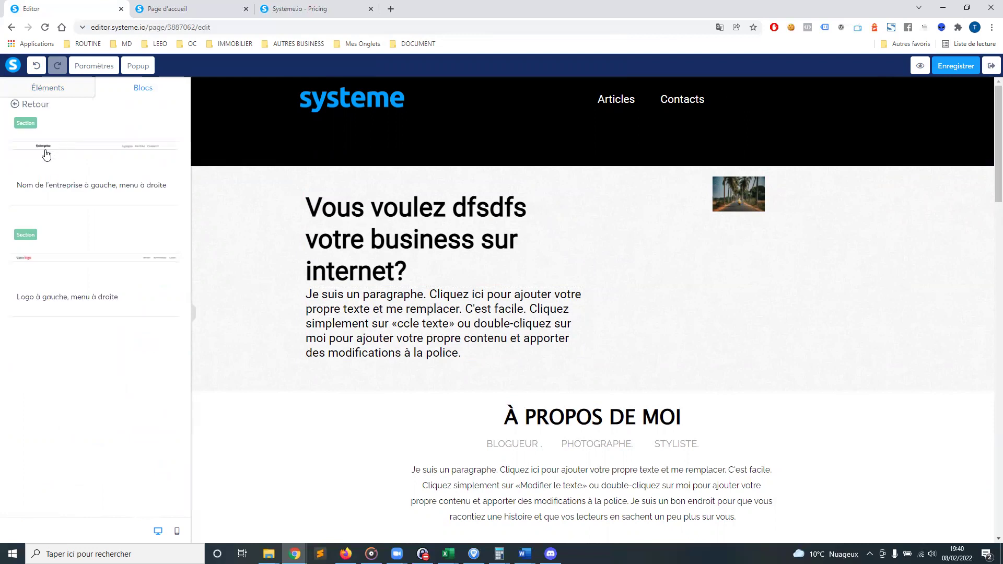
left_click(30, 243)
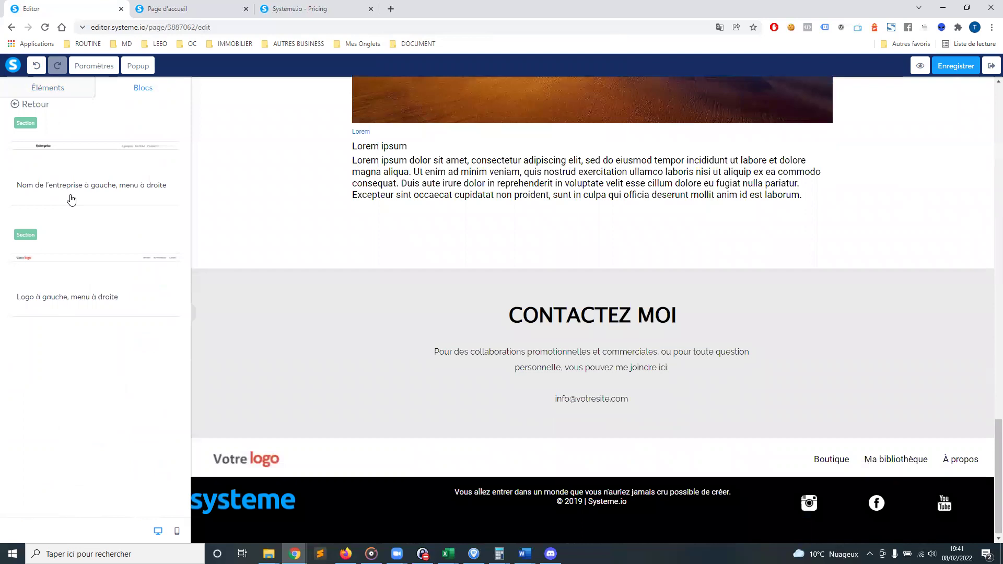
left_click(72, 194)
left_click(66, 297)
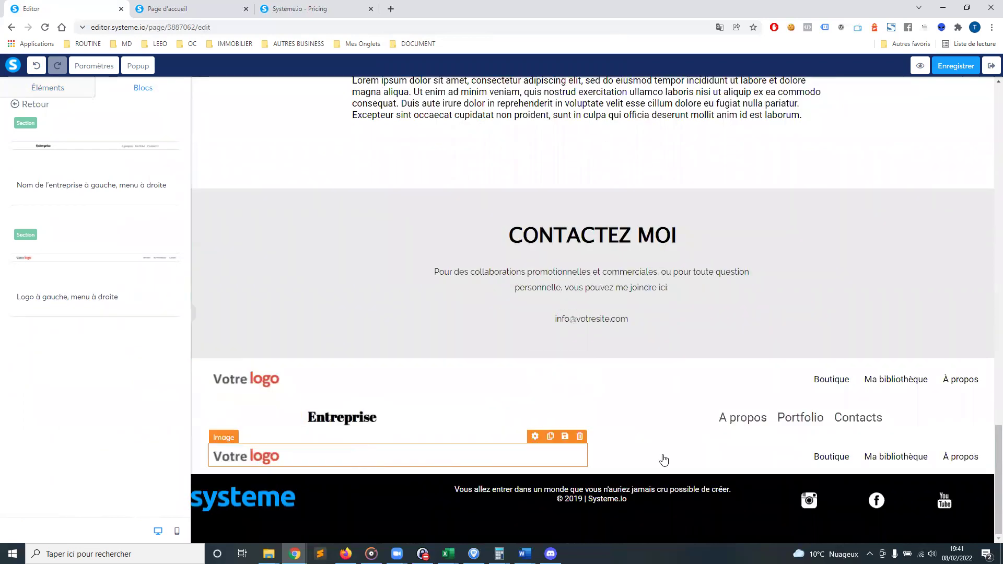
Move the Votre logo header above CONTACTEZ MOI, select its menu, then switch to Discord
mouse_move(984, 363)
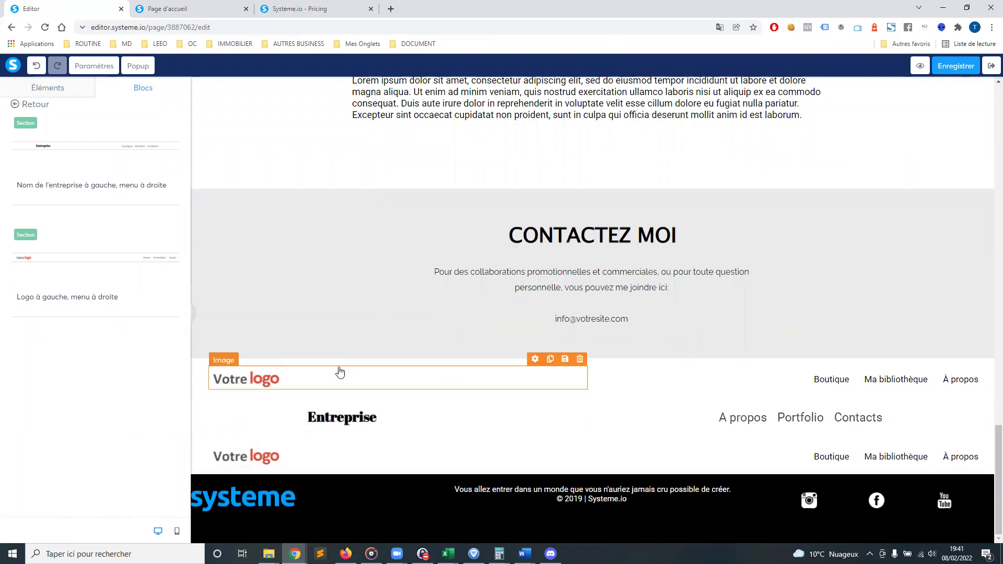
left_click_drag(347, 362, 284, 197)
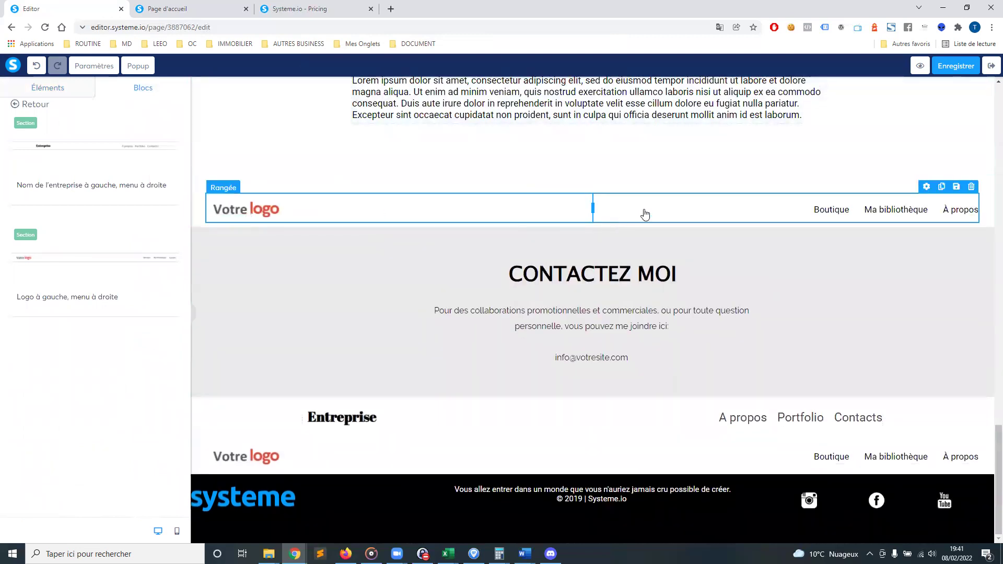
left_click(867, 215)
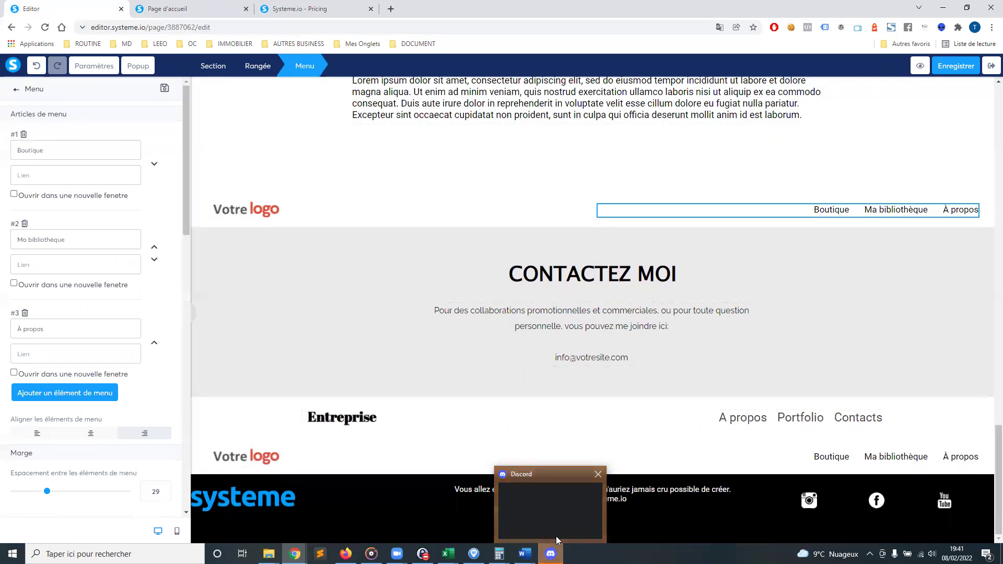
left_click(550, 553)
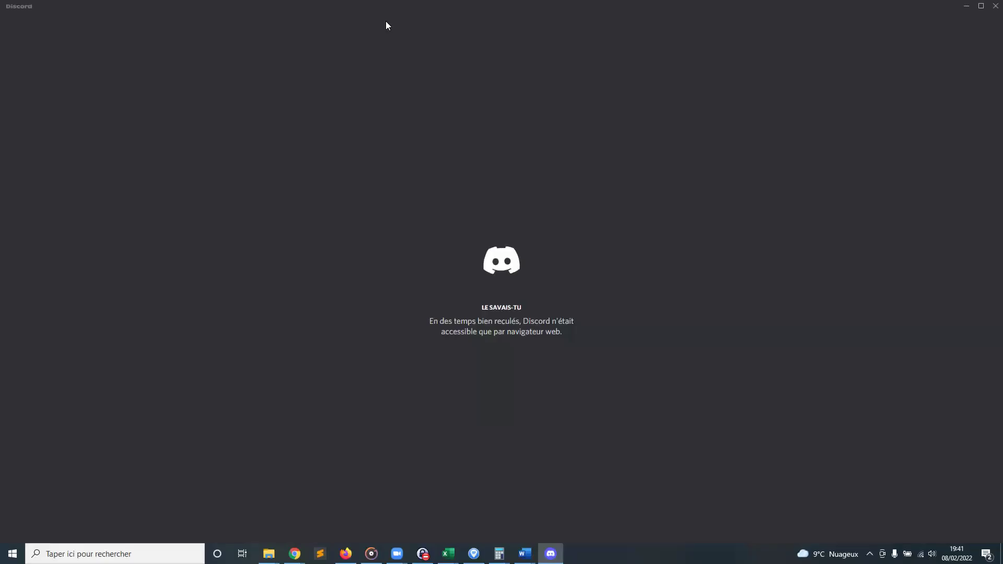
key("alt+Tab")
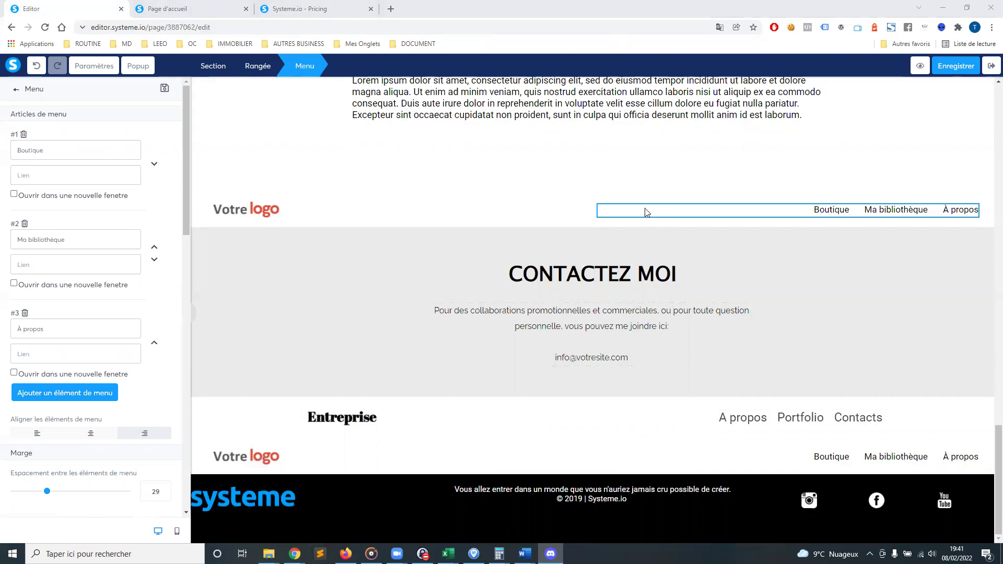
left_click(325, 207)
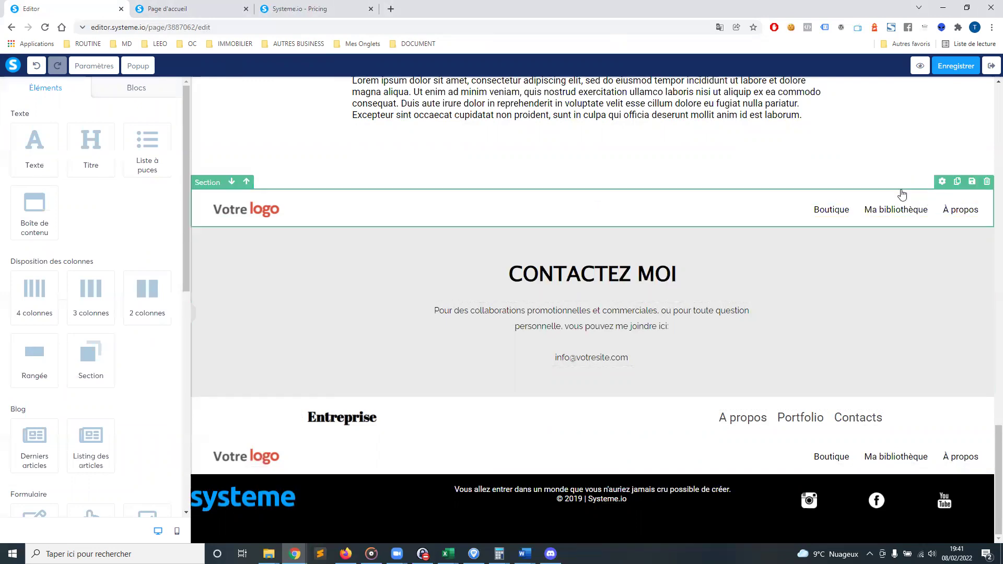
left_click(830, 217)
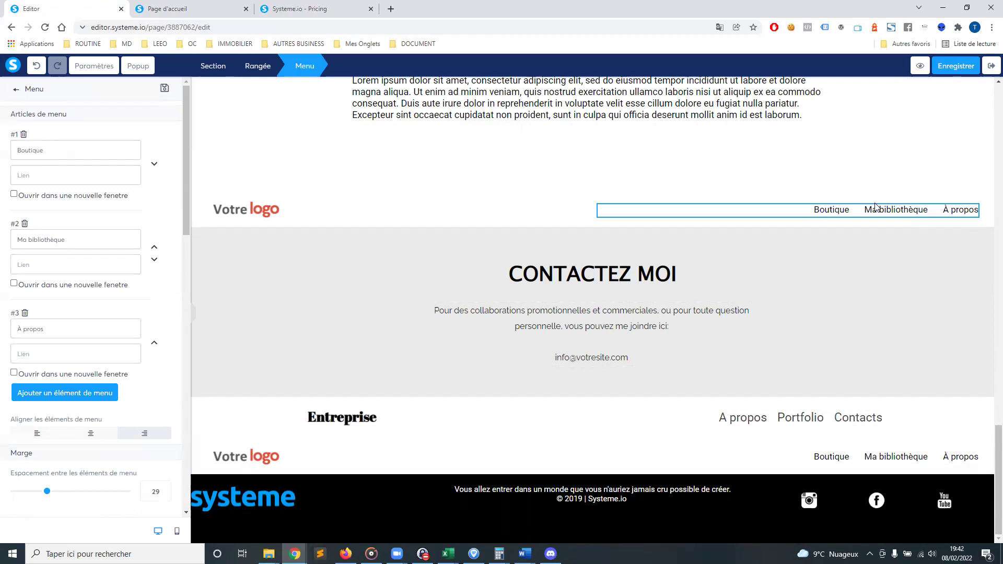
Deselect the menu and scroll back to the photo row beneath À PROPOS DE MOI
left_click(368, 317)
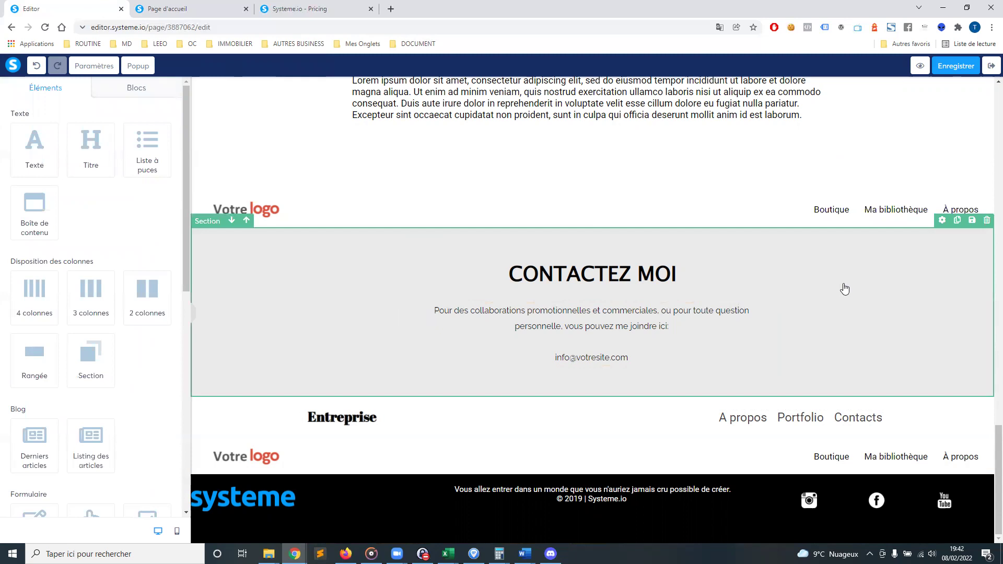
scroll(759, 309, "up", 4)
scroll(760, 308, "up", 20)
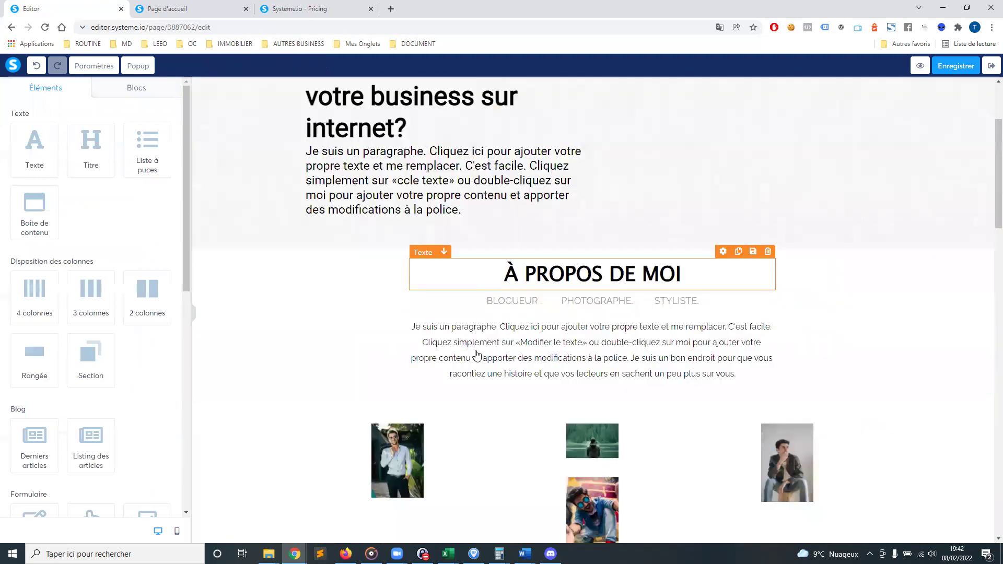
scroll(401, 429, "down", 2)
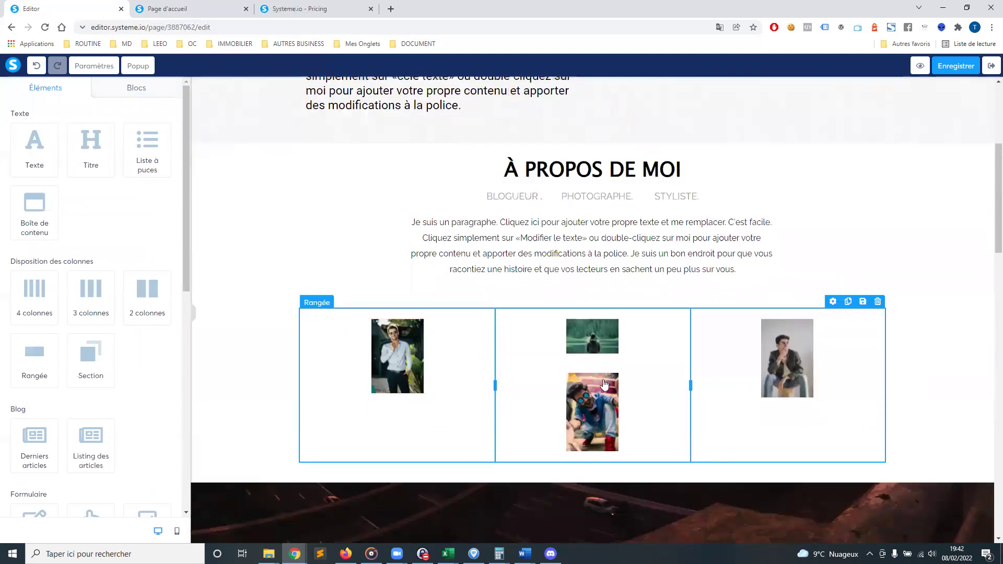
Delete the photo section and duplicate the À PROPOS DE MOI section
left_click(987, 281)
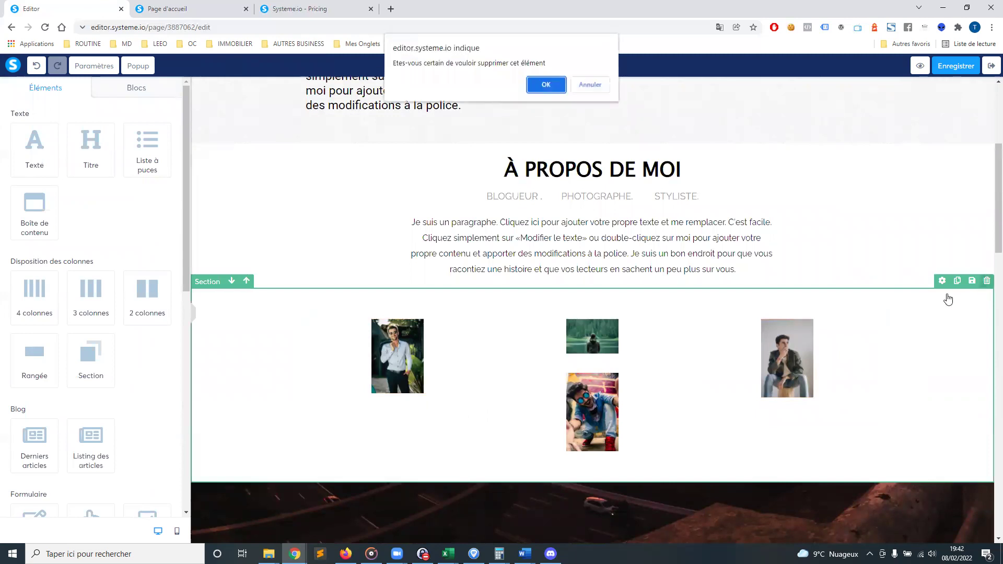
left_click(545, 85)
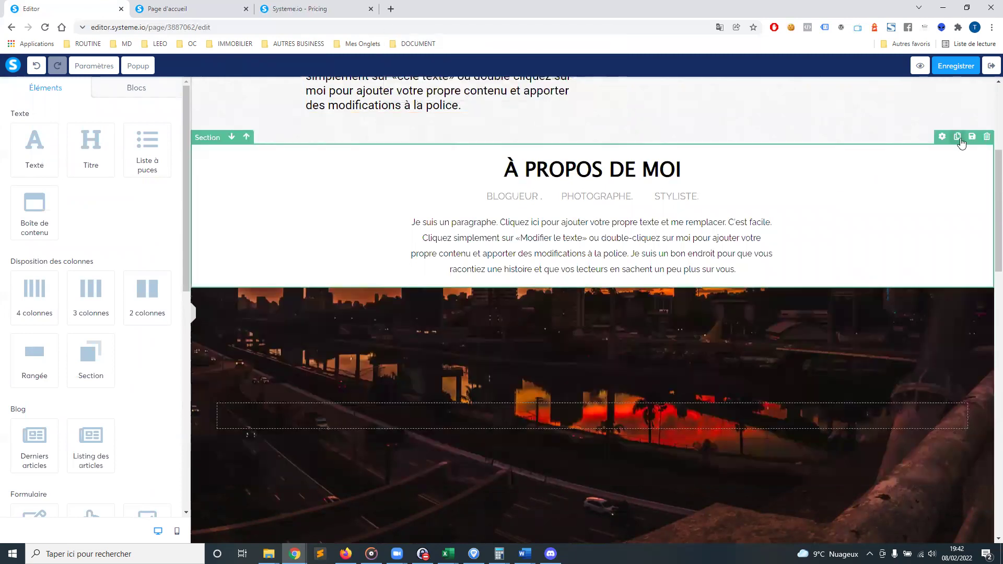
left_click(957, 136)
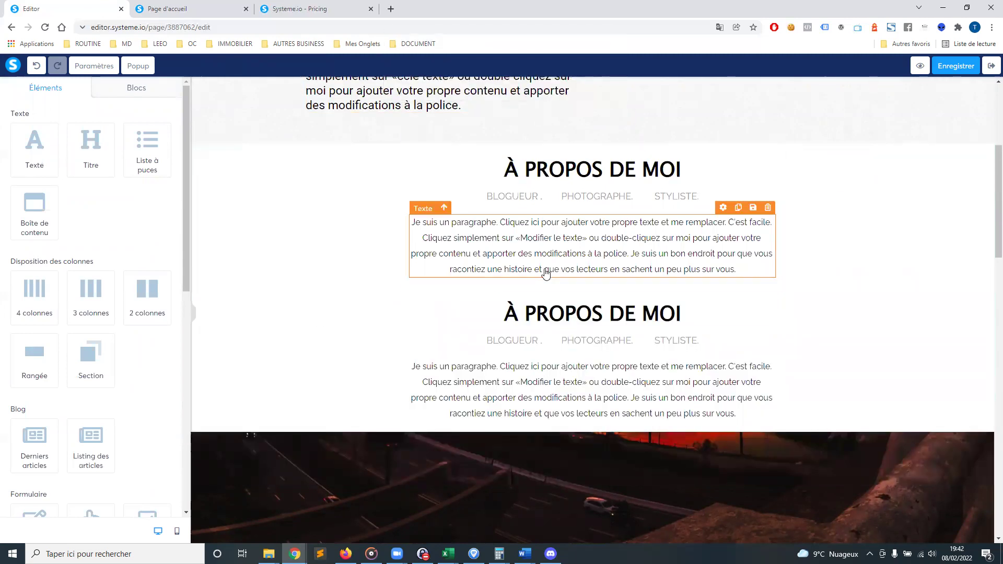
Briefly edit the duplicated section's paragraph, then bring up the page's Popup panel
double_click(572, 238)
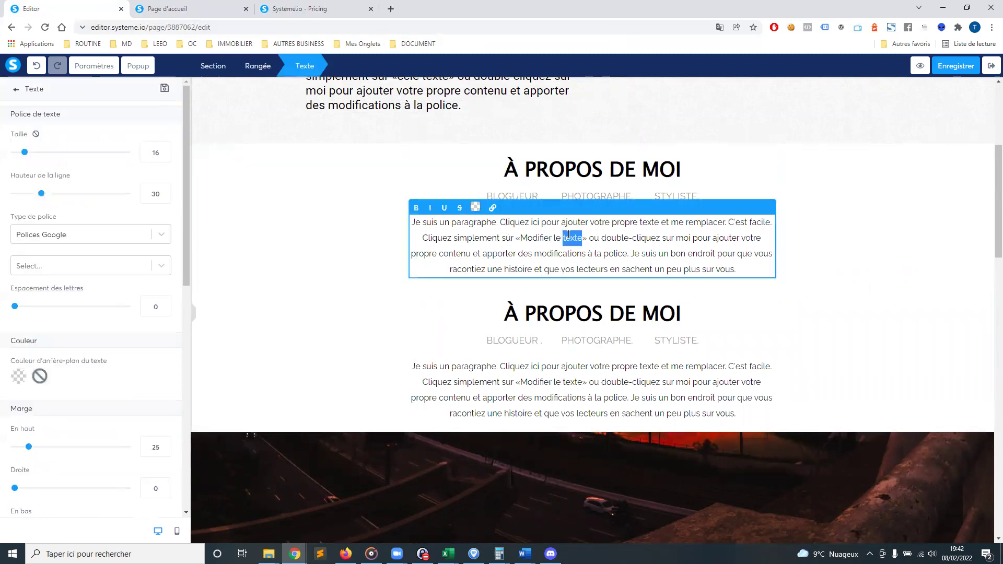
left_click(956, 66)
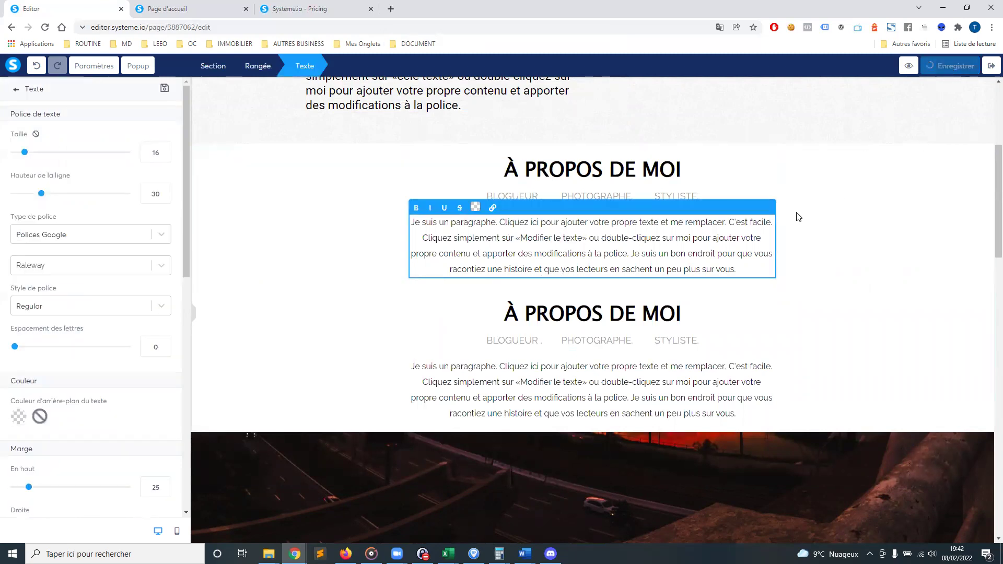
left_click(16, 90)
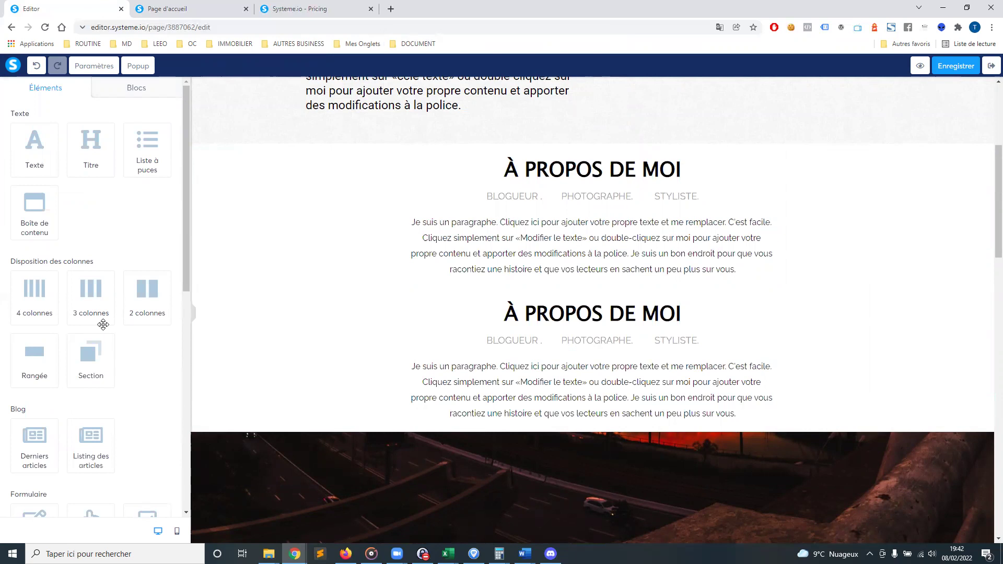
scroll(367, 273, "up", 3)
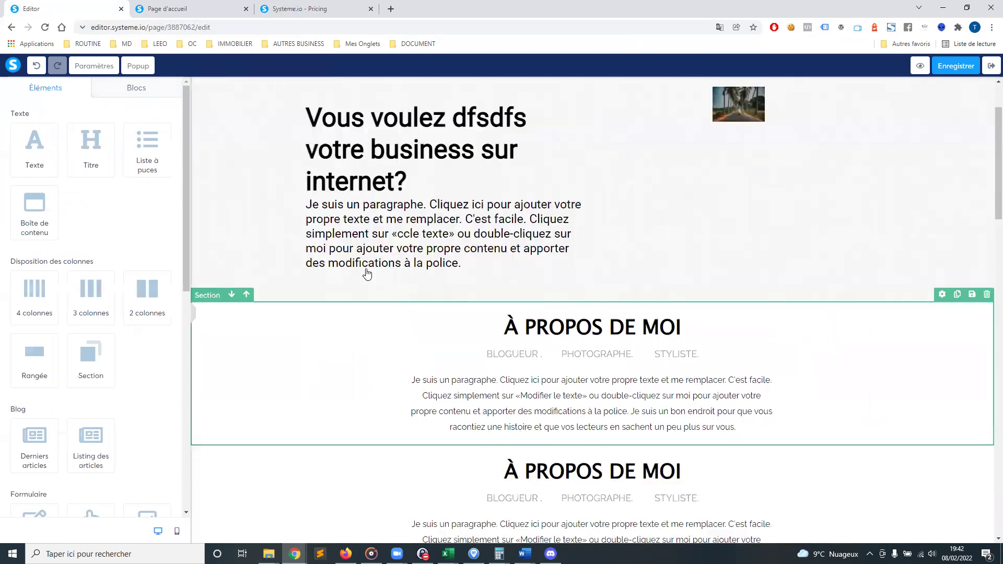
scroll(368, 274, "down", 1)
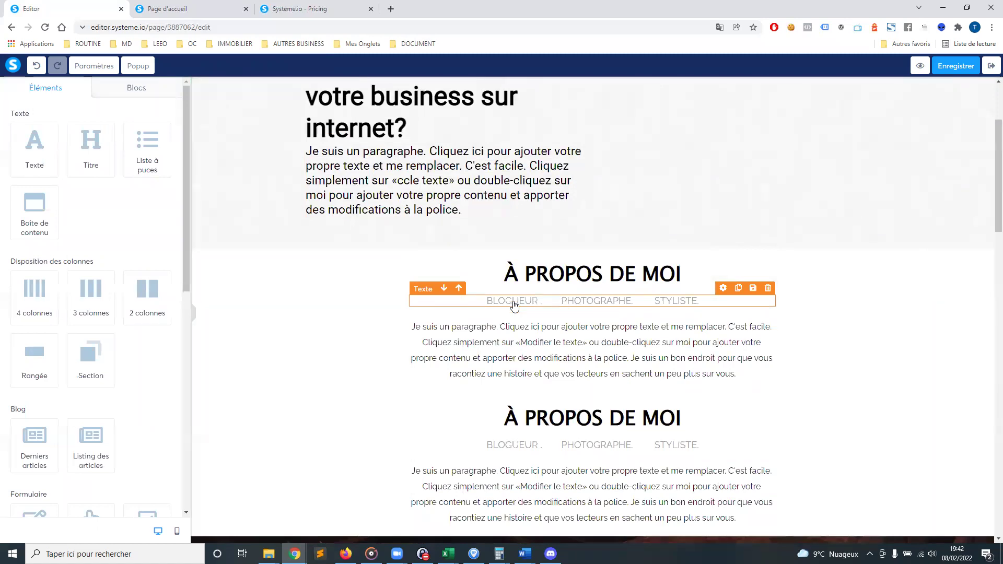
left_click(140, 67)
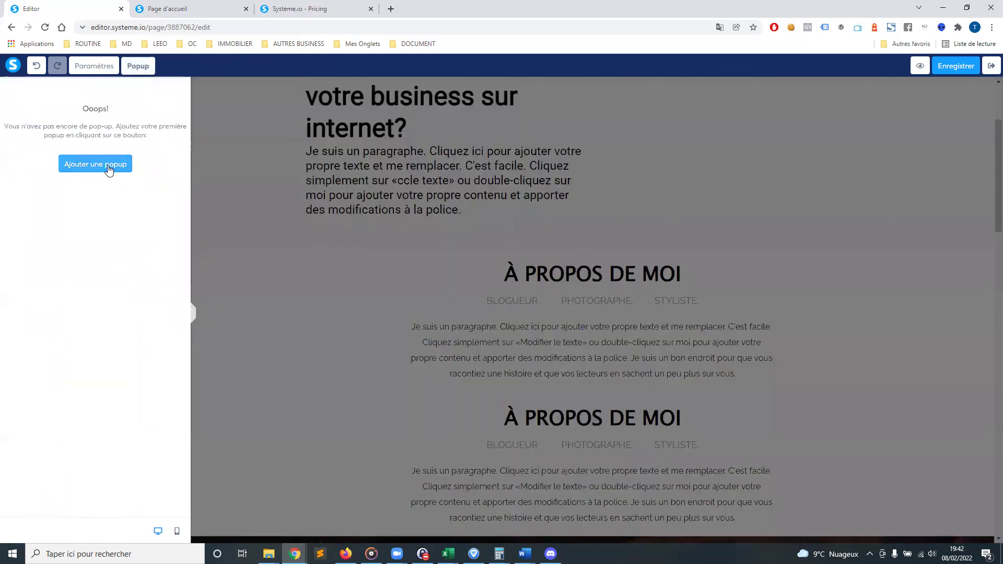
Add the INSCRIVEZ-VOUS GRATUITEMENT signup popup, leave its close button off, and save the page
left_click(107, 168)
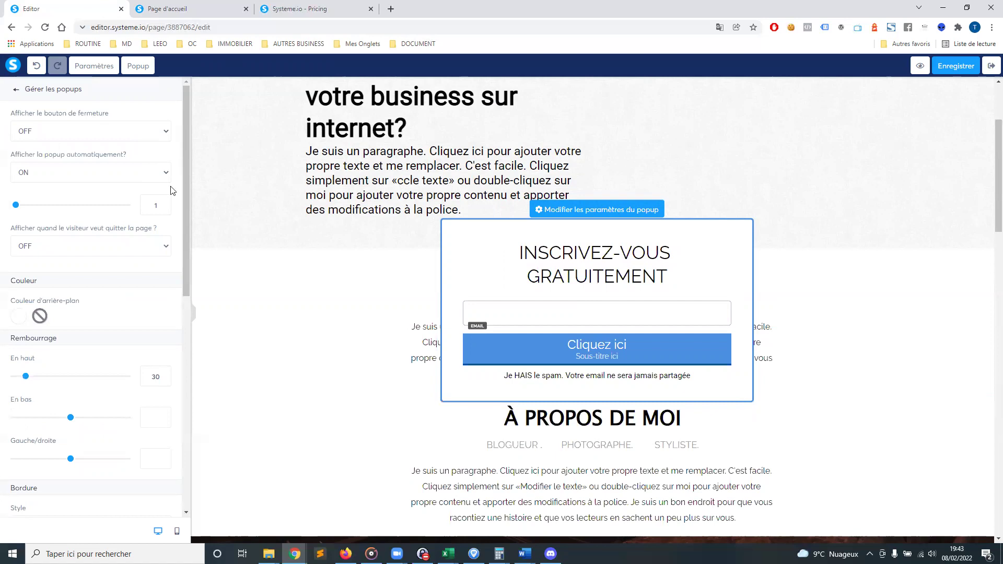
mouse_move(601, 282)
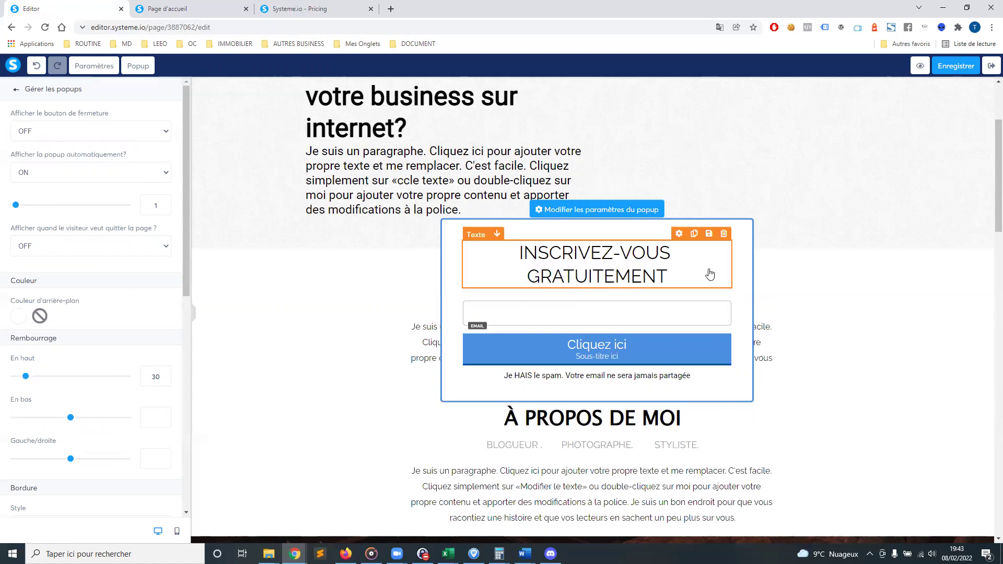
left_click(114, 130)
left_click(152, 119)
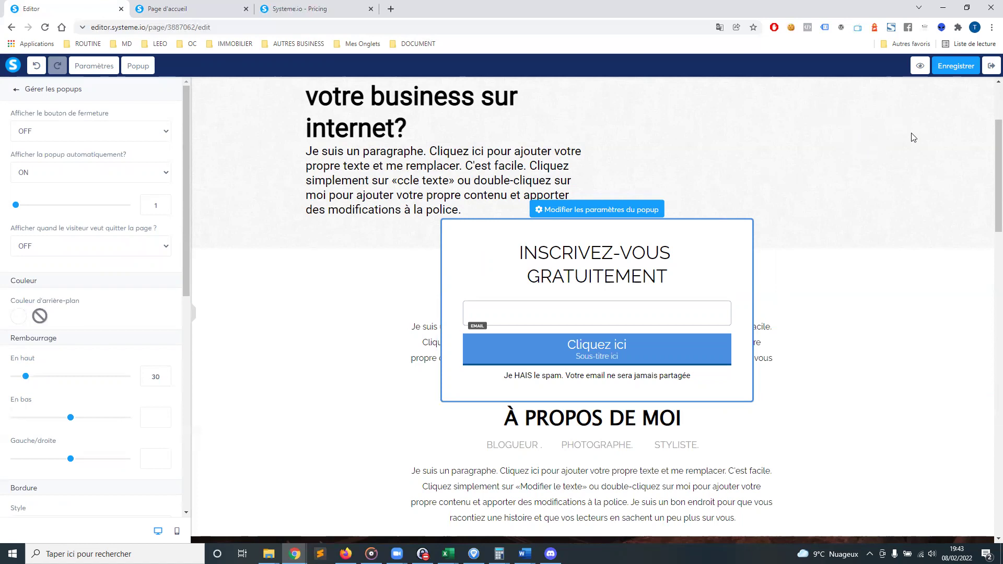
left_click(954, 68)
left_click(16, 89)
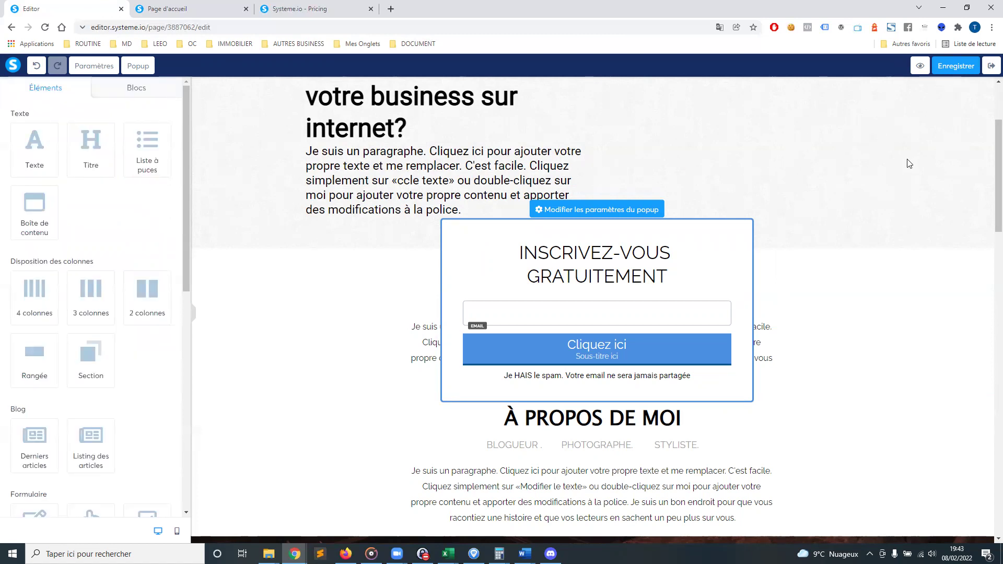
Exit the page editor and look at the articles listing page's settings without changing them
left_click(991, 68)
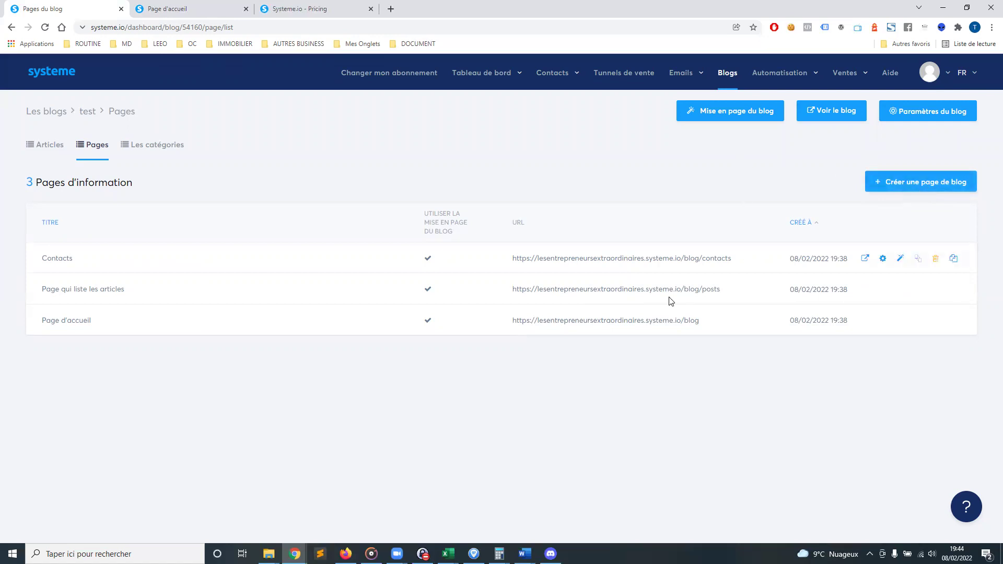
left_click_drag(52, 291, 159, 295)
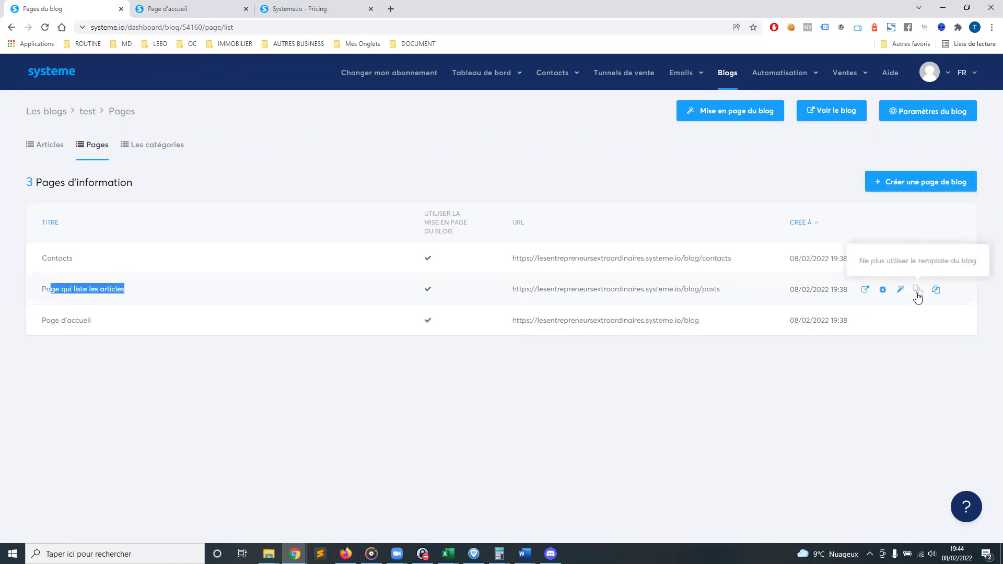
left_click(883, 291)
left_click(667, 151)
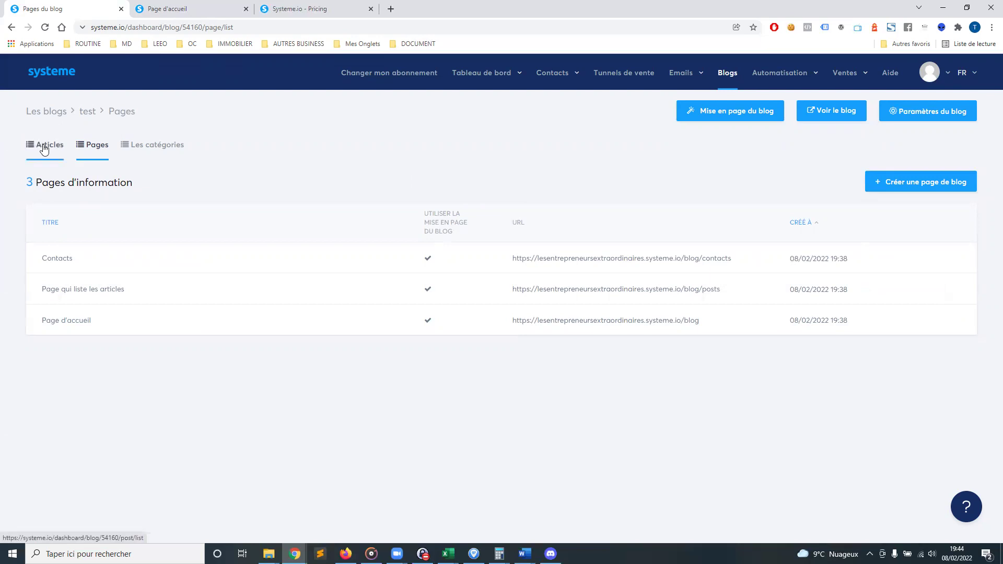
Browse the blog's Articles and Les catégories, then open Paramètres du blog
left_click(42, 148)
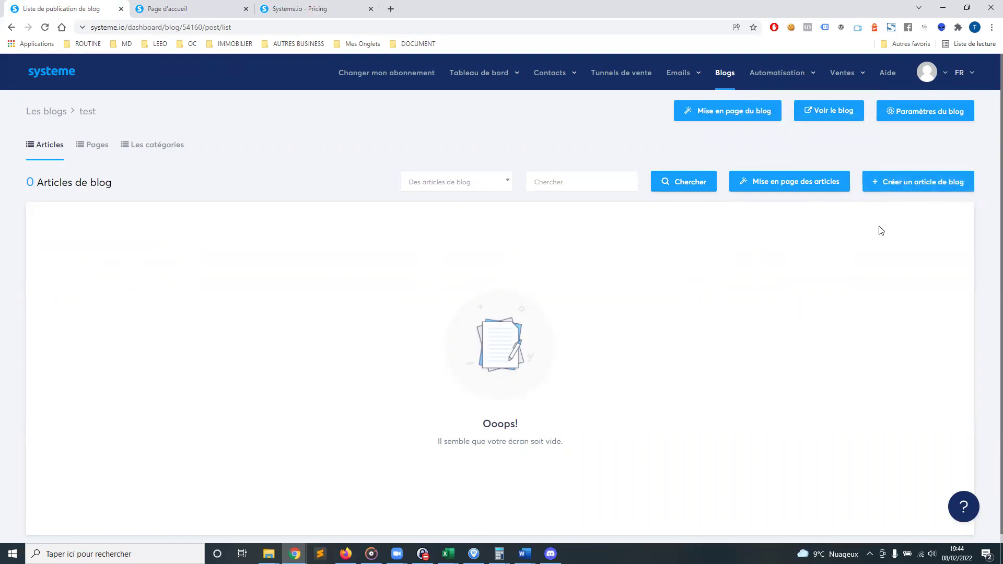
left_click(163, 149)
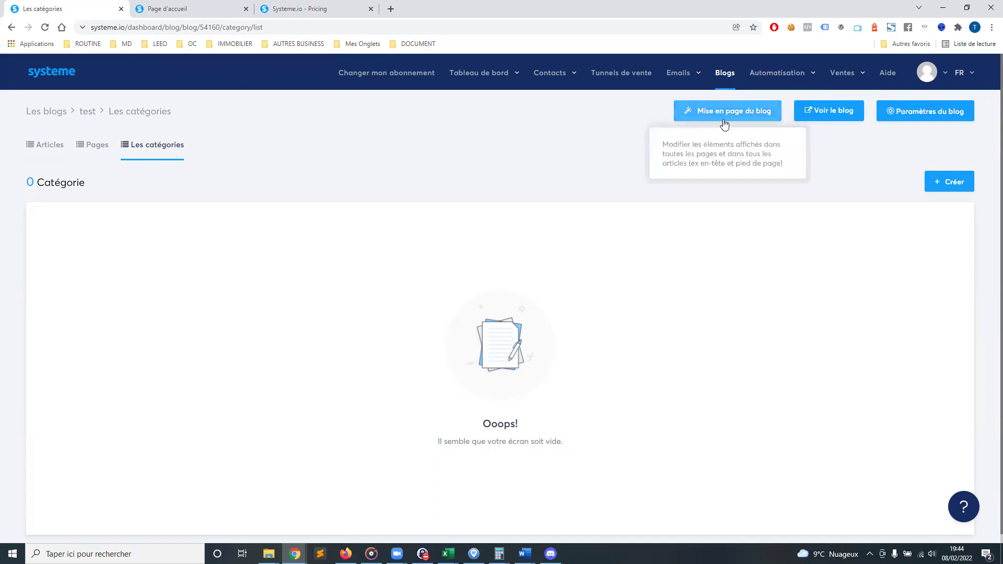
left_click(956, 110)
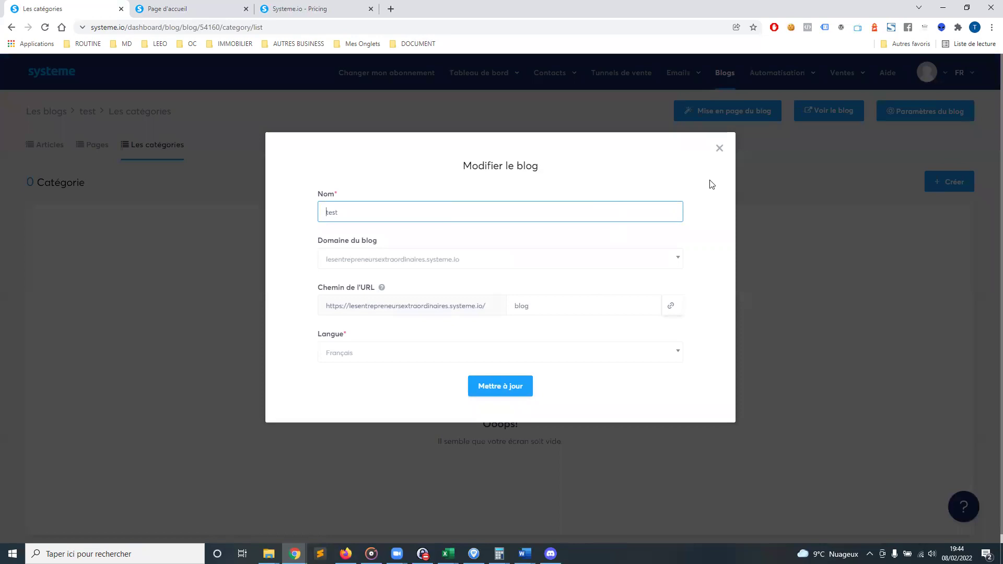
Close the blog settings and go to the Tunnels de vente list
left_click(719, 150)
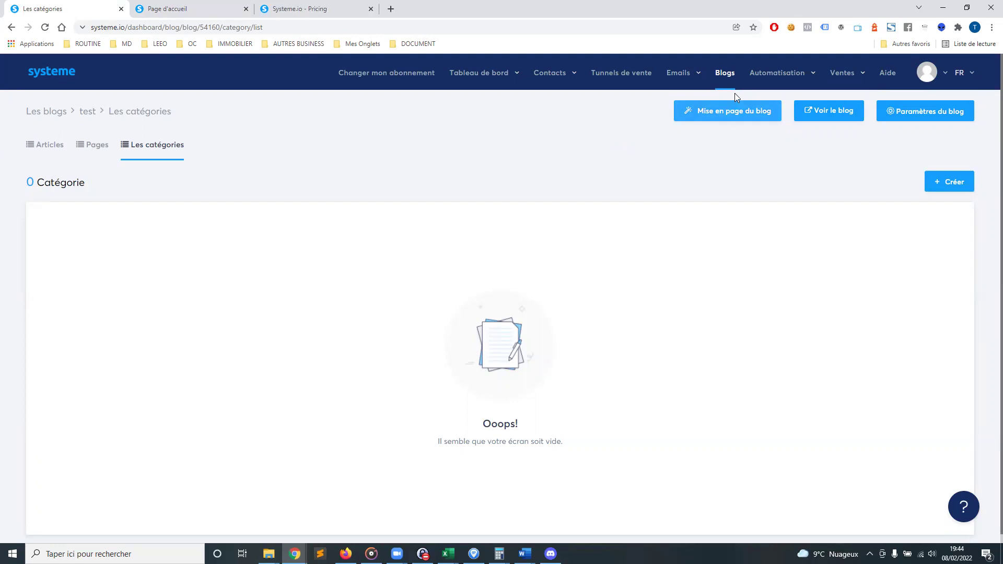
mouse_move(772, 75)
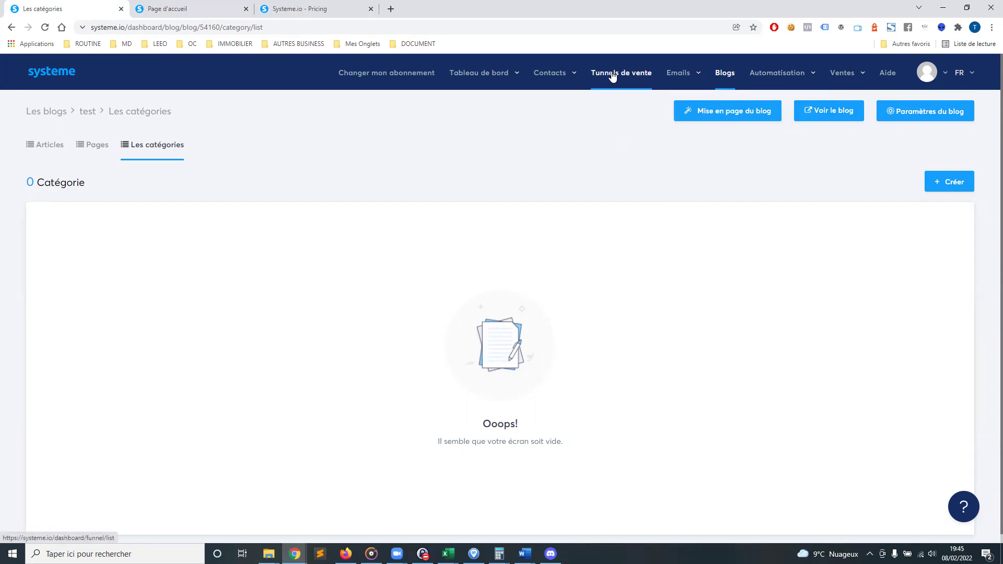
mouse_move(839, 78)
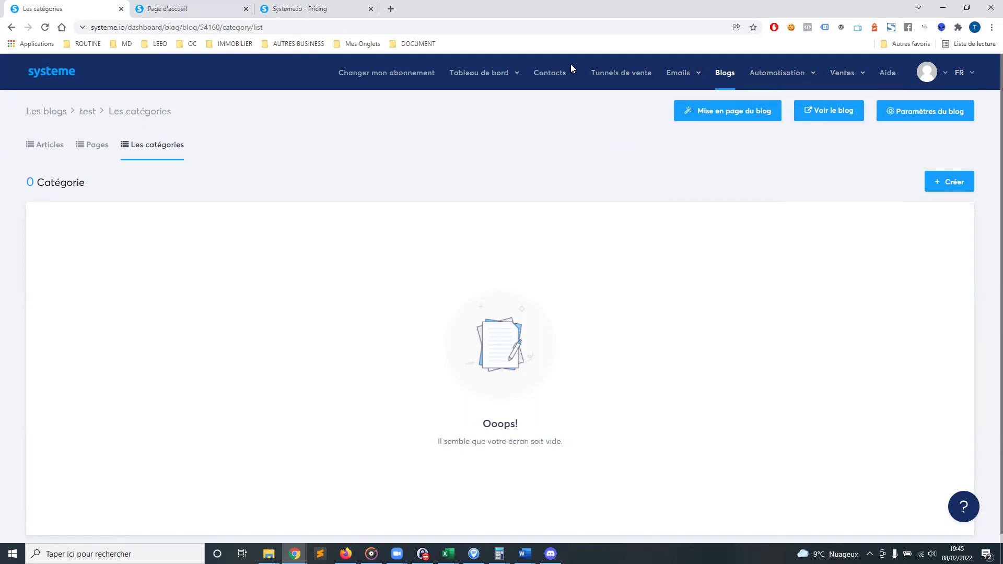
left_click(615, 76)
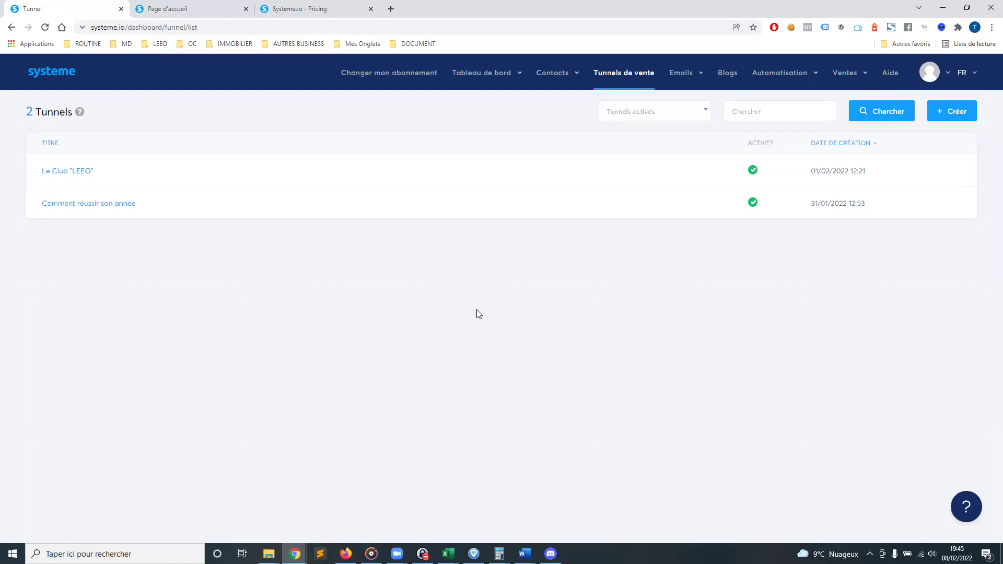
Create a new sales funnel named 'test' using the Vendez vos produits type
left_click(951, 112)
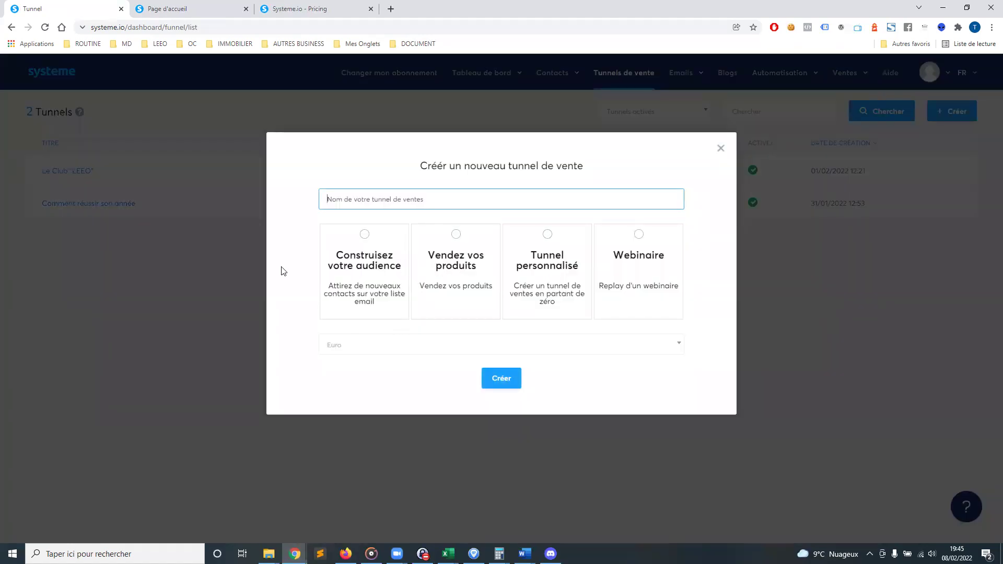
left_click(462, 199)
type("test")
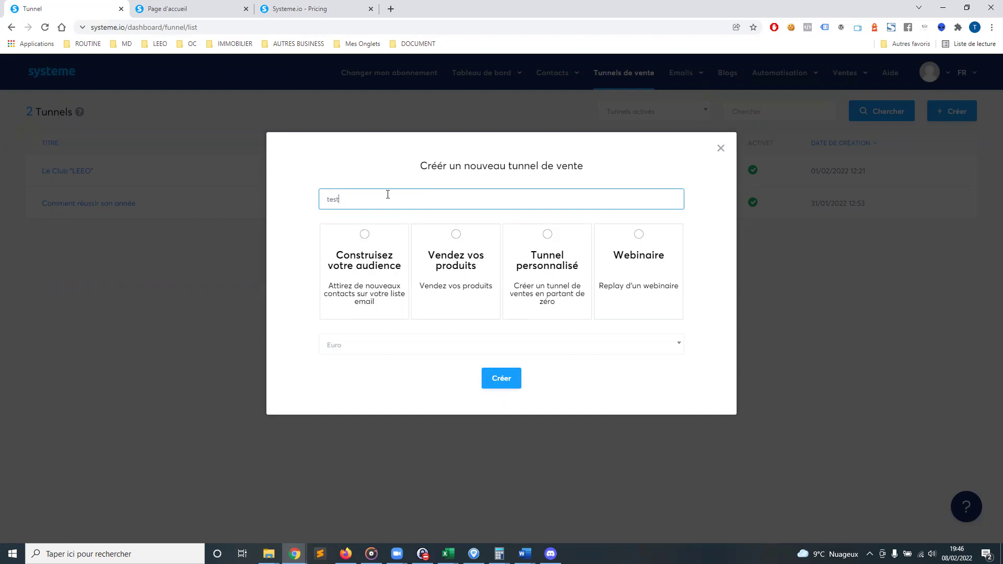
left_click(465, 303)
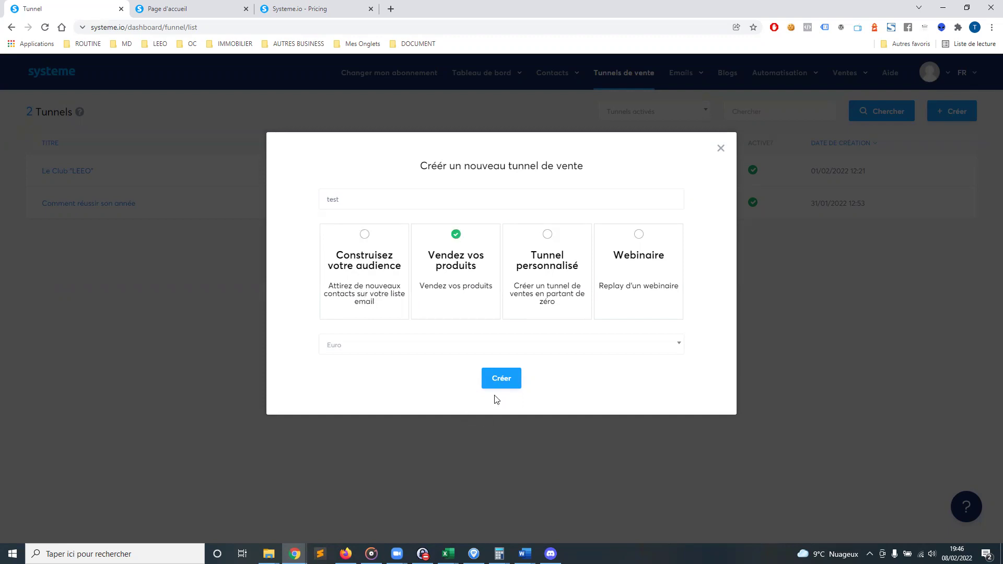
left_click(502, 378)
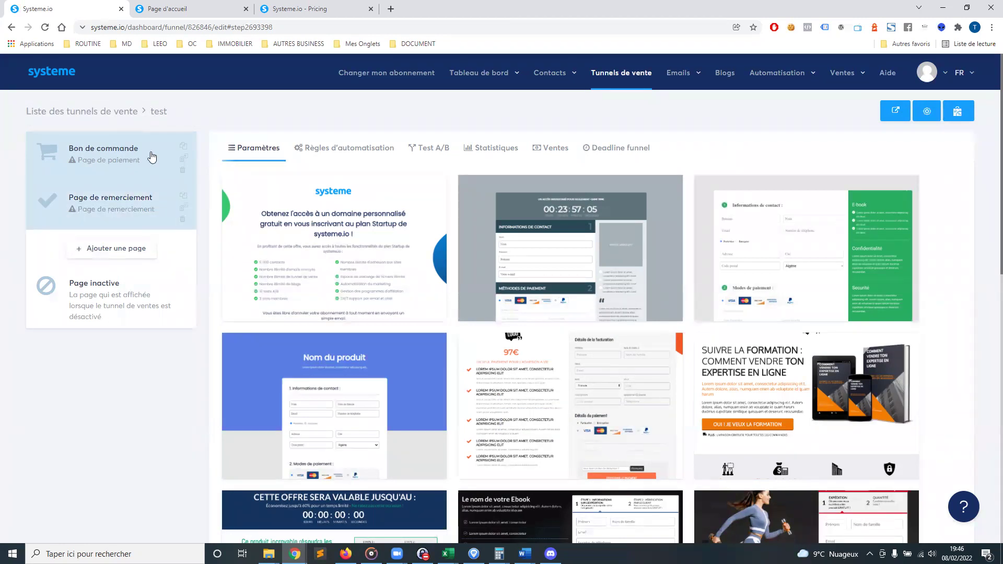
mouse_move(383, 257)
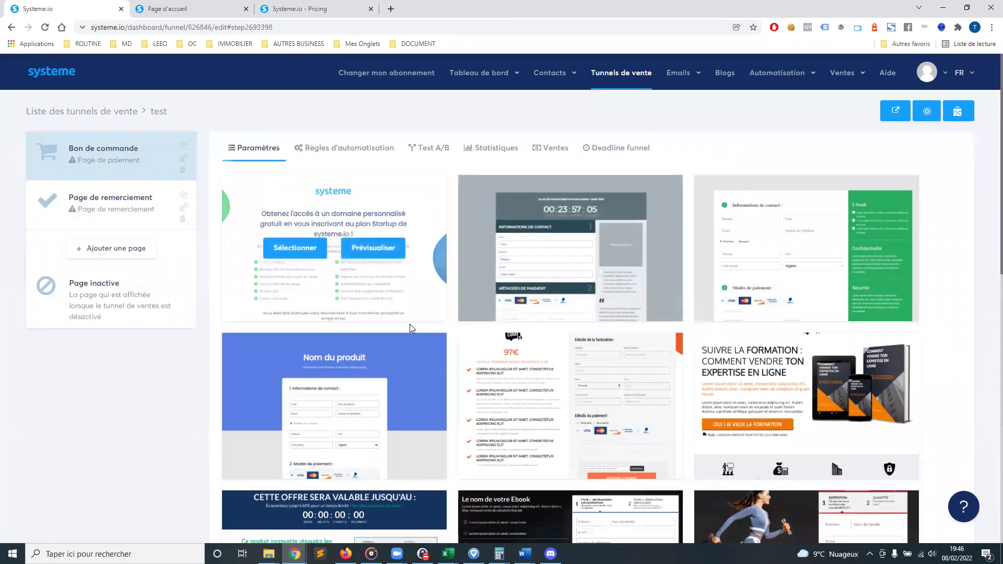
scroll(383, 257, "down", 3)
mouse_move(593, 267)
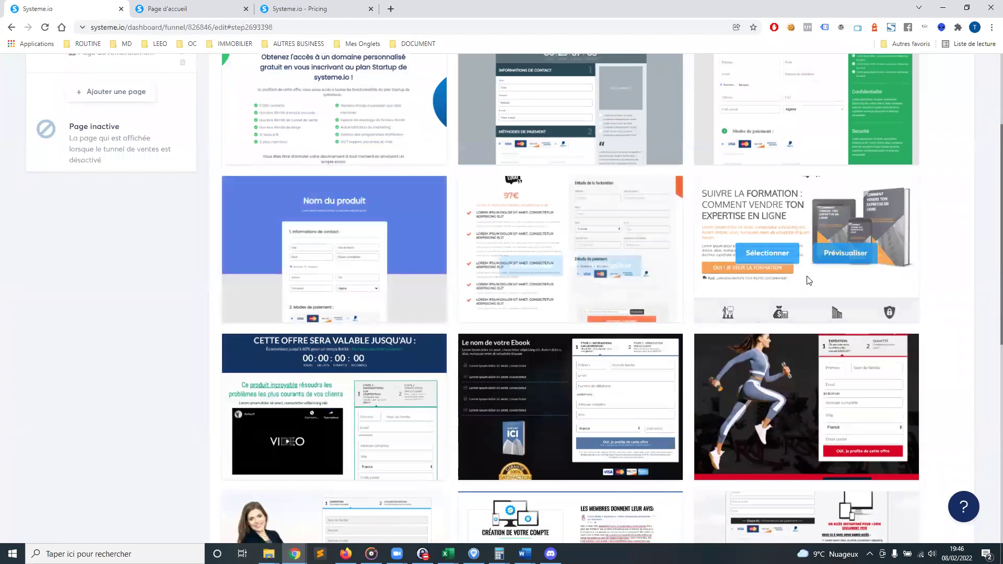
left_click(607, 252)
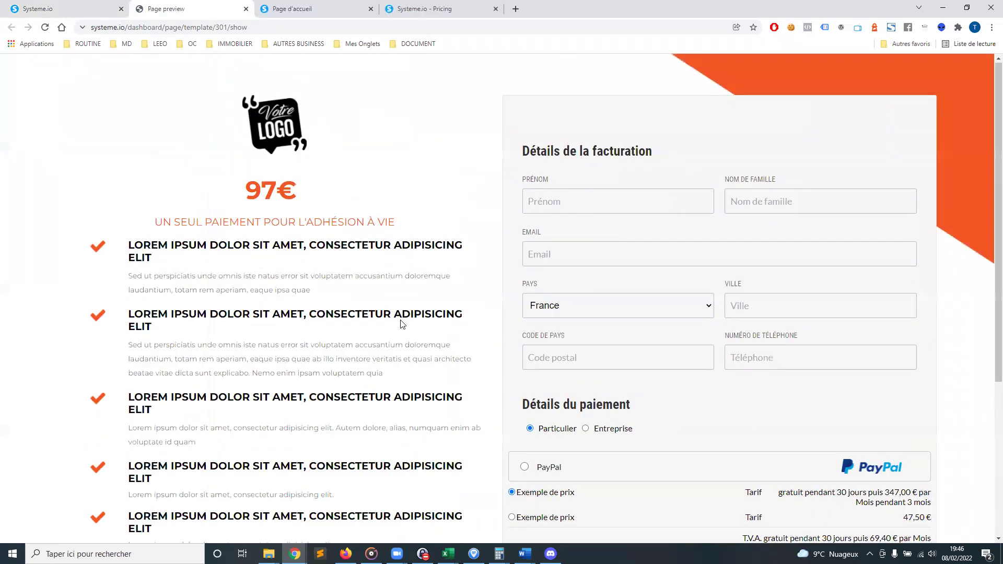
scroll(401, 327, "down", 5)
scroll(394, 365, "up", 2)
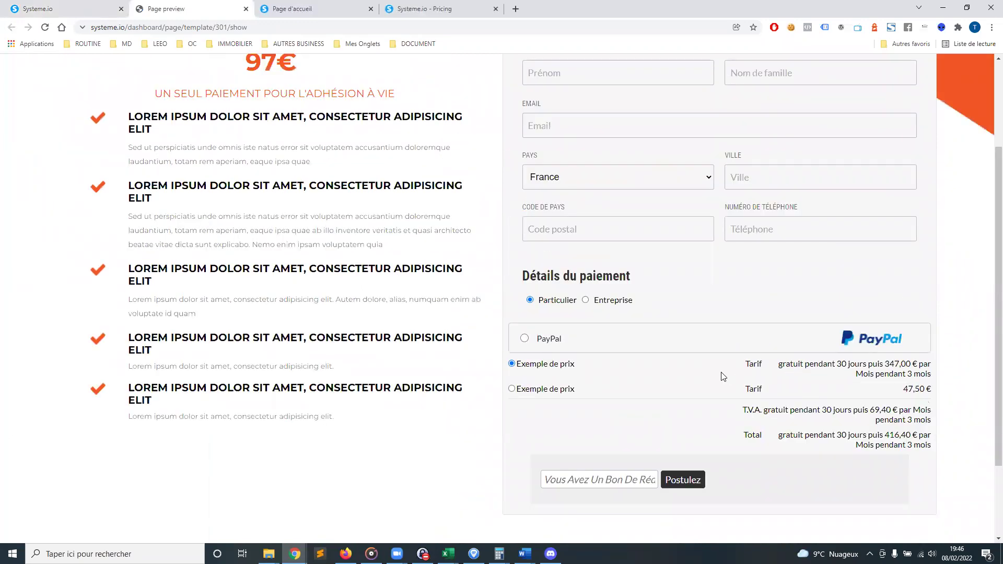
scroll(461, 372, "up", 3)
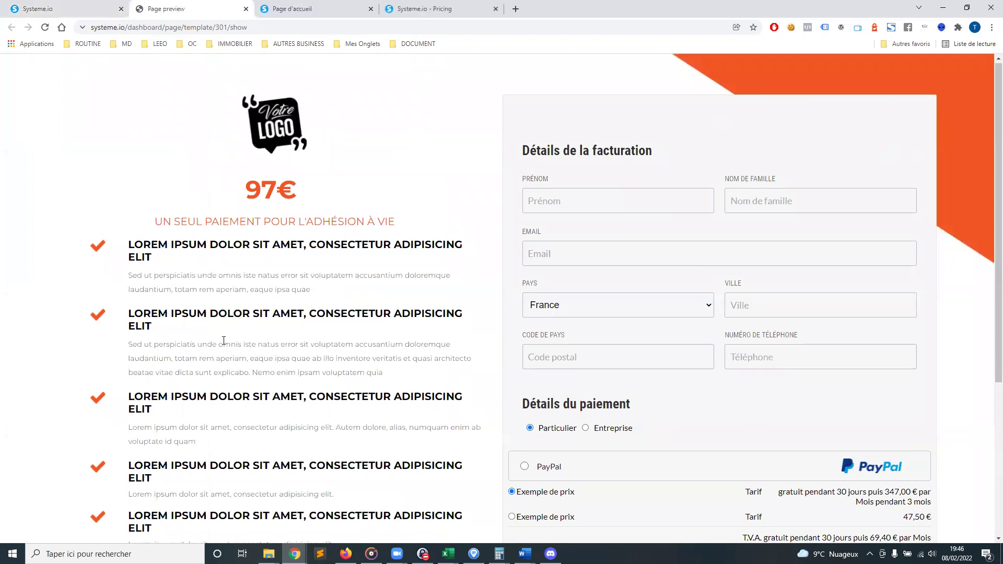
left_click_drag(127, 241, 329, 441)
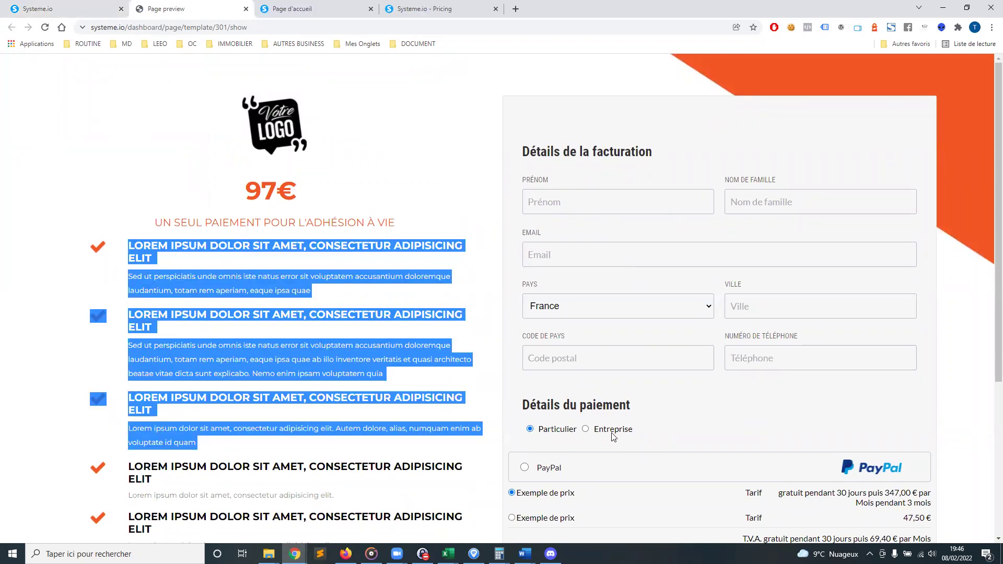
scroll(614, 437, "down", 3)
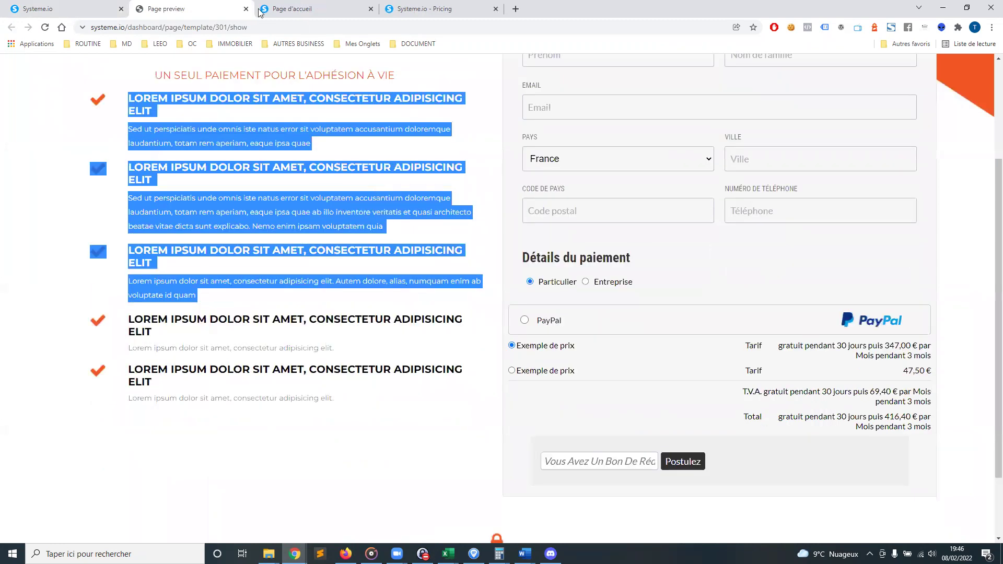
scroll(358, 103, "down", 2)
key("ctrl+w")
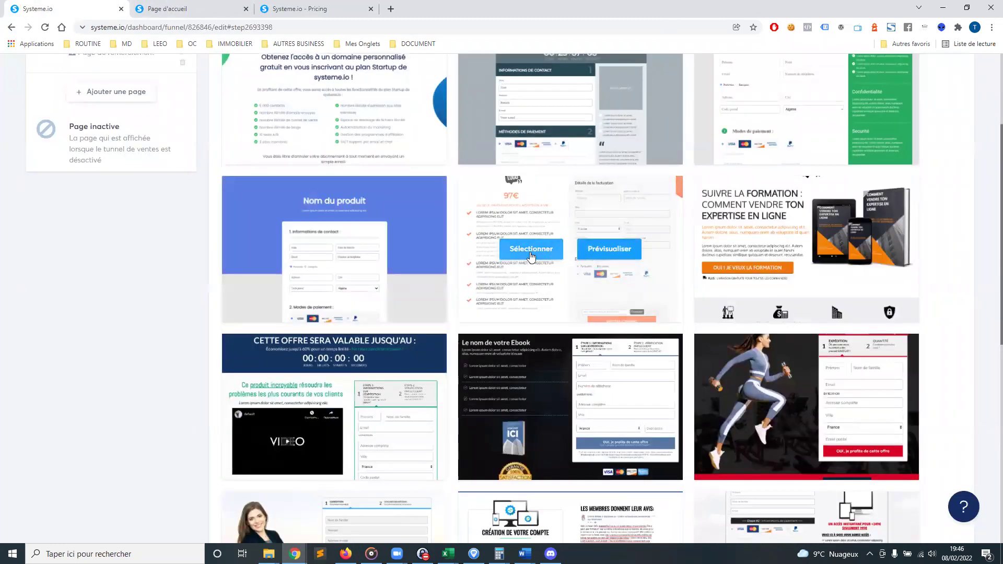
Apply the 97€ order template and save the step with page path mon-eveil
left_click(531, 256)
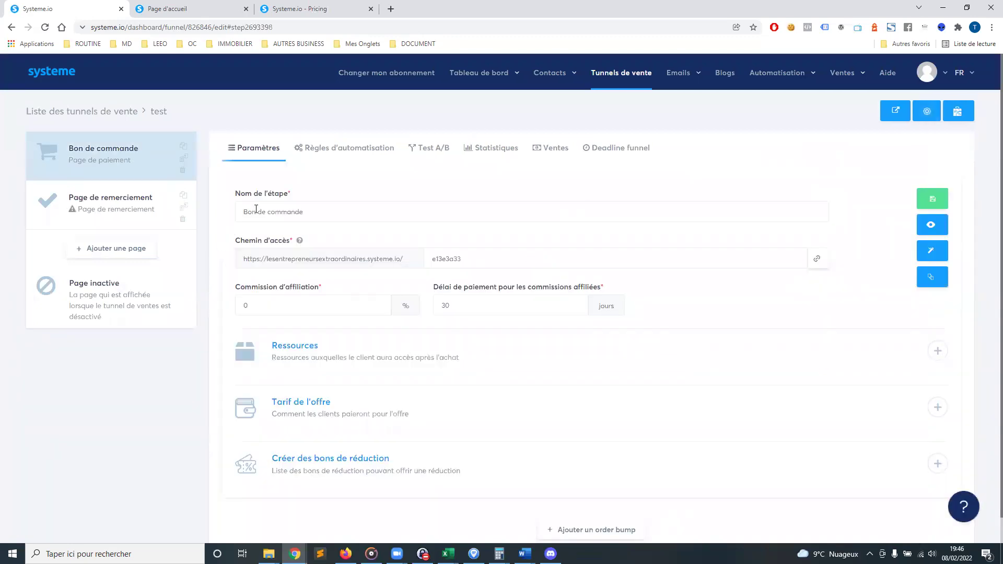
left_click_drag(468, 259, 432, 261)
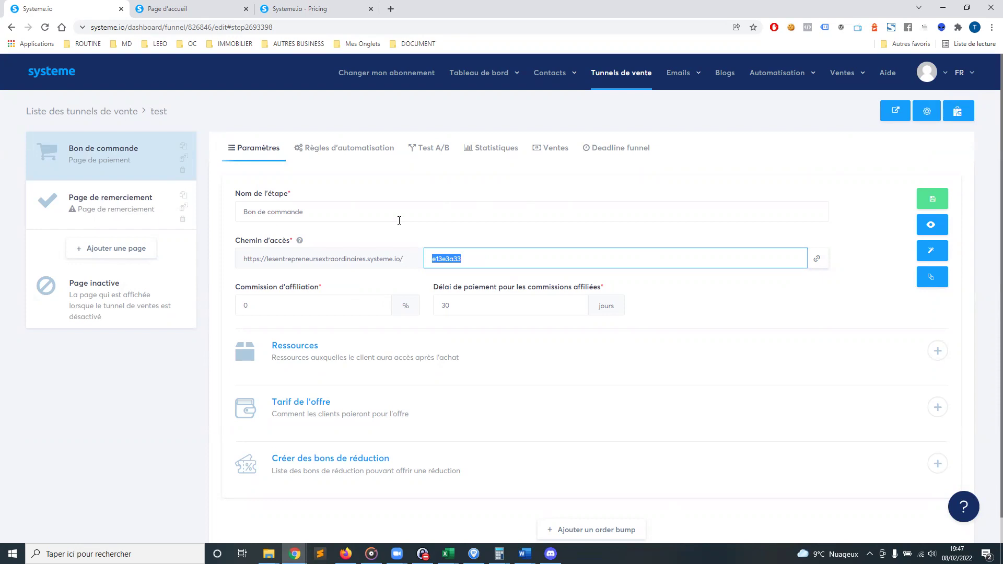
type("mon-eveil")
left_click_drag(435, 262, 476, 260)
scroll(328, 411, "down", 1)
left_click(932, 171)
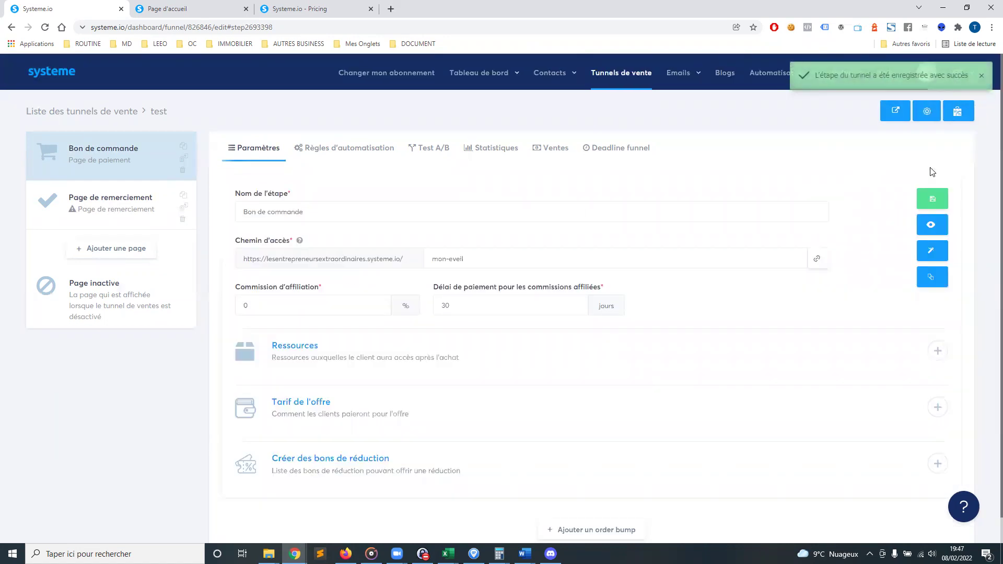
Copy the order page link and preview the live mon-eveil page in a new tab
left_click(817, 258)
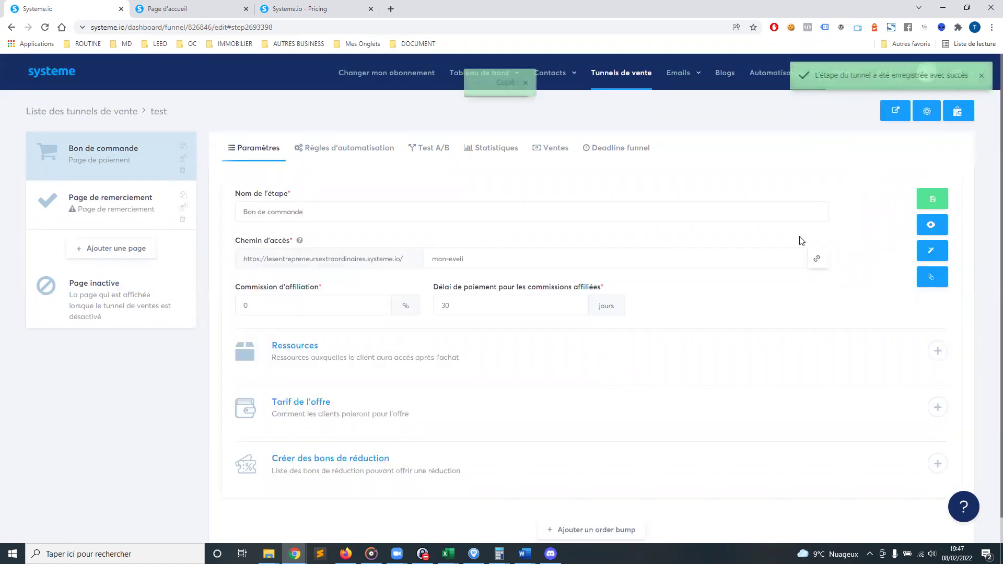
left_click(927, 229)
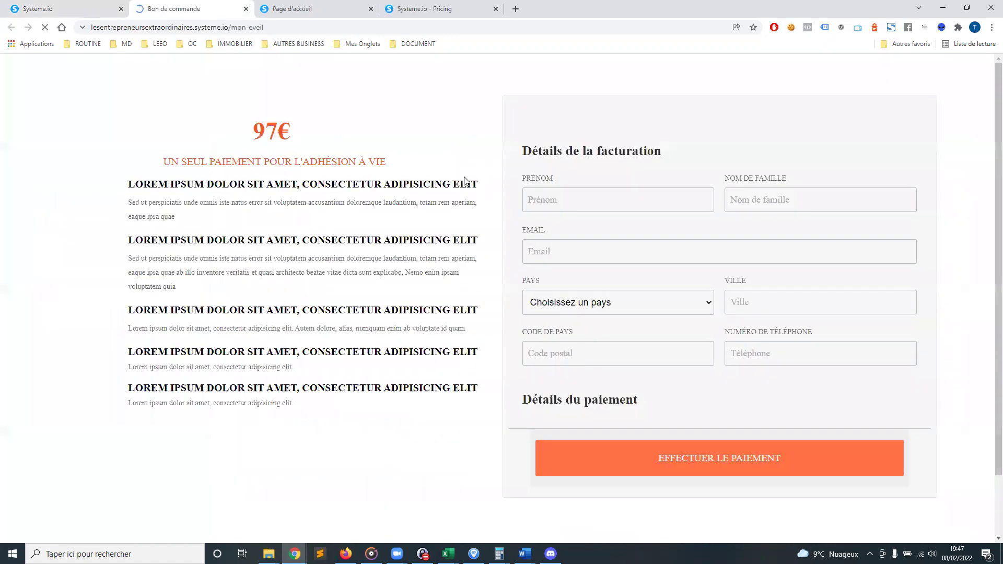
left_click(236, 29)
left_click(374, 134)
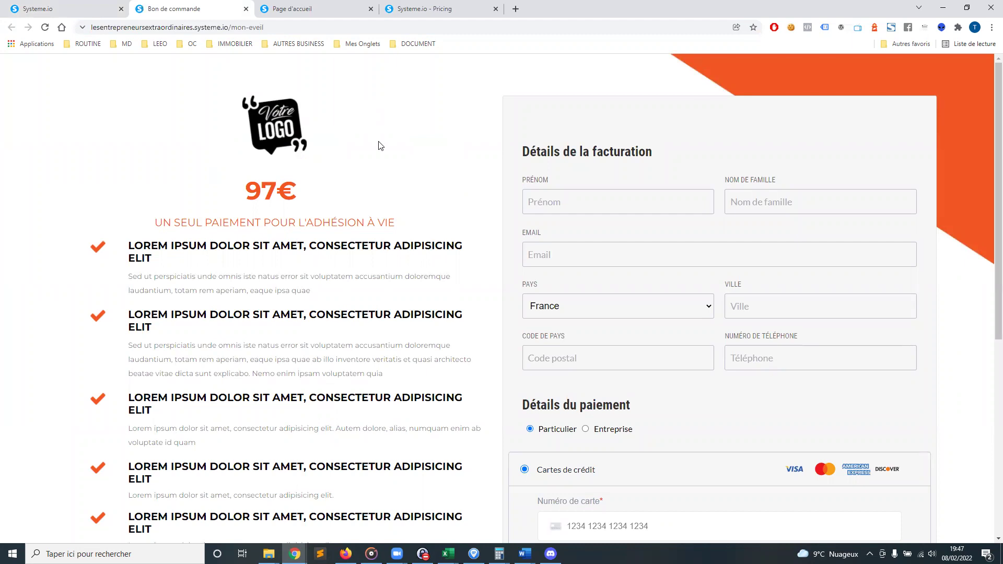
scroll(382, 147, "down", 4)
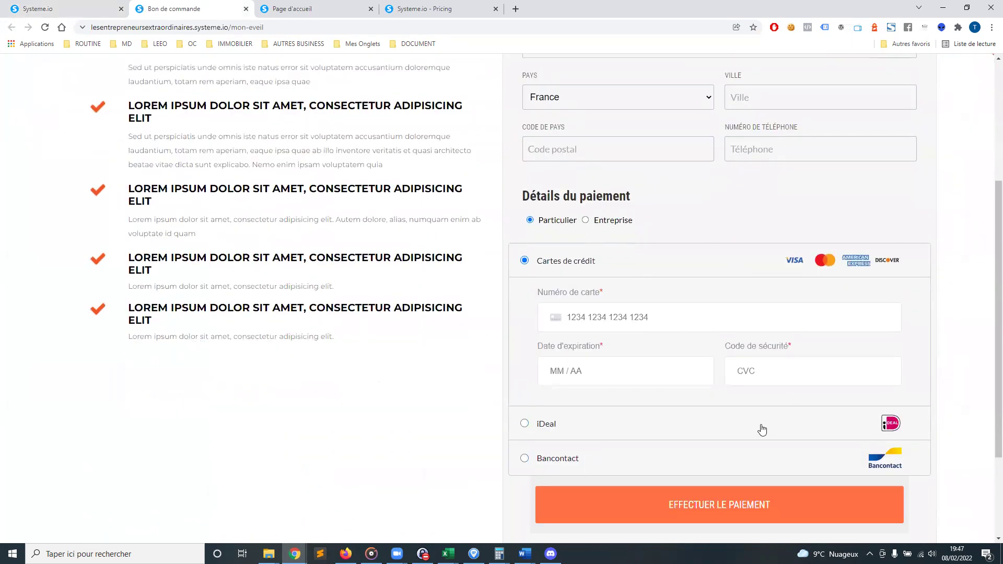
scroll(650, 370, "down", 2)
scroll(650, 370, "up", 6)
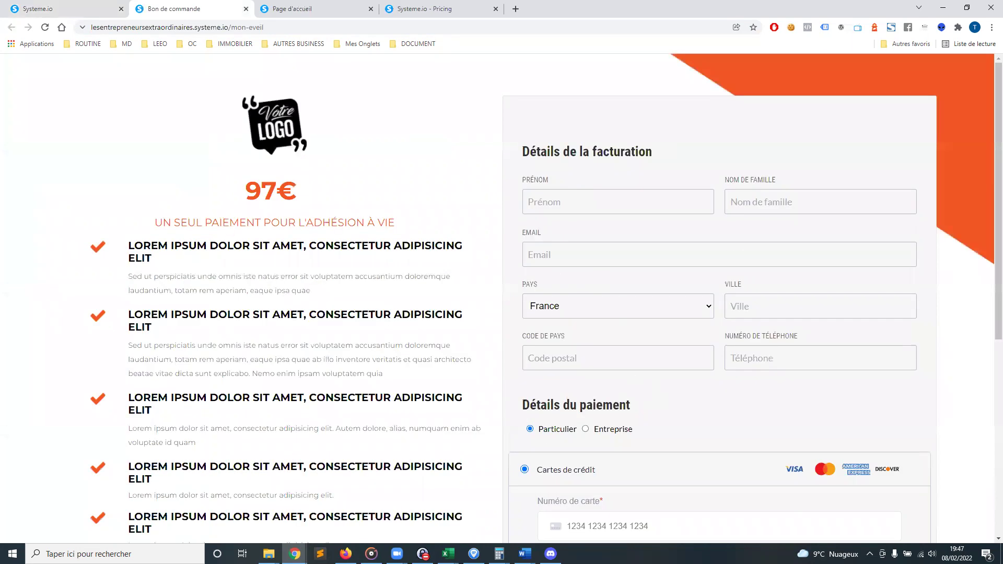
left_click(84, 9)
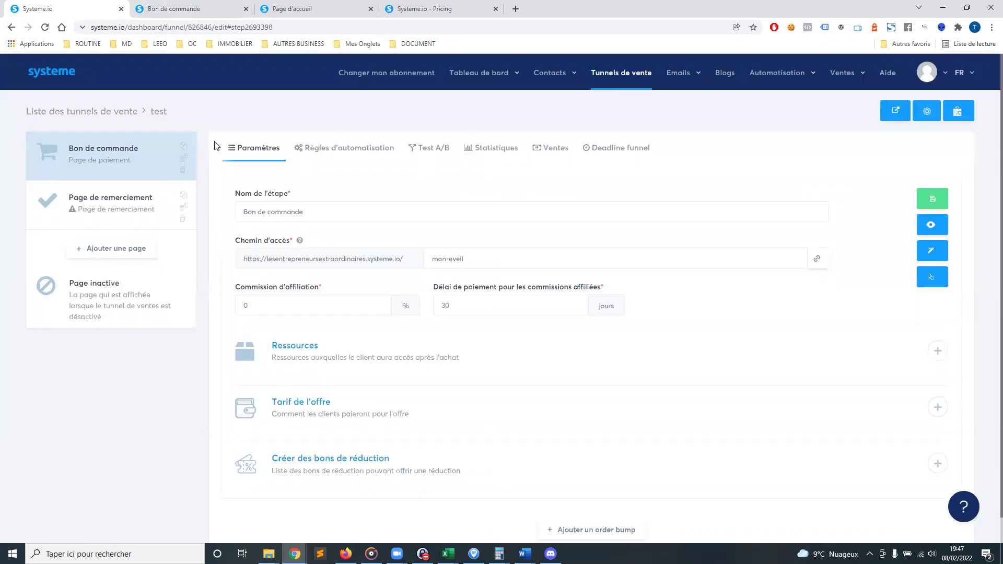
Set the affiliate commission to 30% and add a new buyer resource entry
left_click_drag(237, 297, 479, 308)
left_click(324, 303)
left_click_drag(274, 310, 240, 311)
type("30")
left_click(768, 306)
scroll(360, 342, "down", 1)
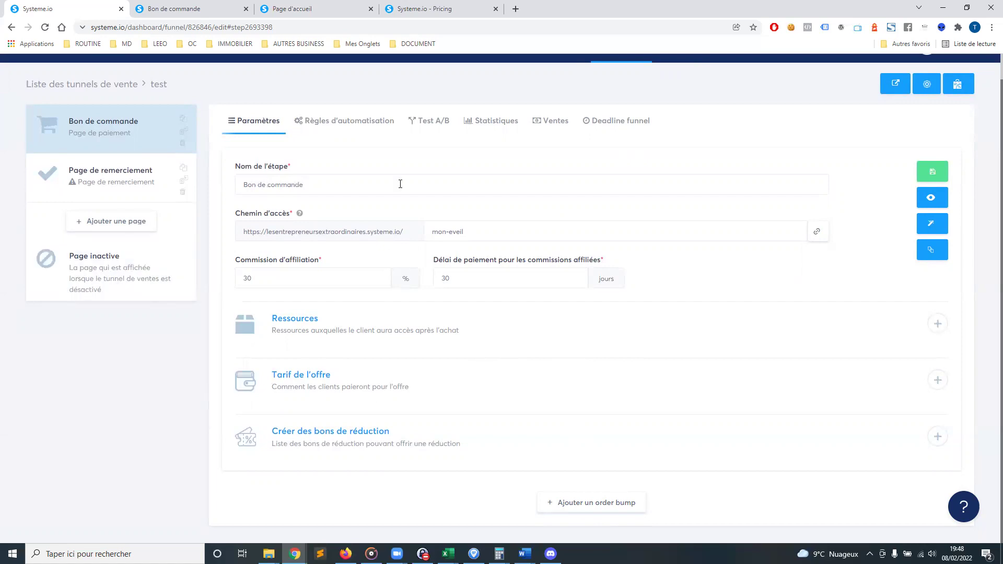
left_click(938, 324)
Make the order resource add the Clients tag, then begin choosing the offer's price
left_click(493, 364)
scroll(493, 364, "down", 1)
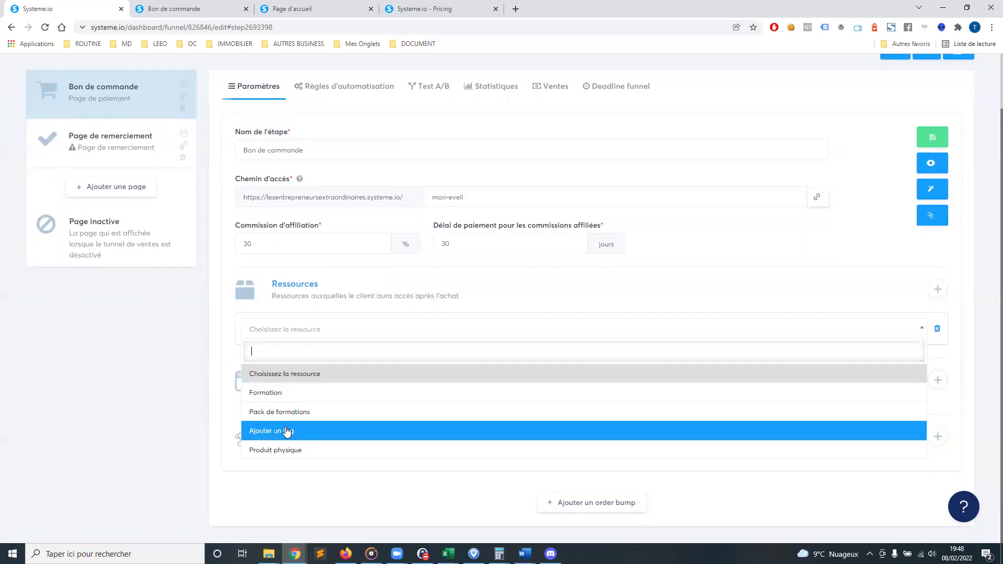
left_click(320, 432)
left_click(315, 369)
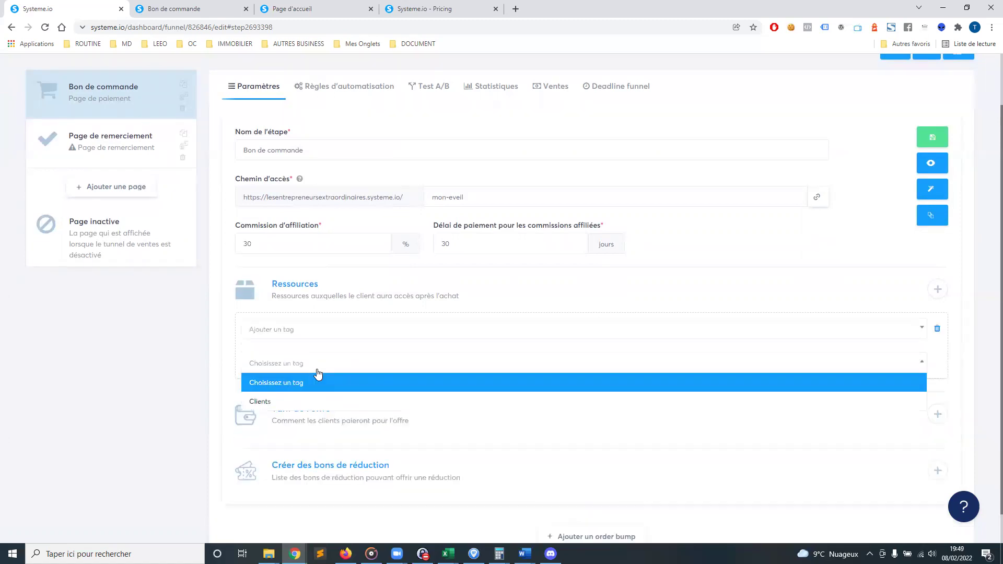
left_click(286, 401)
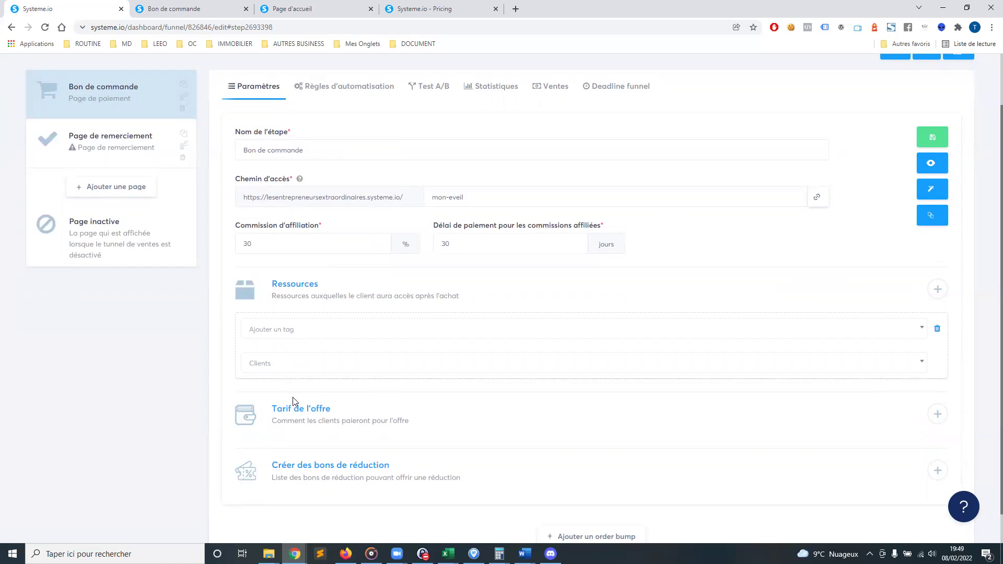
left_click(936, 415)
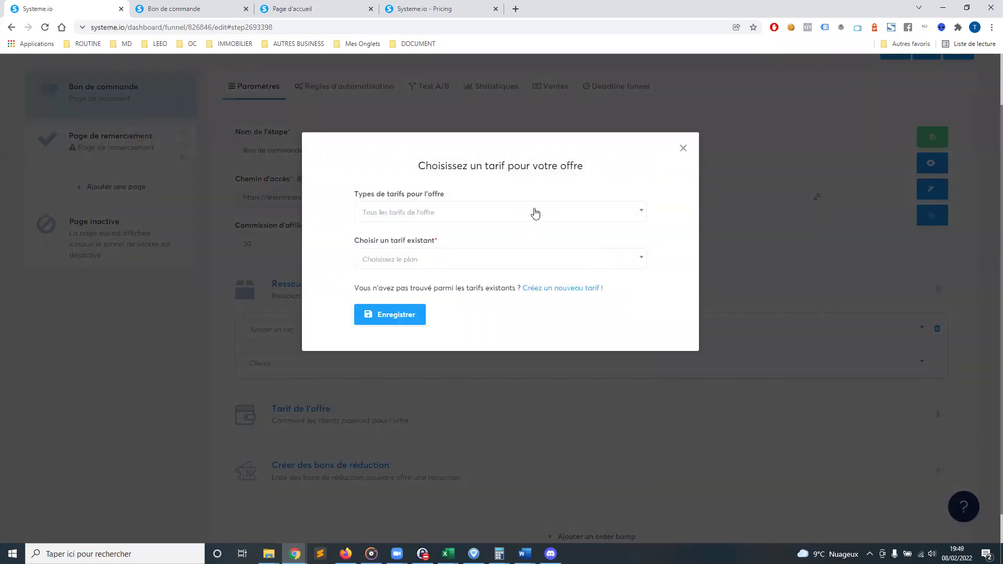
Limit price types to Paiement unique and start a new offer price instead of an existing one
left_click(565, 219)
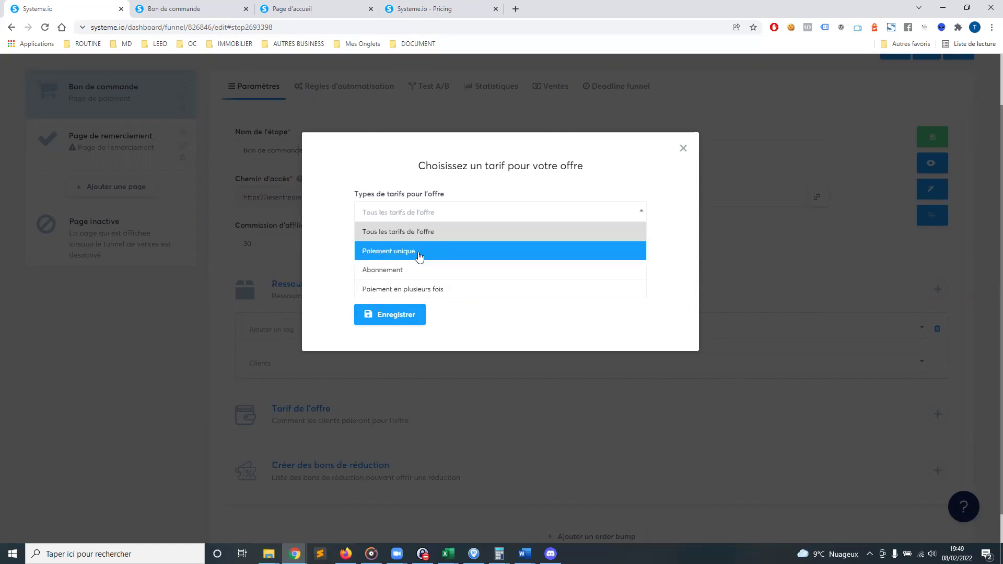
left_click(464, 253)
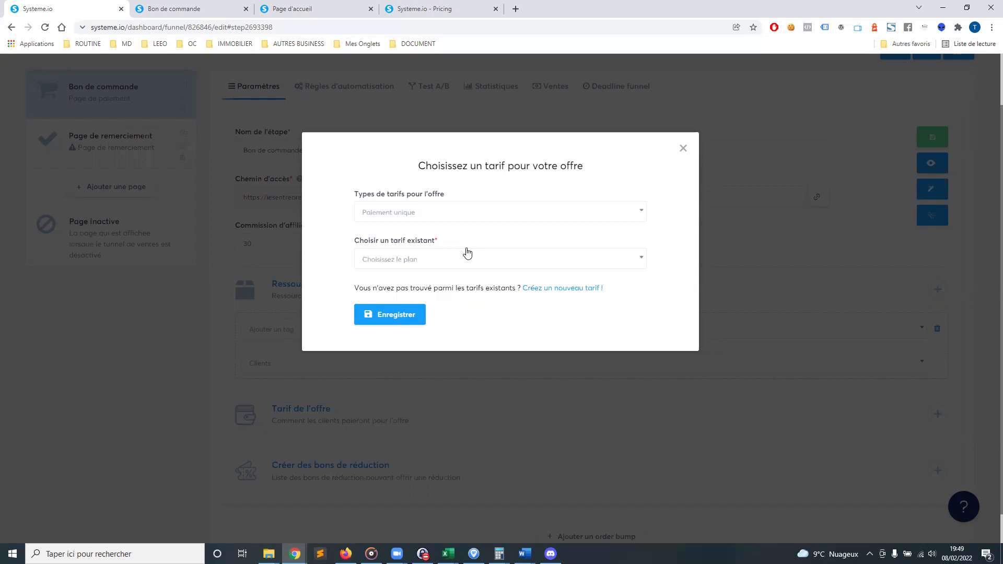
left_click(418, 265)
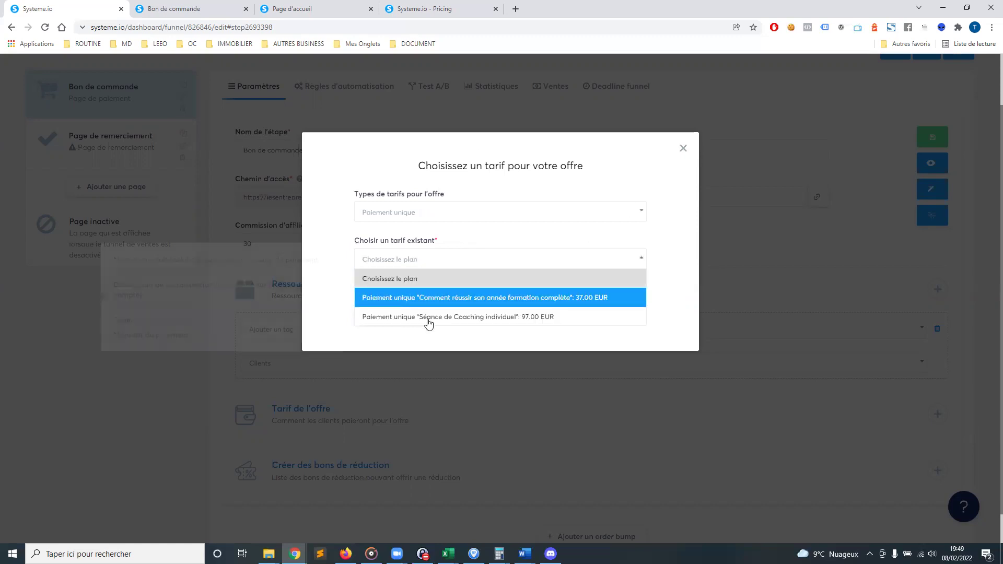
left_click(673, 238)
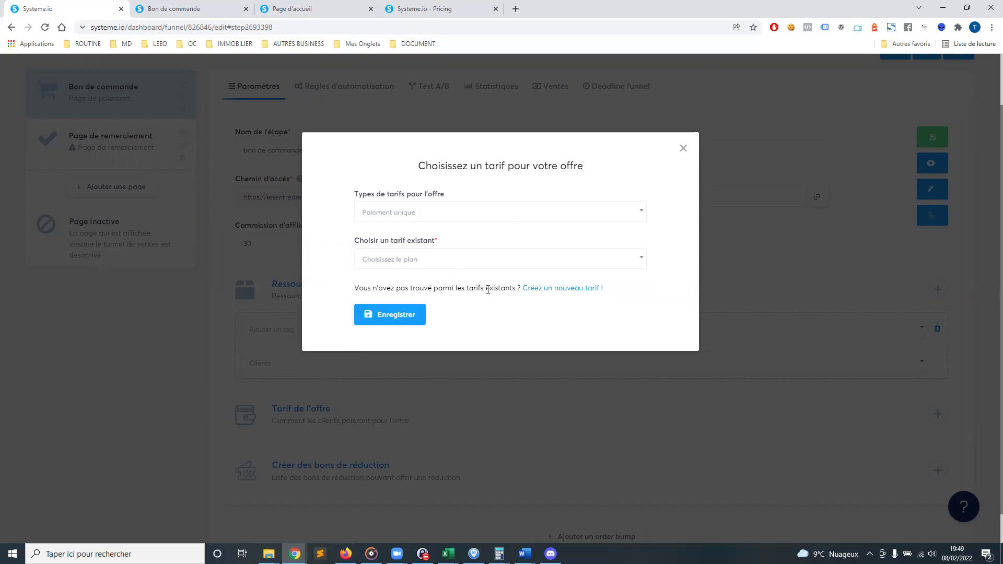
left_click(561, 287)
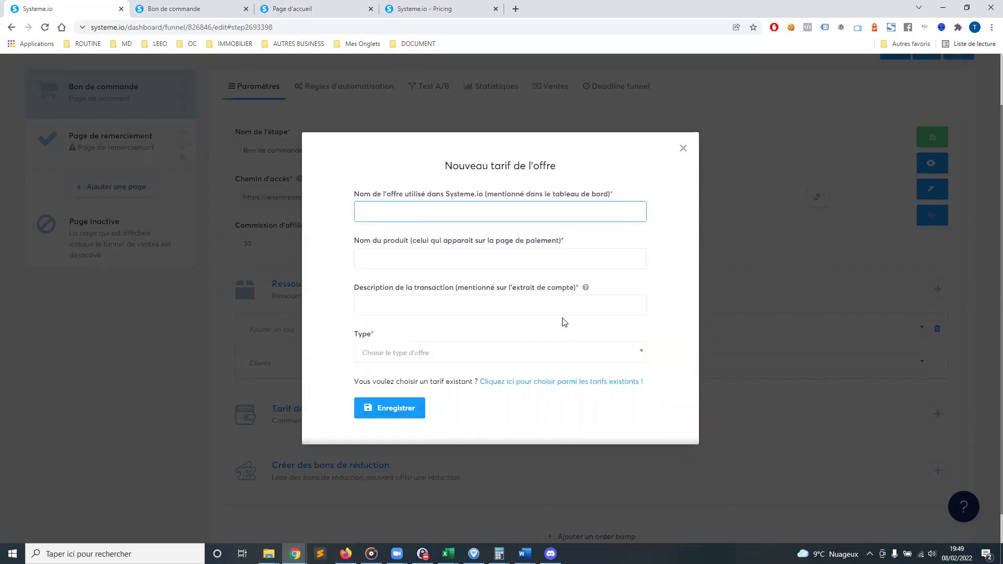
Name the new price Mon eveil, with product Mon eveil and description LEEO-Mon eveil
left_click_drag(363, 195, 452, 195)
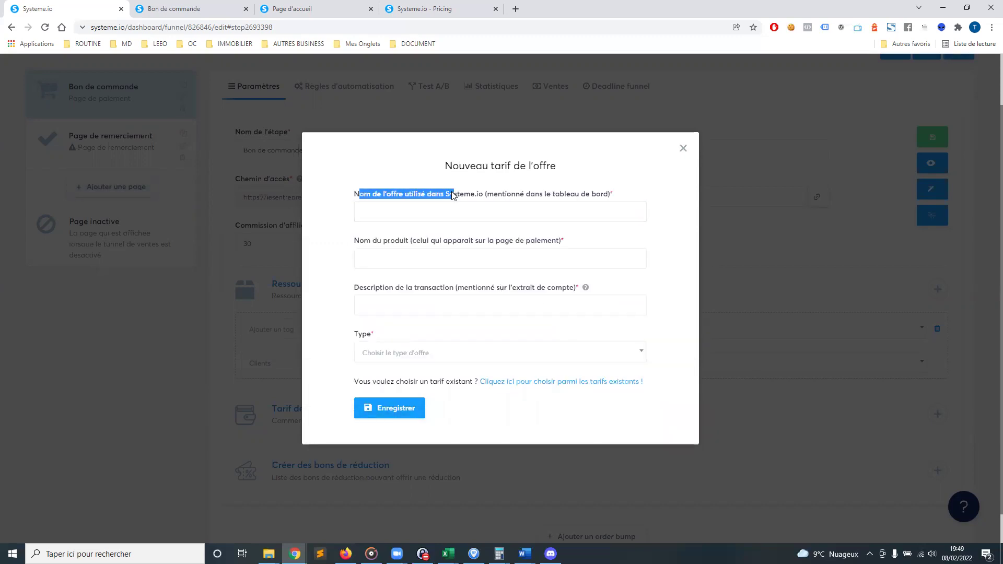
left_click(412, 209)
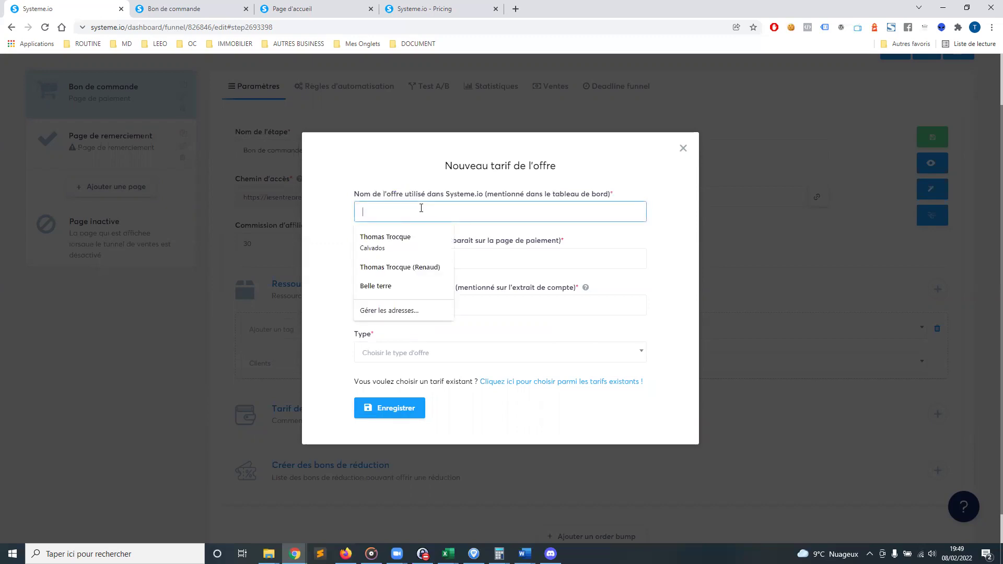
type("Mon eveil")
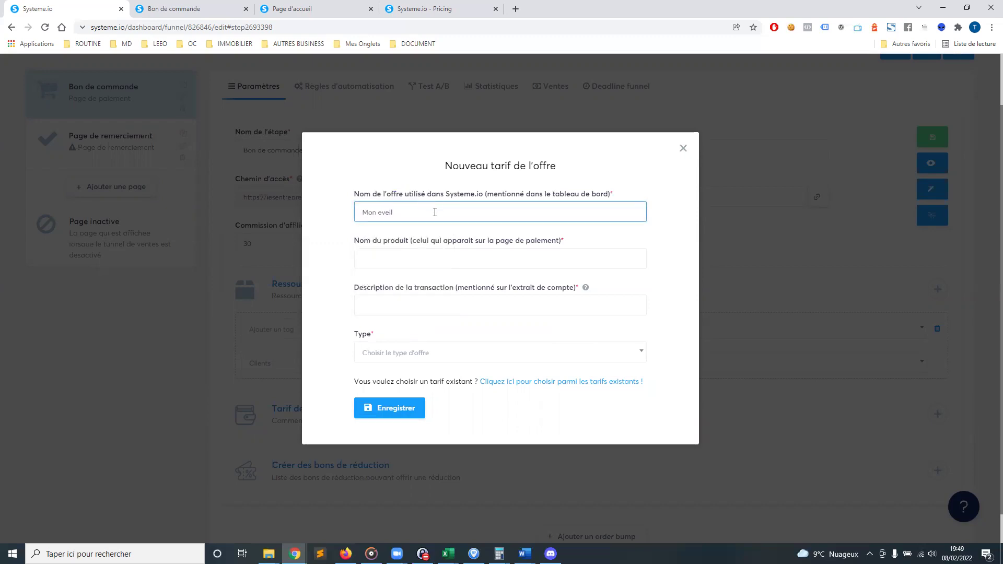
left_click_drag(435, 213, 302, 211)
key("ctrl+c")
left_click(365, 258)
key("ctrl+v")
left_click(468, 308)
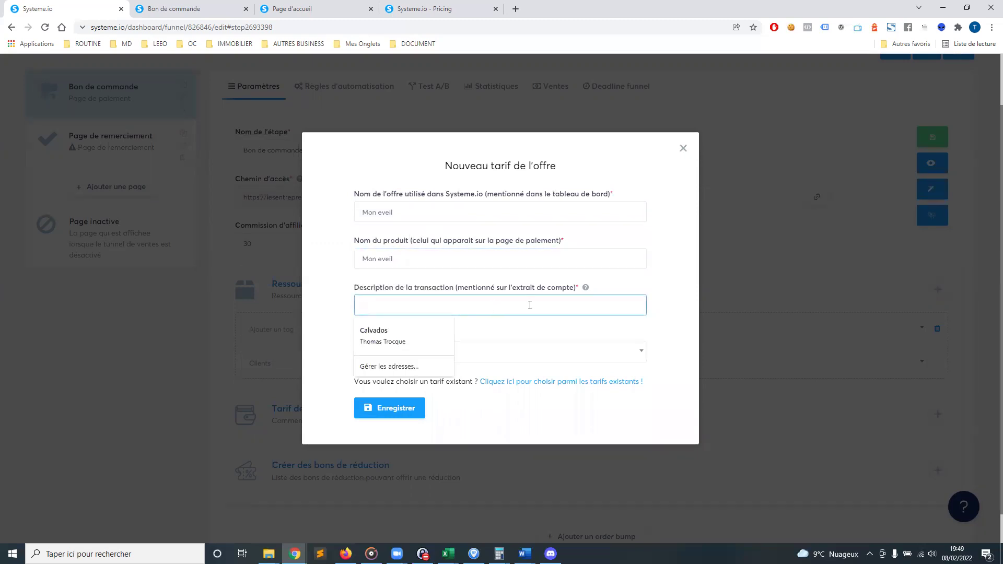
key("ctrl+v")
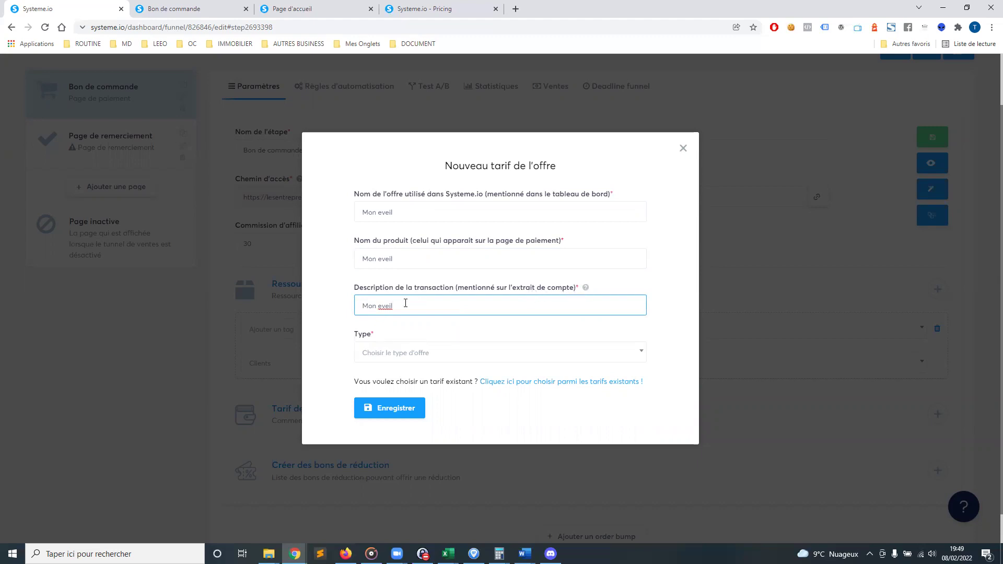
type("LEEO-")
Make it a one-time payment (Paiement unique) of 997 € and save the price
left_click(518, 358)
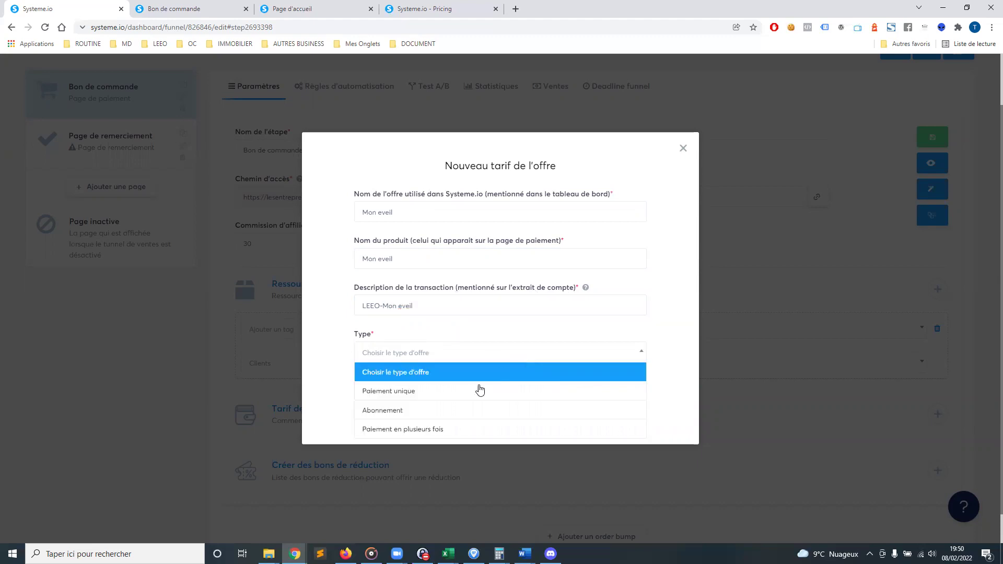
left_click(435, 399)
left_click(382, 400)
type("997")
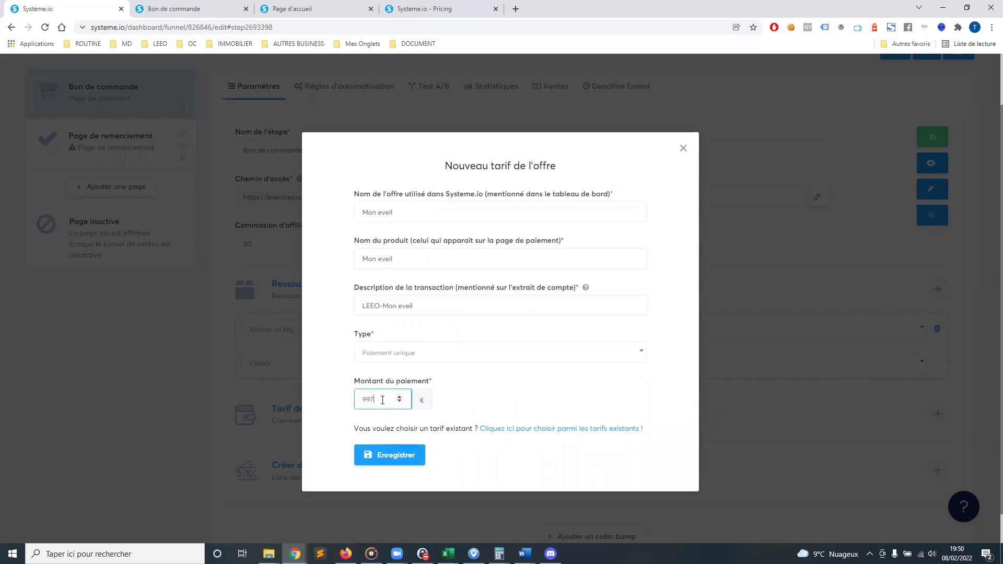
left_click(511, 414)
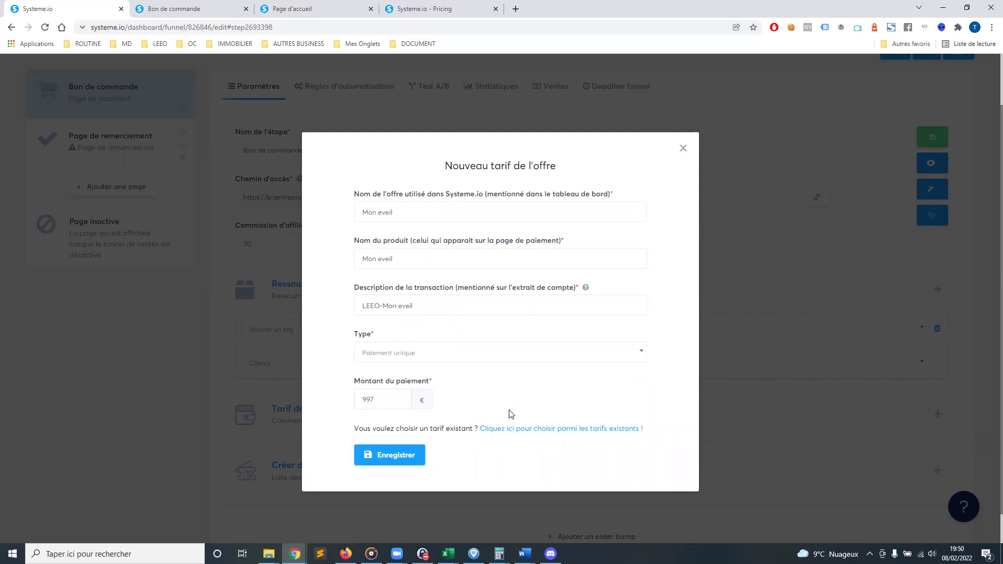
left_click(397, 456)
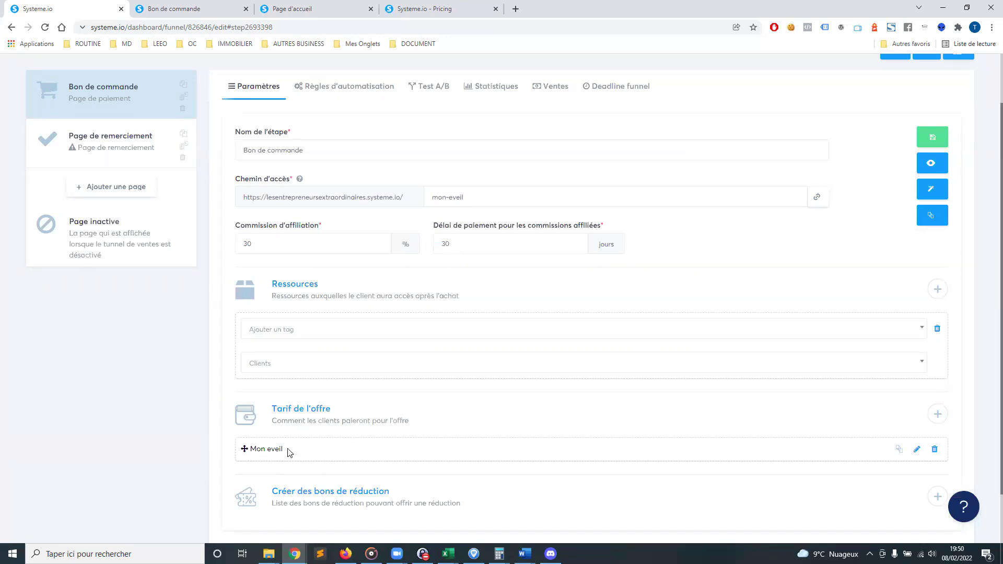
Add the existing one-time Séance de Coaching individuel price to the offer
left_click(938, 415)
left_click(443, 215)
left_click(413, 253)
left_click(439, 264)
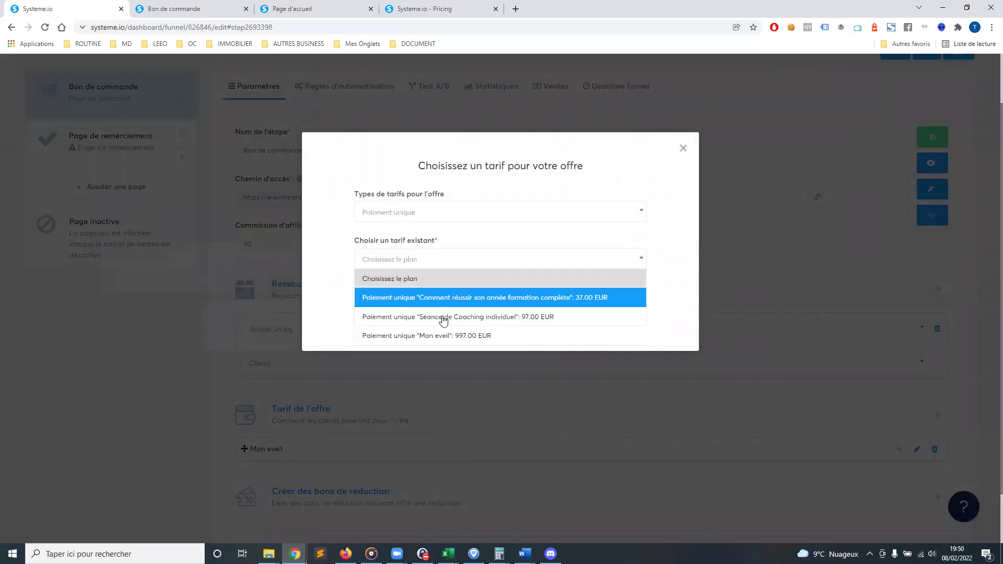
left_click(447, 319)
left_click(391, 418)
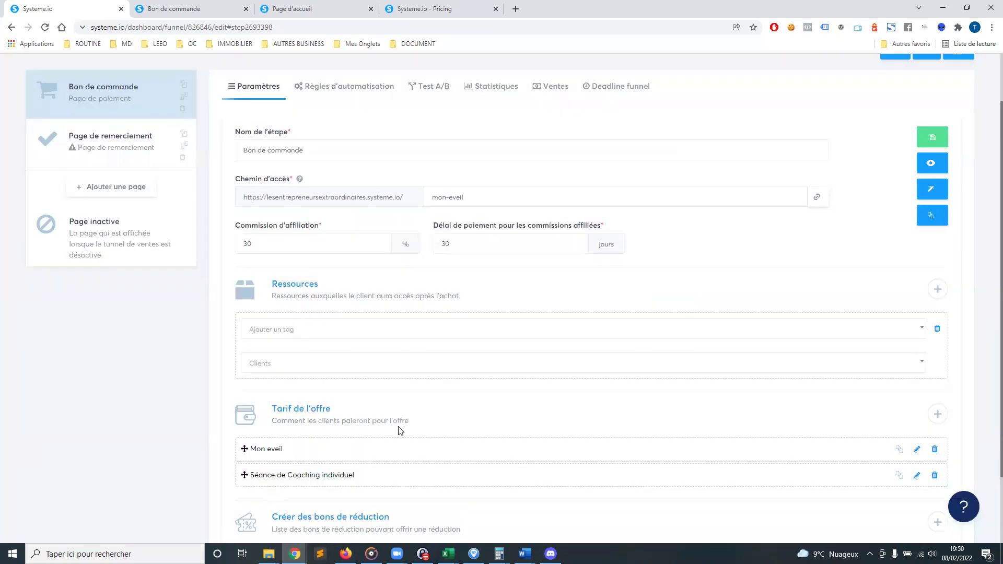
Try adding an order bump, then save the order step settings
scroll(425, 397, "down", 2)
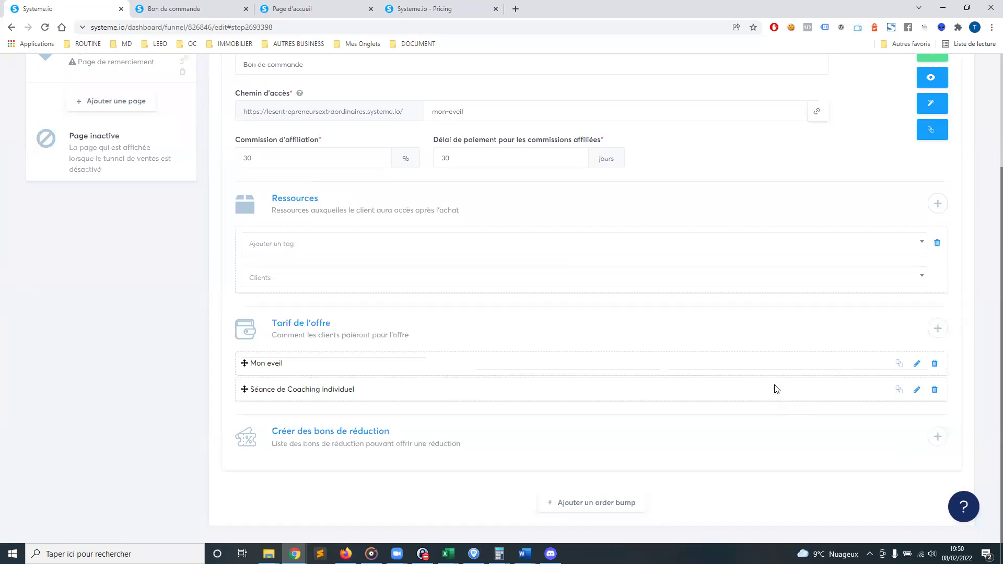
left_click(652, 498)
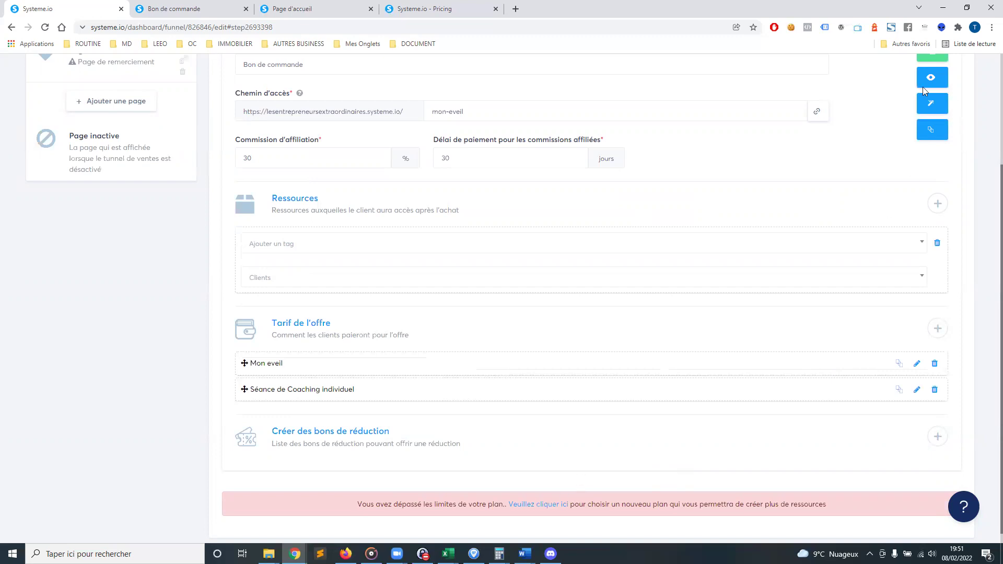
scroll(930, 127, "up", 3)
left_click(935, 203)
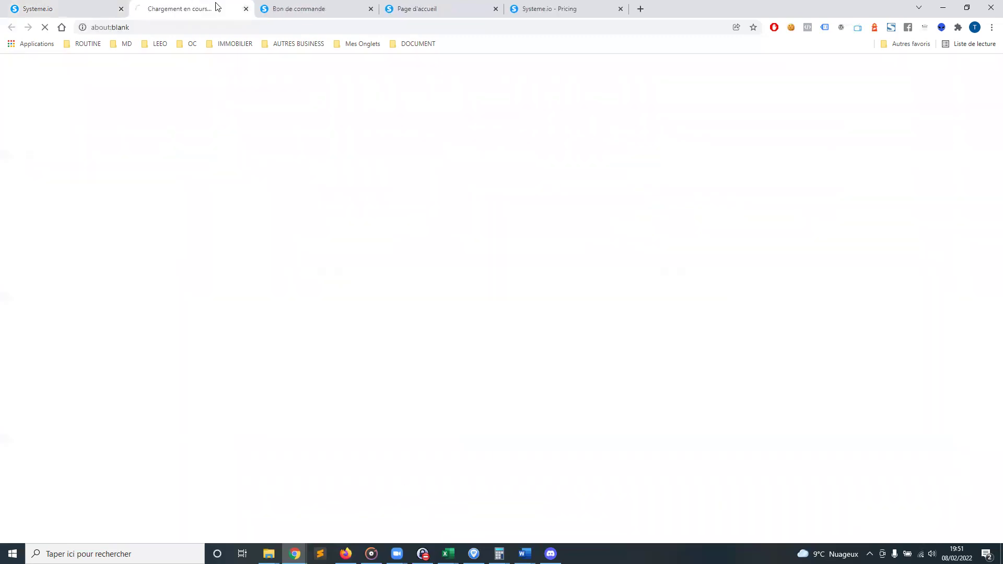
left_click(354, 9)
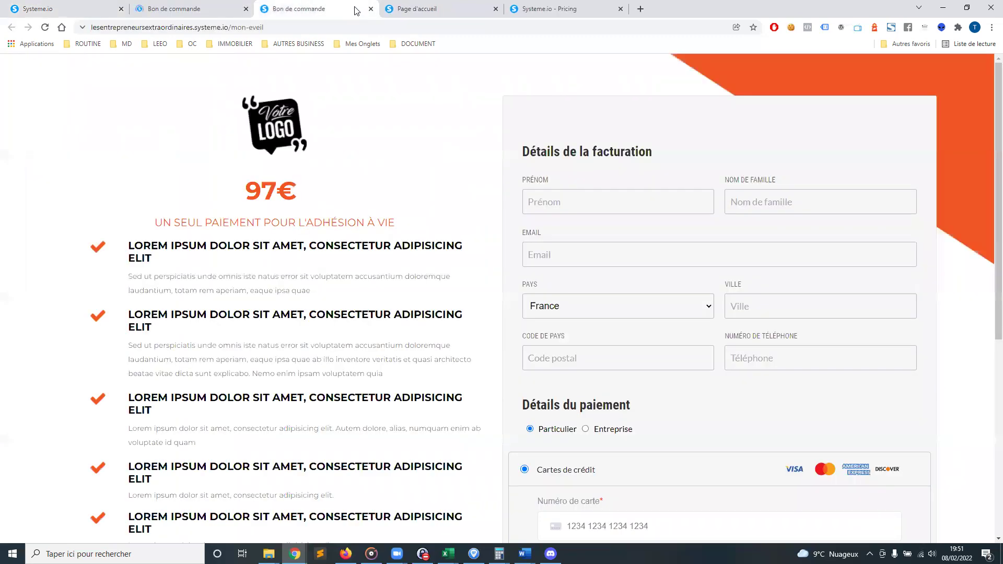
left_click(371, 9)
left_click(199, 5)
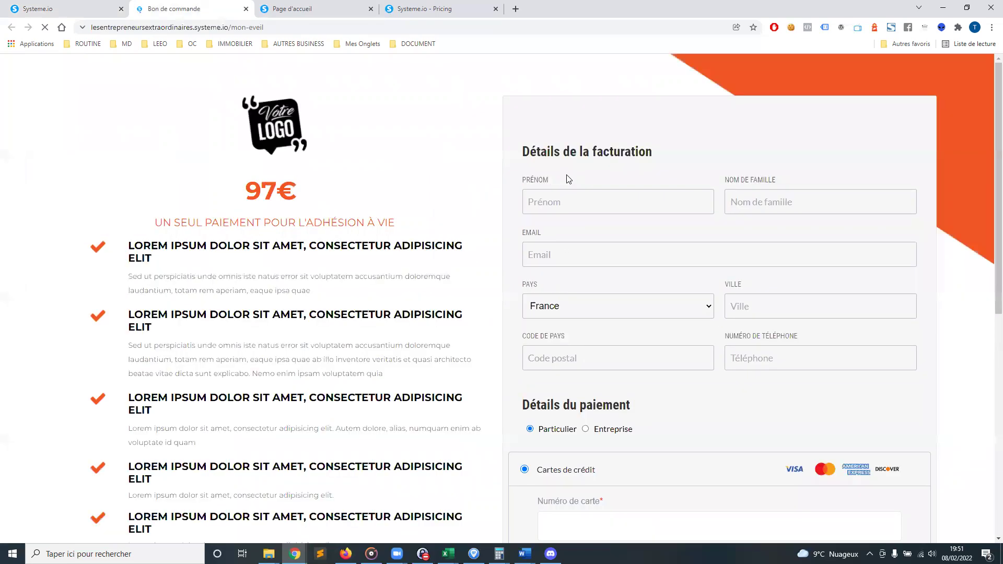
left_click_drag(243, 189, 313, 420)
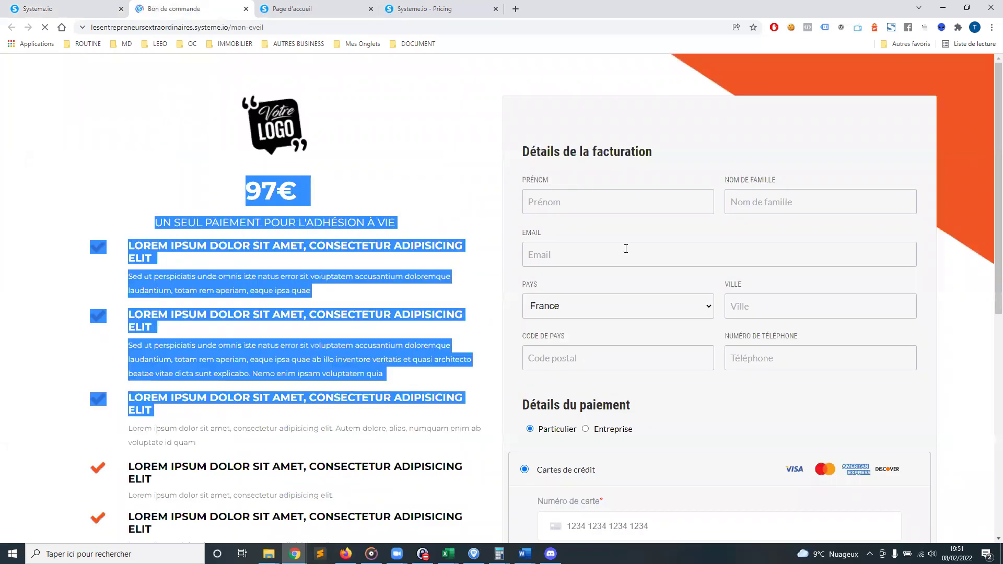
left_click(373, 187)
scroll(640, 336, "down", 8)
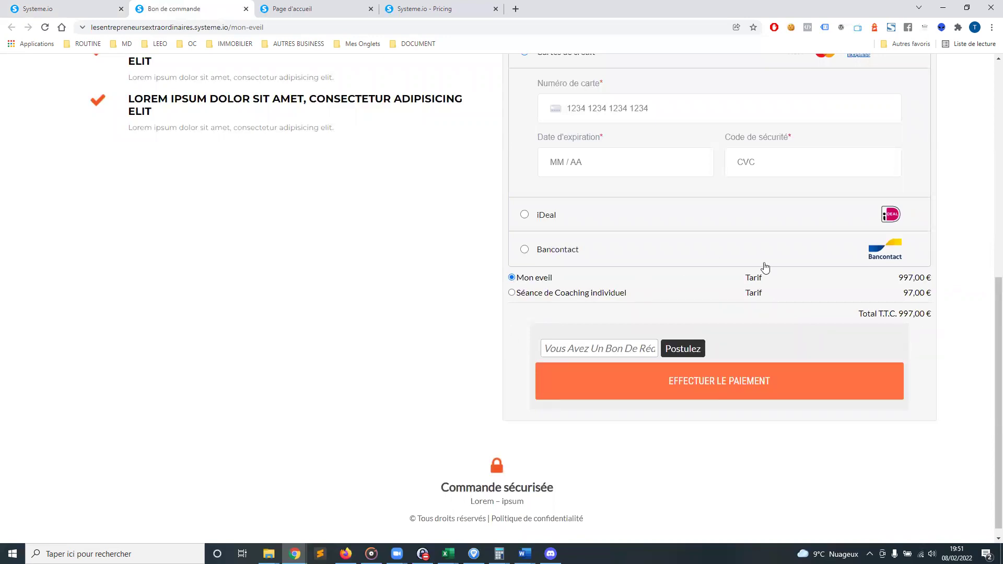
left_click(512, 293)
left_click(526, 281)
left_click(532, 294)
left_click(534, 278)
left_click(536, 295)
left_click(536, 282)
left_click(539, 296)
left_click(541, 282)
scroll(183, 77, "up", 8)
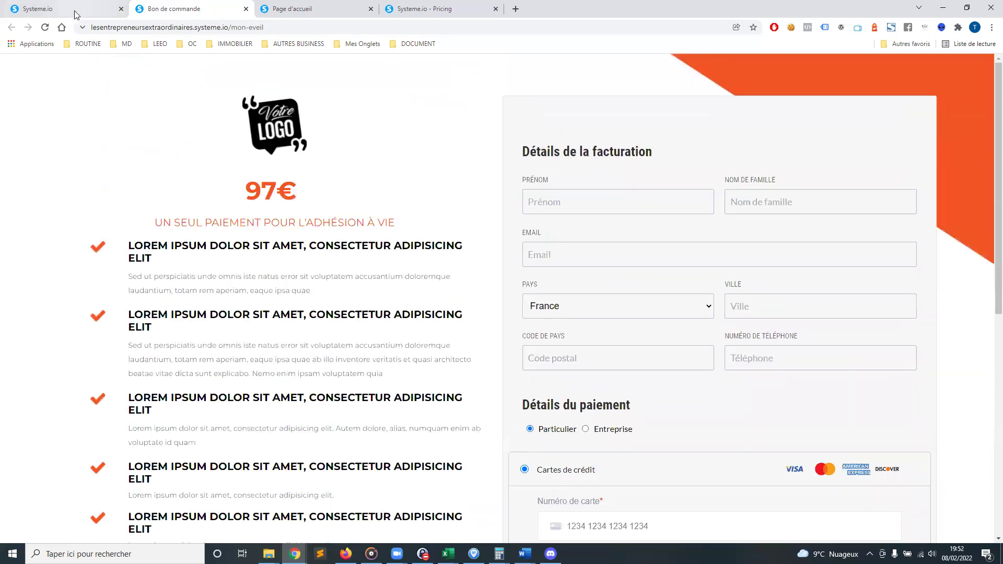
left_click(76, 10)
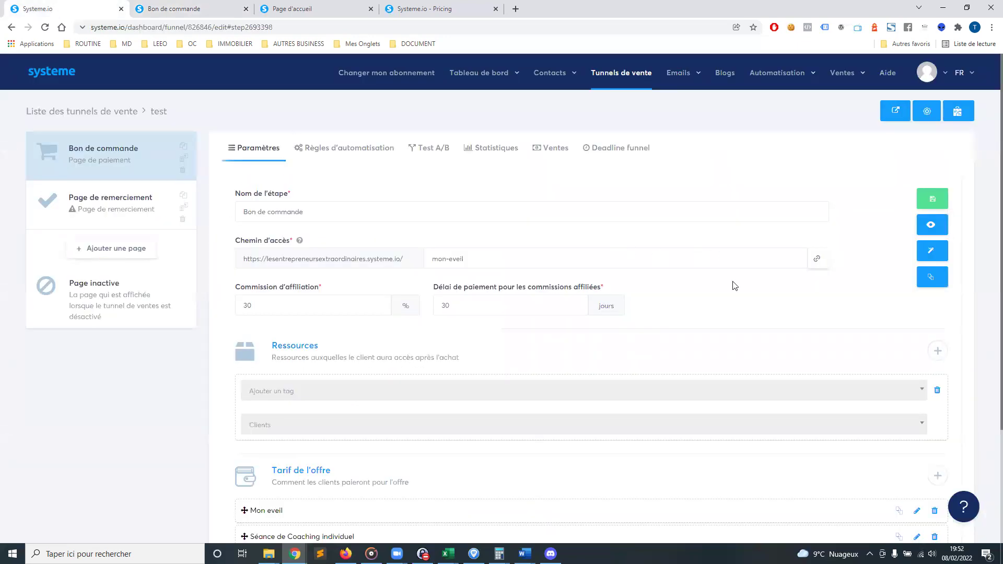
scroll(511, 296, "down", 3)
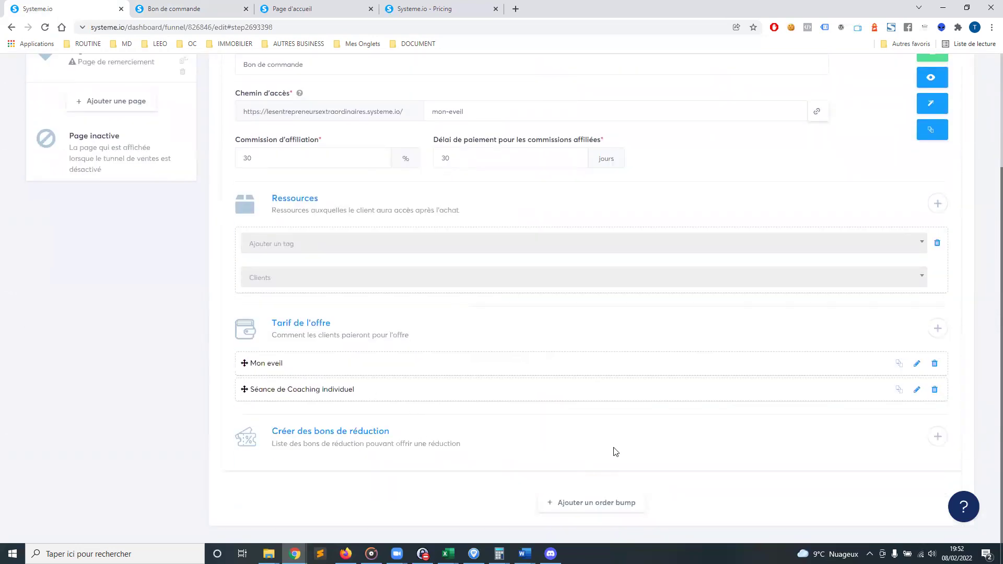
scroll(615, 452, "up", 3)
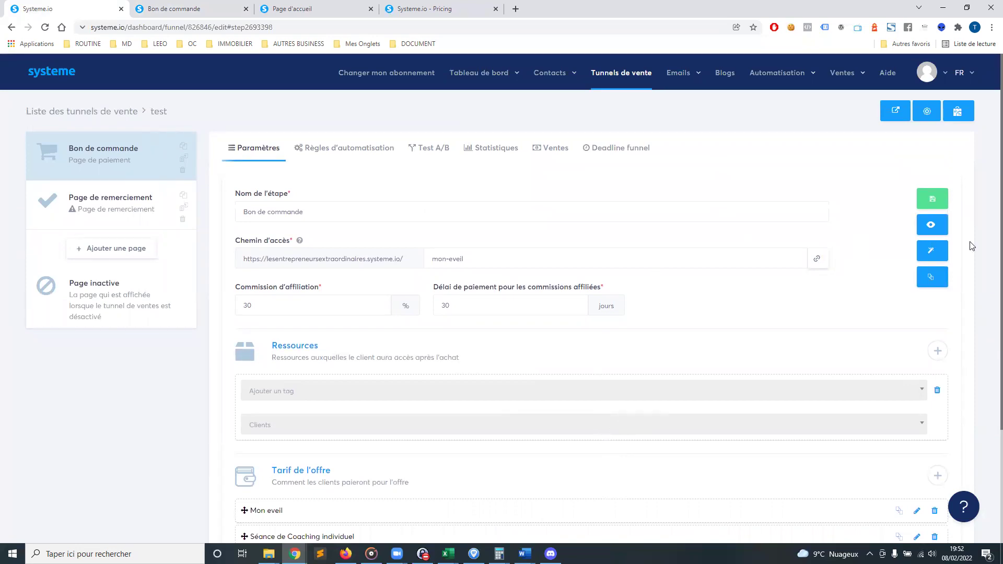
In the order page editor, move Ville below the country field and add a struck-through 997€ price
left_click(932, 252)
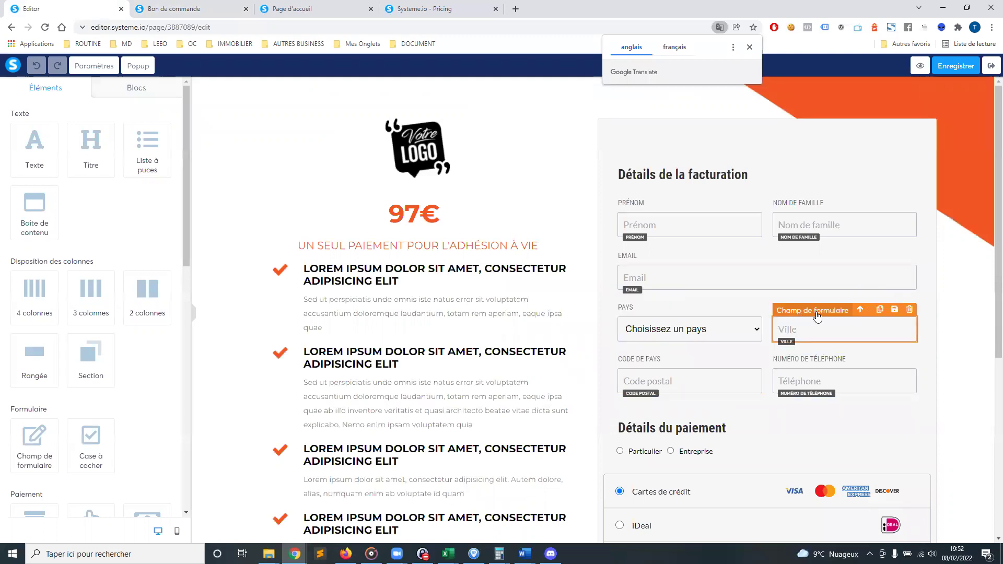
left_click_drag(814, 331, 690, 344)
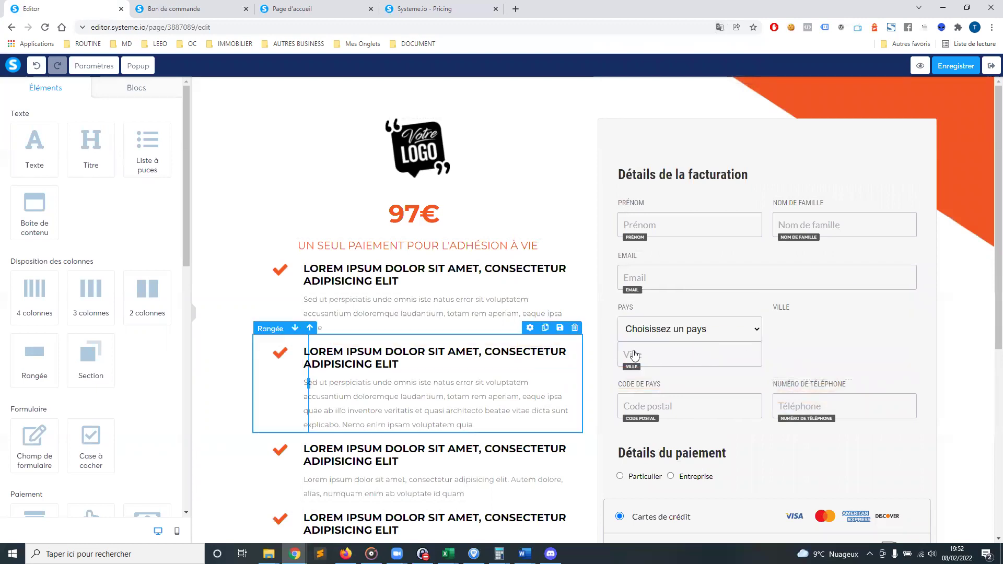
left_click(392, 216)
left_click(436, 211)
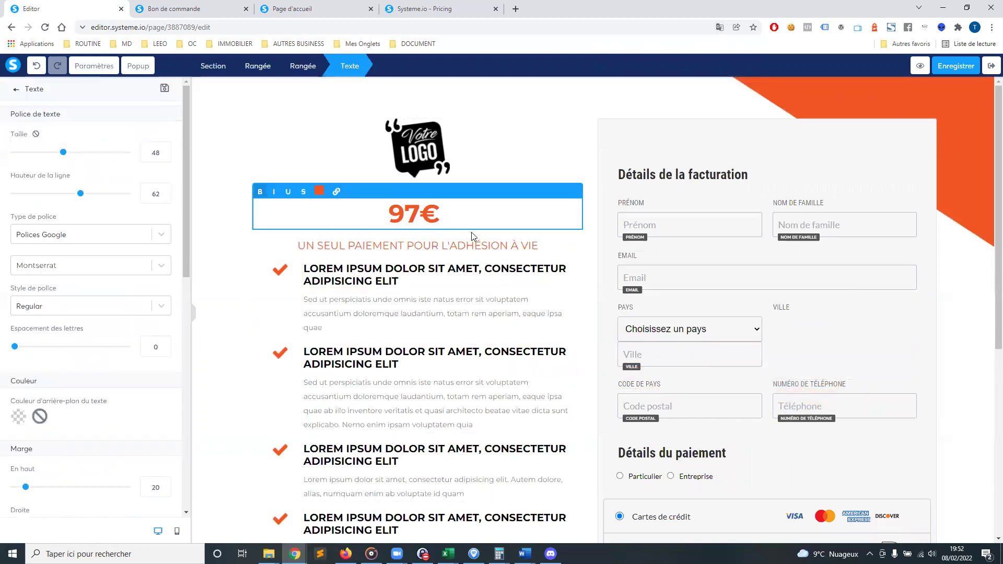
type("997")
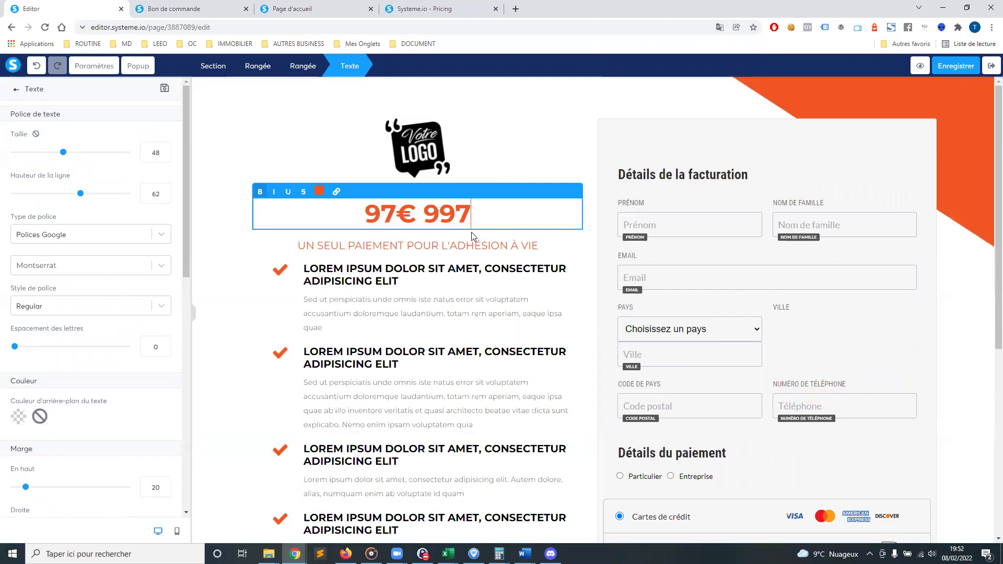
type("€")
left_click_drag(481, 215, 415, 210)
left_click(303, 191)
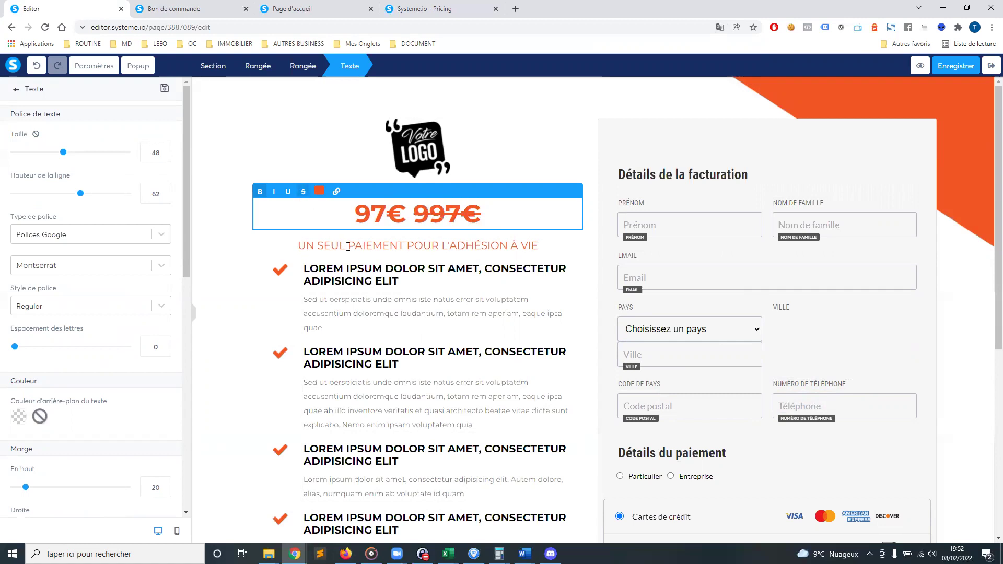
left_click(249, 292)
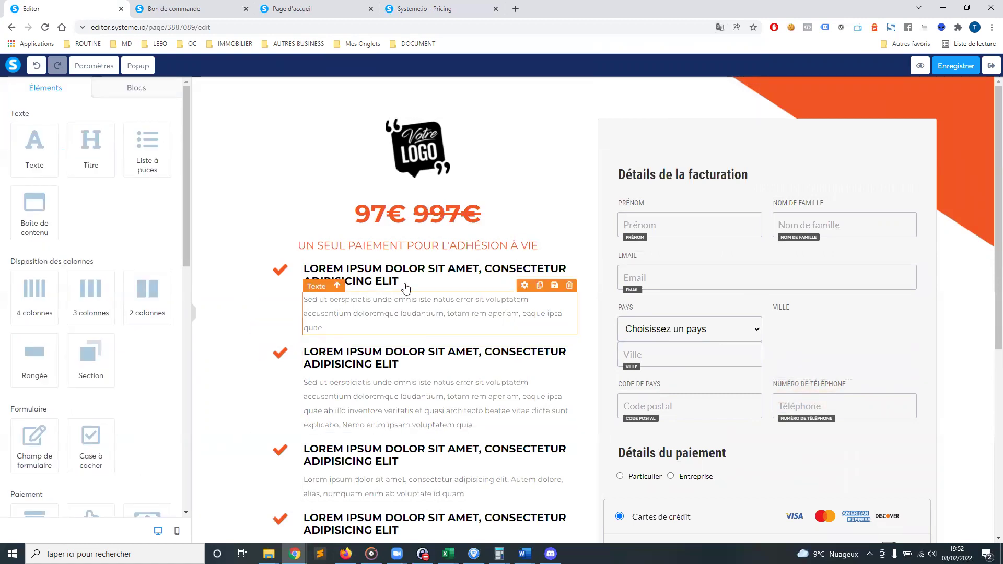
Colour the 997€ price text dark brown
double_click(420, 215)
left_click(319, 191)
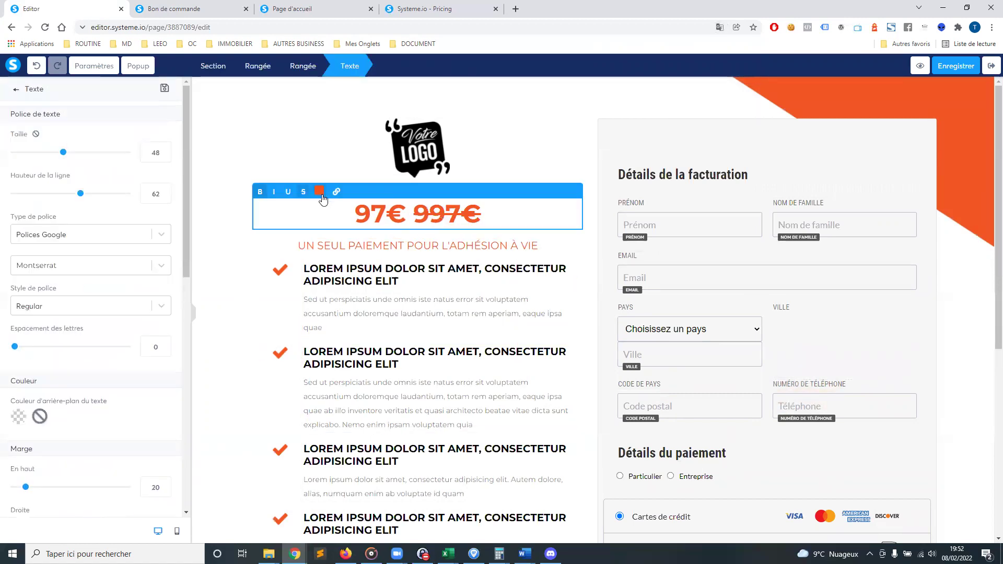
left_click(333, 256)
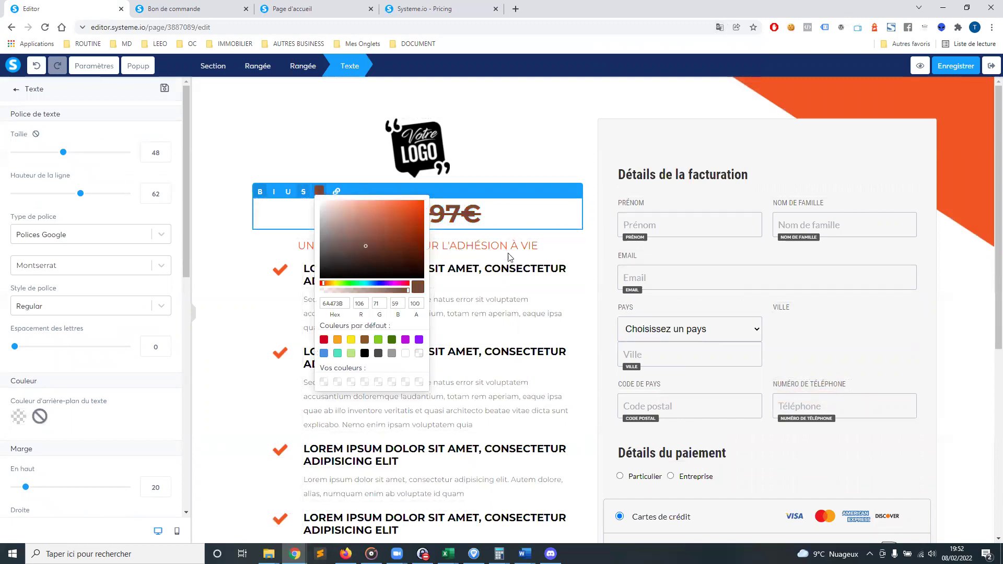
left_click(509, 258)
Select the placeholder logo and open the library of previously uploaded images
left_click(570, 145)
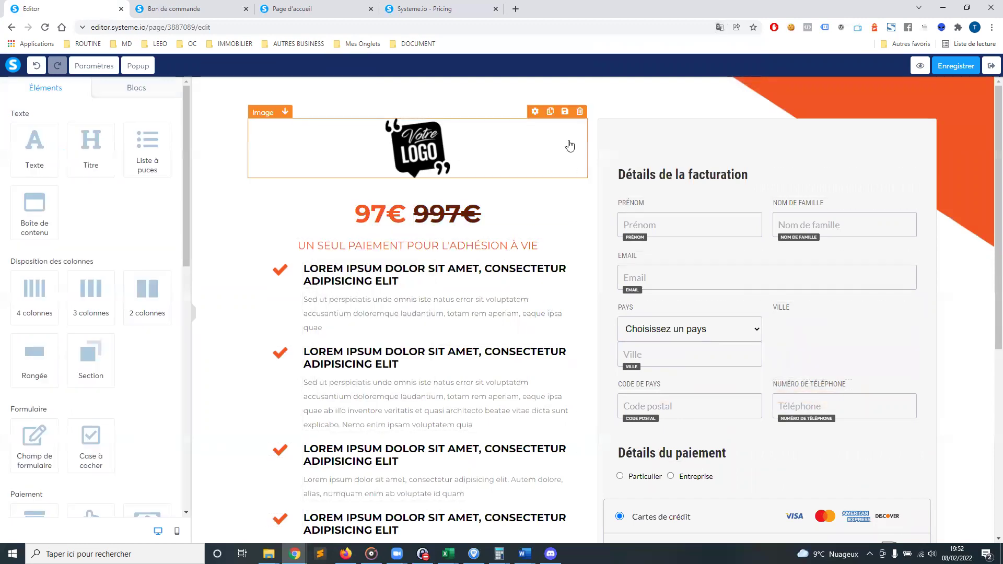
left_click(420, 146)
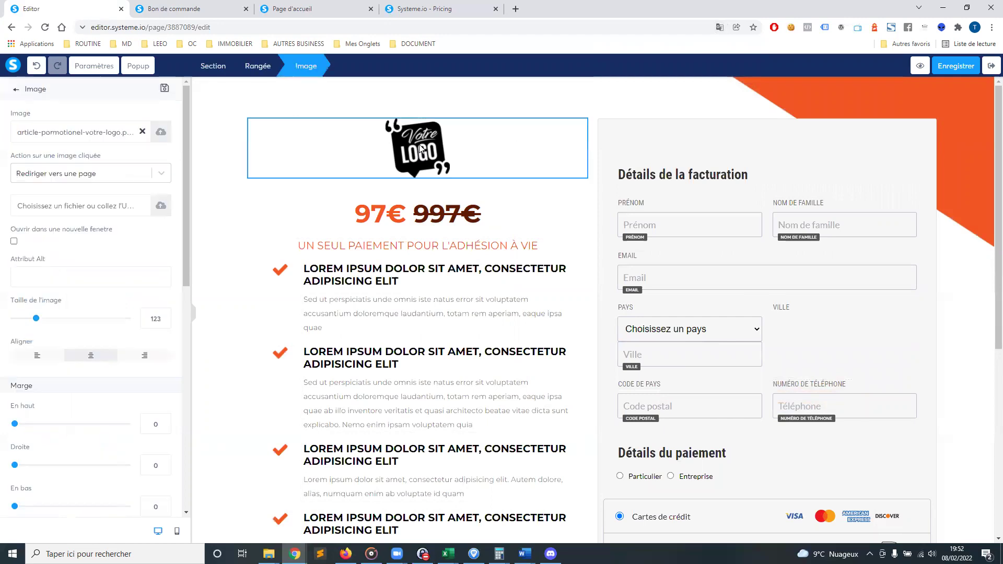
left_click(160, 132)
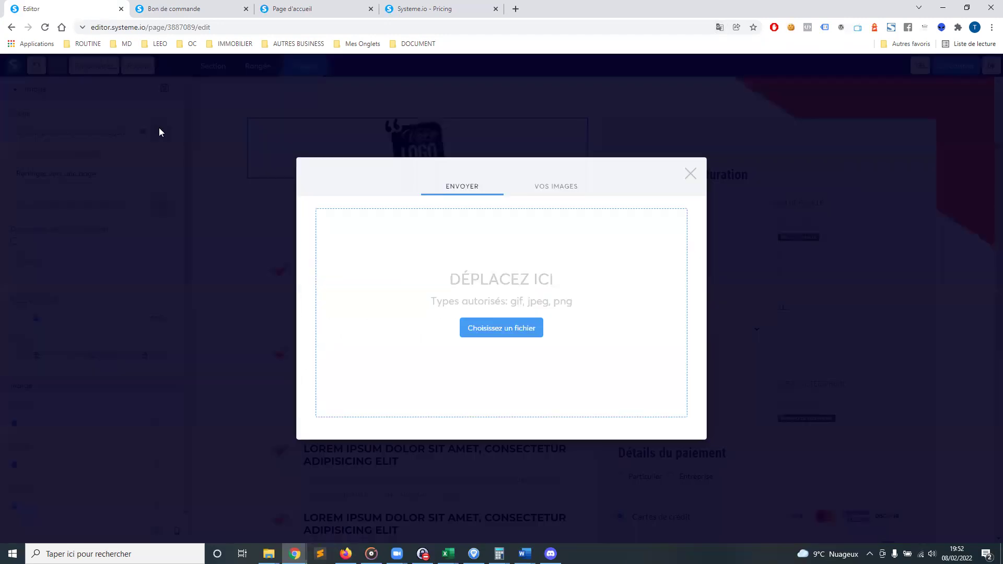
left_click(545, 187)
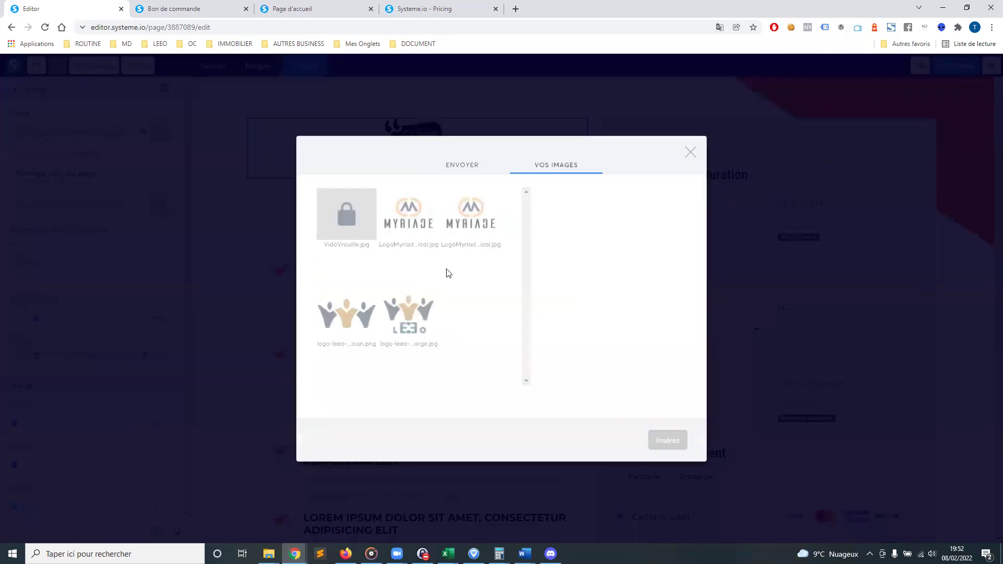
Insert logo-leeo-x_Favicon.png as the logo at size 188, then exit the page editor
left_click(351, 317)
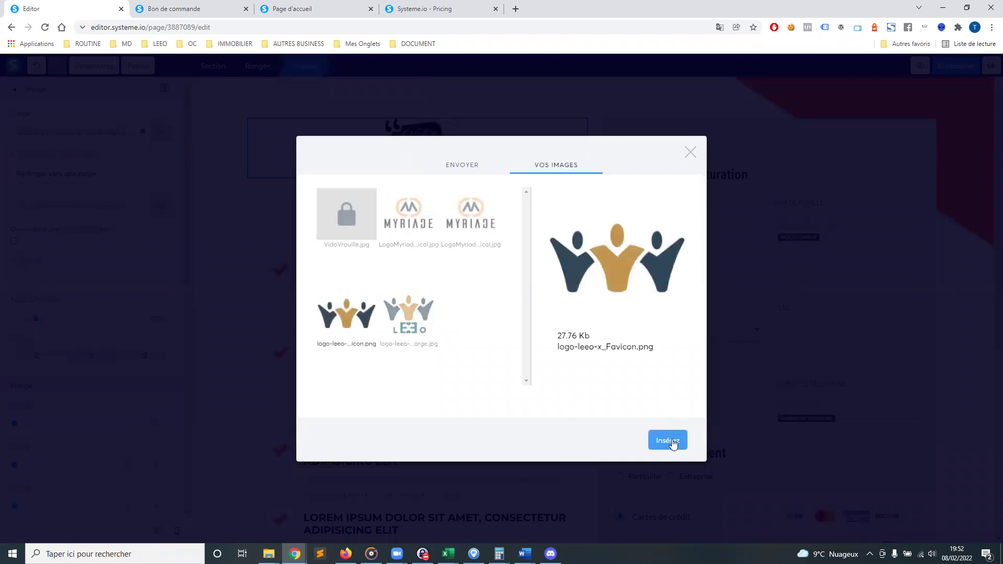
left_click(672, 442)
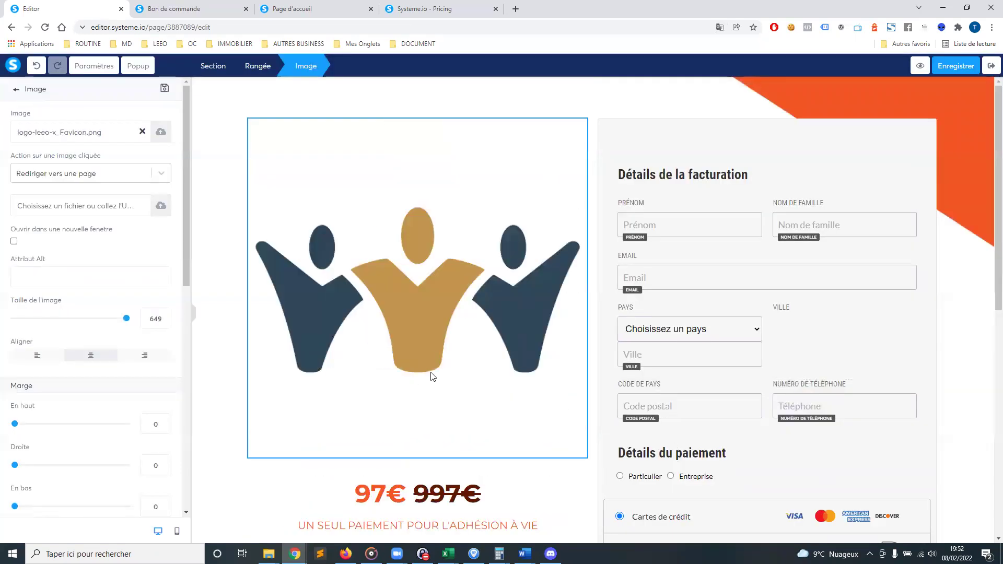
left_click_drag(126, 319, 49, 320)
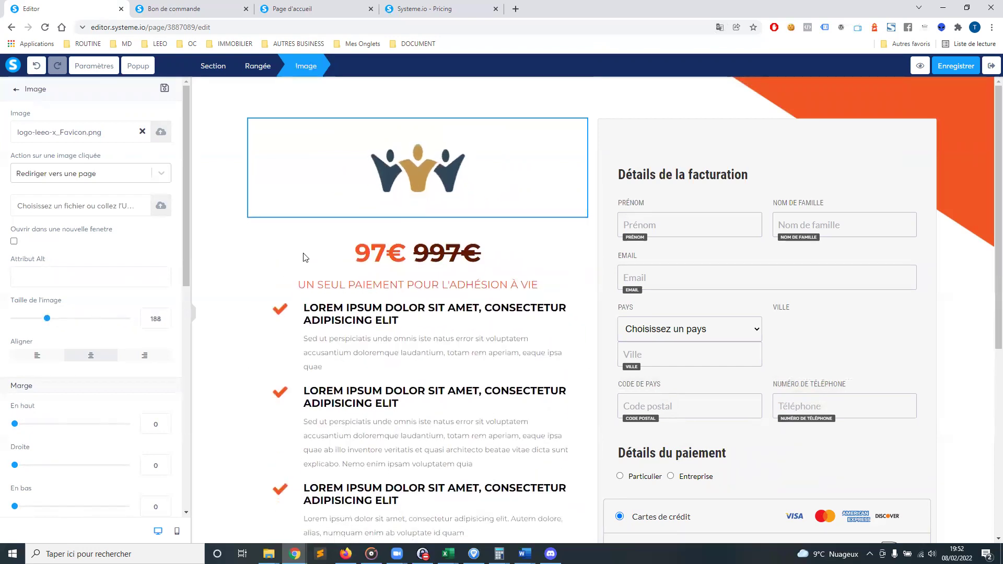
left_click(260, 265)
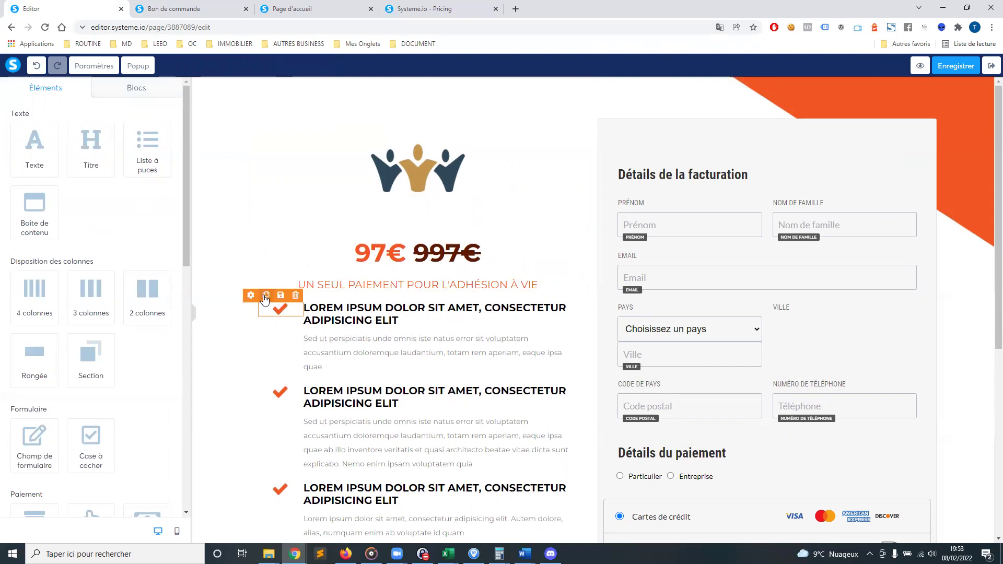
scroll(920, 268, "down", 5)
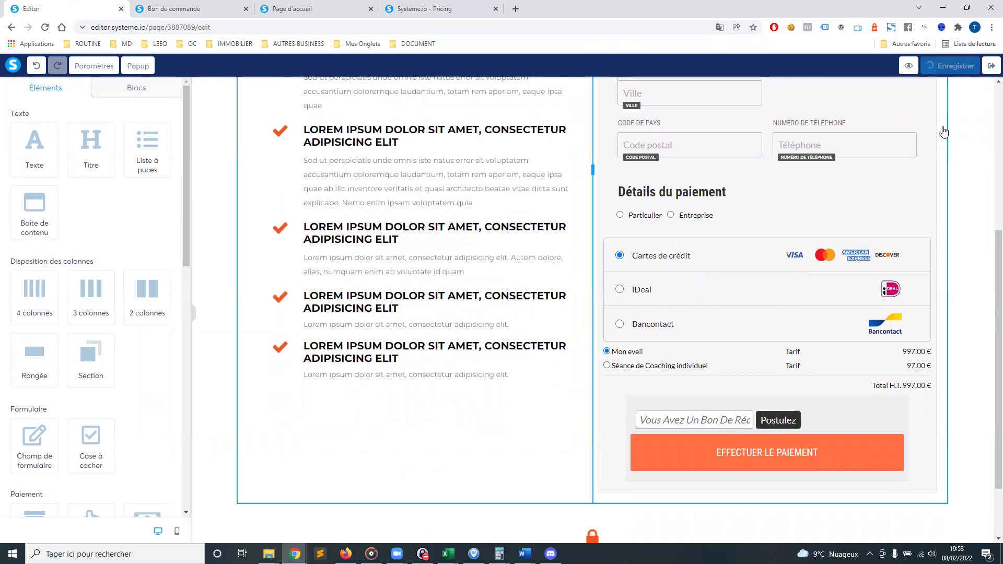
left_click(991, 68)
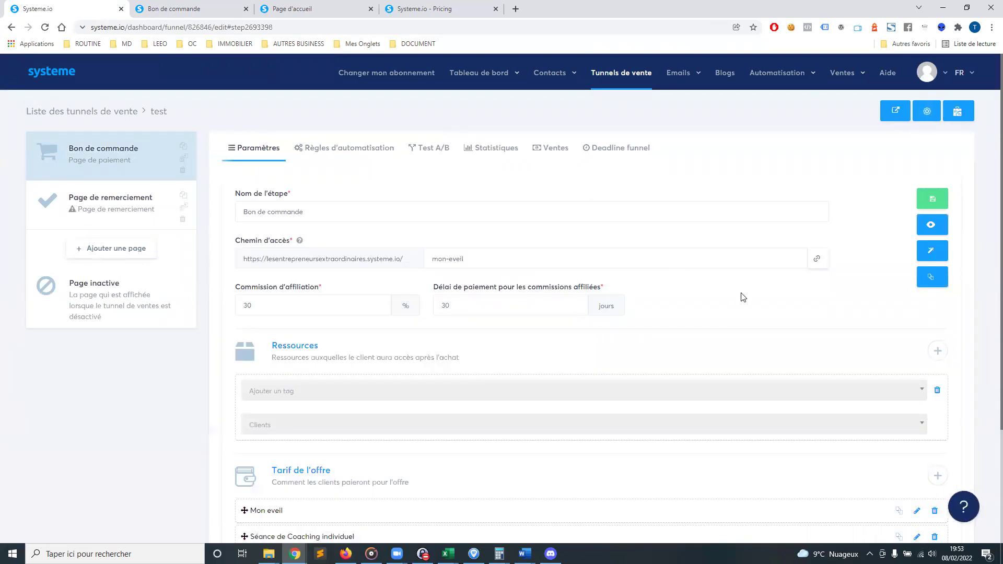
scroll(743, 297, "down", 3)
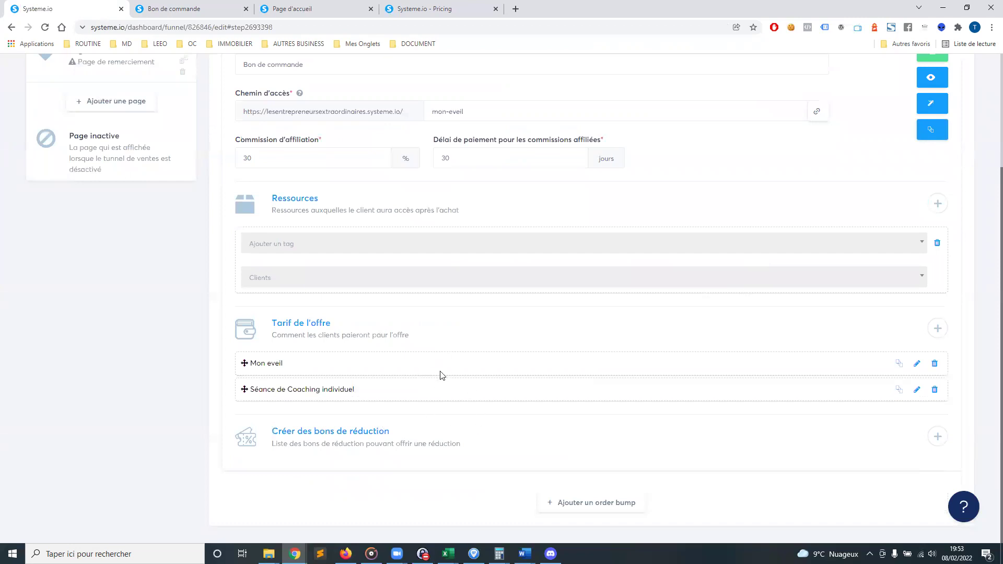
left_click(178, 6)
scroll(553, 230, "down", 5)
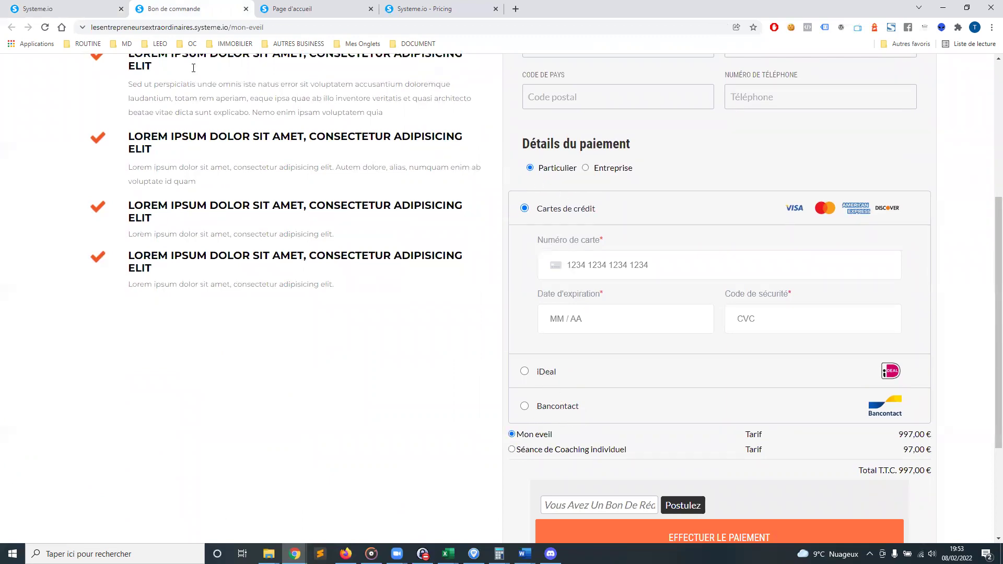
left_click(88, 9)
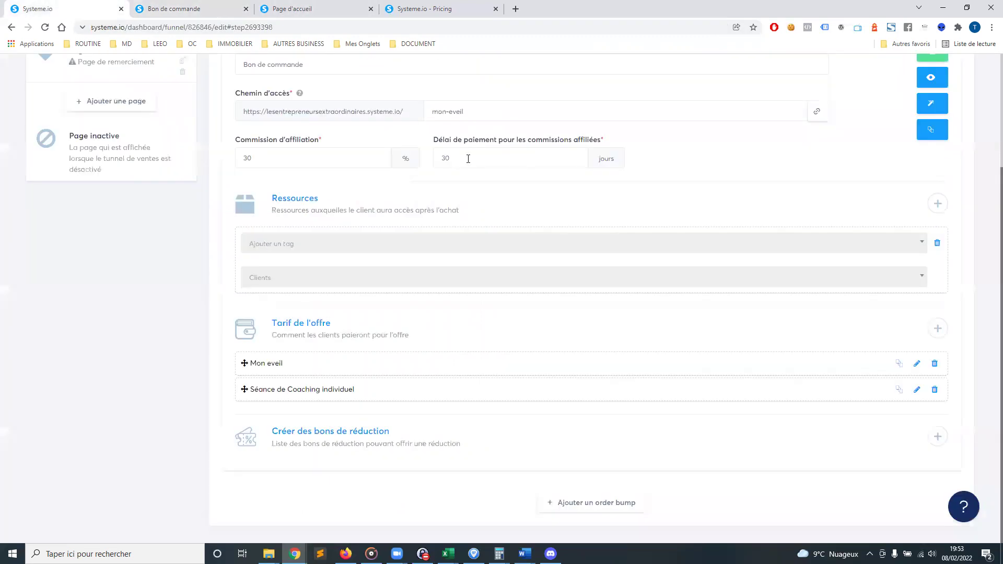
scroll(697, 234, "up", 2)
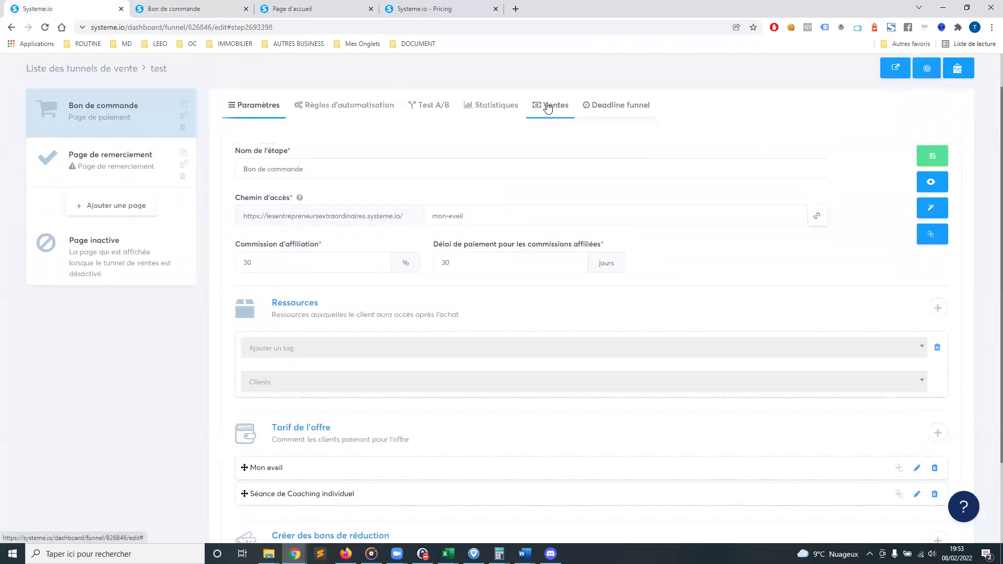
left_click(547, 108)
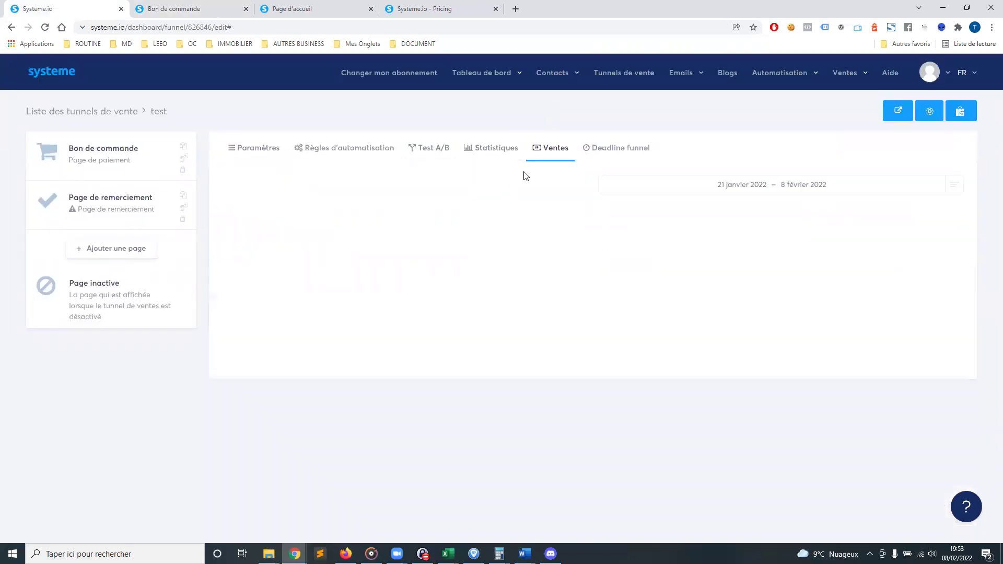
left_click(611, 151)
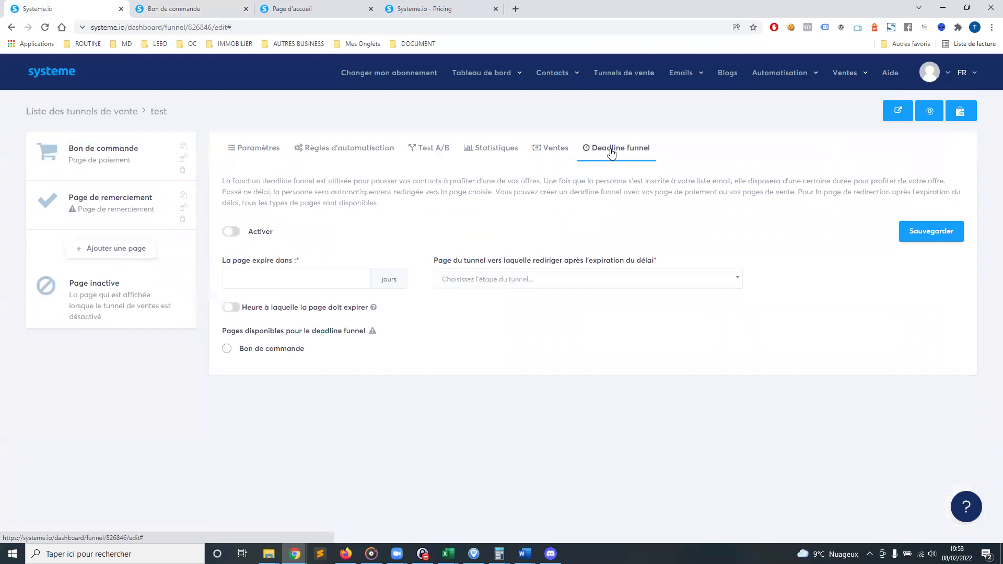
left_click(326, 151)
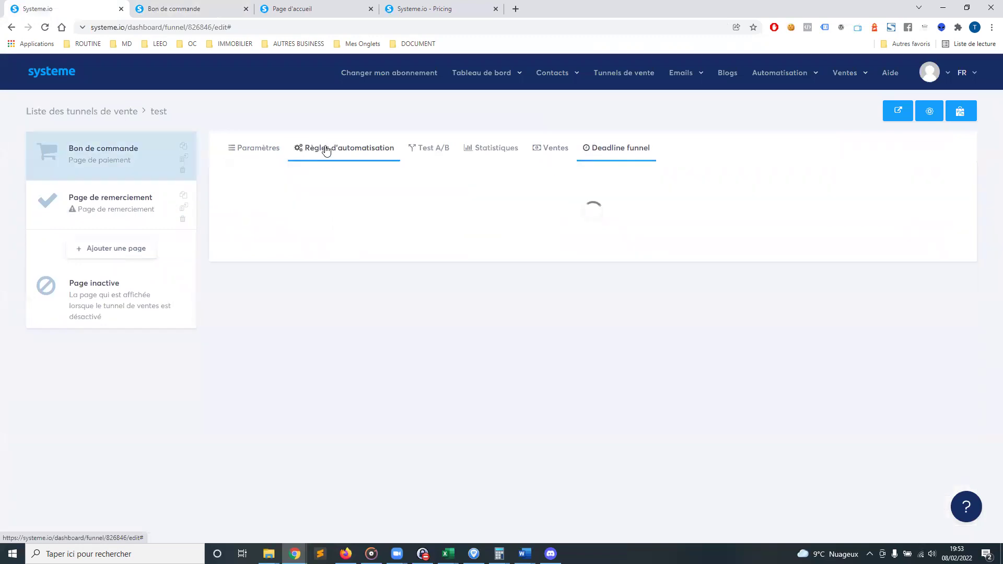
scroll(412, 233, "down", 1)
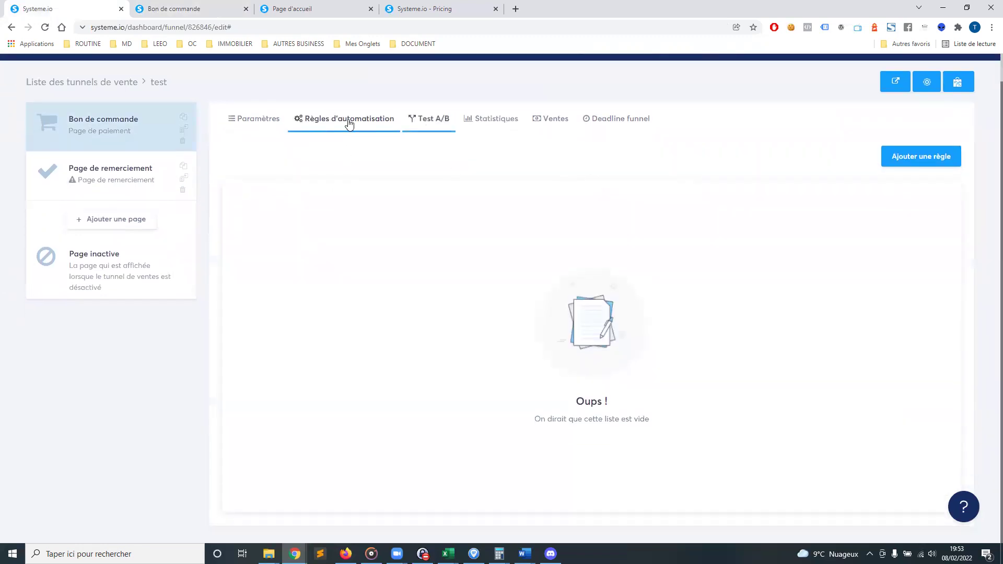
left_click(258, 119)
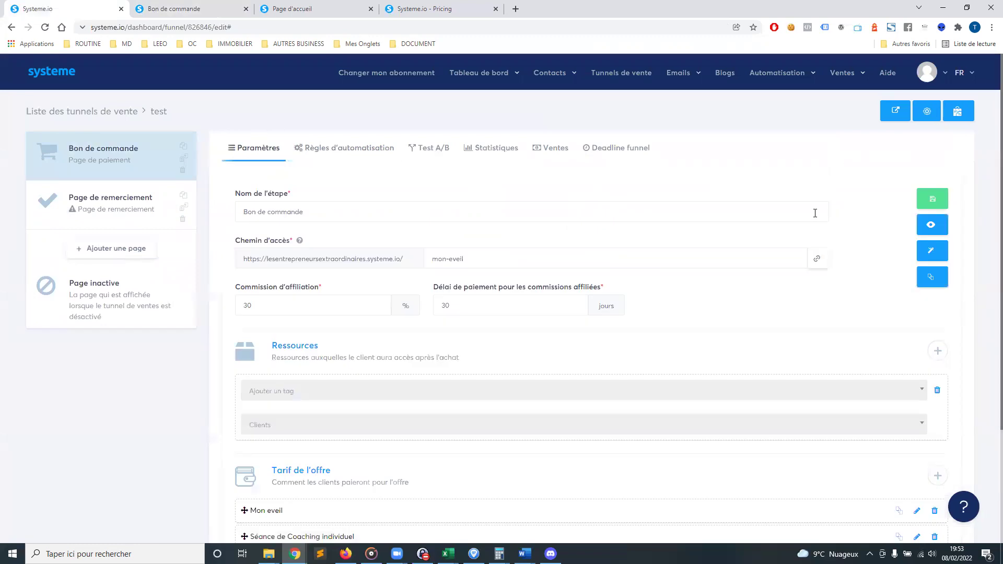
scroll(836, 199, "down", 3)
scroll(896, 154, "up", 3)
Uncheck iDeal (Stripe) and BanContact (Stripe) in the funnel settings and save
left_click(926, 112)
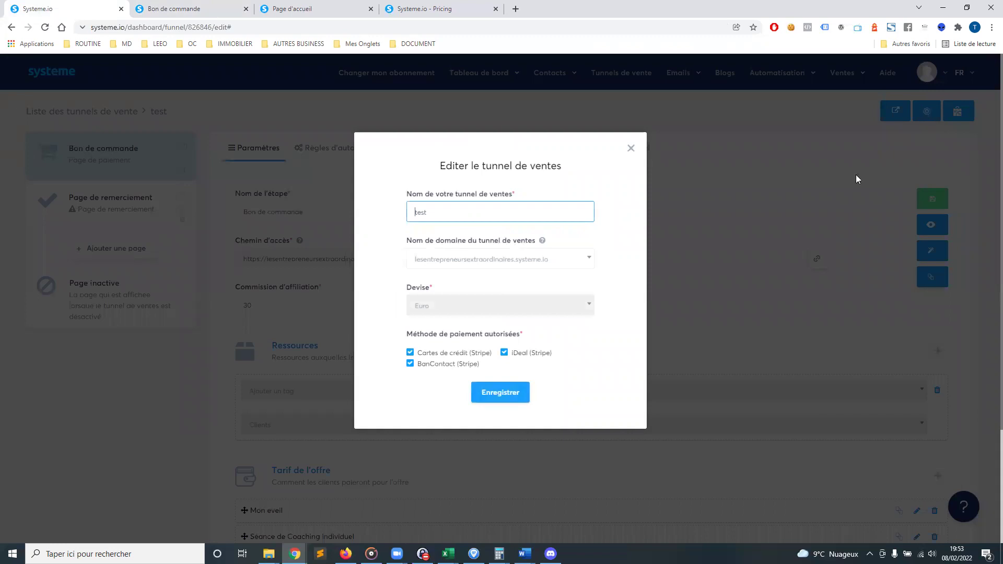
left_click(506, 354)
left_click(440, 367)
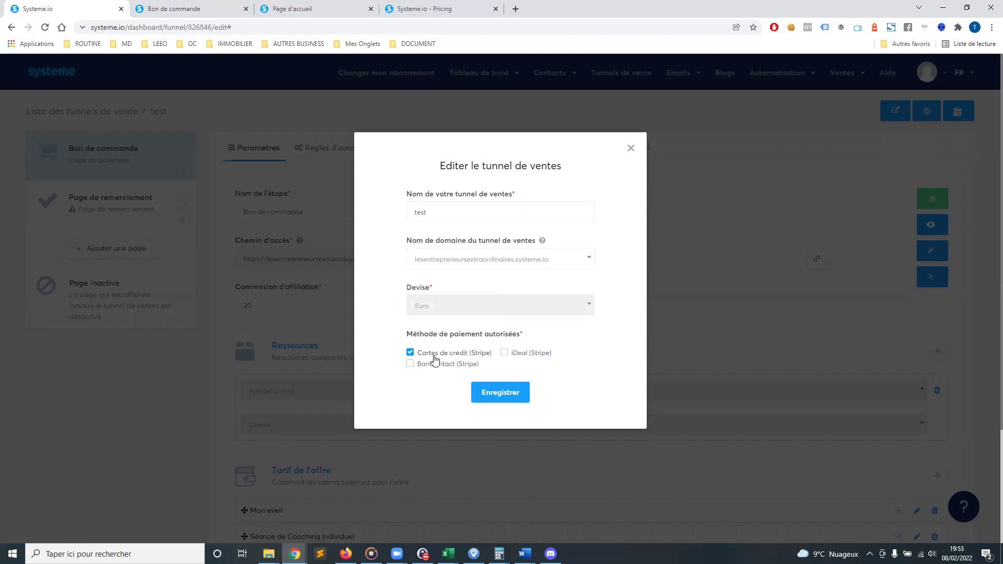
left_click(496, 393)
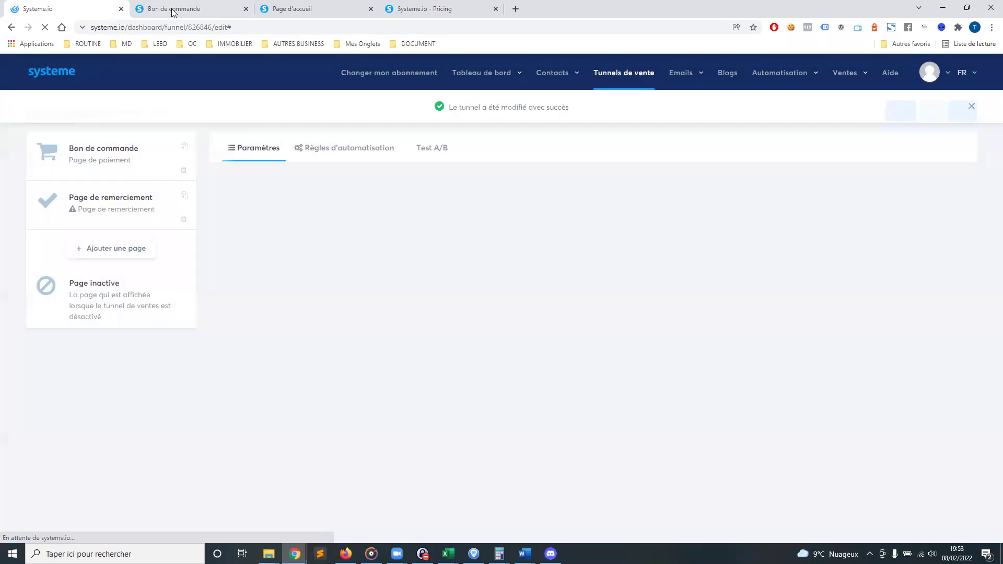
Reload the live order page to confirm card-only checkout for both offers
left_click(174, 9)
left_click(44, 29)
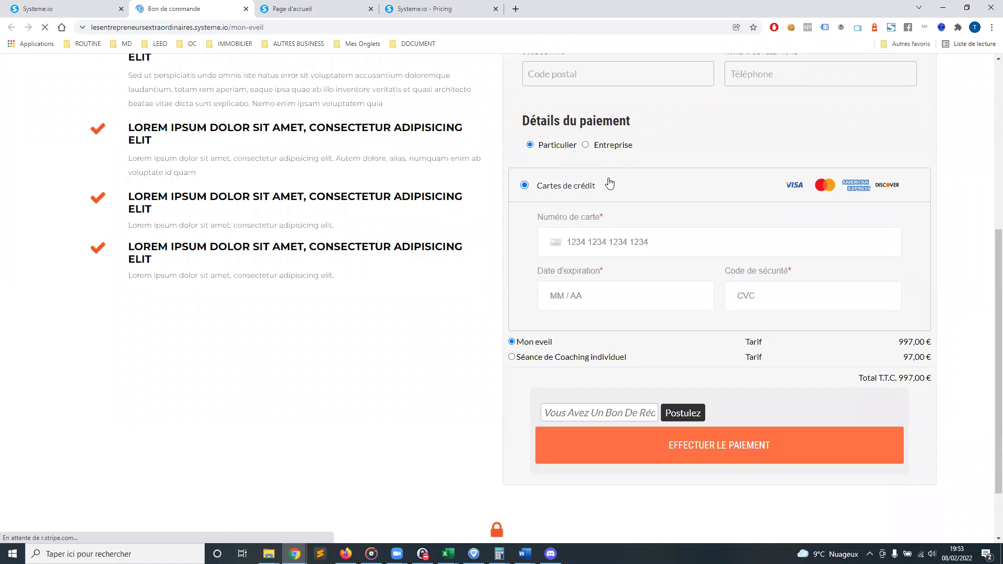
left_click(596, 360)
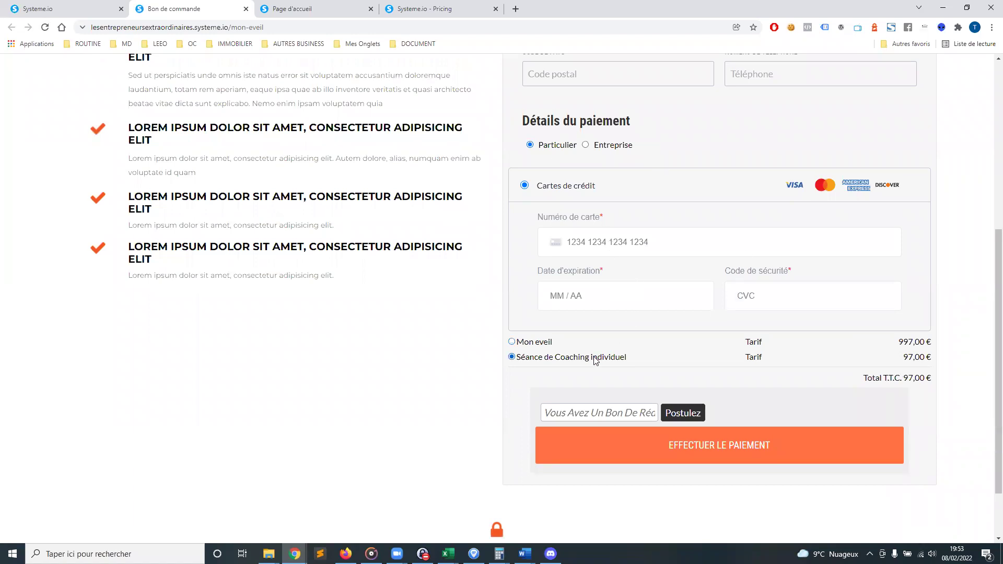
left_click(539, 342)
left_click(91, 11)
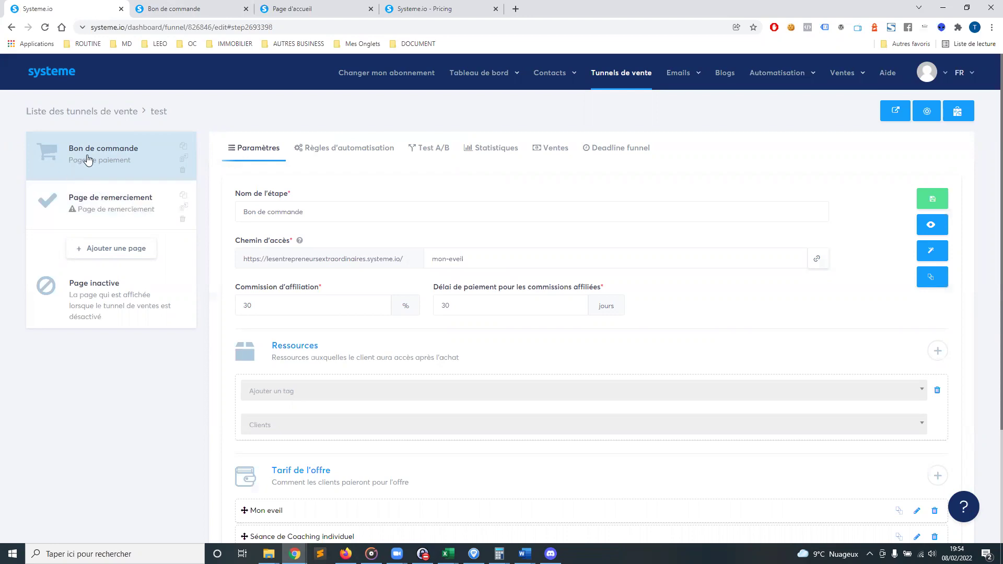
Give the Page de remerciement step the Congratulations! template and select its page path
left_click(99, 221)
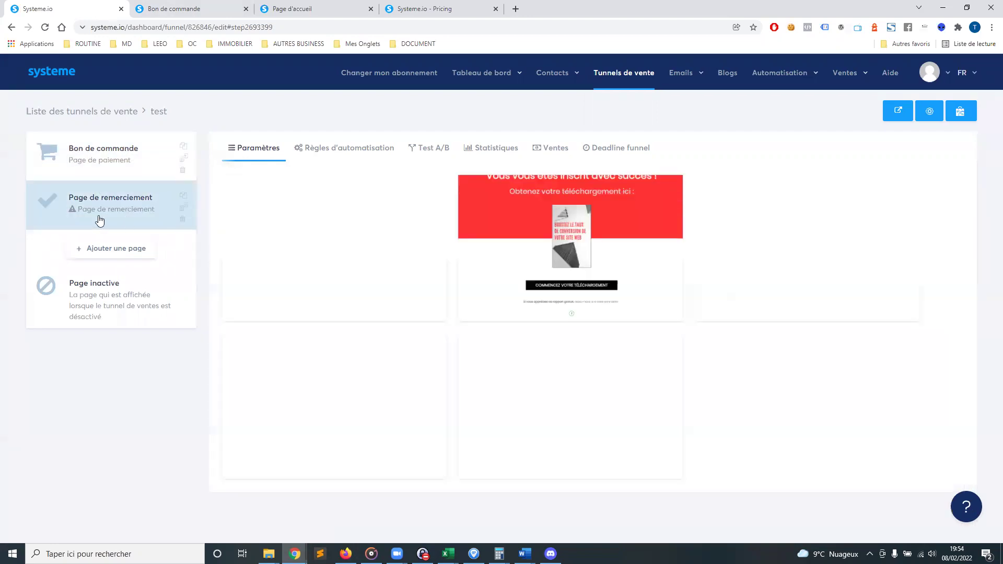
mouse_move(624, 268)
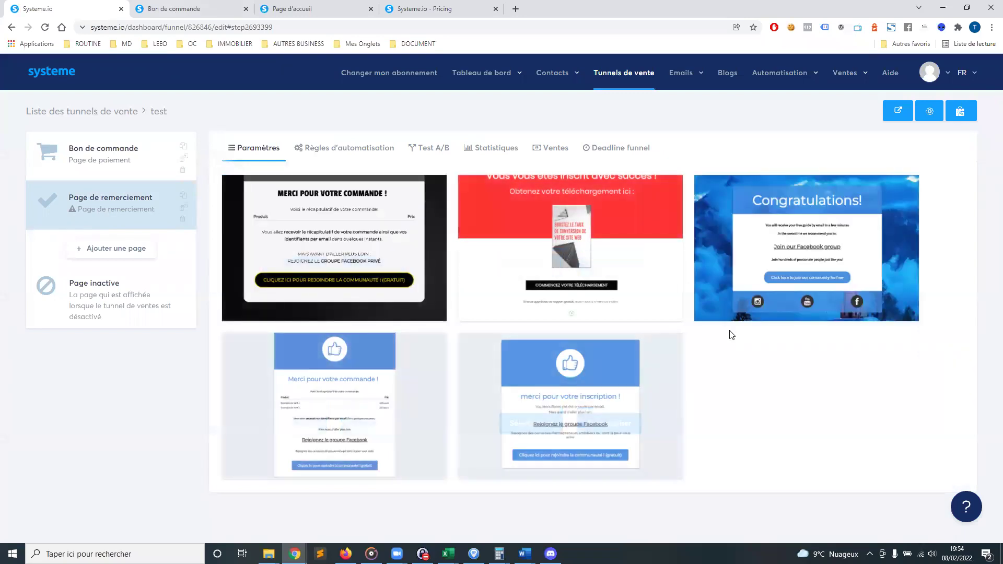
mouse_move(869, 252)
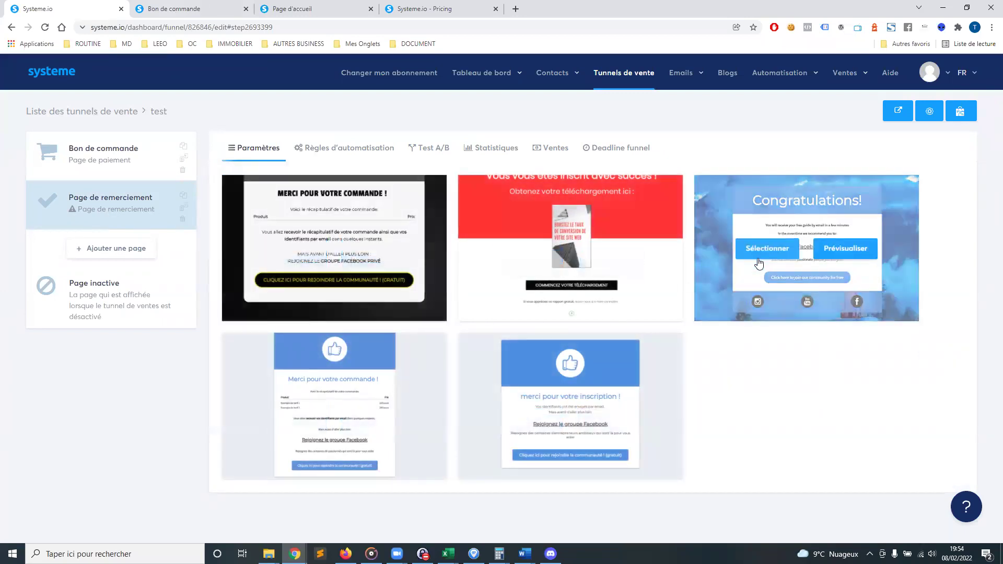
left_click(753, 252)
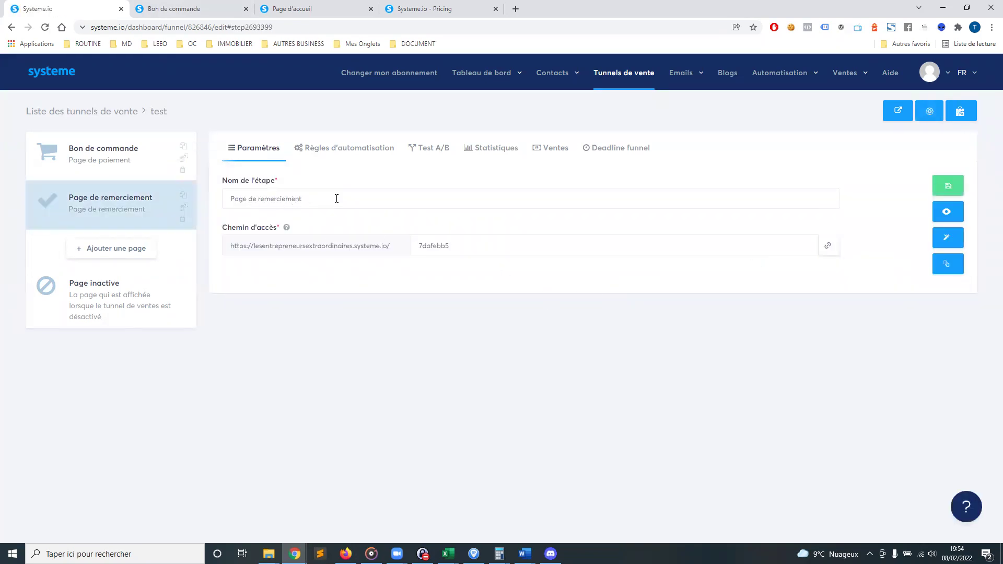
left_click_drag(336, 198, 233, 199)
left_click_drag(285, 250, 473, 243)
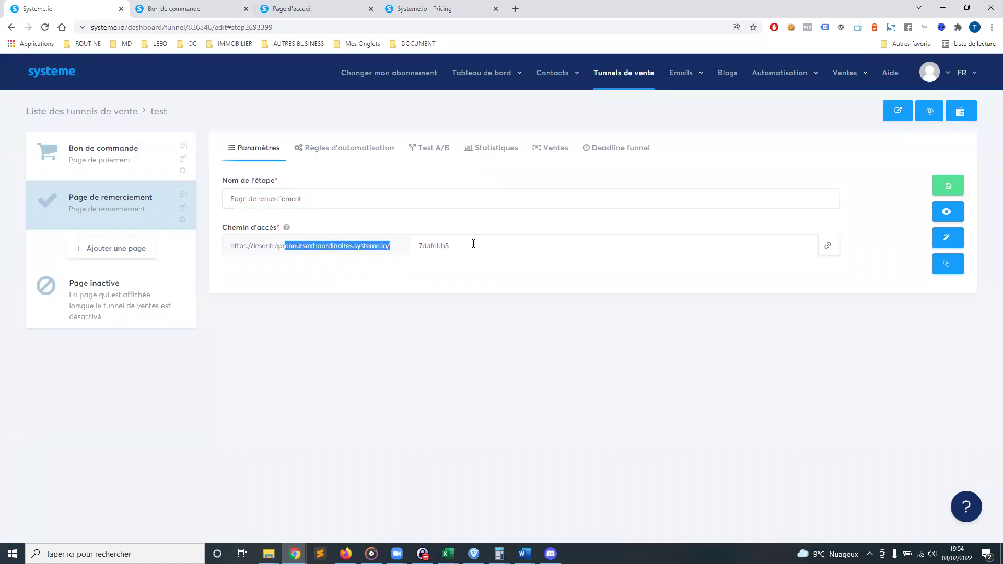
double_click(480, 241)
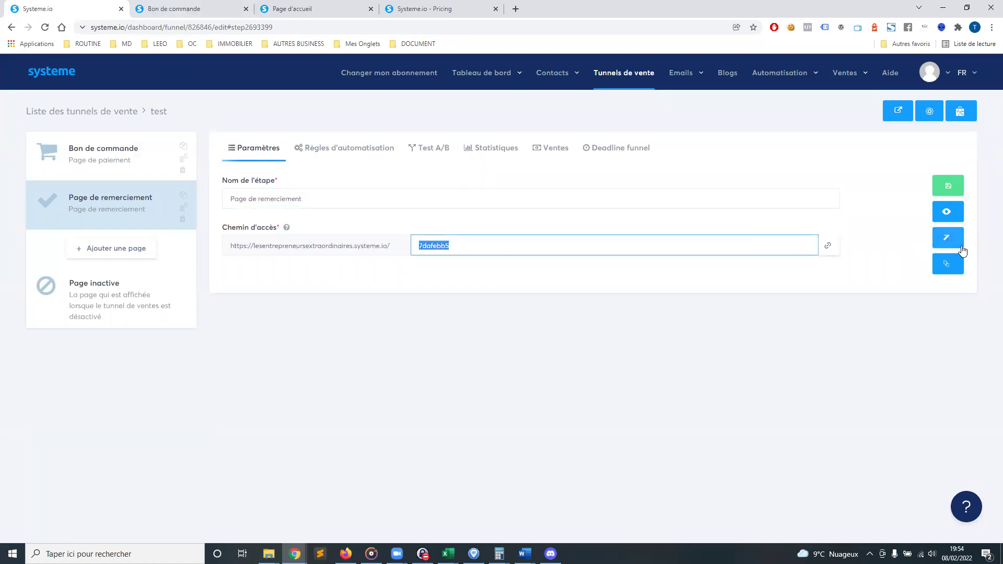
View the live thank-you page in a new tab, then return to the funnel dashboard
left_click(948, 218)
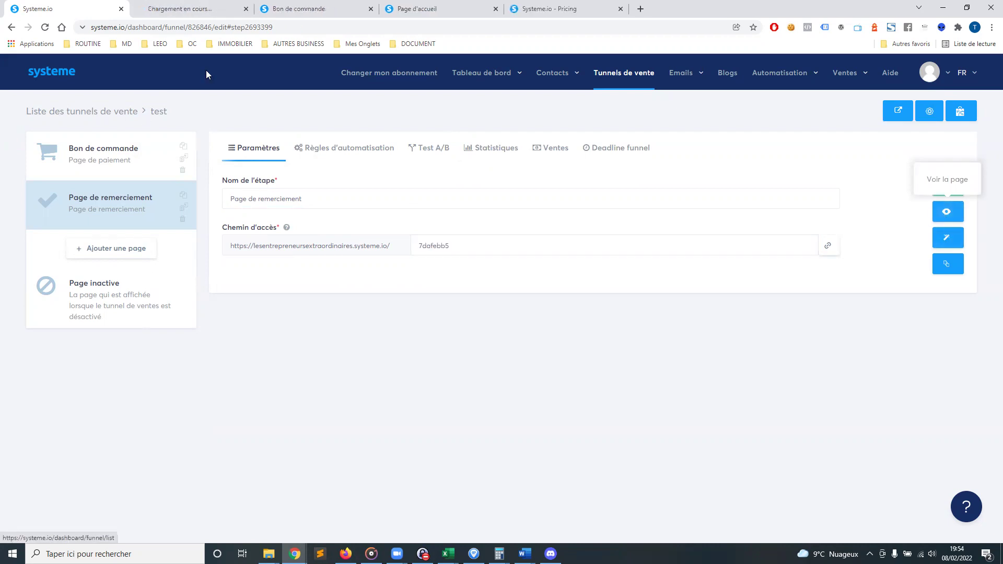
left_click(205, 14)
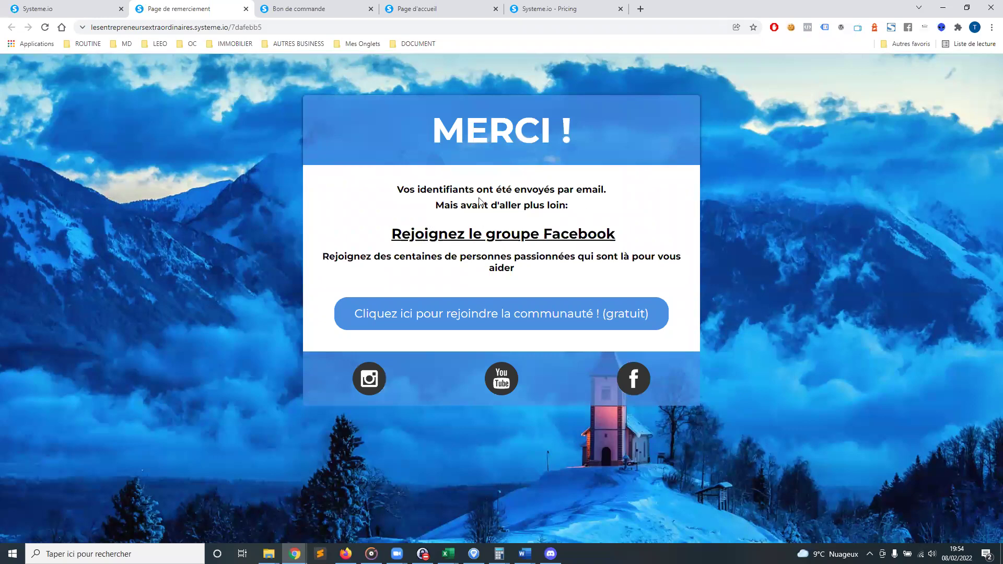
left_click_drag(453, 206, 545, 209)
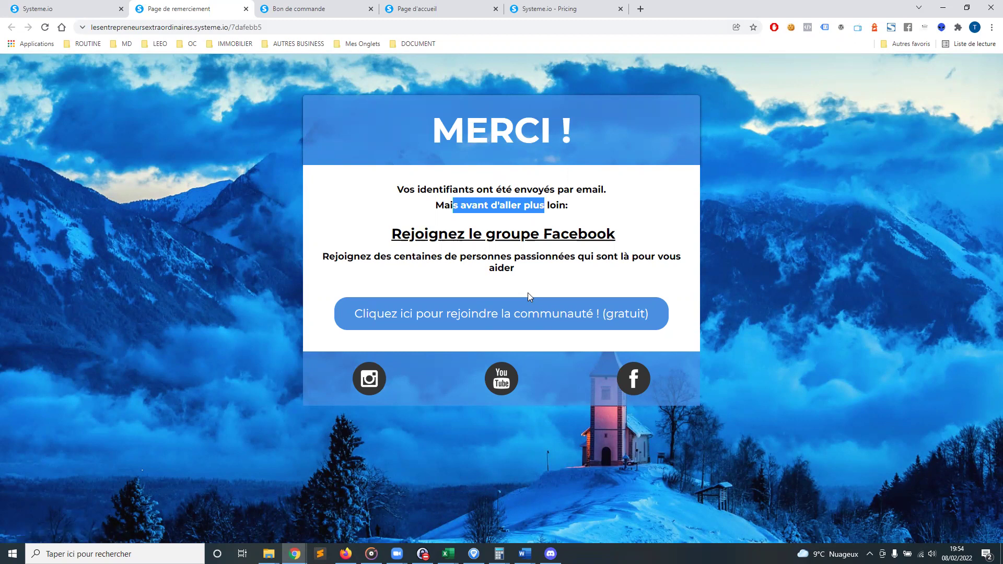
left_click(59, 5)
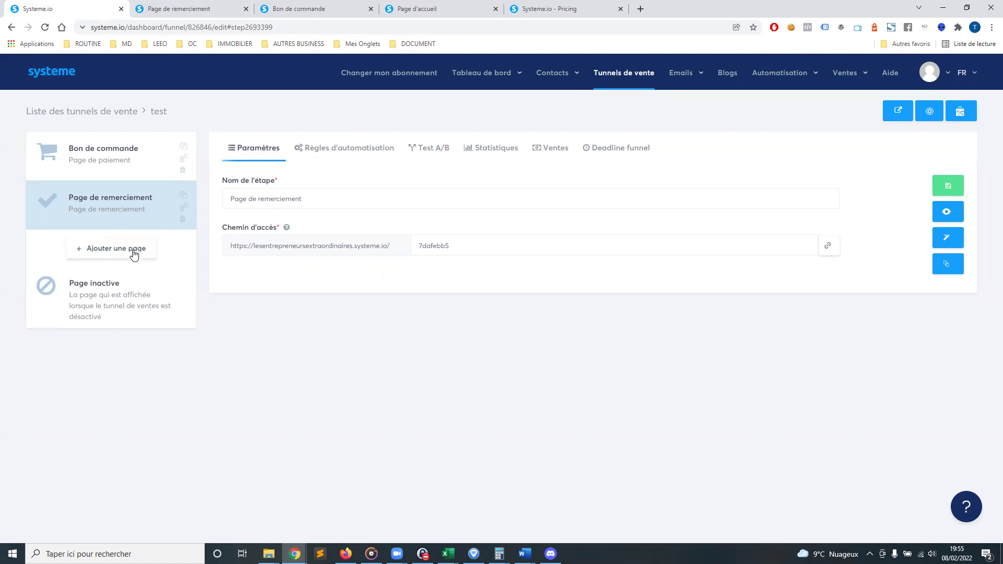
Create the Vente step with type Page de vente and save it
left_click(102, 250)
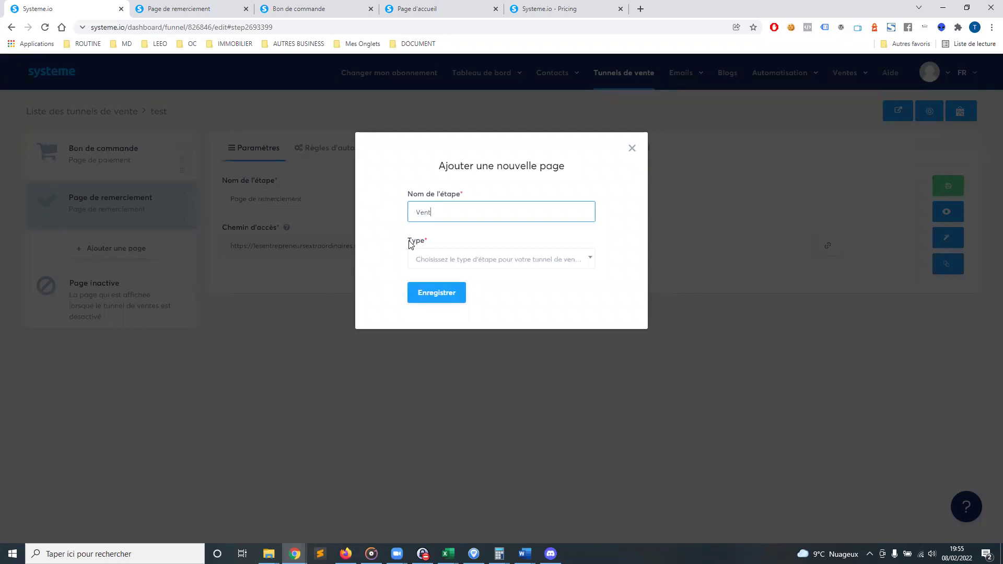
left_click(574, 265)
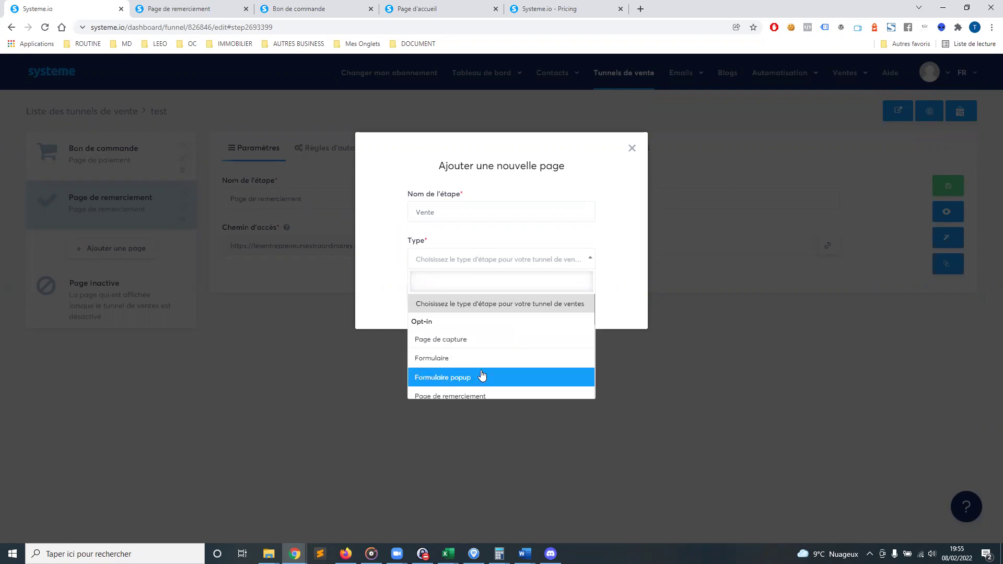
scroll(478, 377, "down", 1)
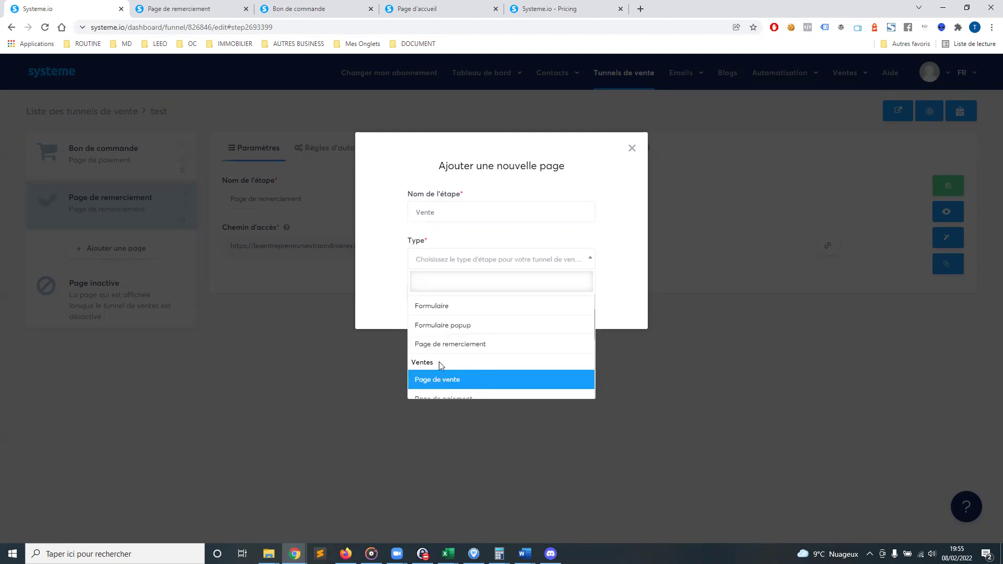
scroll(441, 365, "down", 2)
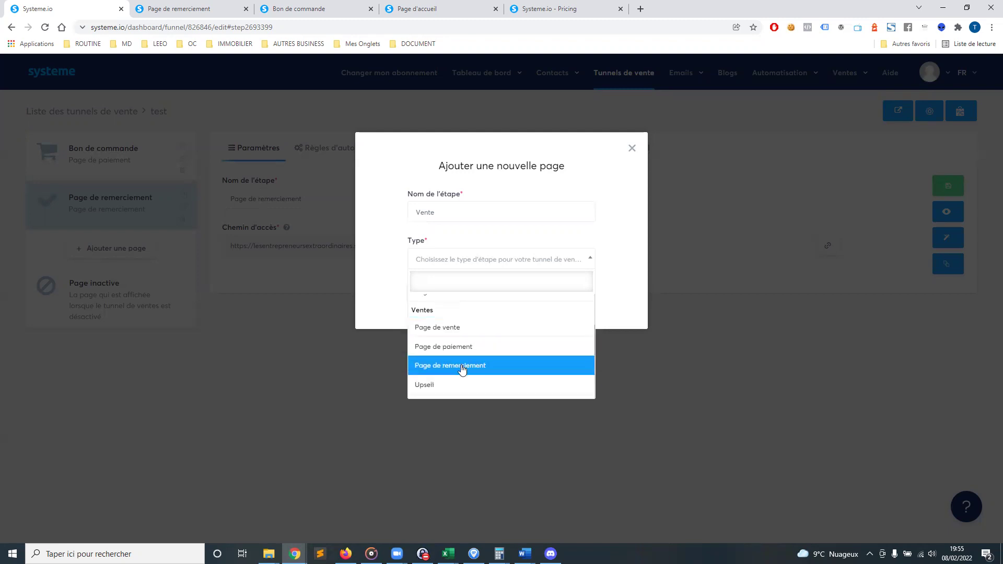
scroll(464, 368, "down", 4)
scroll(457, 334, "up", 2)
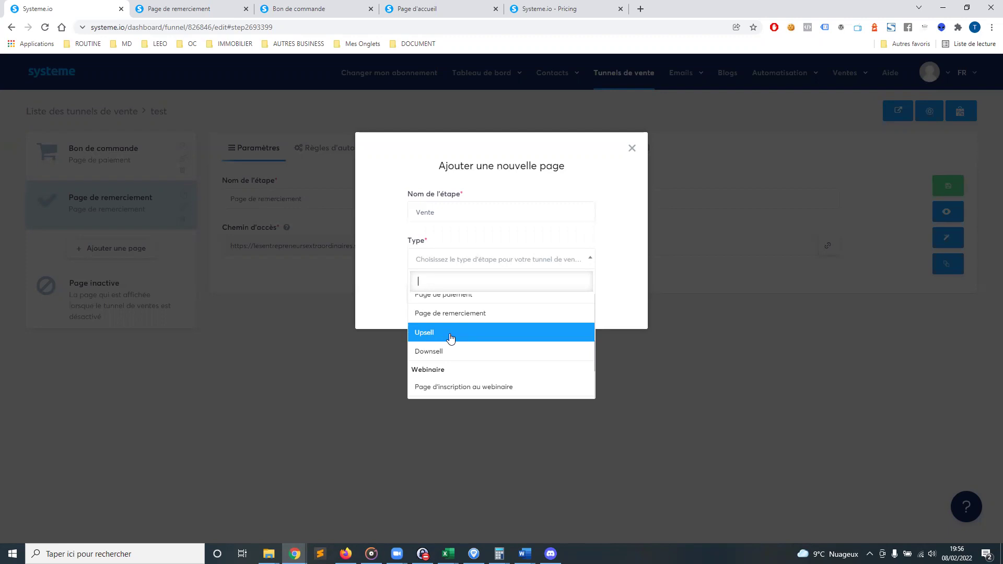
scroll(496, 347, "up", 2)
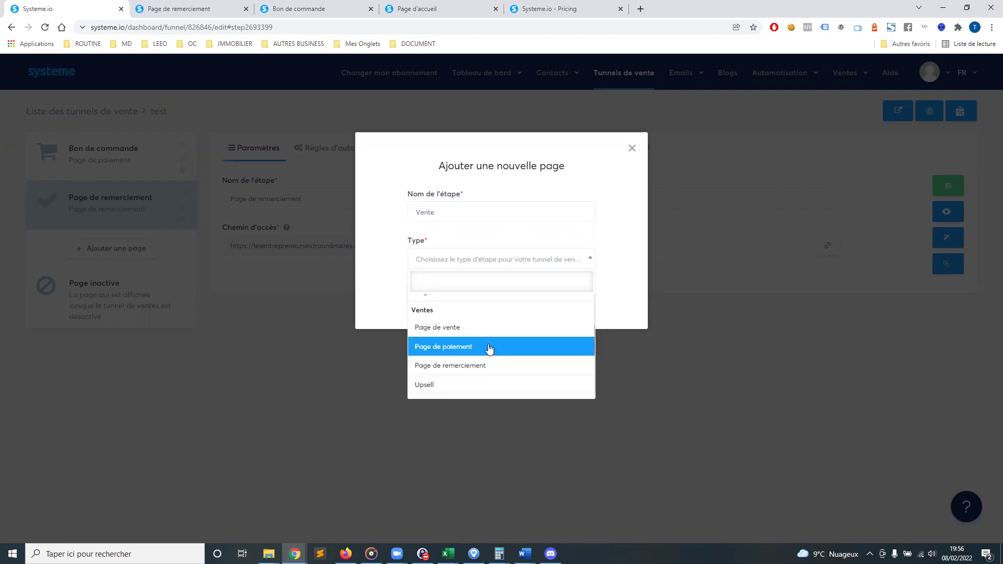
left_click(443, 329)
left_click(433, 291)
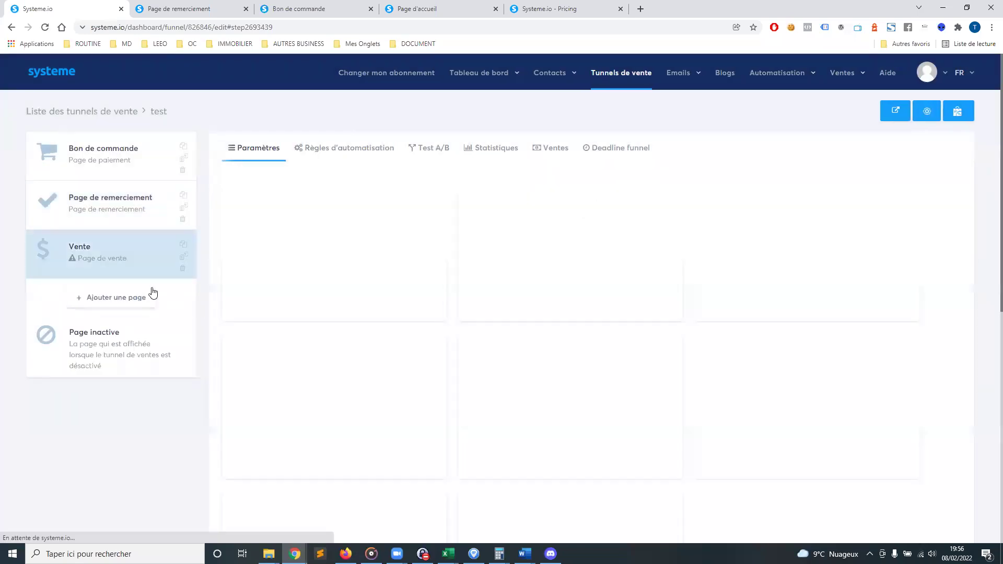
Drag the Vente step to the top and preview the marketing funnel sales template
left_click_drag(46, 254, 59, 157)
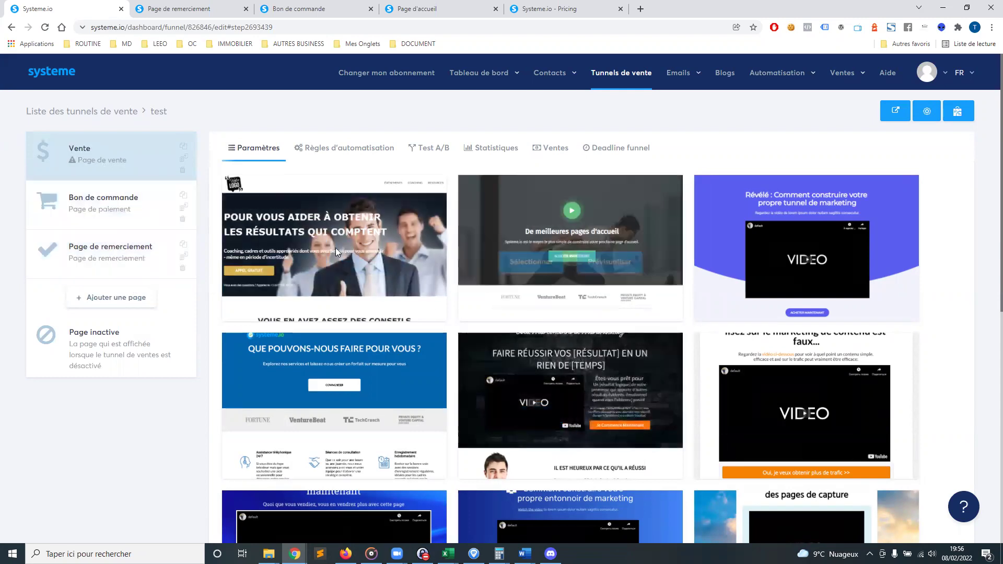
scroll(420, 328, "down", 1)
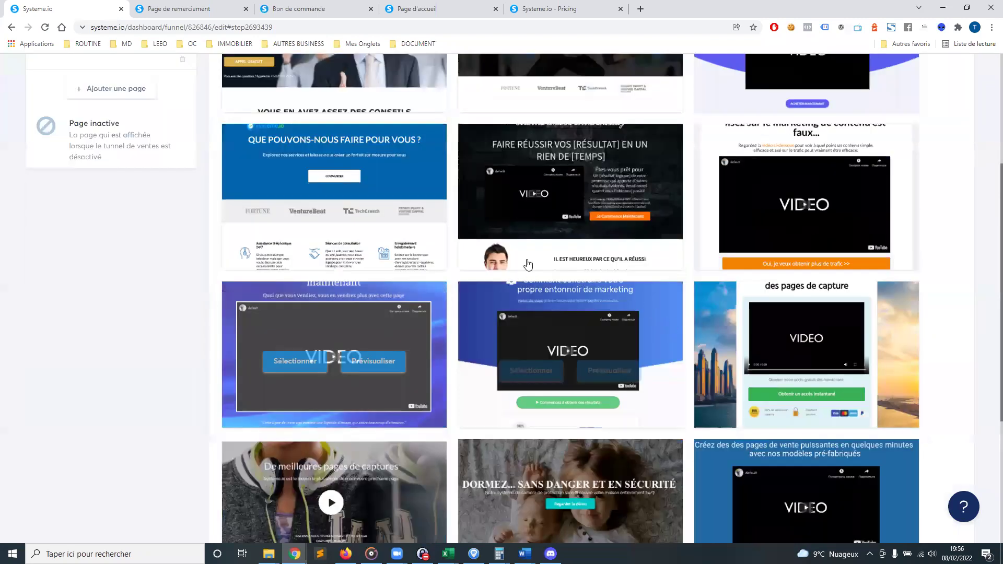
scroll(528, 264, "down", 2)
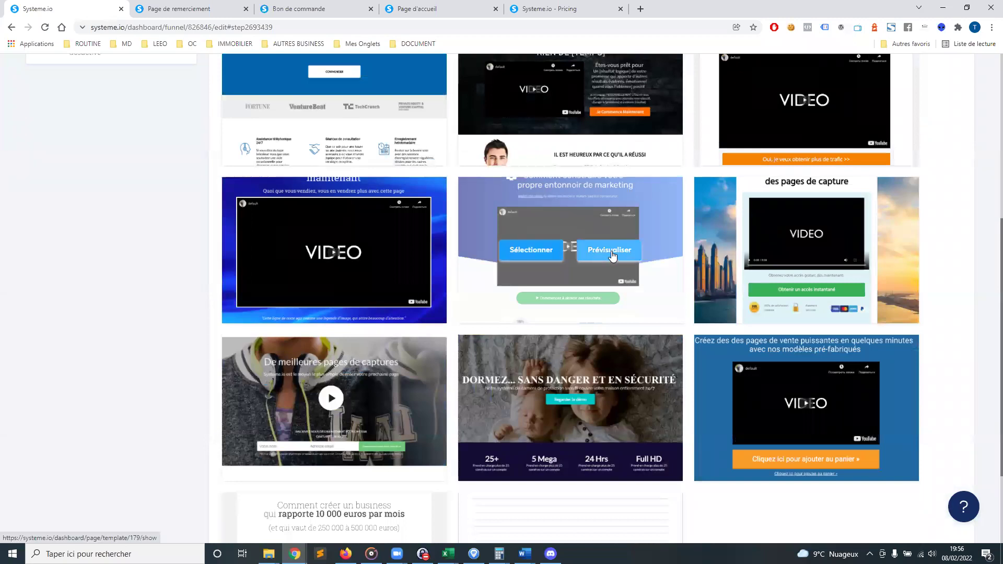
left_click(609, 250)
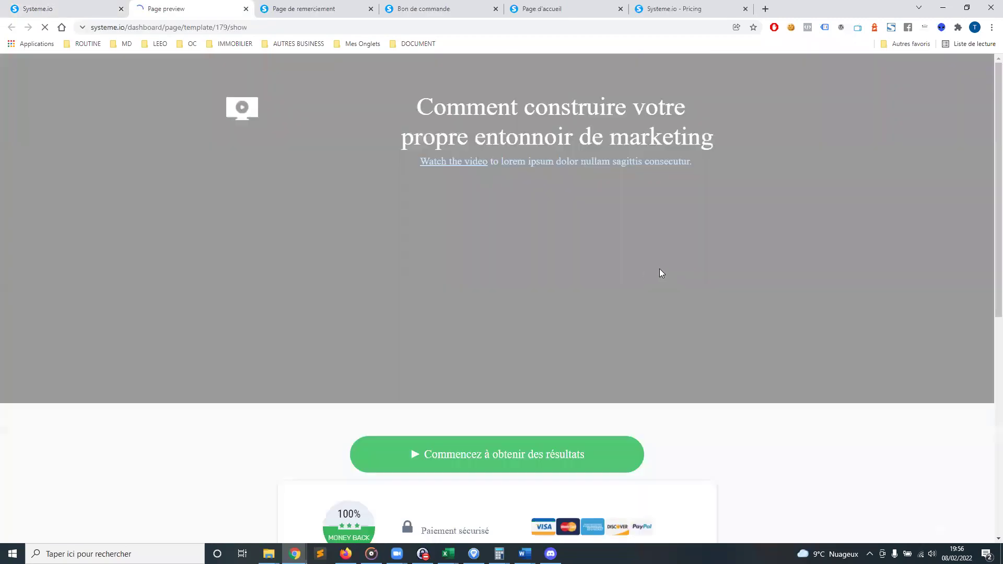
scroll(488, 270, "down", 8)
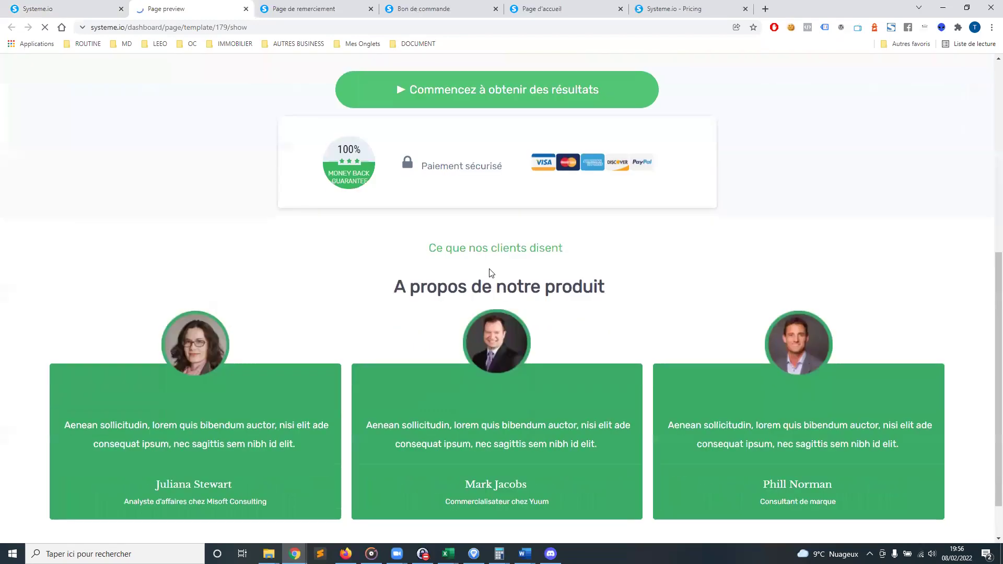
left_click(246, 9)
Preview the blue sales template and select it for the Vente page
scroll(680, 270, "down", 2)
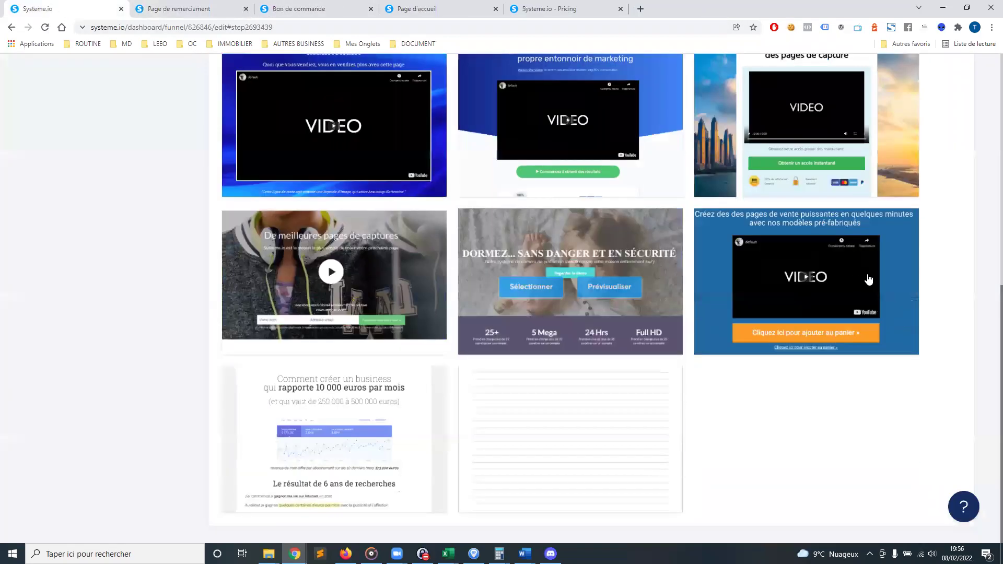
left_click(856, 283)
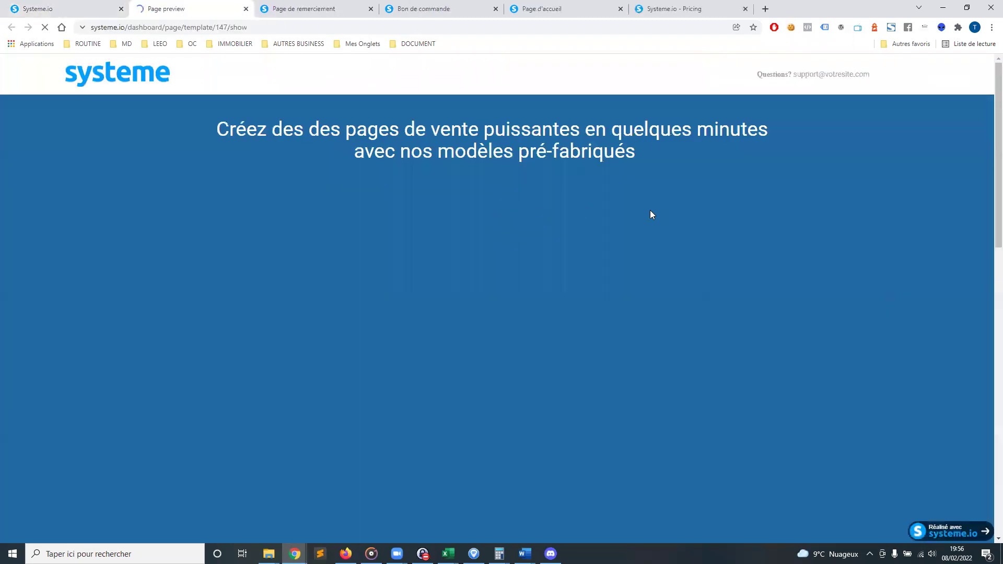
scroll(616, 224, "down", 20)
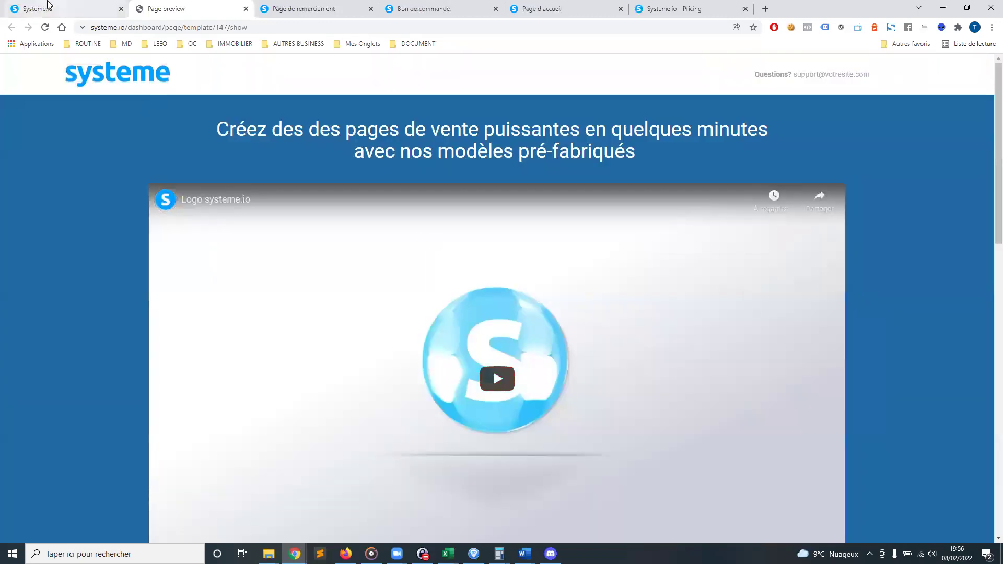
left_click(47, 5)
mouse_move(766, 258)
left_click(767, 282)
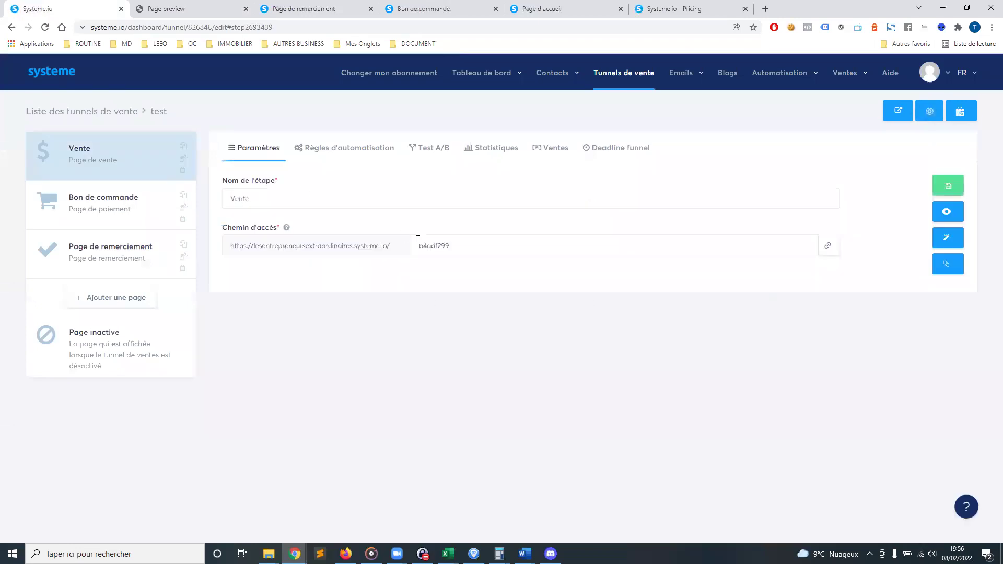
Set the Vente page's bottom cart button to 'Vers l'étape suivante dans le tunnel', save, and exit
left_click(950, 241)
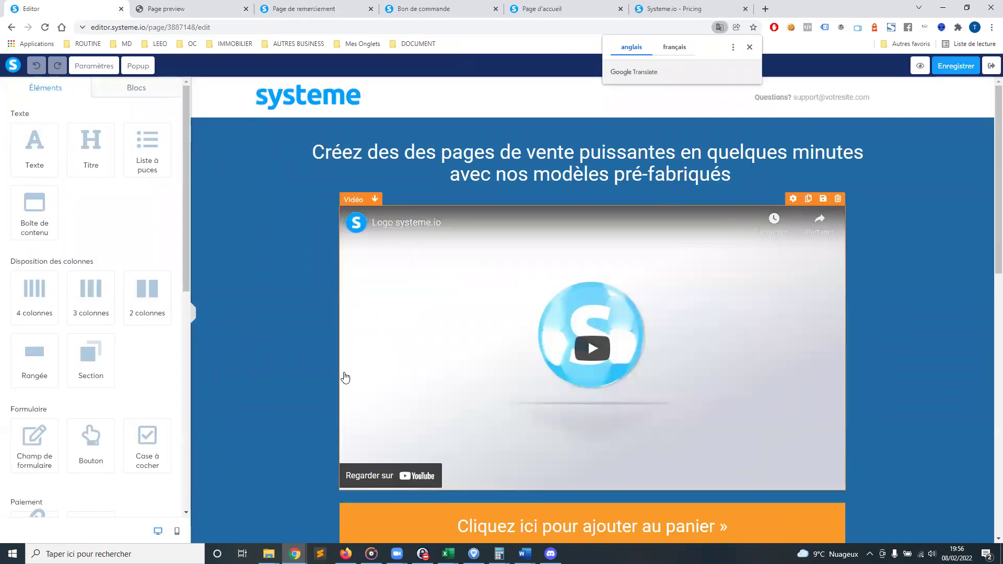
scroll(334, 387, "down", 6)
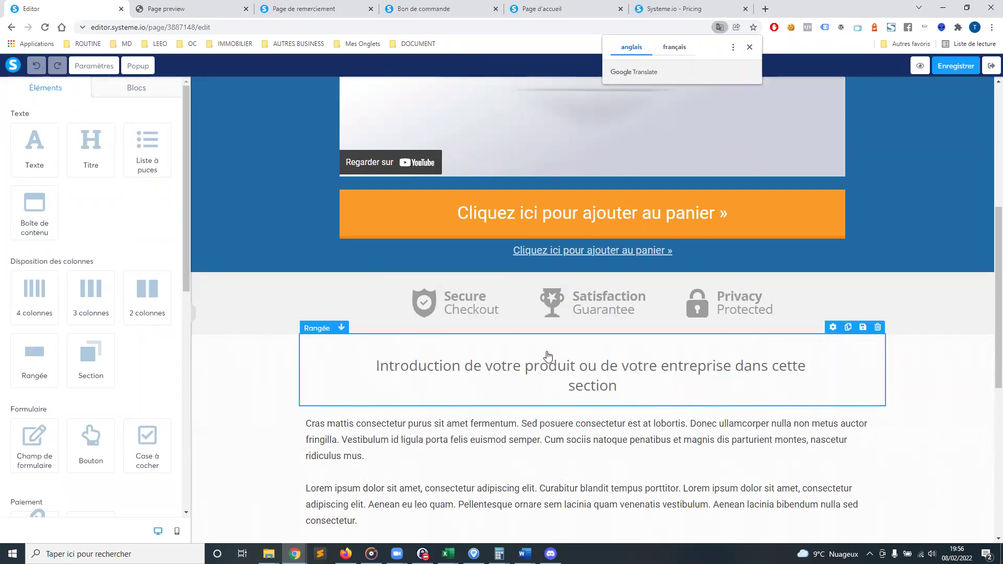
scroll(634, 234, "down", 4)
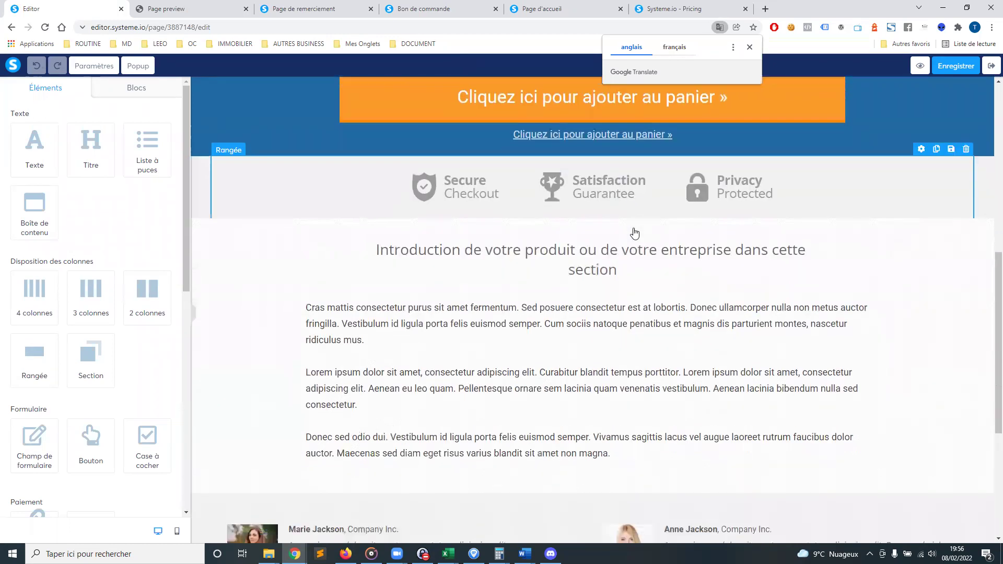
scroll(633, 234, "down", 1)
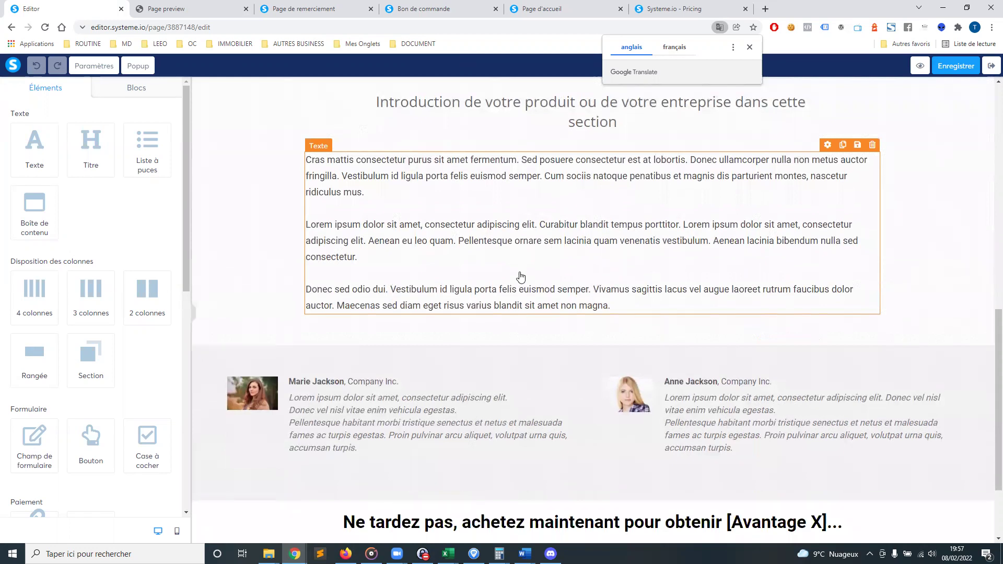
scroll(519, 277, "down", 2)
scroll(617, 322, "down", 1)
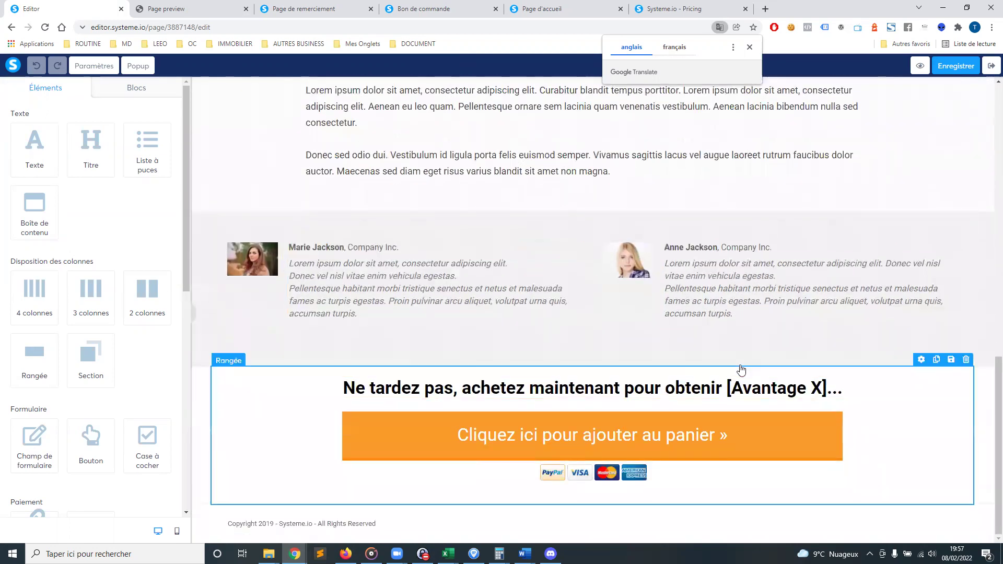
left_click(533, 438)
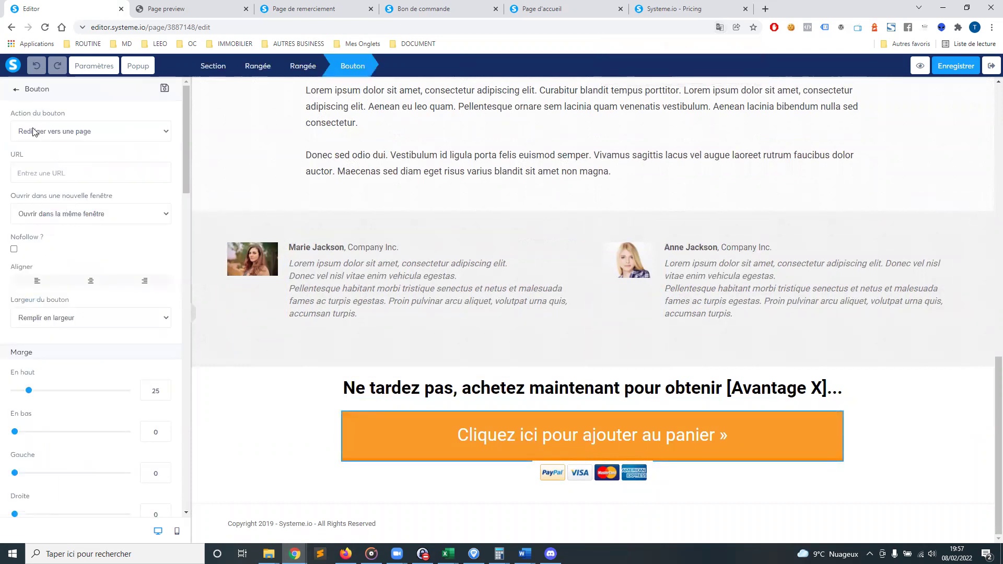
left_click(140, 135)
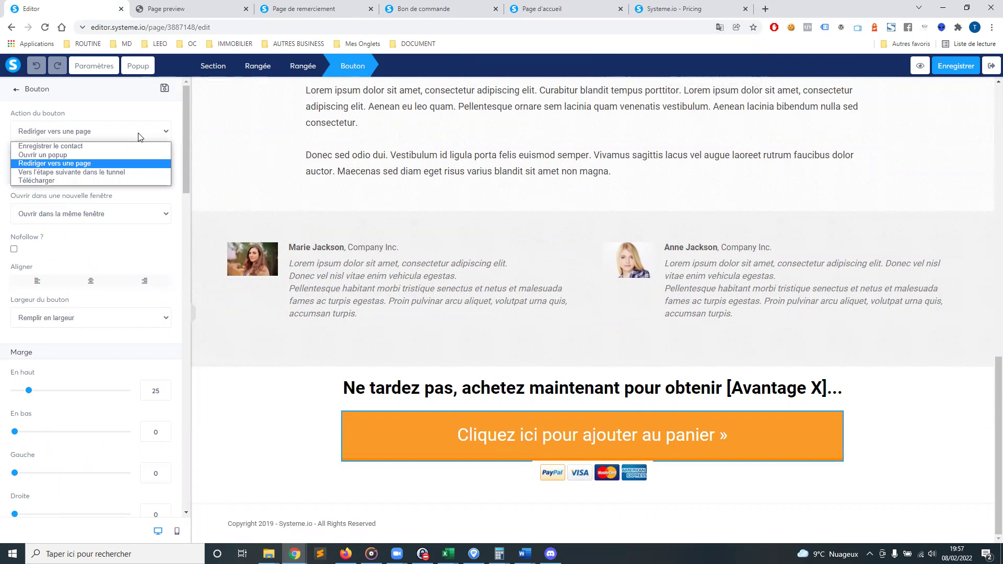
left_click(94, 178)
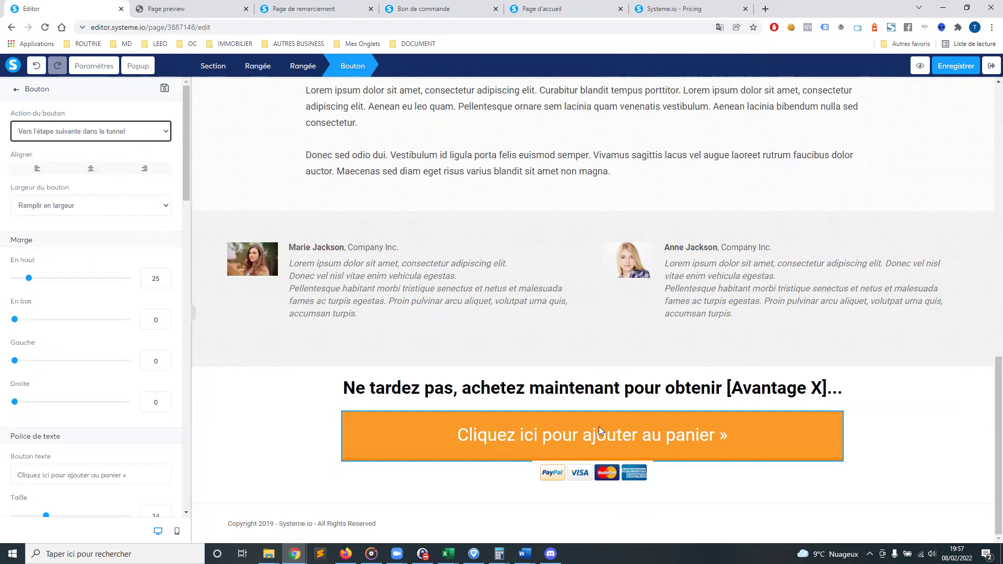
left_click(955, 68)
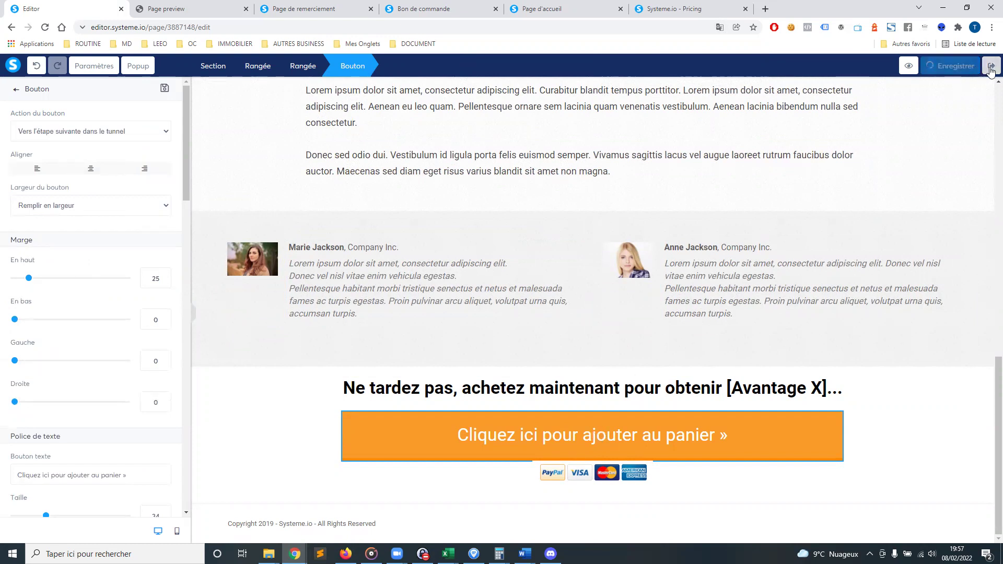
left_click(990, 68)
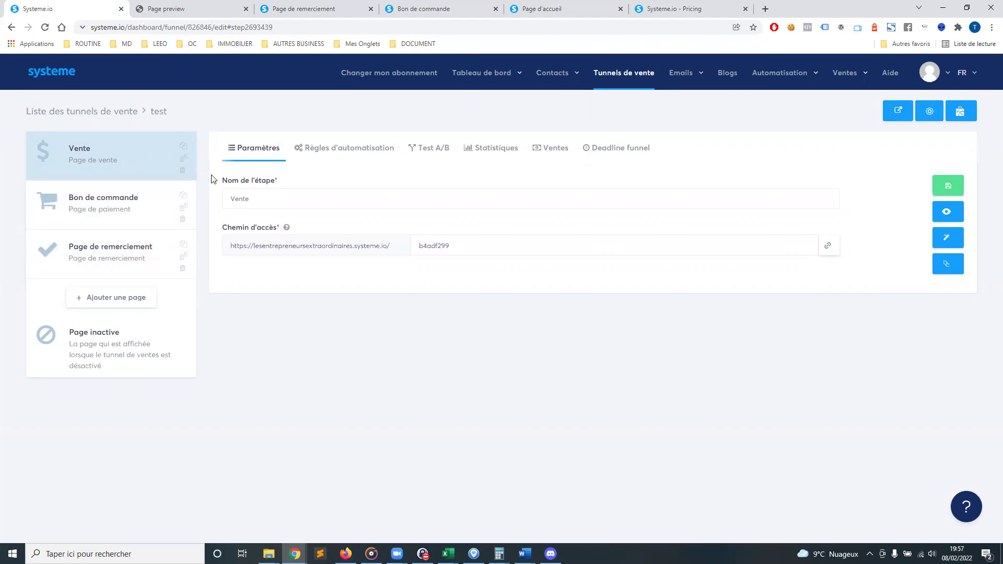
Attempt a 'test' capture step, dismiss the plan limit, and delete Page de remerciement
left_click(137, 298)
type("test")
left_click(544, 258)
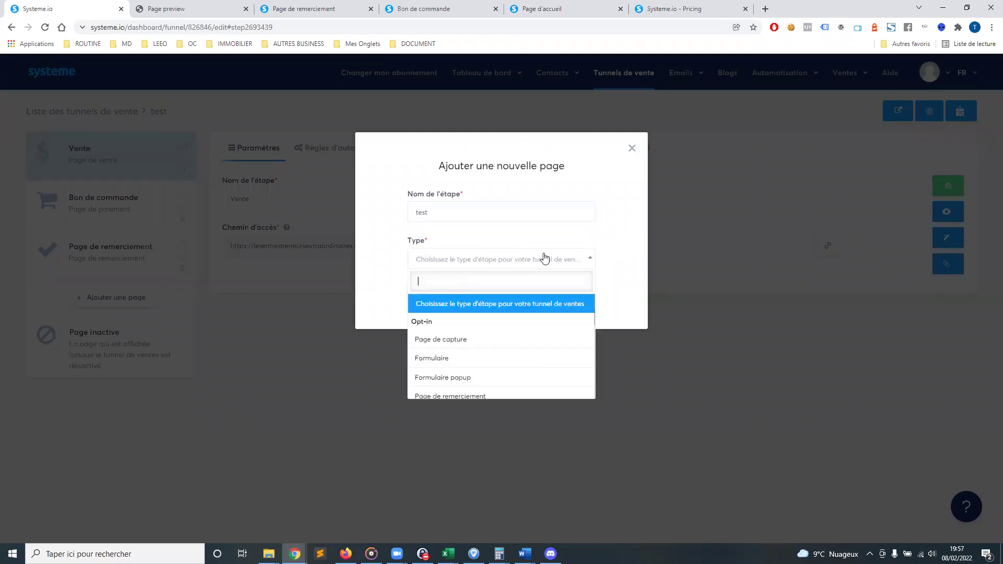
left_click(454, 343)
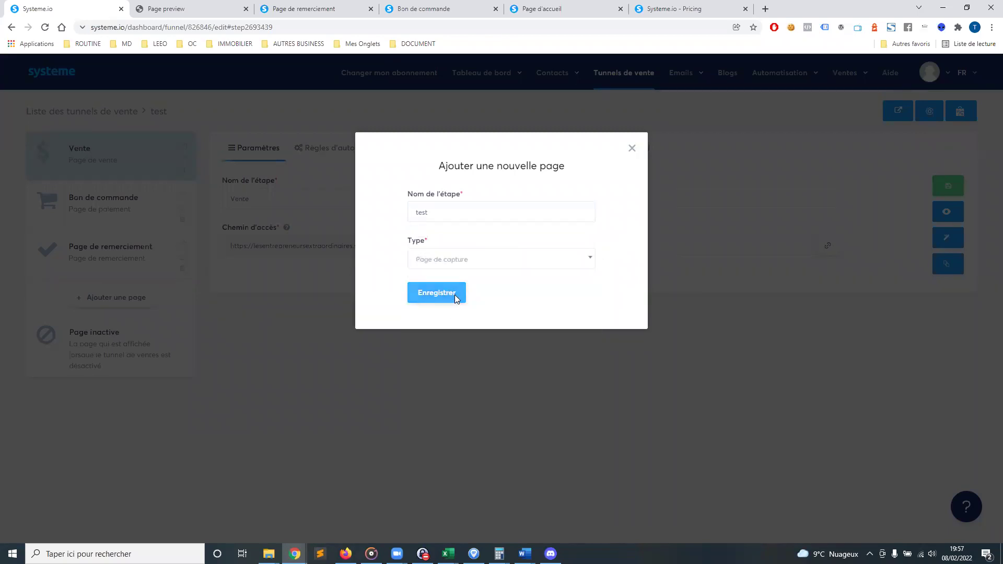
left_click(454, 295)
left_click(629, 150)
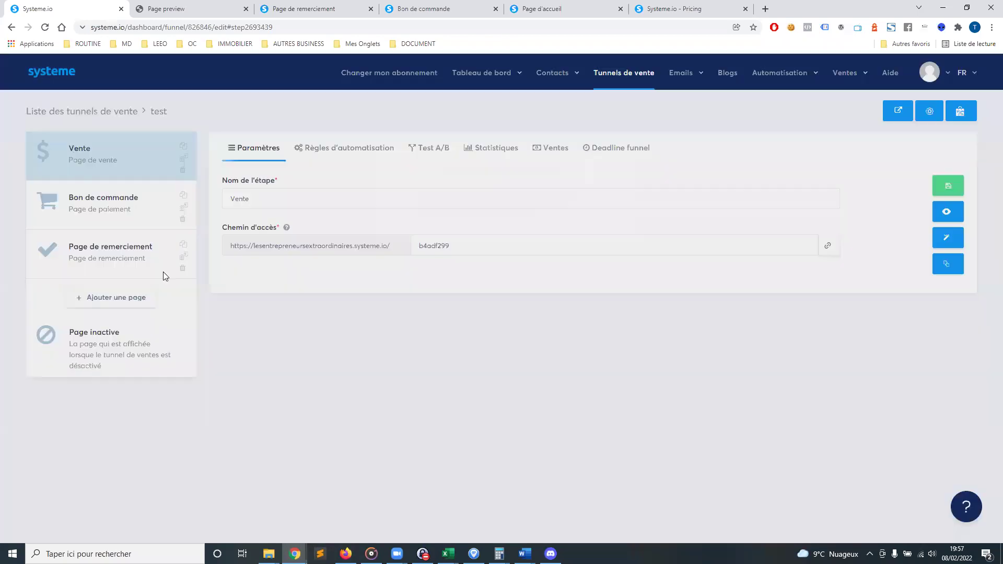
left_click(182, 268)
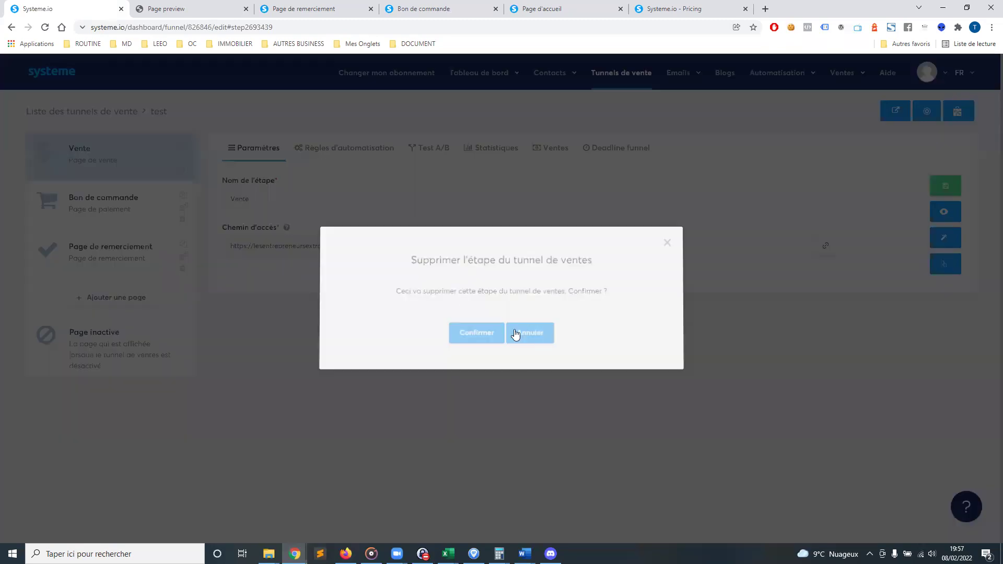
left_click(461, 334)
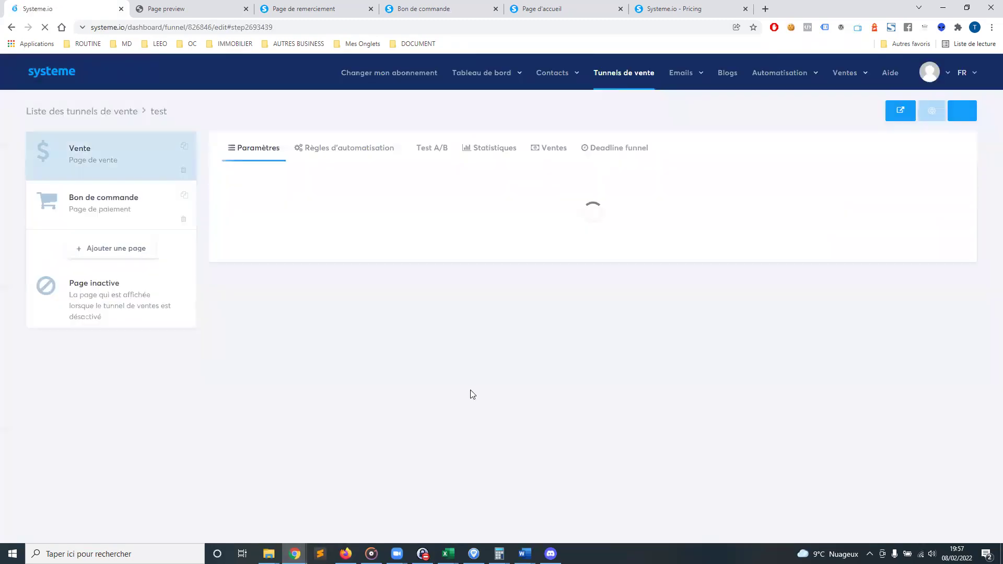
Add a Capture Email step of type Page de capture and show its settings
left_click(109, 248)
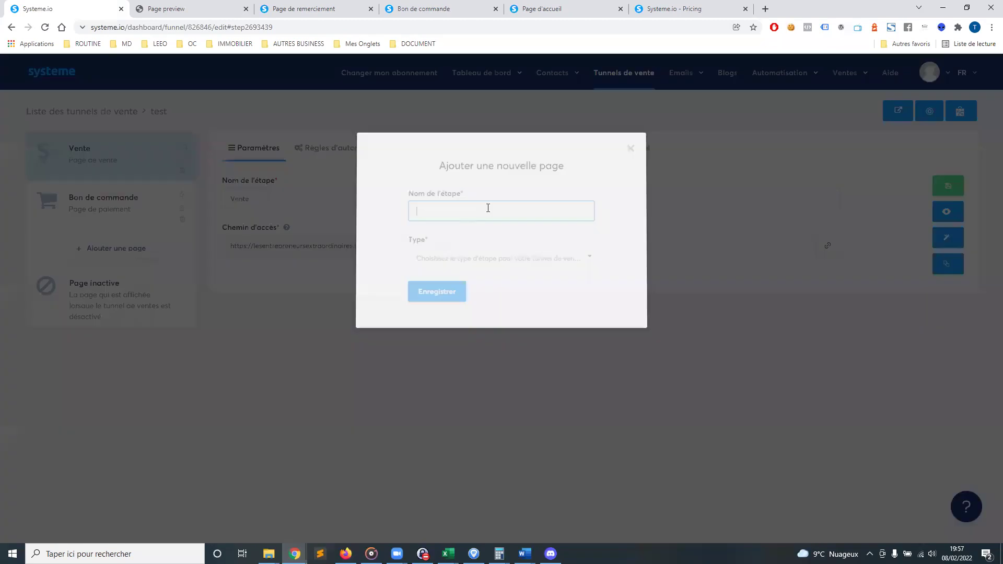
type("cap")
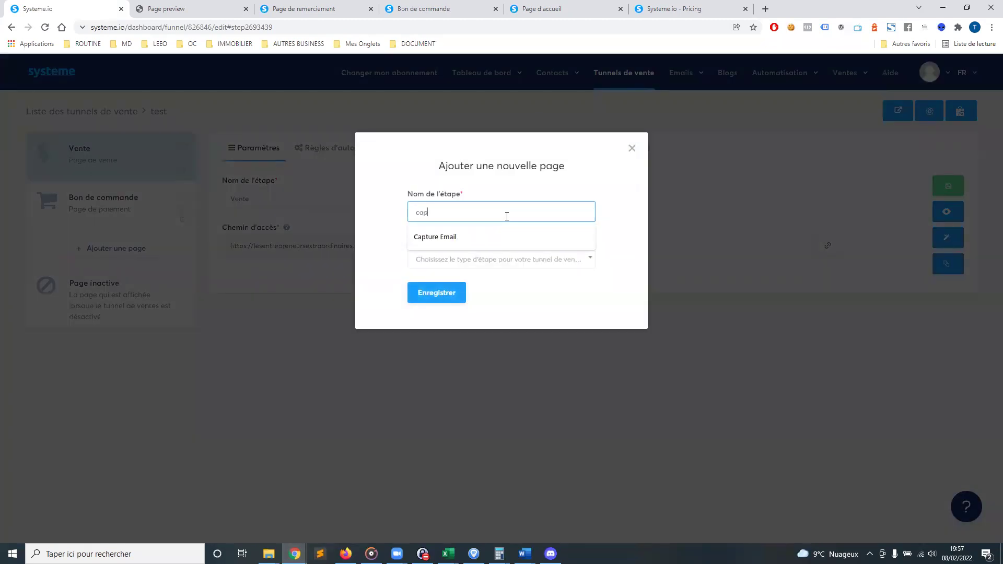
type("tu")
left_click(465, 238)
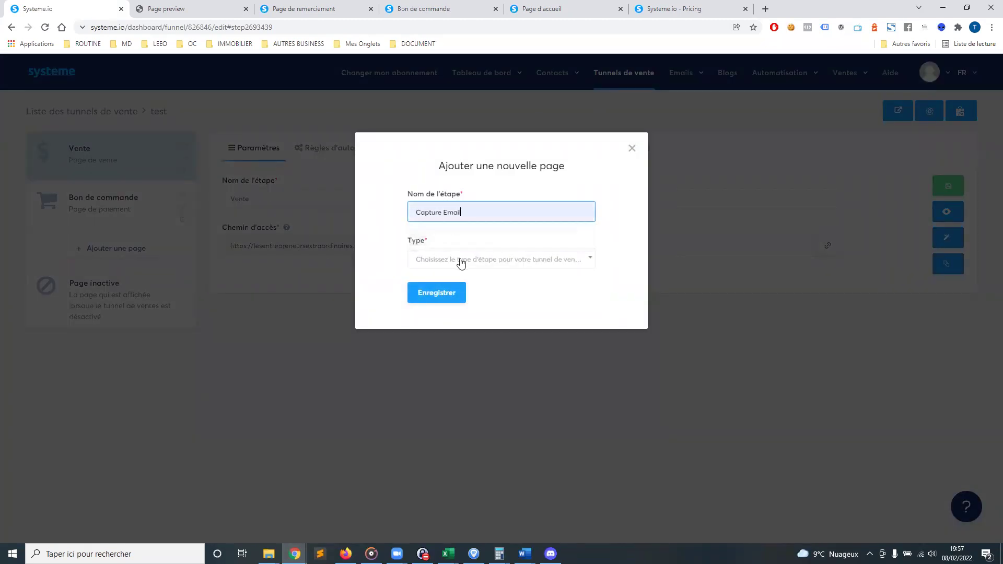
left_click(460, 260)
left_click(459, 339)
left_click(442, 293)
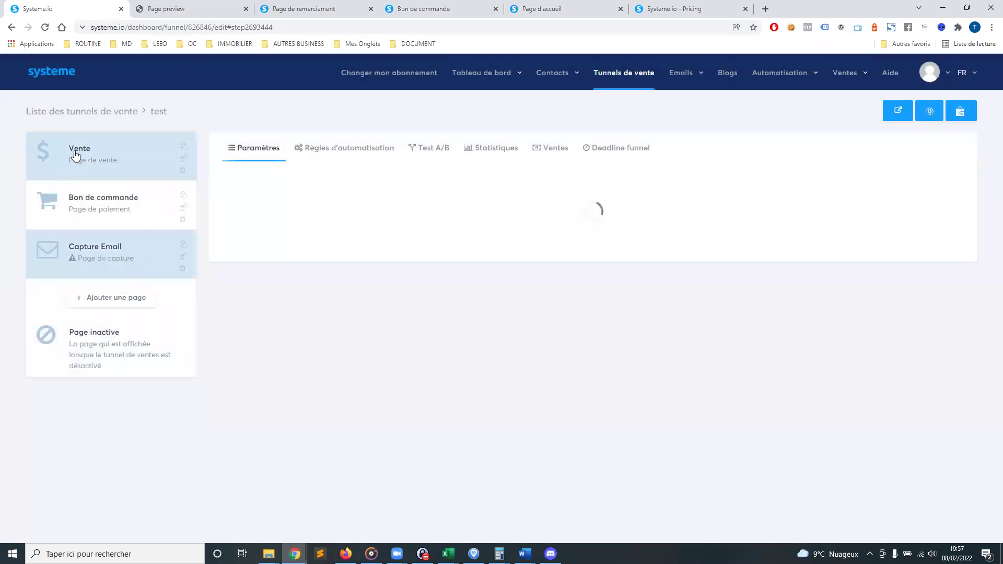
left_click(61, 259)
Move Capture Email to the top of the test funnel and apply the first capture page template
left_click_drag(61, 216, 72, 162)
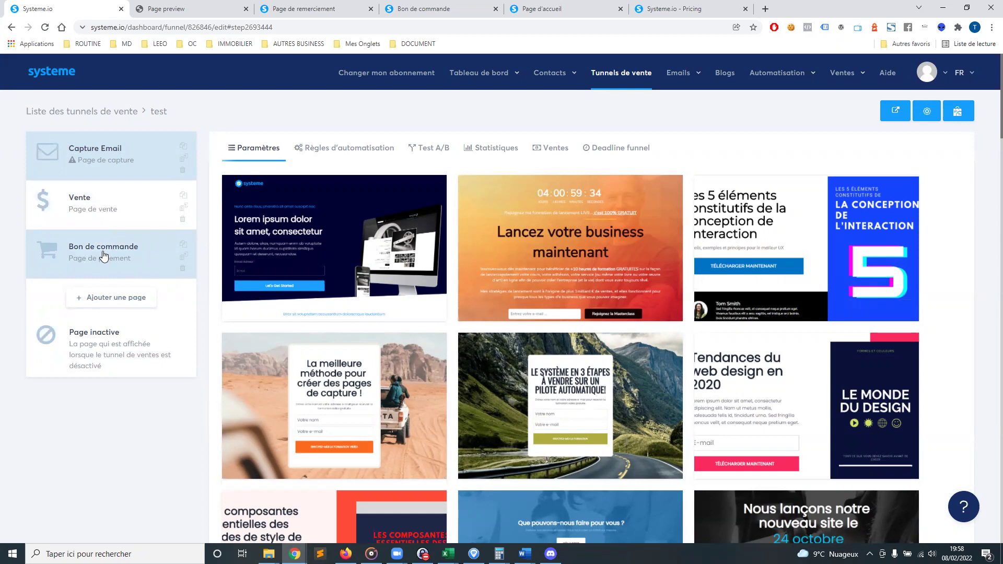
mouse_move(337, 253)
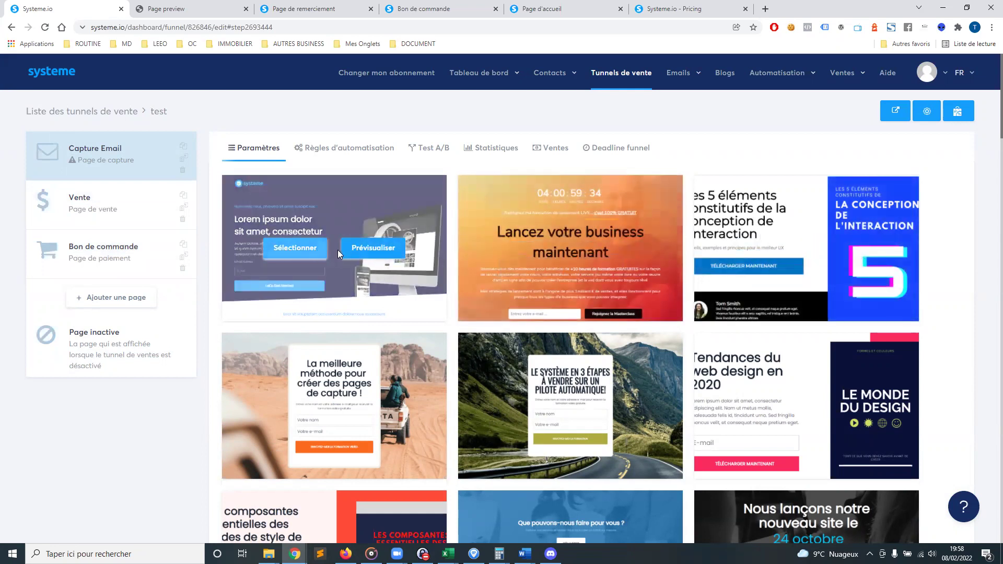
left_click(295, 248)
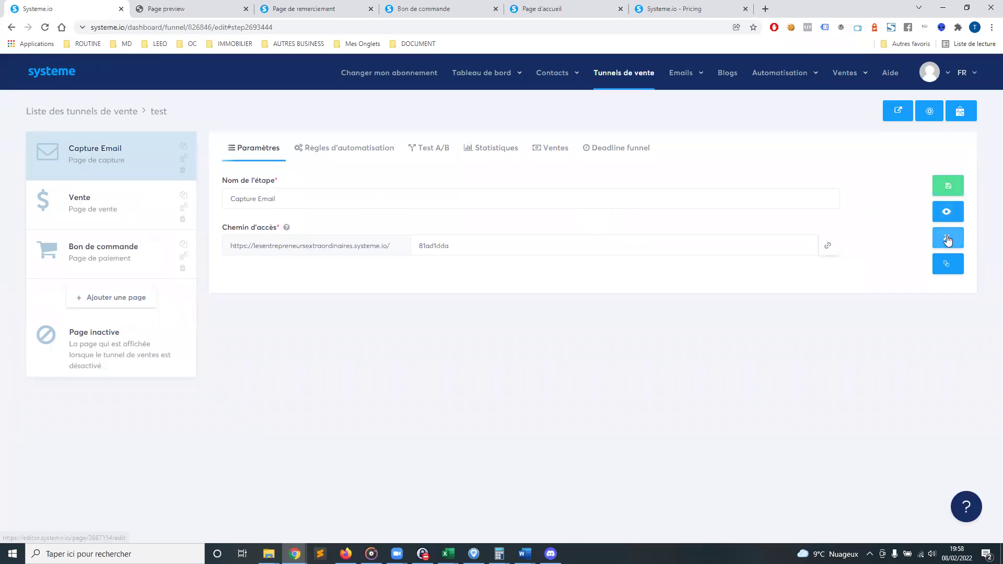
left_click(948, 241)
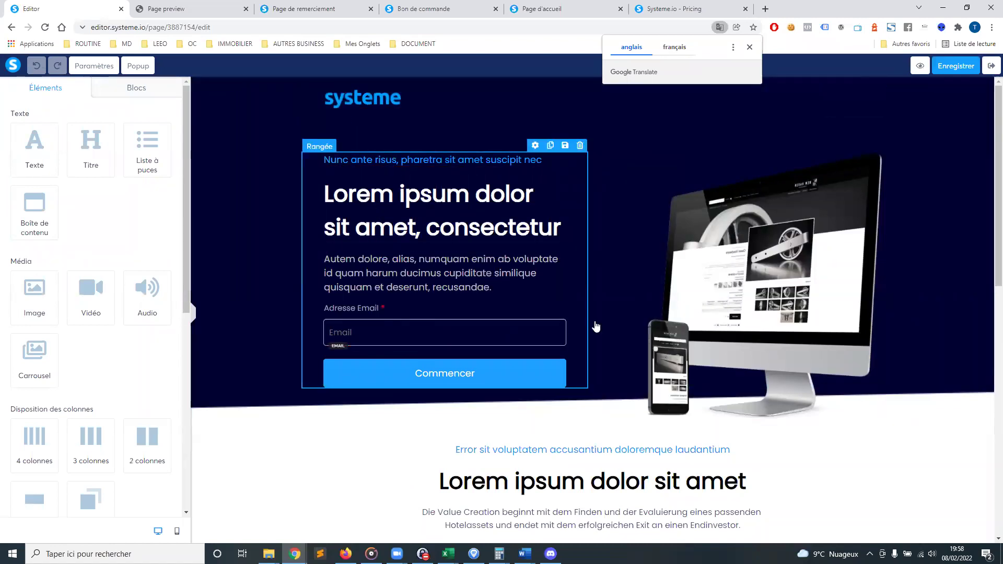
scroll(733, 416, "down", 6)
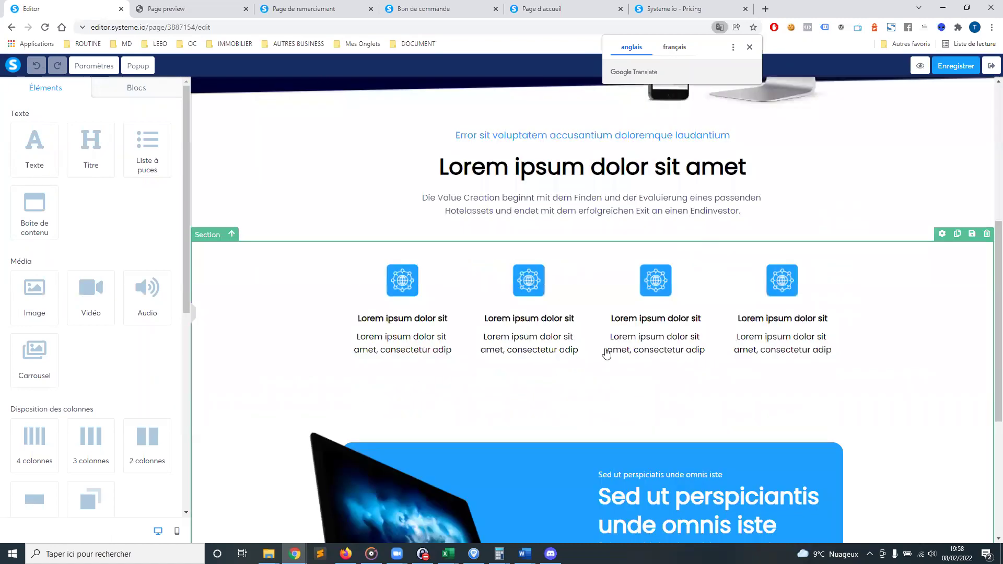
scroll(522, 344, "down", 3)
scroll(444, 336, "up", 9)
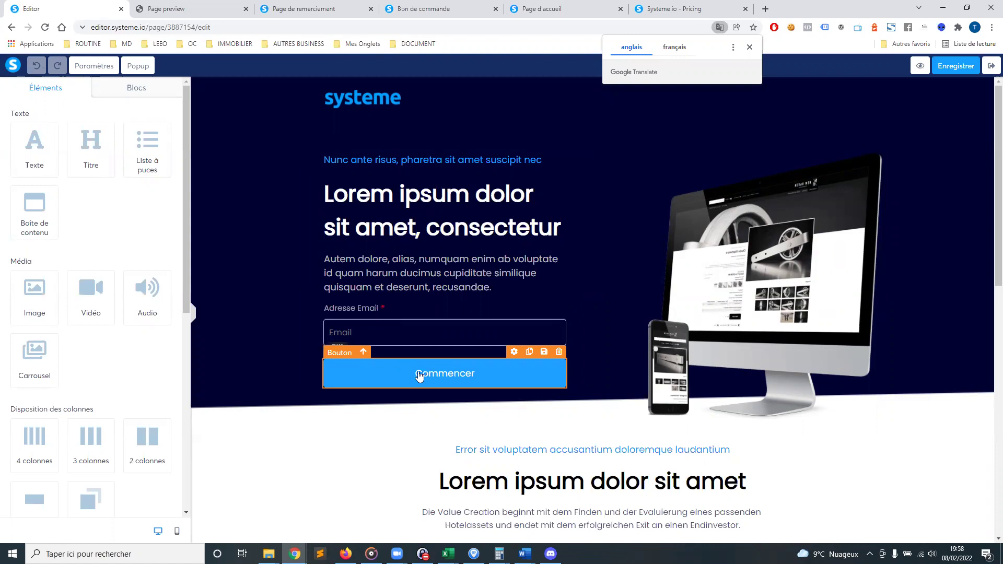
left_click(990, 69)
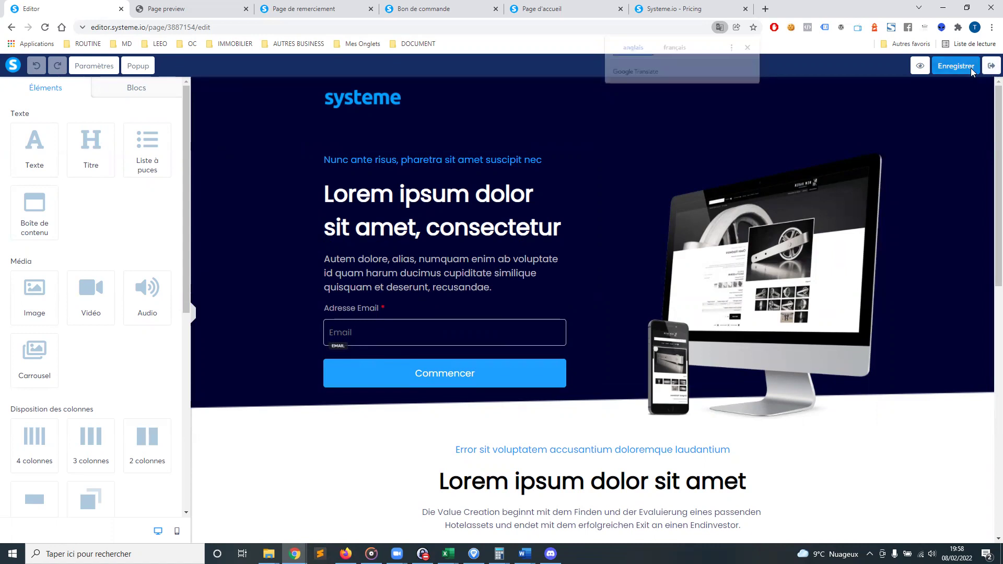
left_click(991, 67)
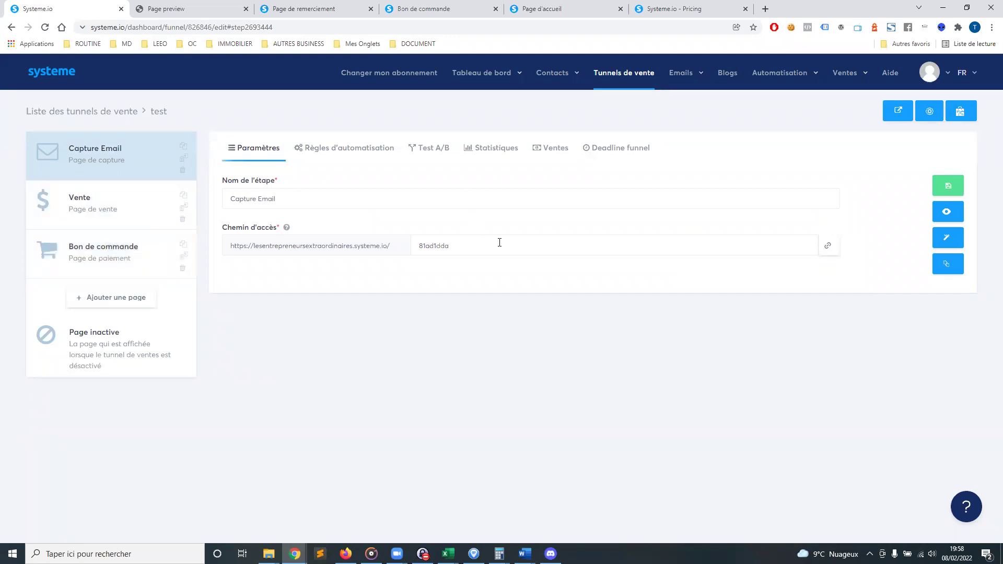
Preview the live capture page and submit an email address to reach the Vente page
left_click(947, 215)
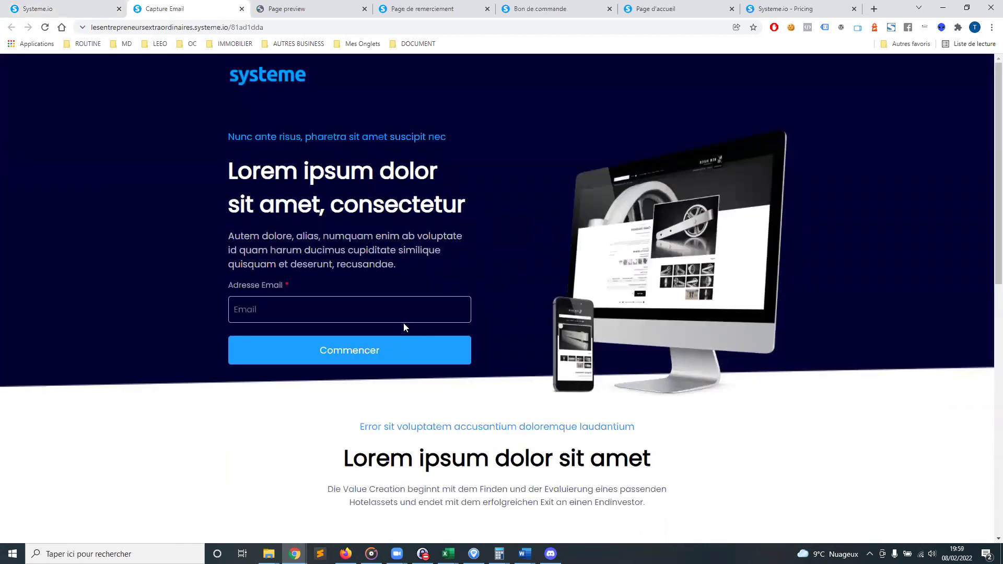
left_click(413, 312)
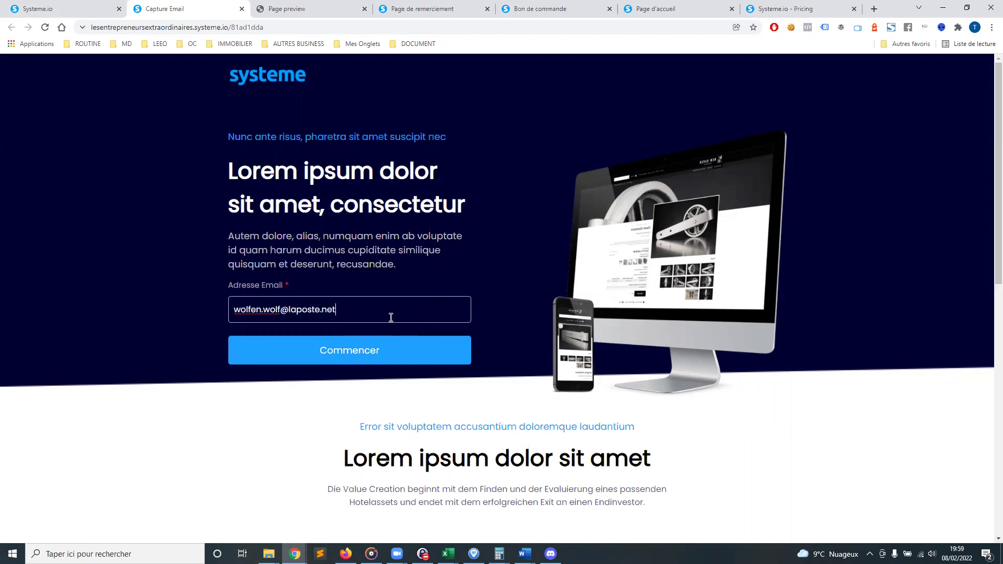
left_click(347, 351)
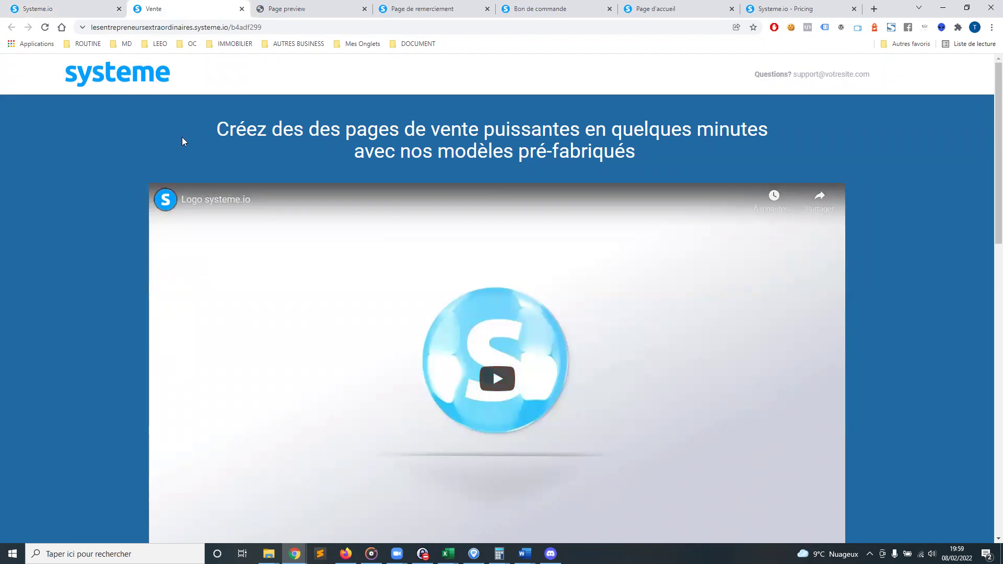
Scroll through the Vente page and use its add-to-cart button to reach the Bon de commande form
scroll(181, 136, "down", 8)
scroll(451, 281, "down", 7)
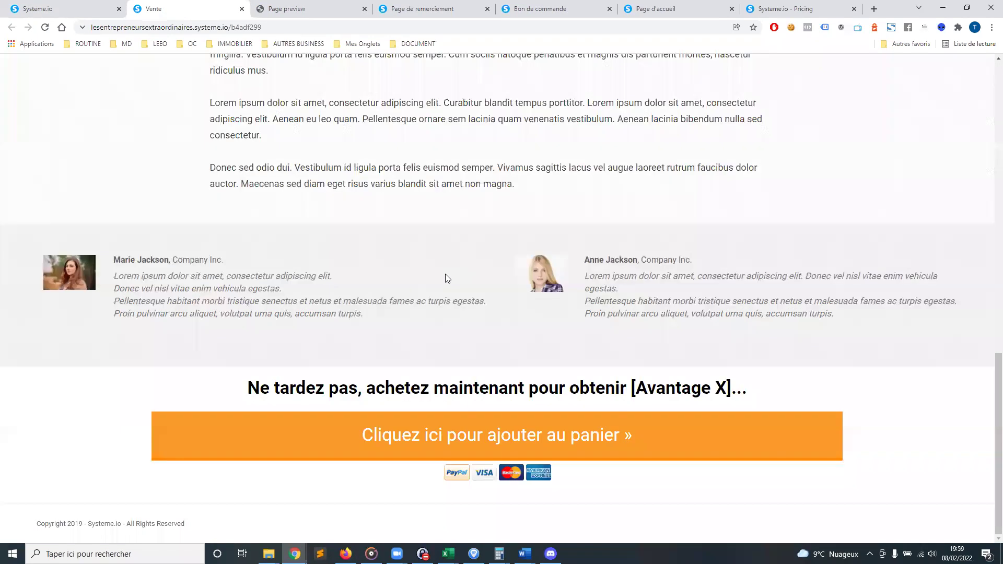
scroll(490, 123, "up", 5)
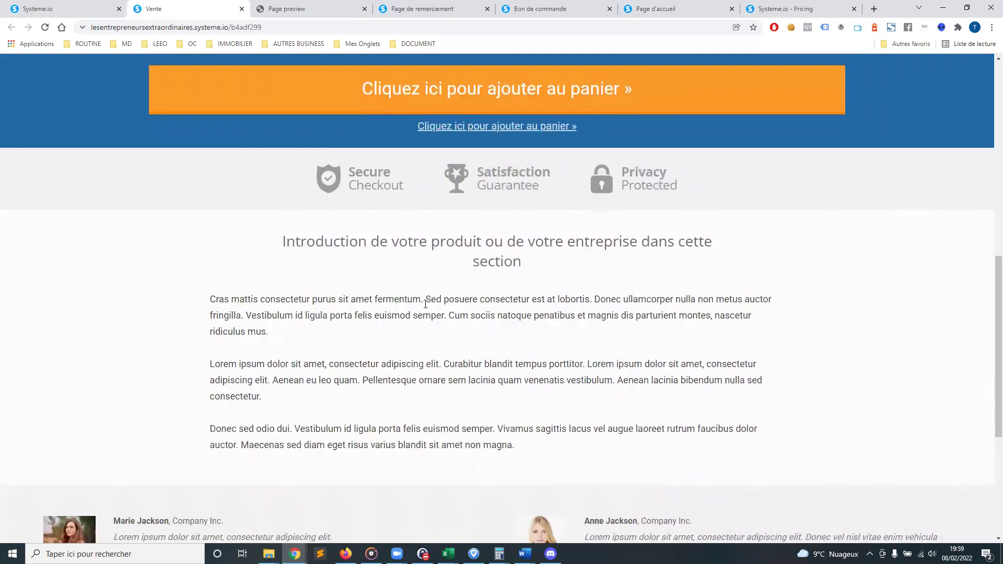
scroll(422, 299, "down", 5)
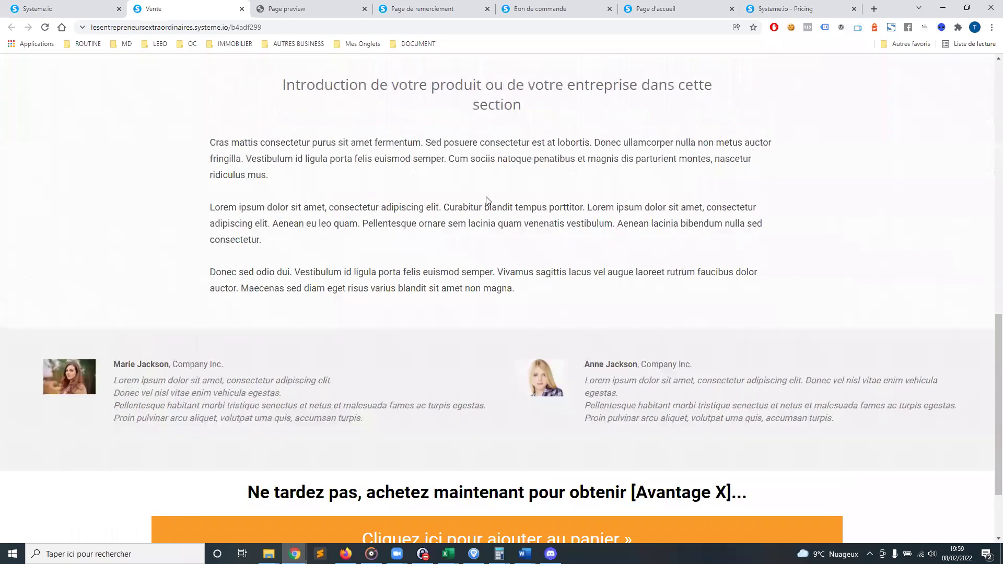
left_click(493, 436)
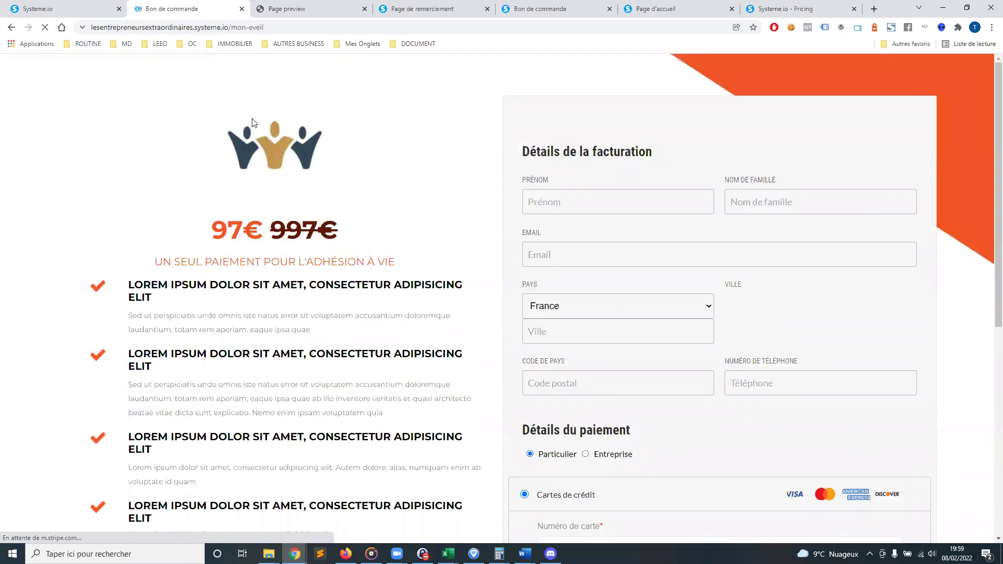
Scroll the Bon de commande form to its payment section, then return to the funnel dashboard tab
scroll(448, 281, "down", 7)
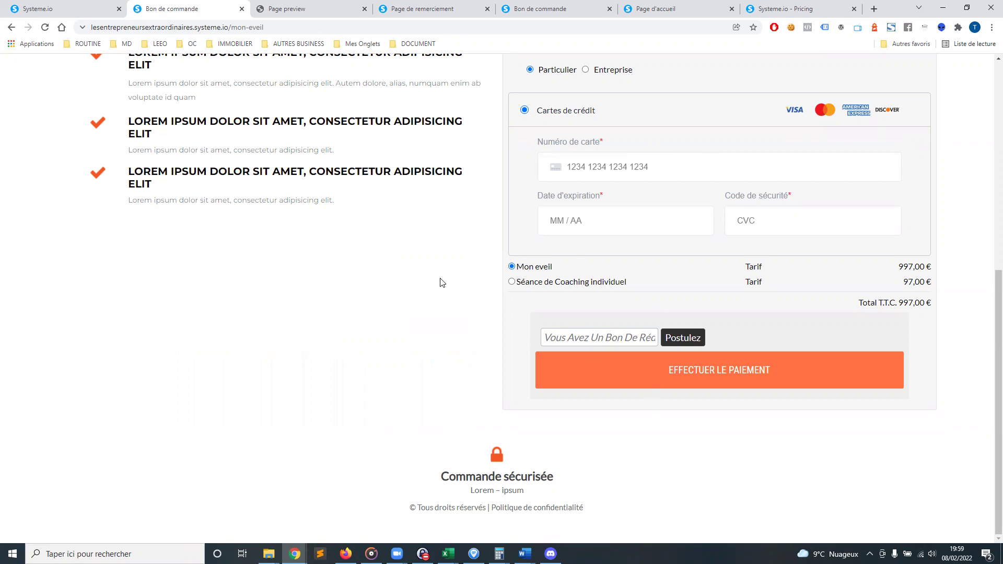
left_click(66, 12)
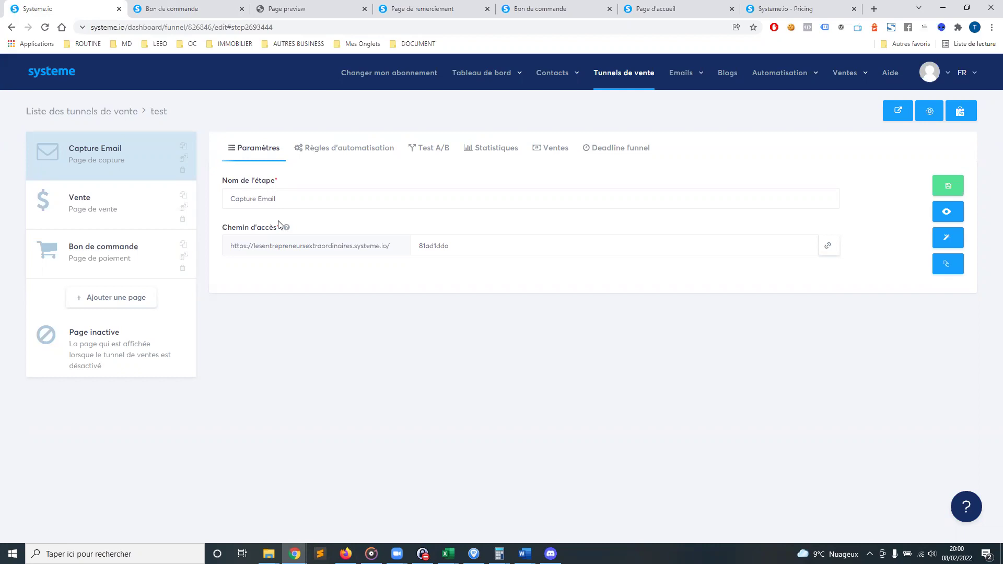
Inspect the Le Club "LEEO" product's three variants and settings, then show the sales funnels list
mouse_move(849, 77)
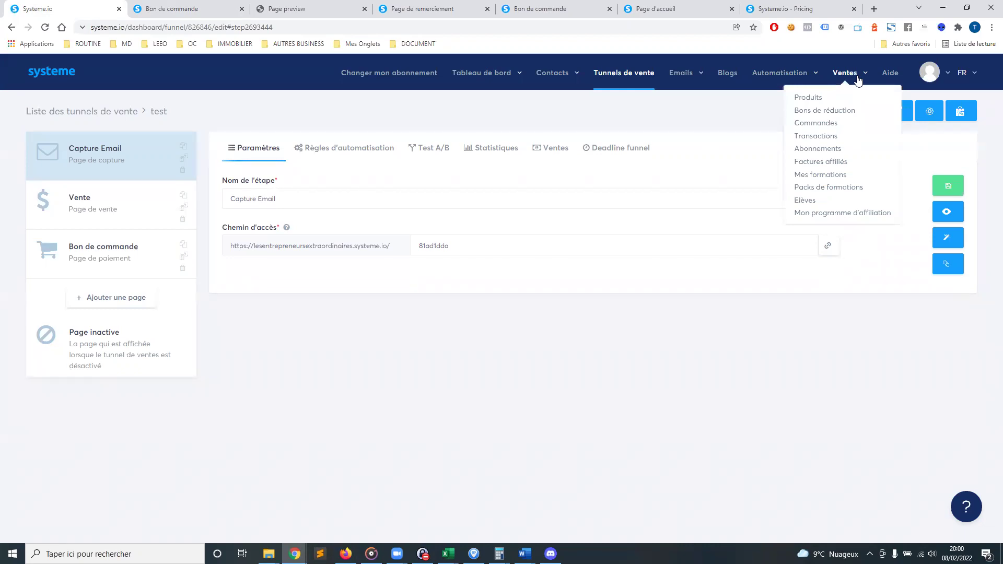
left_click(811, 98)
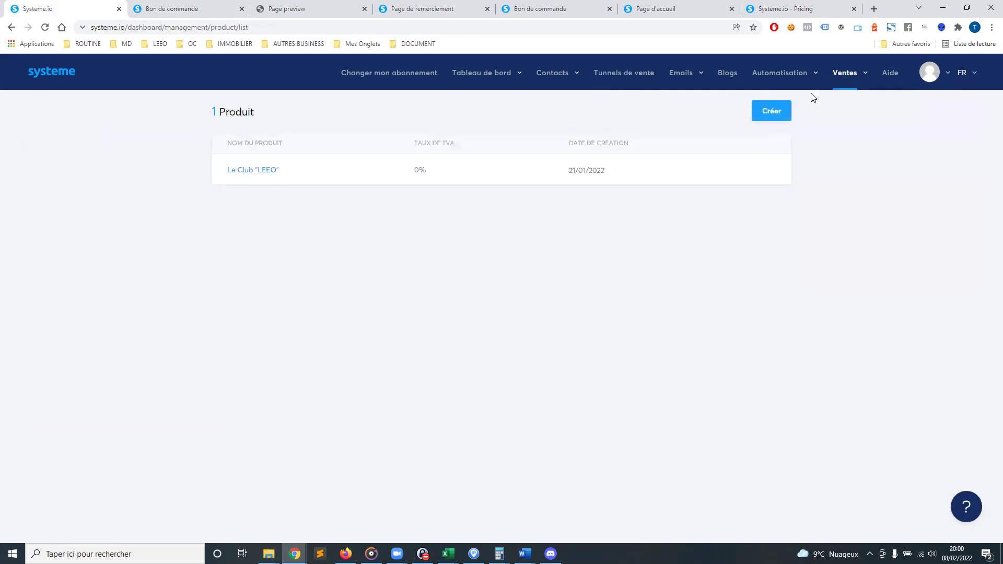
left_click(768, 110)
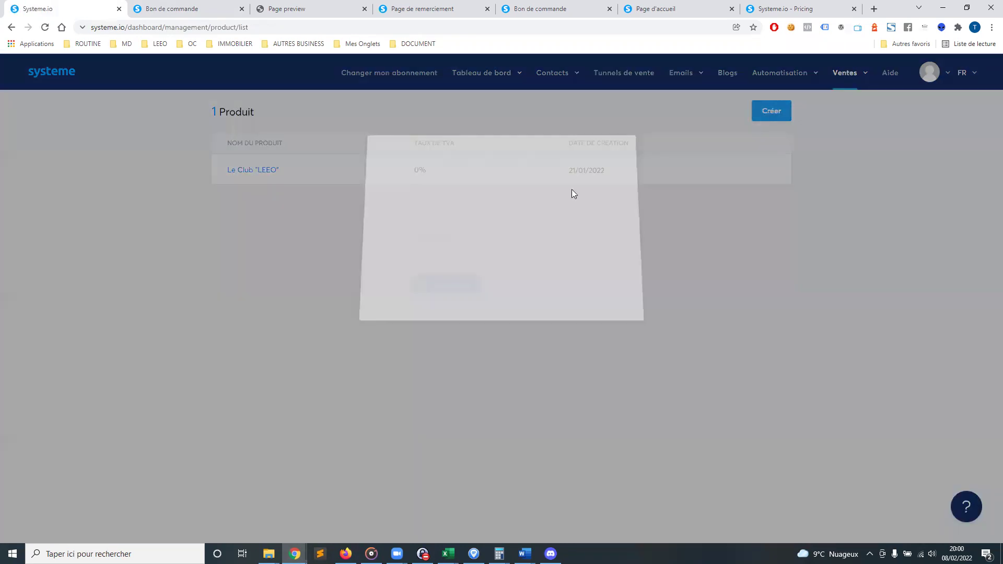
left_click(630, 148)
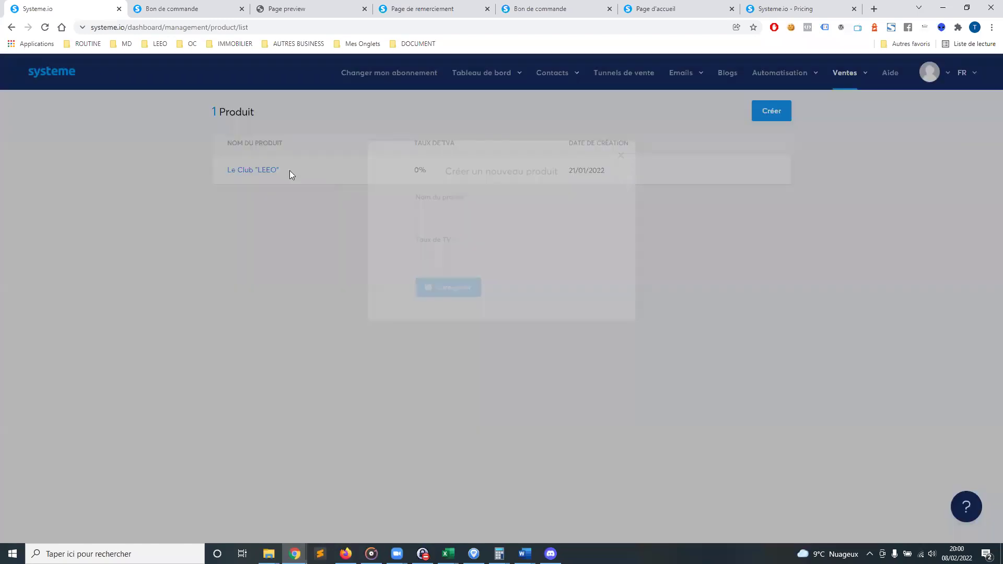
left_click(261, 170)
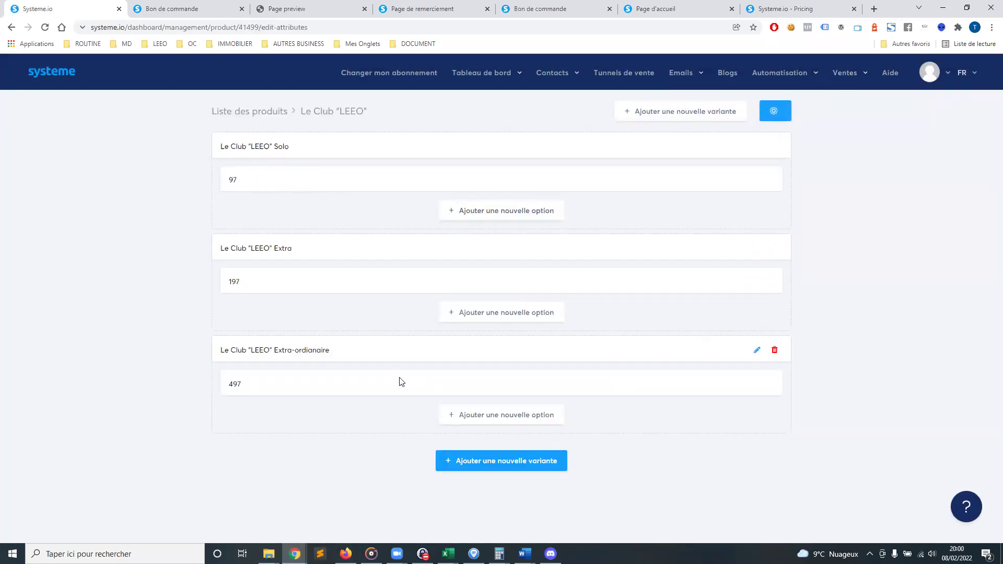
left_click(770, 117)
left_click(629, 150)
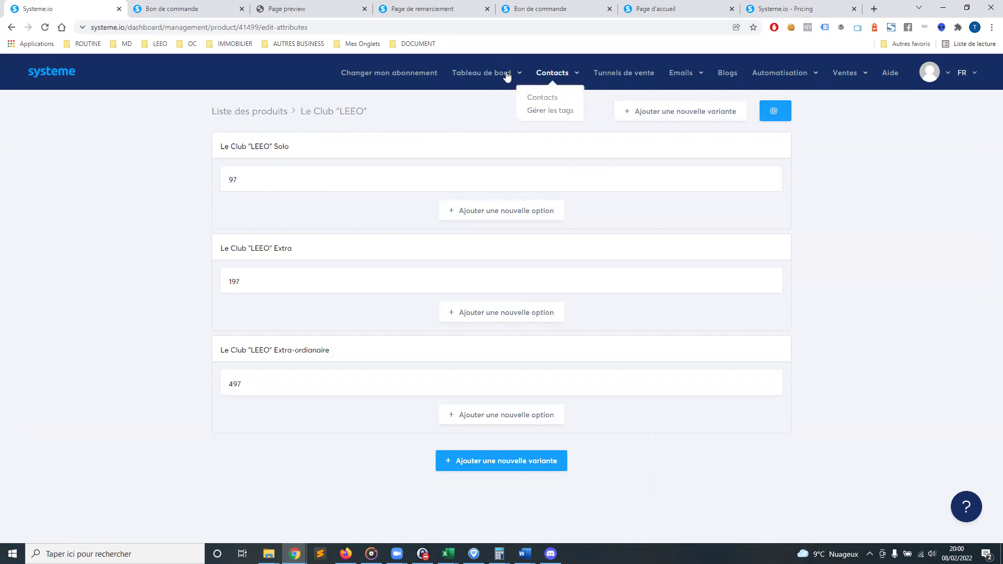
left_click(625, 75)
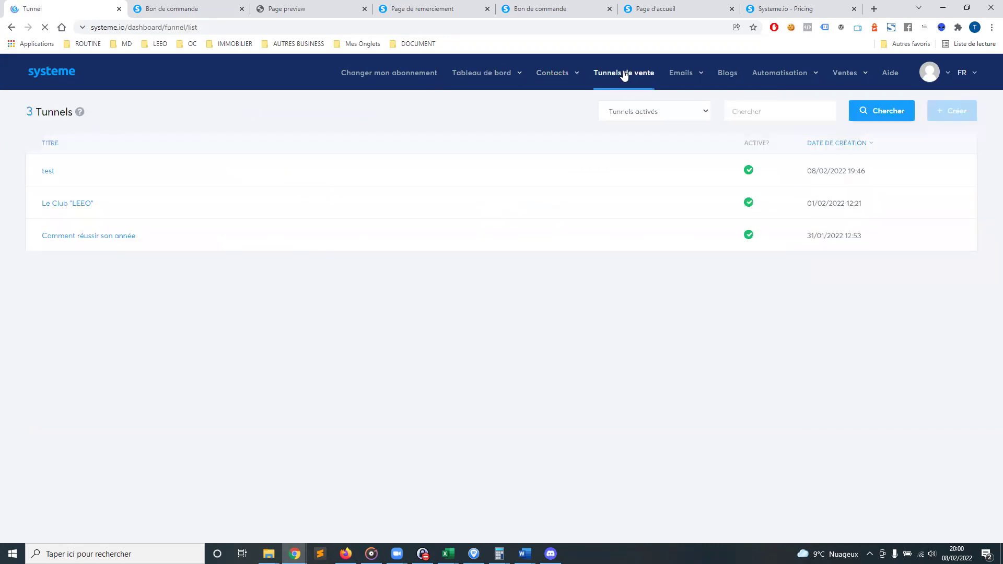
Add the physical product Le Club "LEEO" as a resource on the test funnel's Bon de commande step
left_click(46, 172)
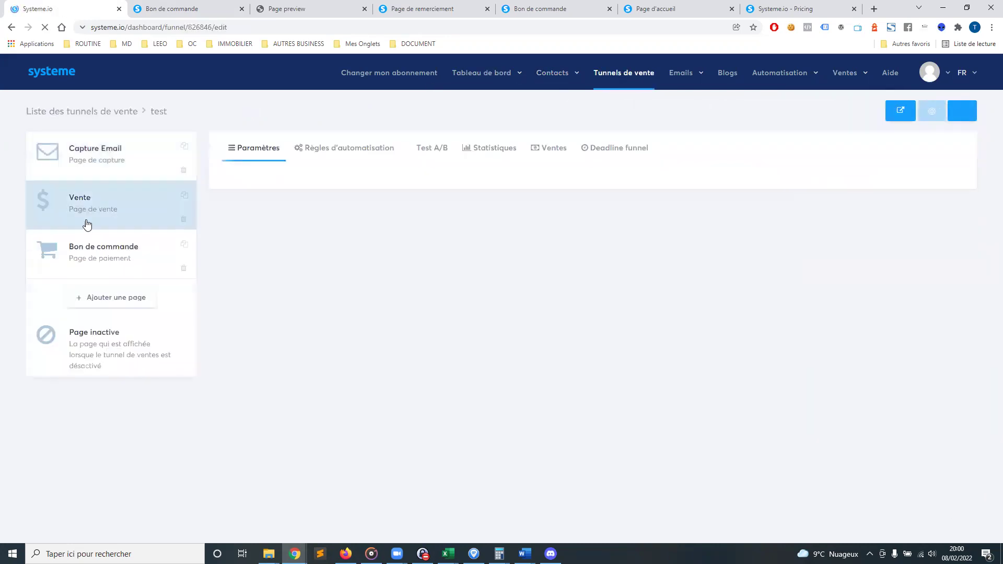
left_click(83, 251)
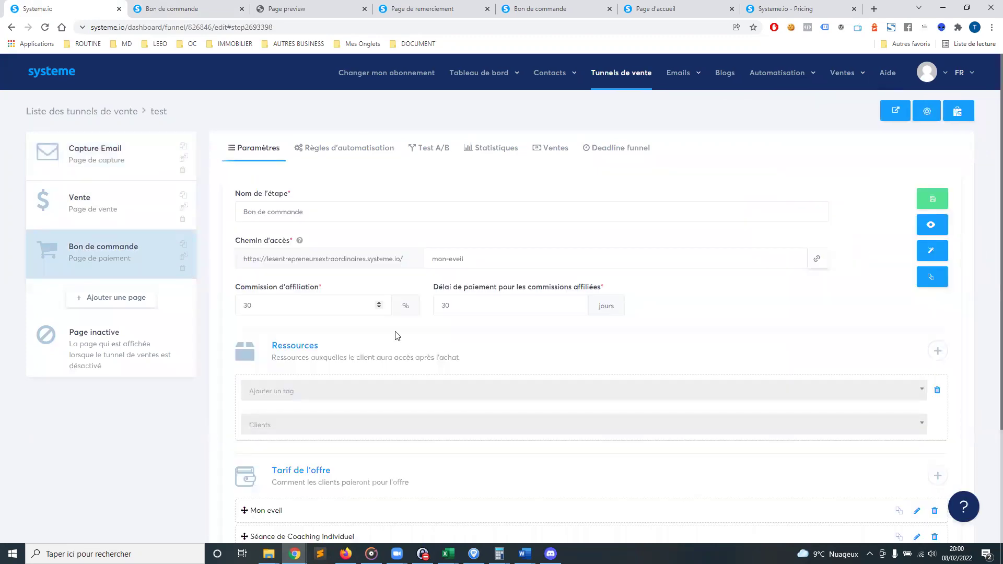
scroll(812, 418, "down", 3)
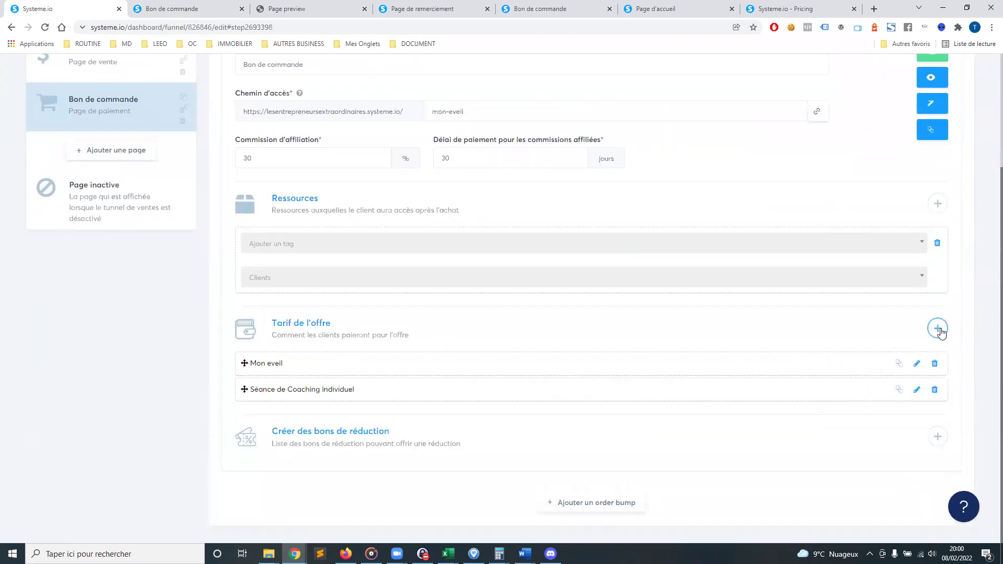
left_click(937, 203)
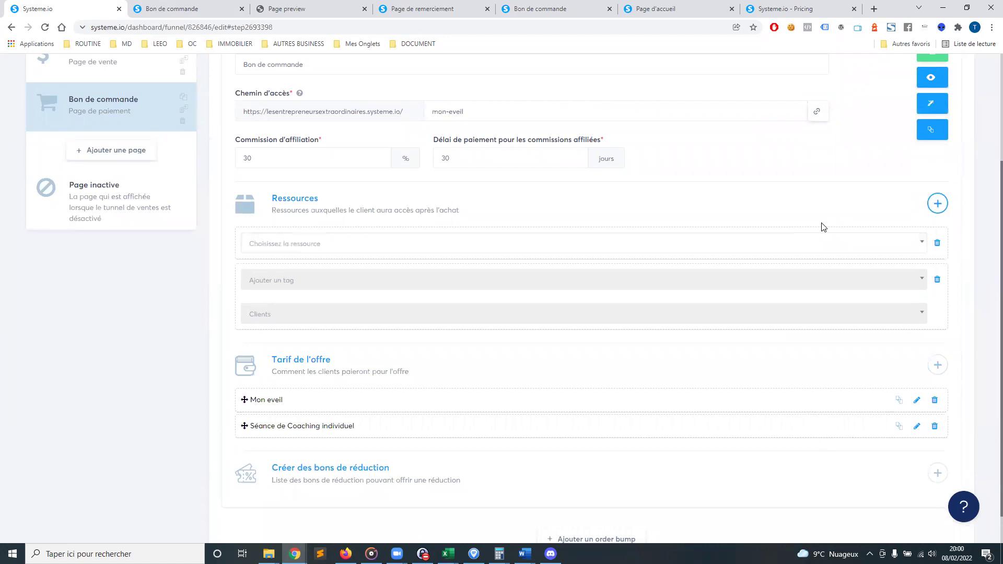
left_click(318, 244)
left_click(279, 364)
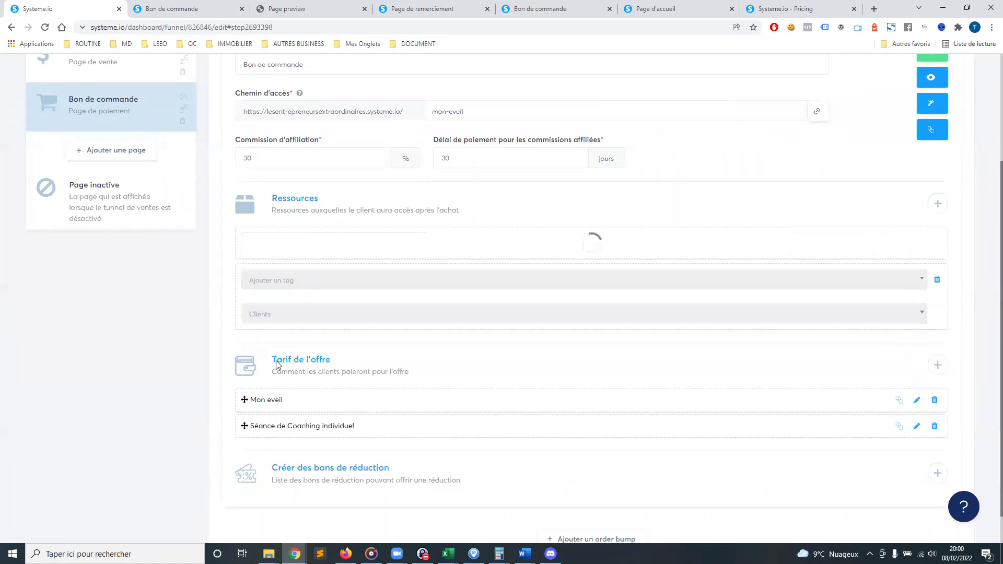
left_click(298, 282)
left_click(281, 314)
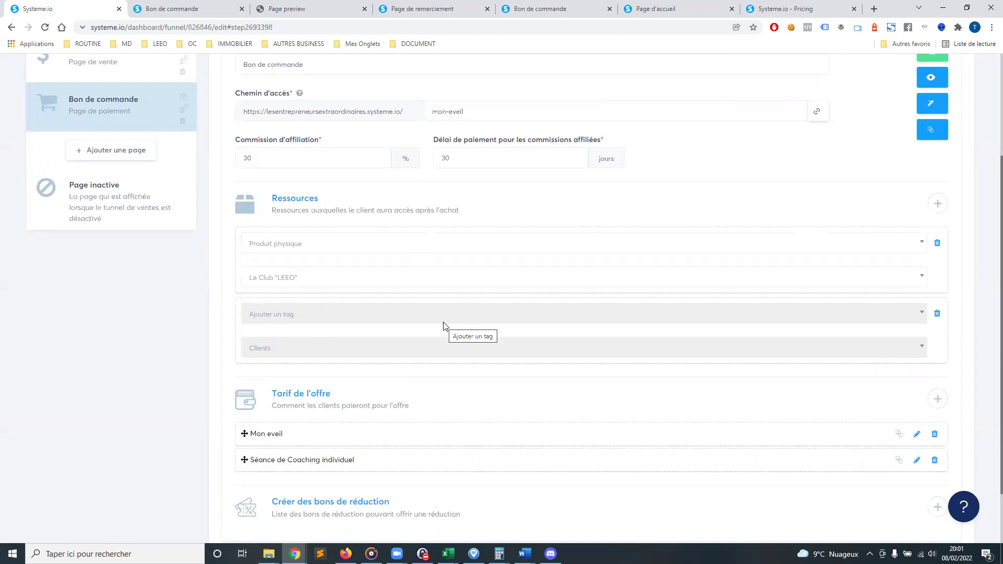
scroll(776, 241, "up", 3)
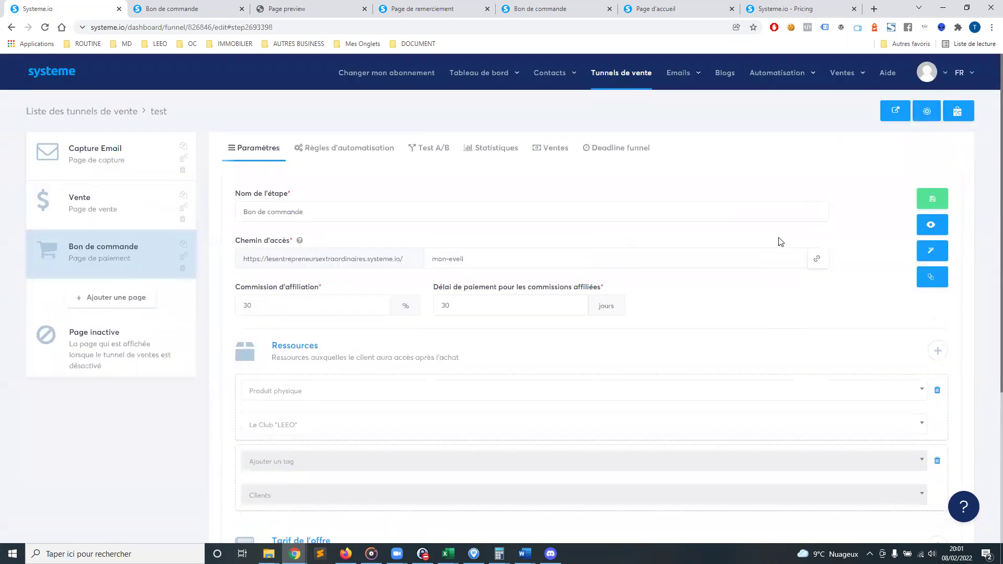
Start a new coupon under Bons de réduction and view its discount types without choosing one
mouse_move(842, 75)
left_click(835, 112)
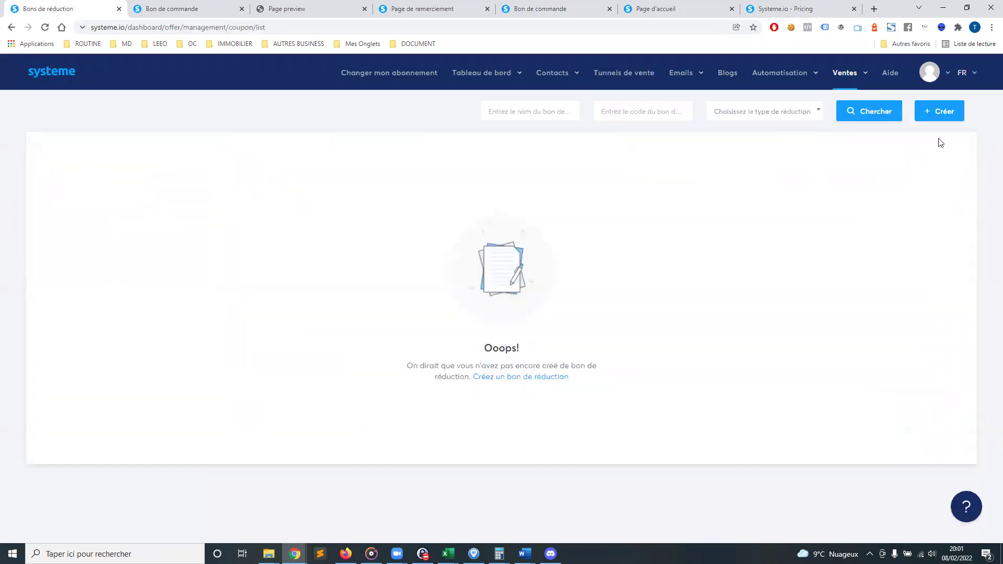
left_click(943, 112)
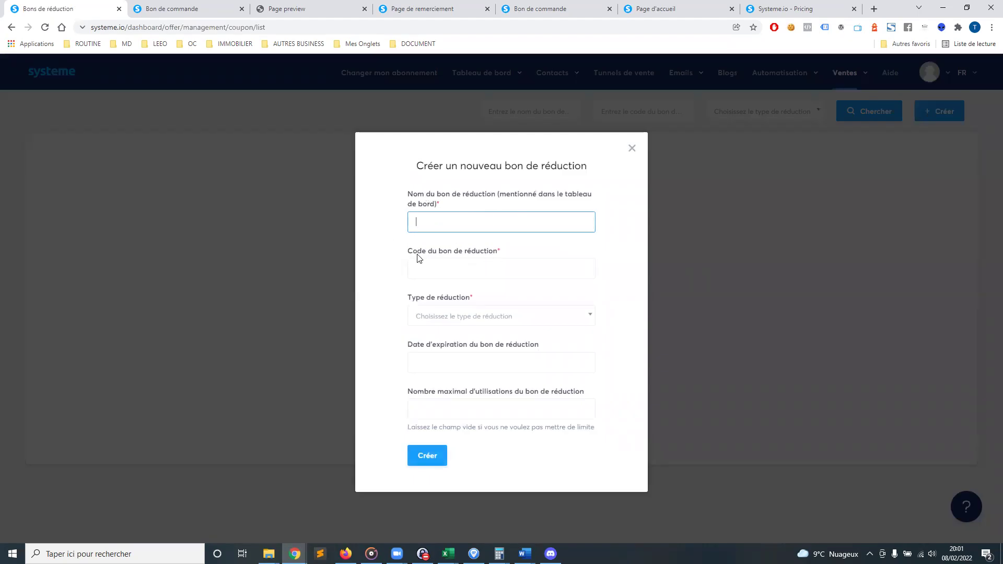
left_click_drag(417, 253, 486, 253)
left_click(441, 314)
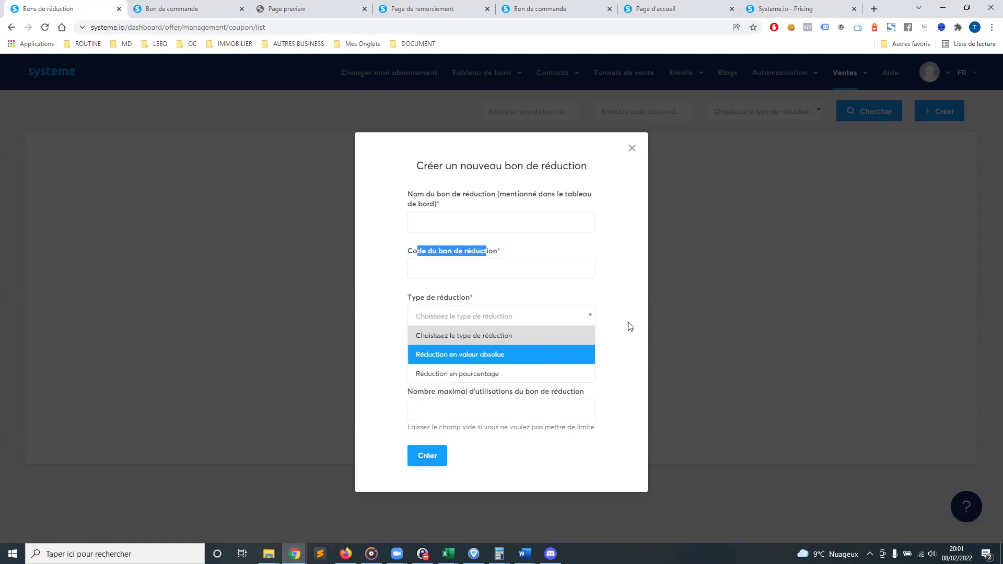
left_click(624, 353)
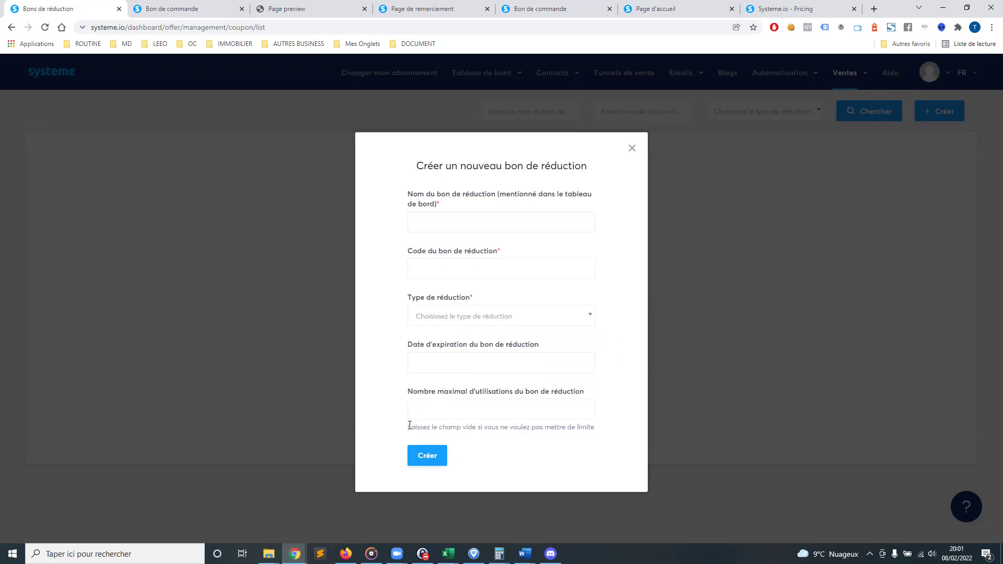
Check the maximum uses and expiration date fields, discard the coupon, and open the Commandes list
left_click(410, 411)
left_click(477, 364)
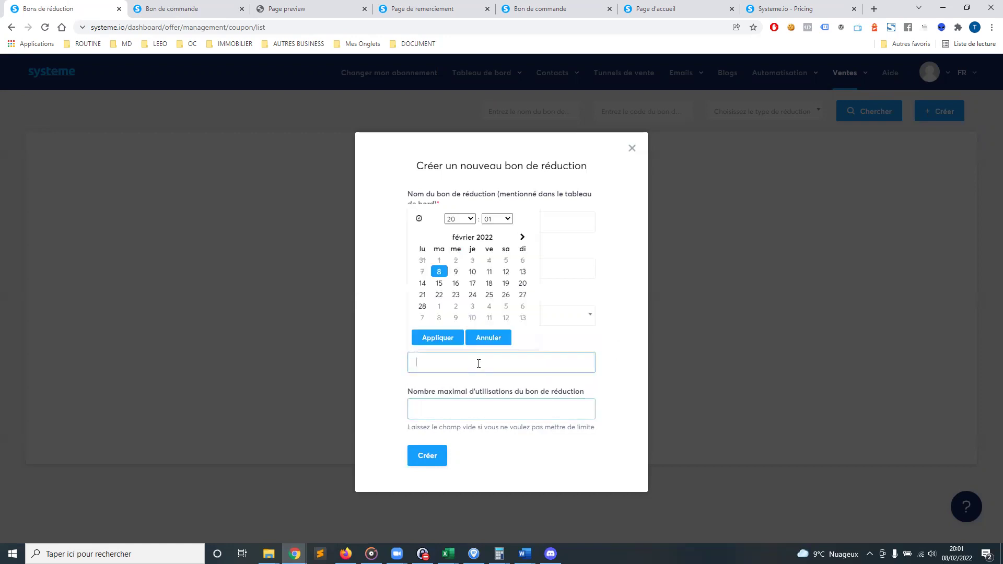
left_click(619, 337)
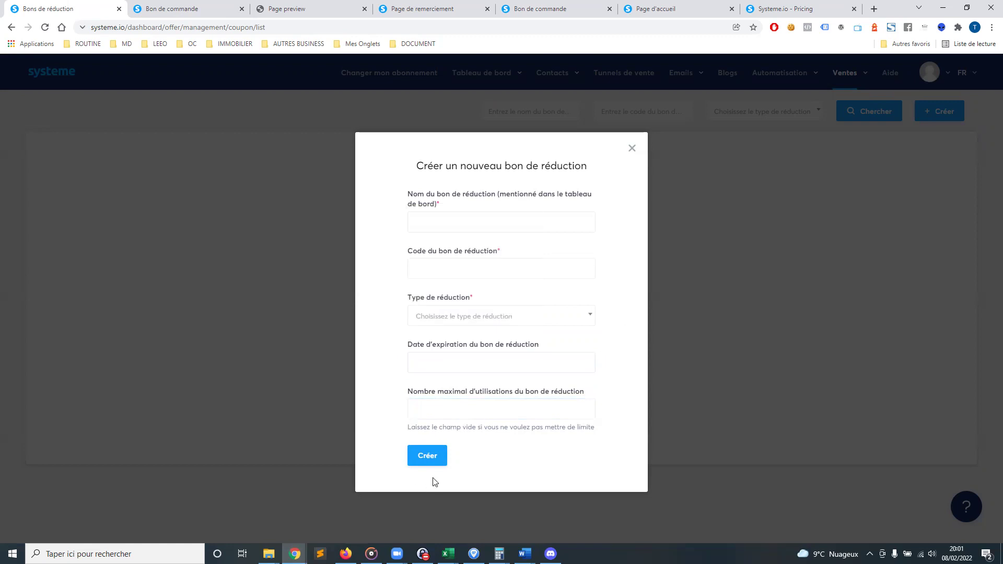
left_click(632, 150)
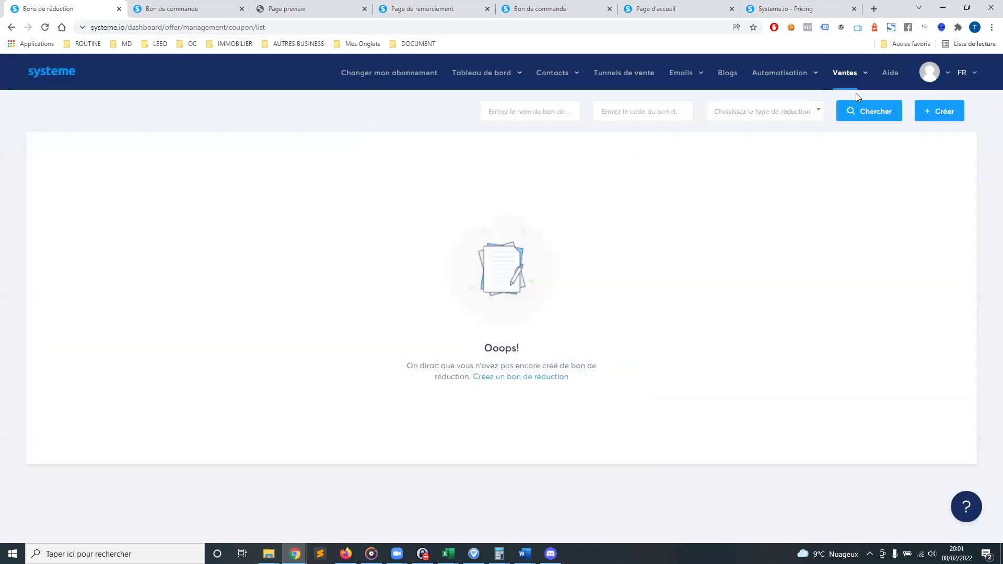
mouse_move(857, 78)
left_click(827, 126)
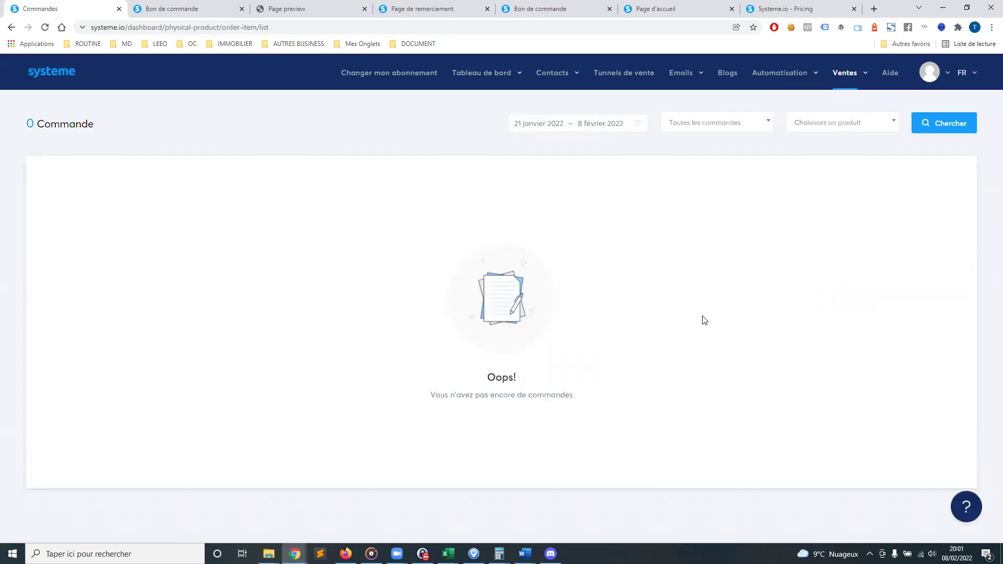
Browse the transactions, subscriptions and affiliate invoices lists, ending on the Formations courses page
mouse_move(862, 86)
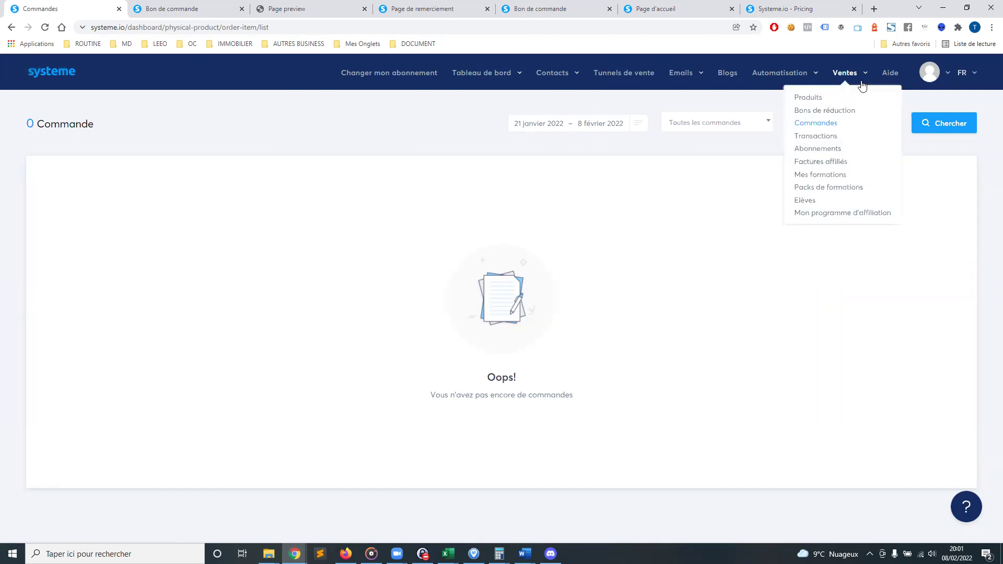
left_click(822, 138)
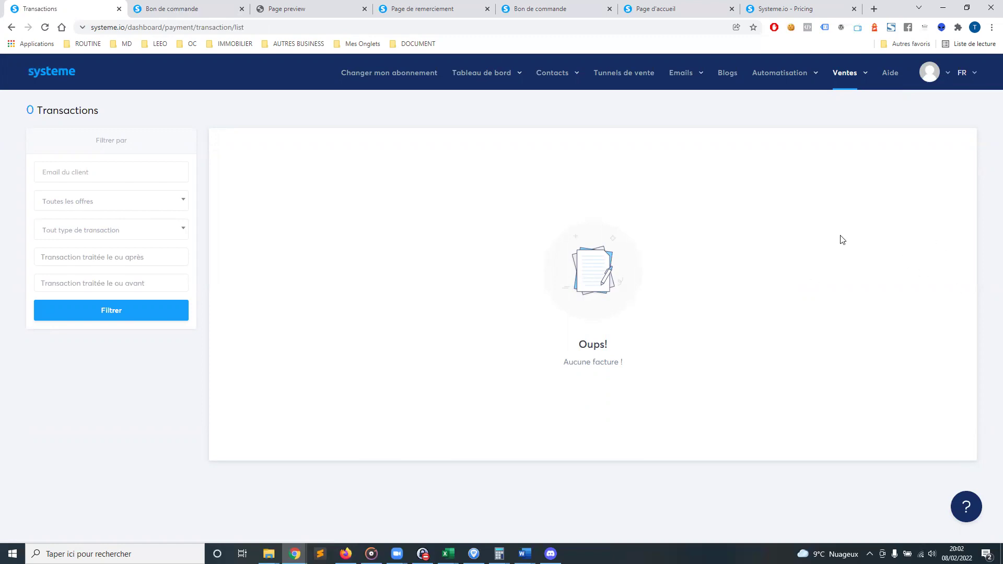
mouse_move(846, 79)
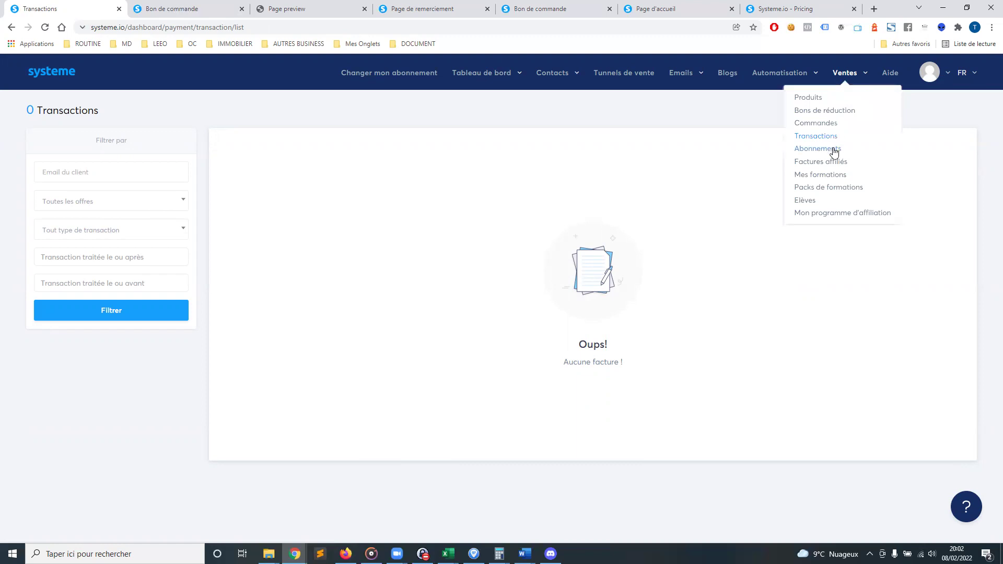
left_click(826, 151)
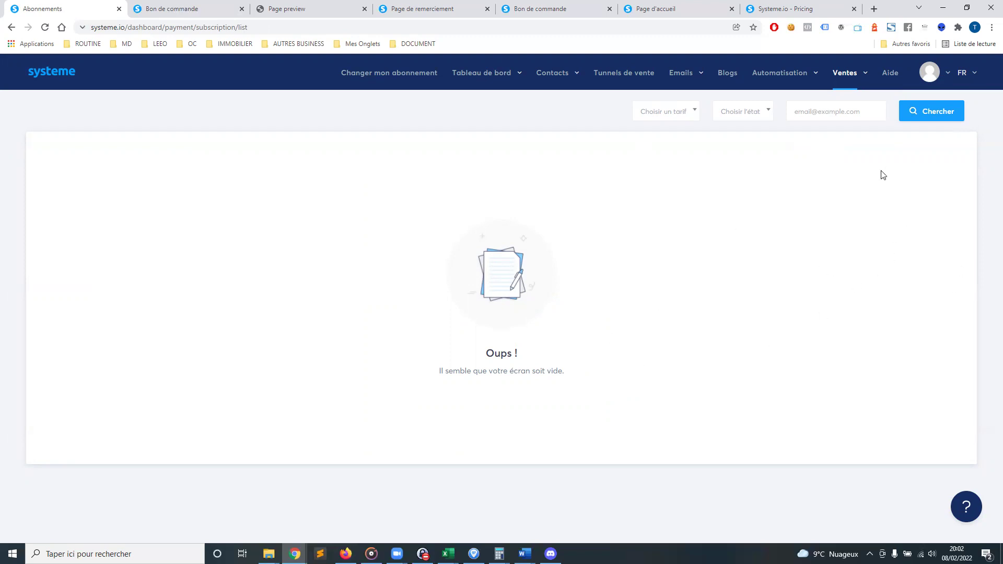
mouse_move(858, 76)
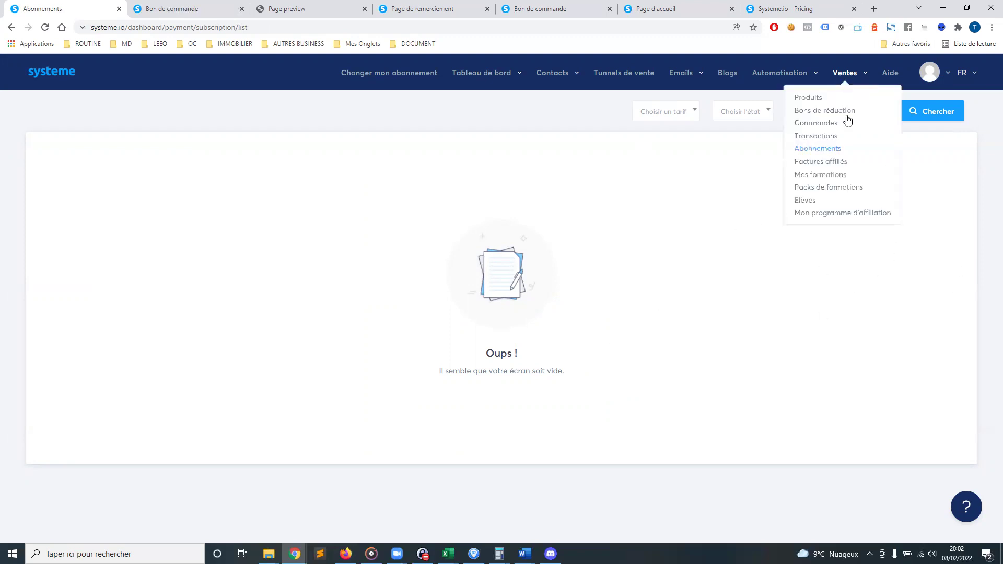
left_click(834, 166)
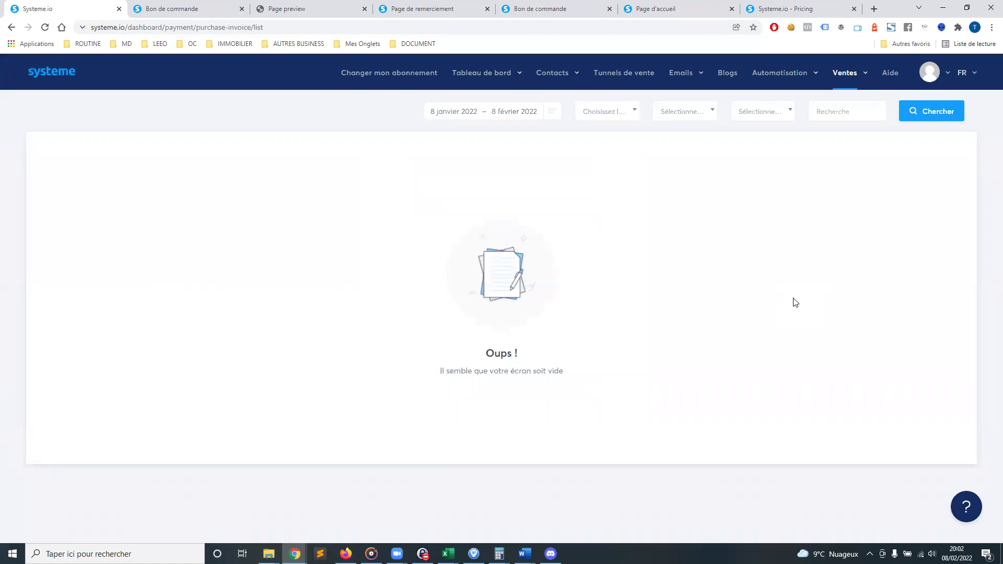
mouse_move(849, 74)
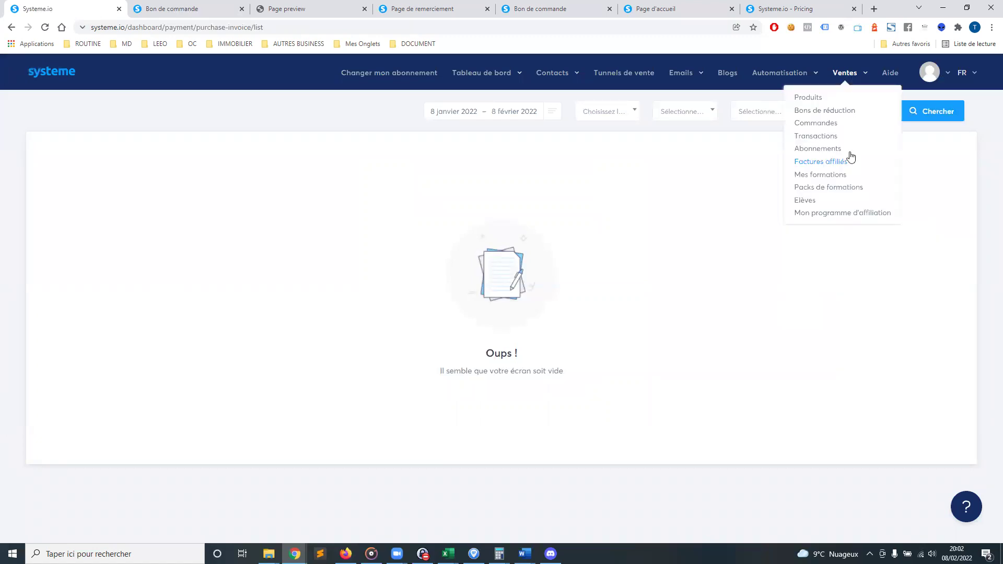
left_click(819, 178)
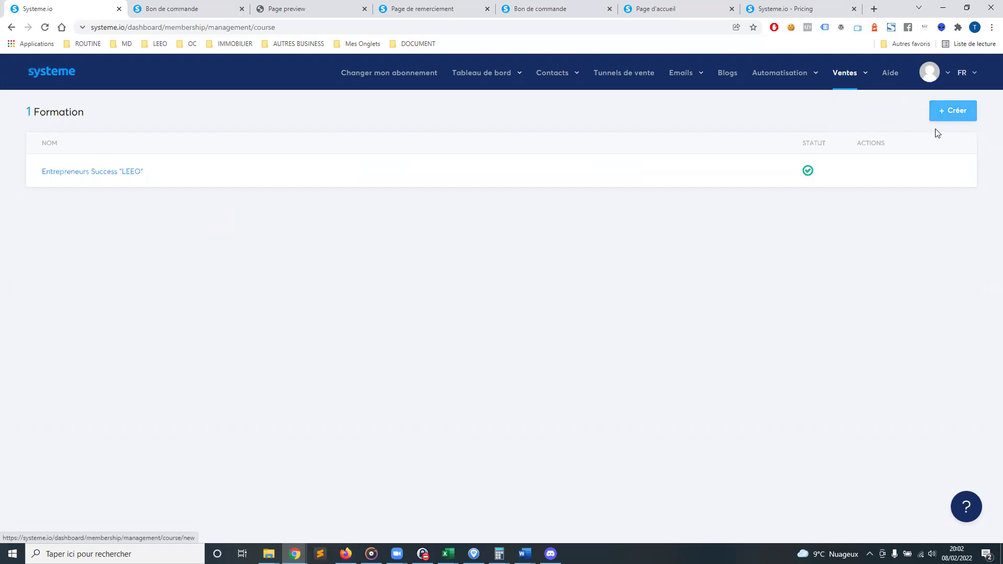
Open the Entrepreneurs Success "LEEO" course settings and keep its only available domain
left_click(859, 173)
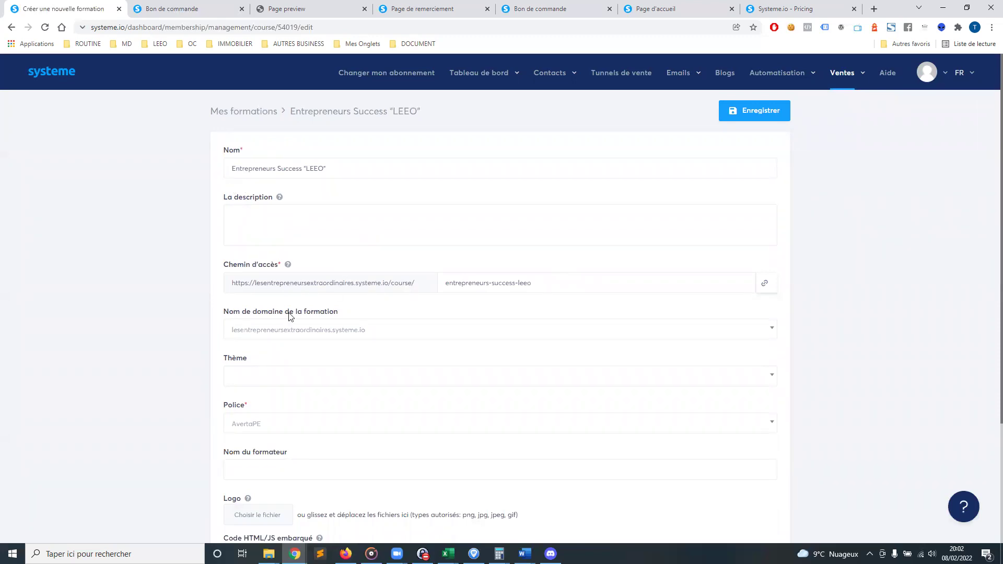
left_click(343, 226)
scroll(360, 220, "down", 3)
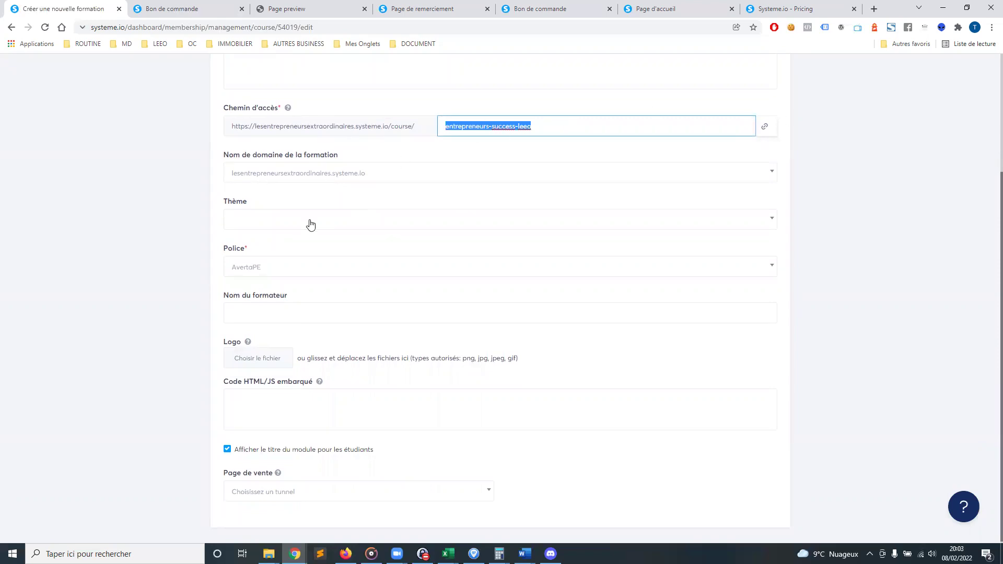
left_click(425, 177)
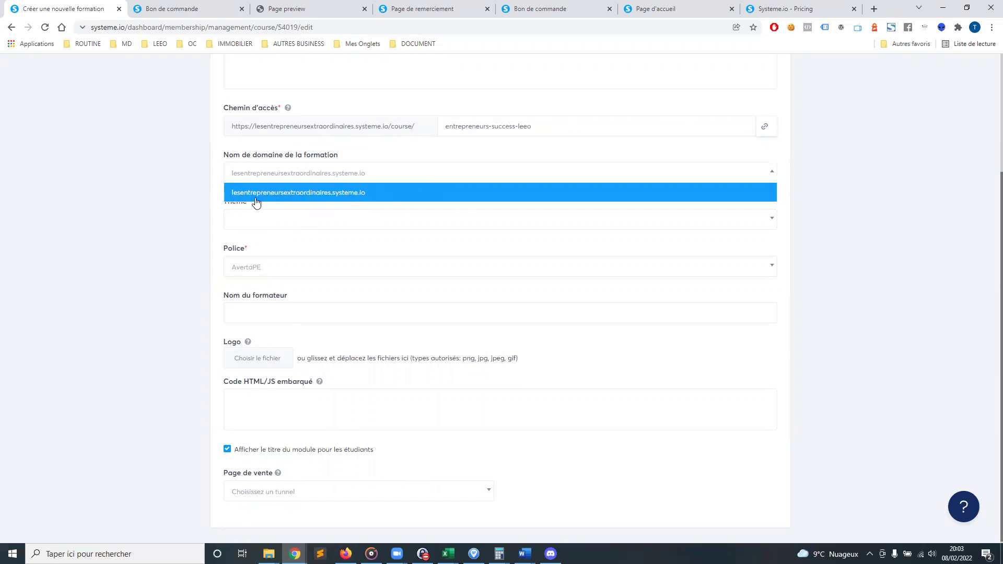
left_click(386, 194)
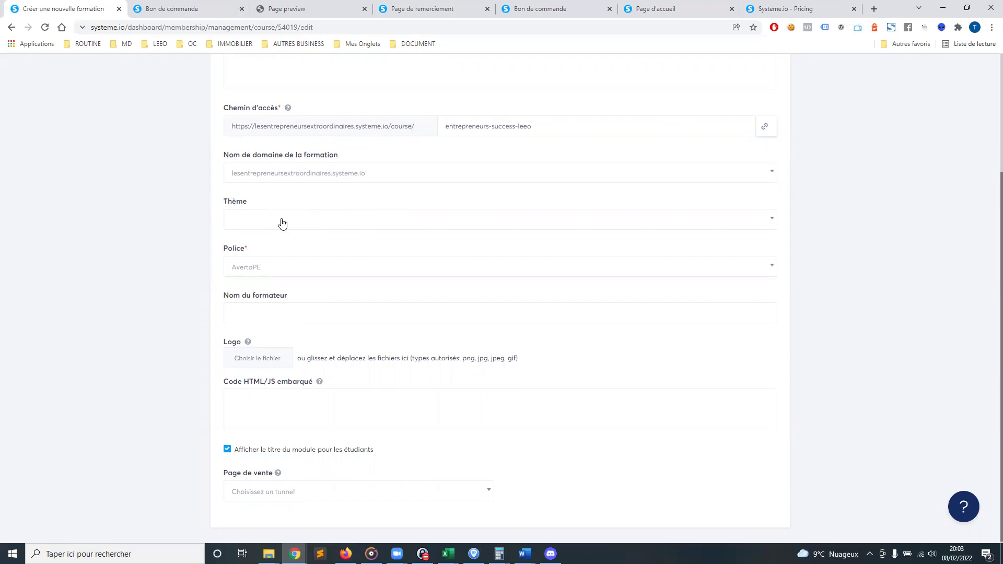
Review the course theme, AvertaPE font and trainer name fields without changing them
left_click(352, 220)
scroll(277, 324, "down", 4)
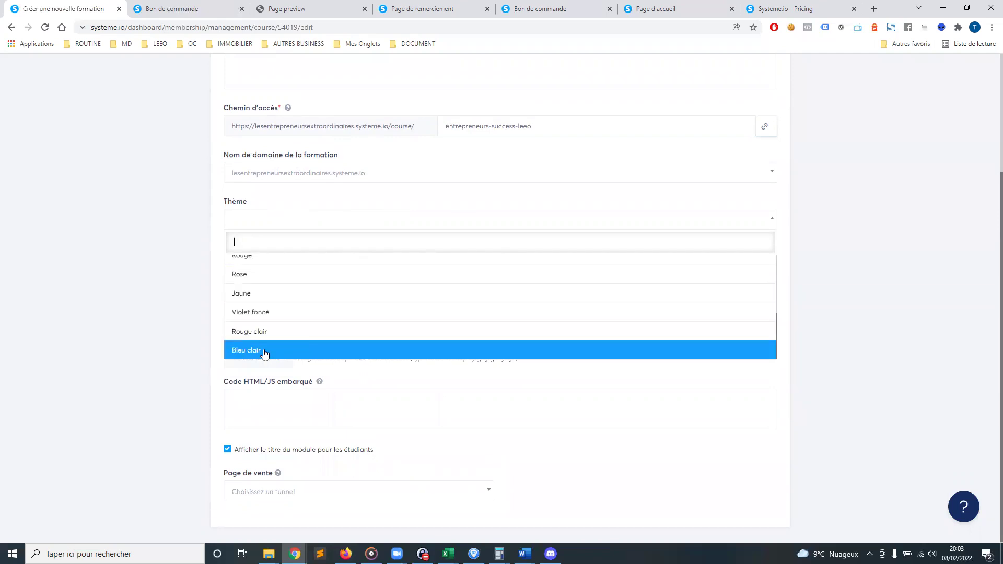
left_click(200, 275)
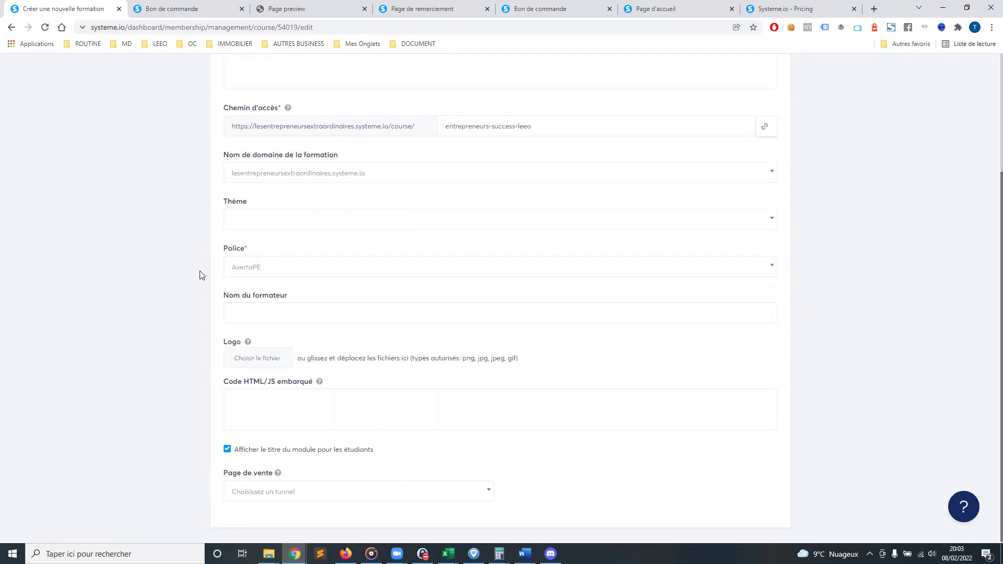
left_click(309, 270)
left_click(170, 279)
left_click(361, 317)
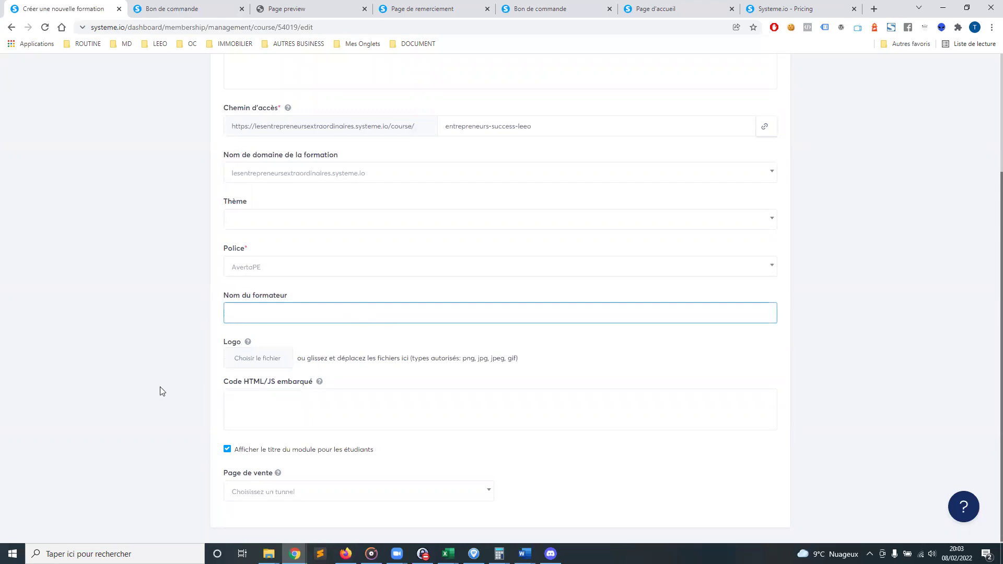
scroll(330, 306, "down", 1)
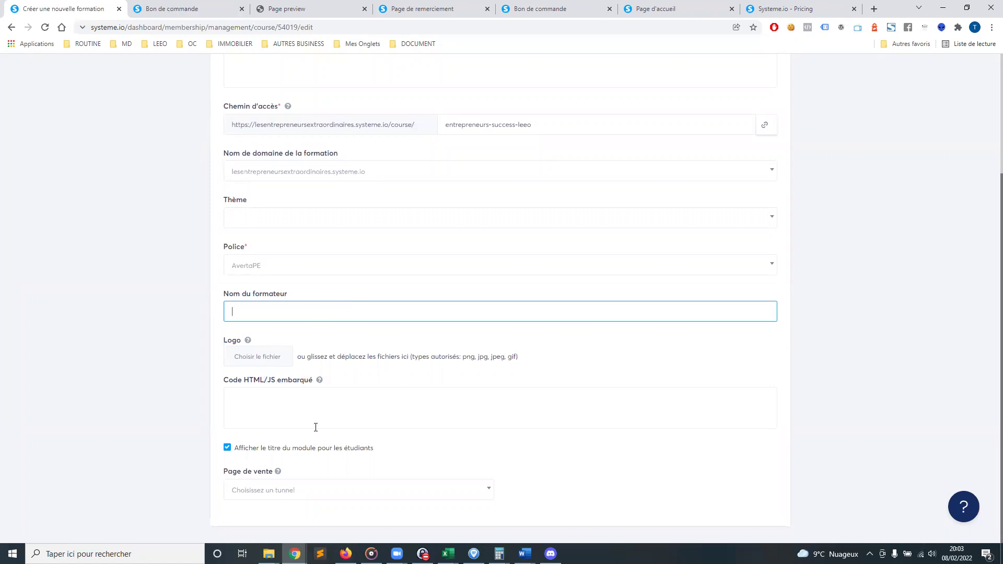
Highlight the embedded HTML/JS code setting and display its explanation
left_click_drag(230, 386, 313, 382)
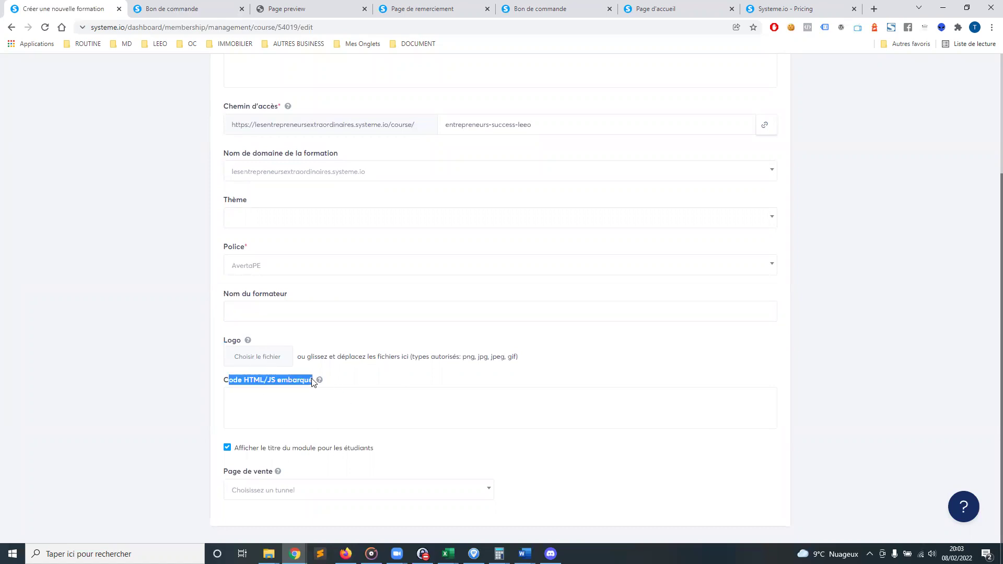
left_click(251, 383)
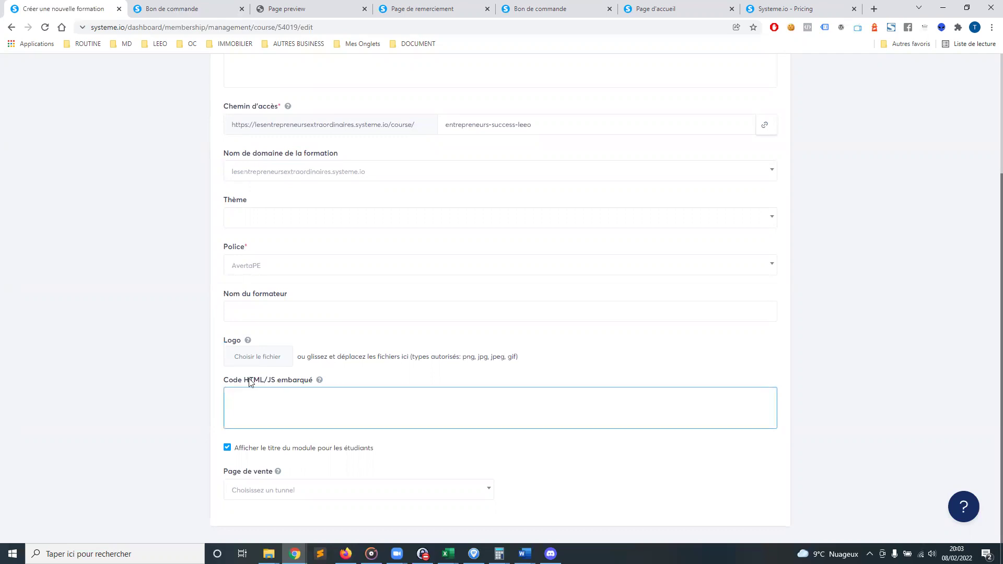
left_click_drag(230, 383, 309, 389)
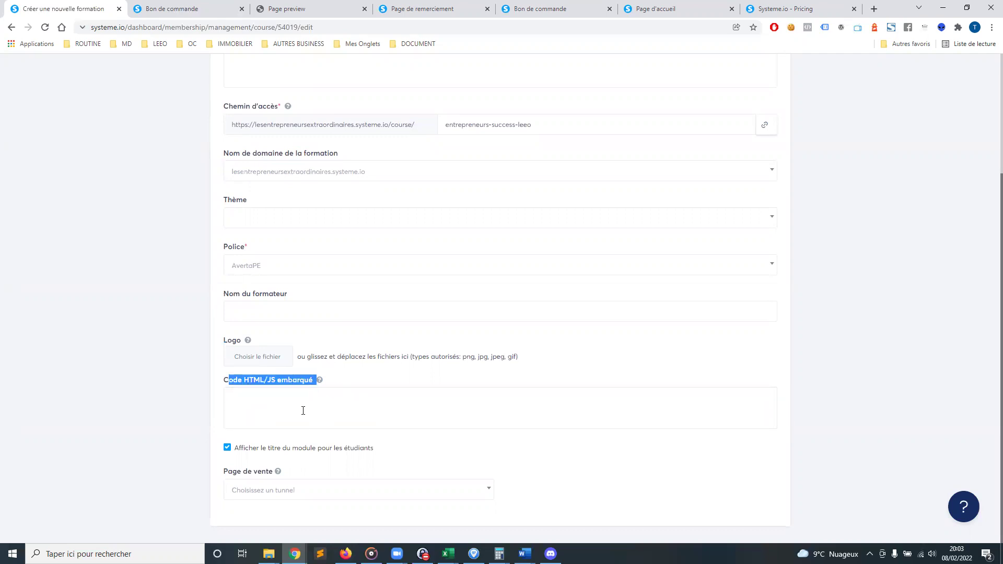
left_click(321, 381)
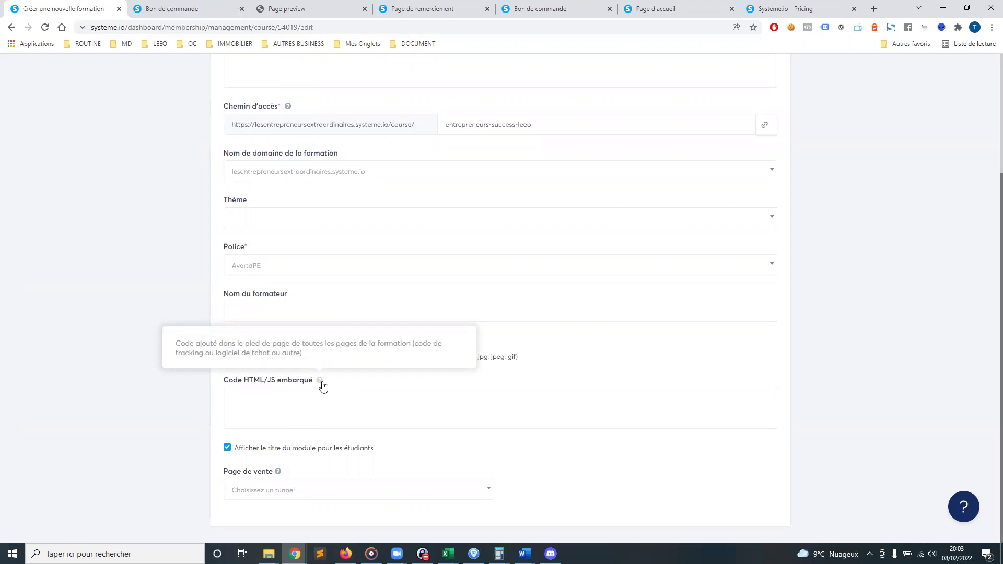
Set the course's Page de vente to funnel 'test', page 'Vente'
left_click(304, 495)
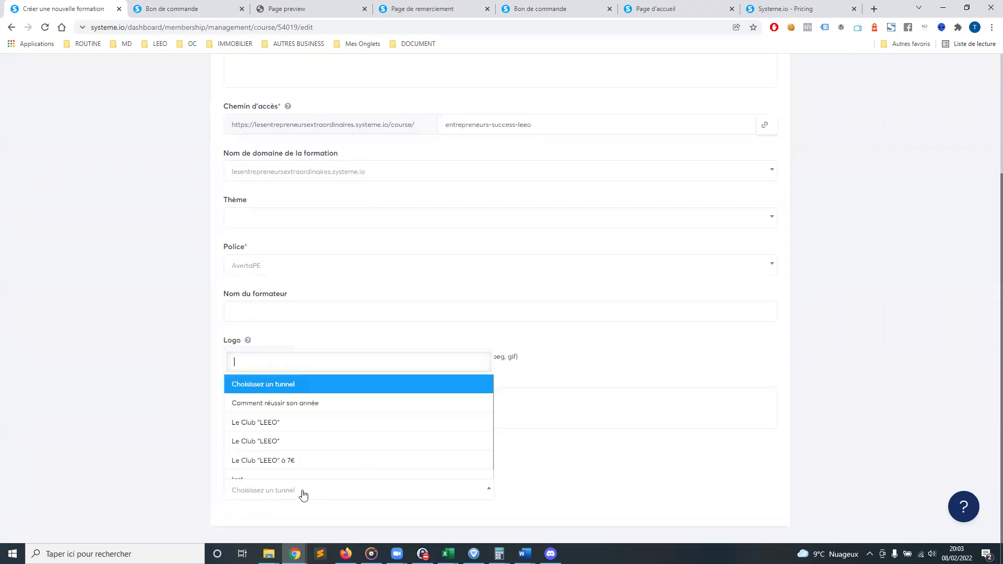
scroll(318, 455, "down", 1)
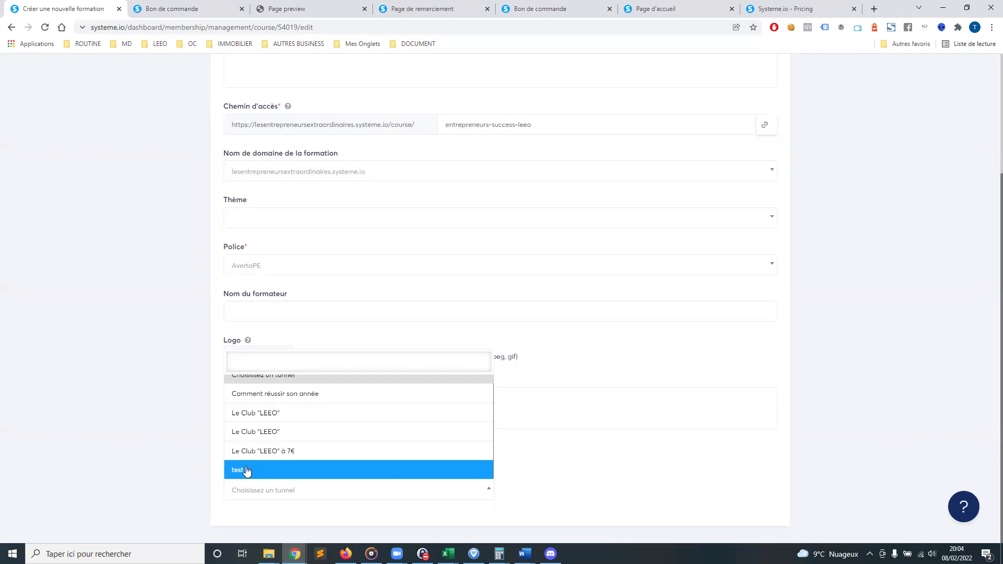
scroll(330, 460, "up", 1)
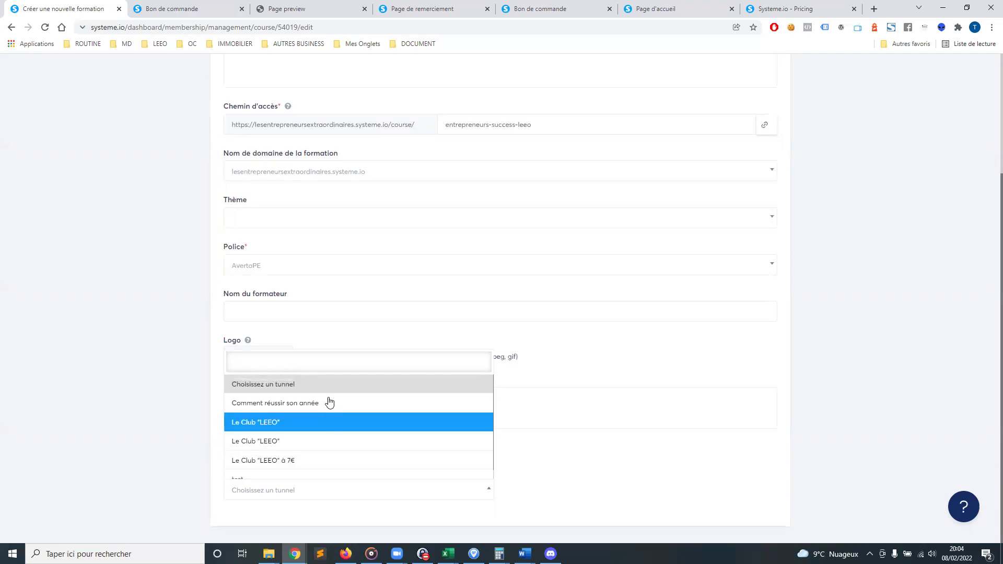
scroll(292, 469, "down", 1)
left_click(284, 471)
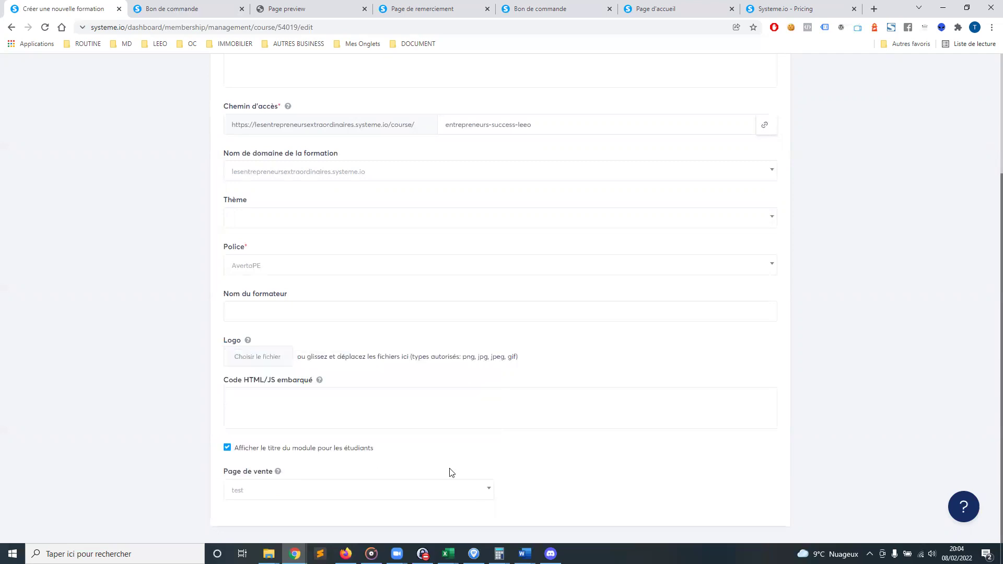
left_click(241, 490)
left_click(714, 493)
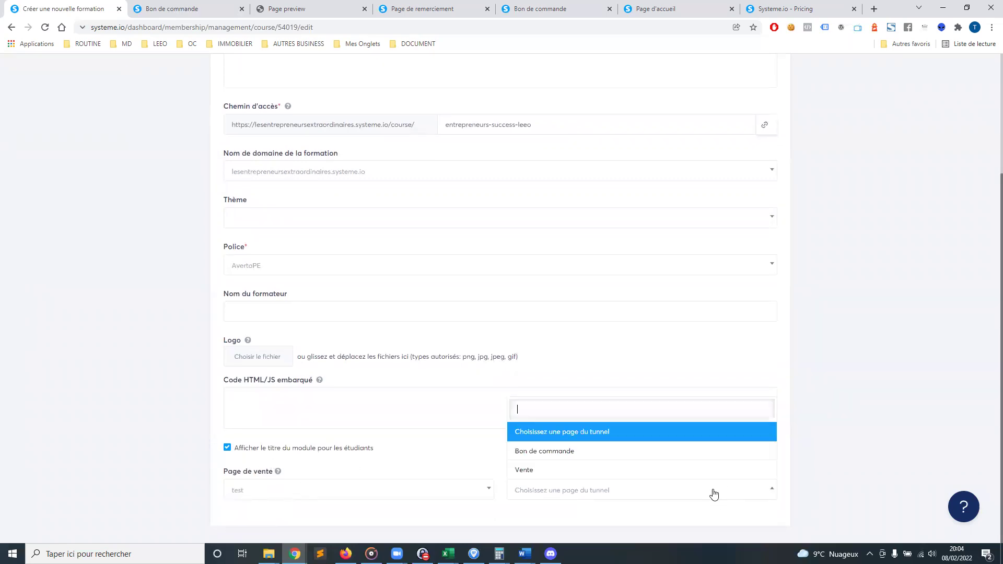
left_click(392, 490)
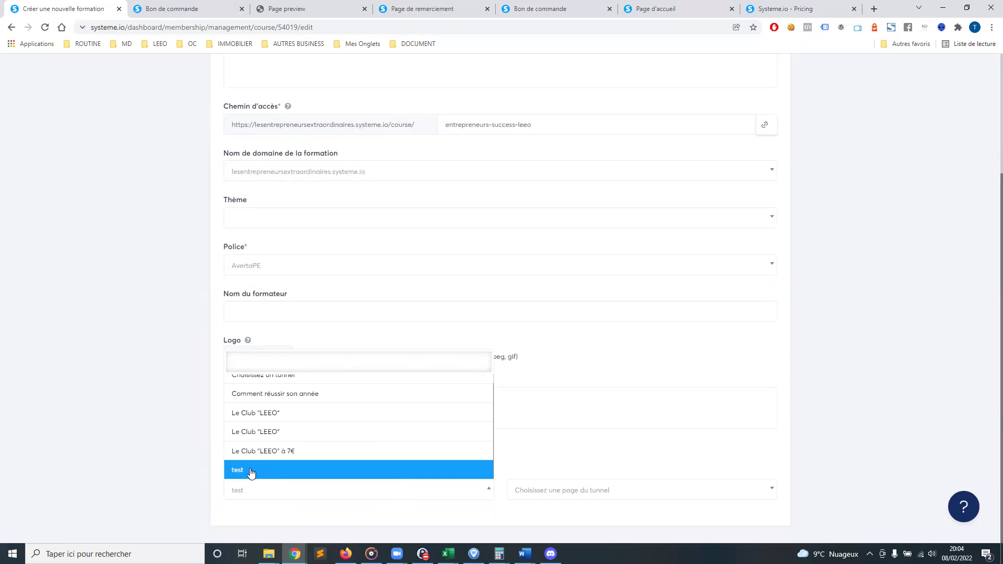
left_click(263, 469)
left_click(647, 493)
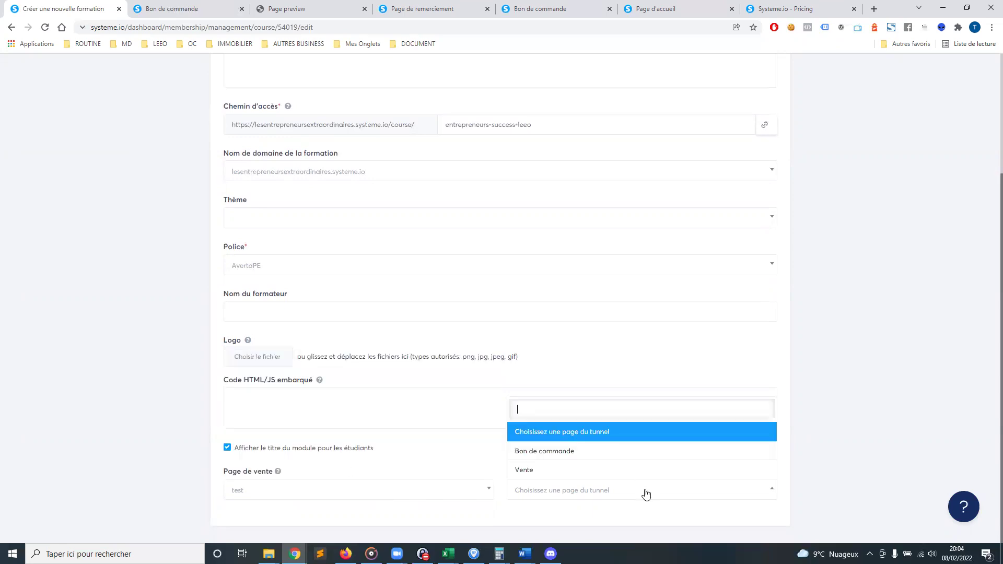
left_click(543, 473)
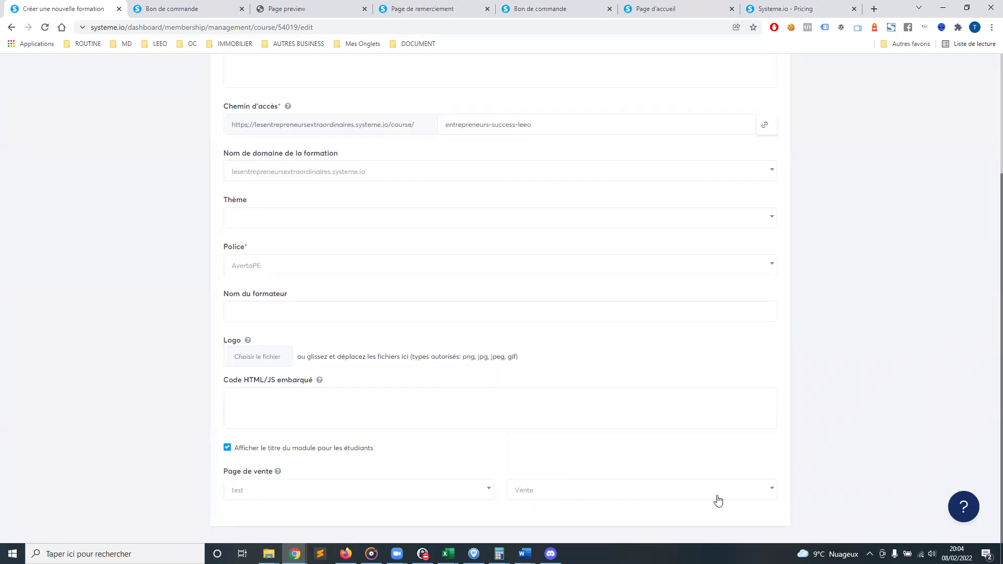
Save the course settings with Enregistrer
scroll(878, 449, "up", 3)
mouse_move(752, 92)
left_click_drag(752, 110, 761, 271)
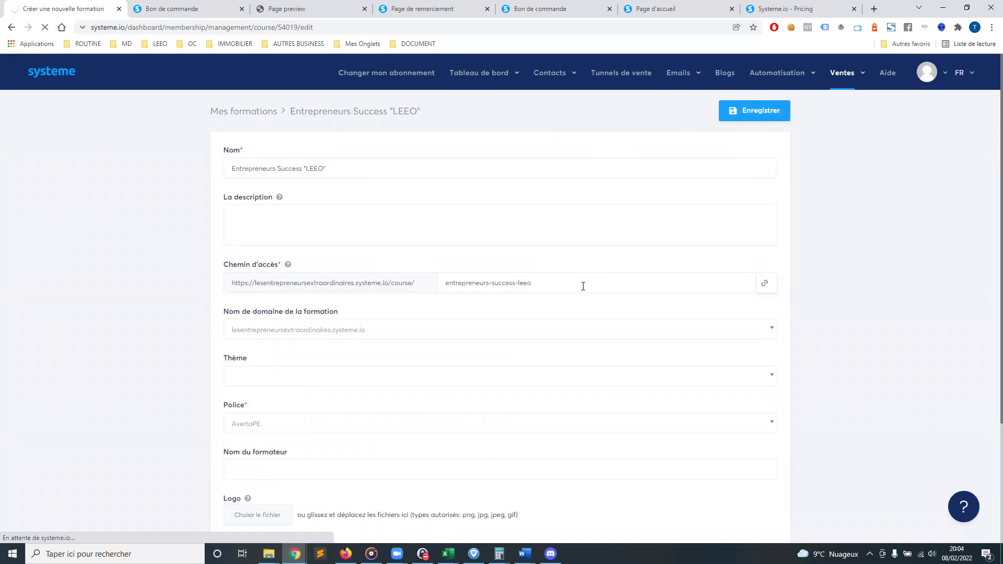
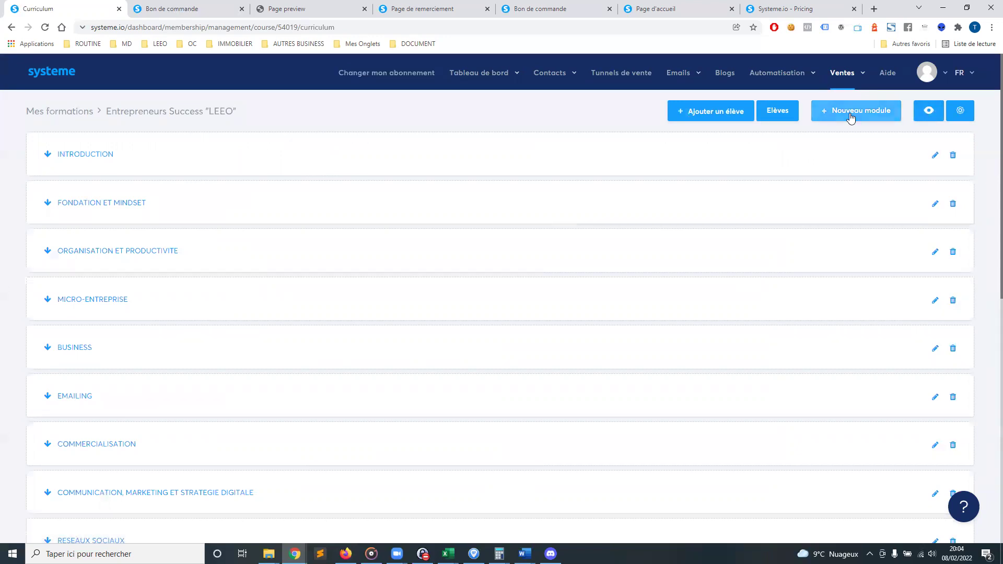
Expand the INTRODUCTION module to list its five lessons, each with a 0-day access delay
mouse_move(846, 94)
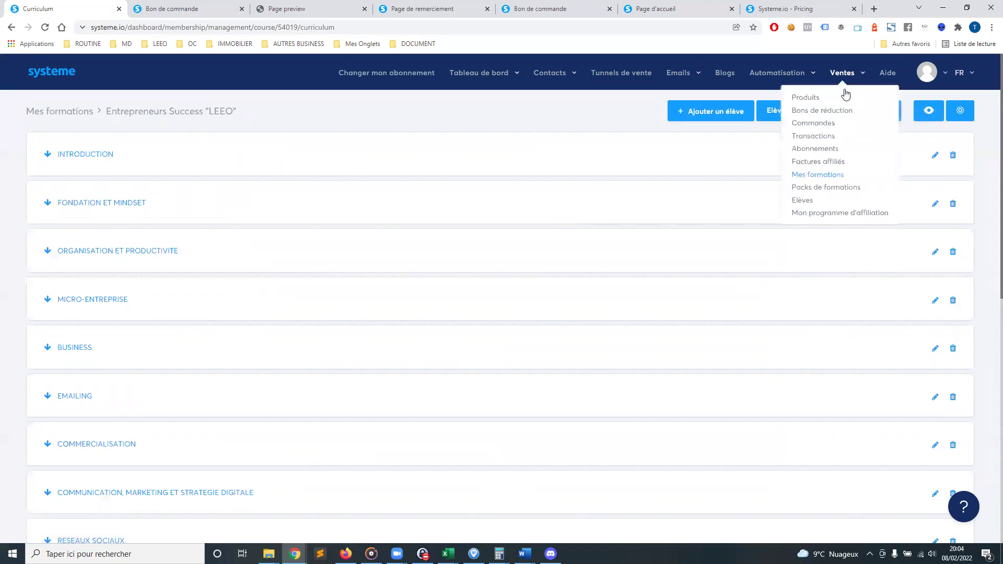
left_click(47, 154)
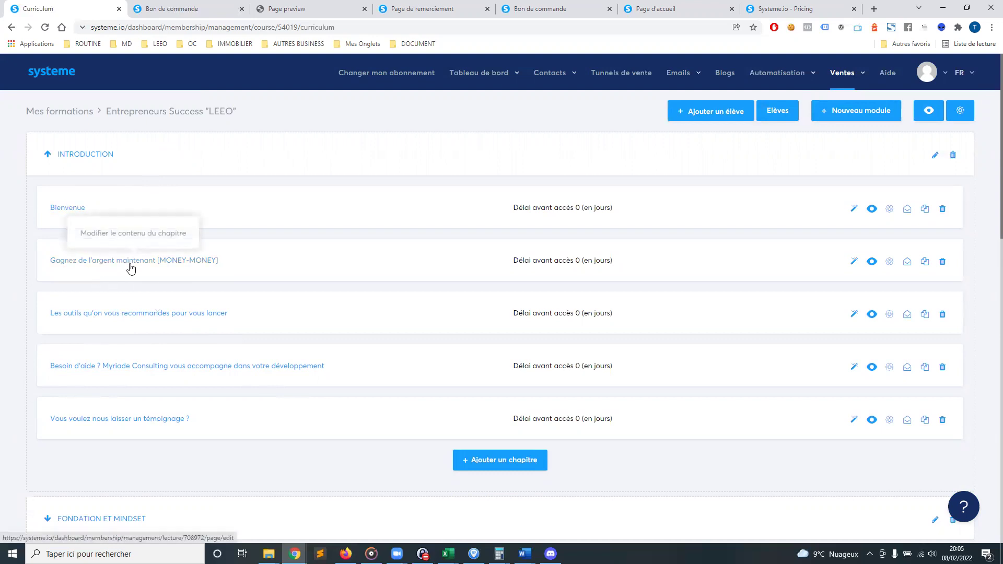
left_click(194, 264)
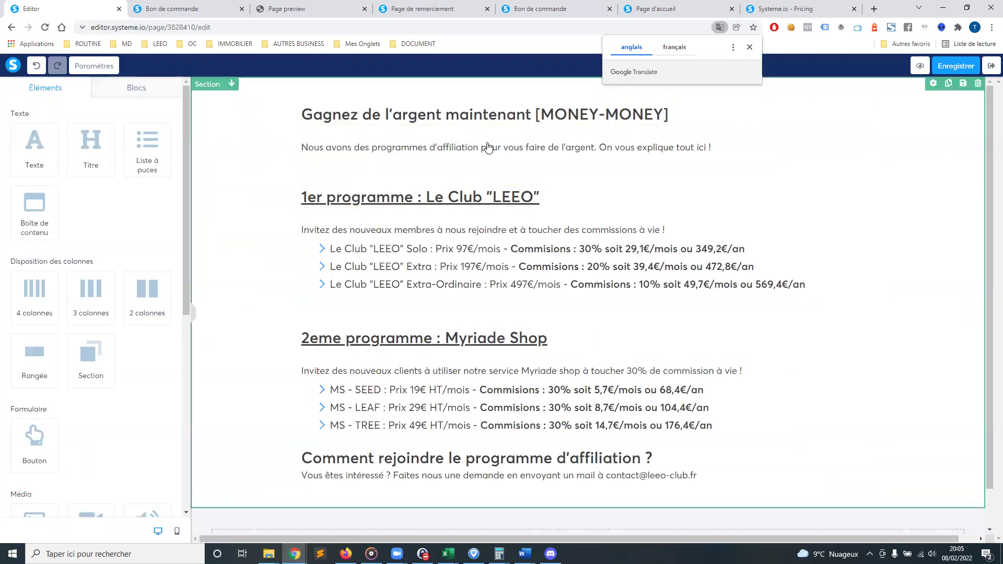
scroll(303, 386, "down", 1)
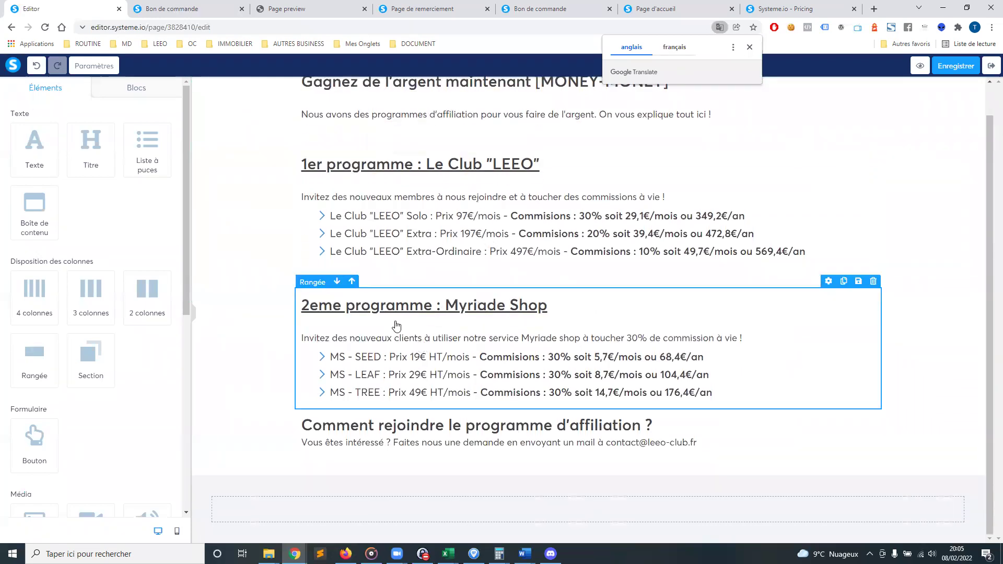
scroll(374, 289, "up", 1)
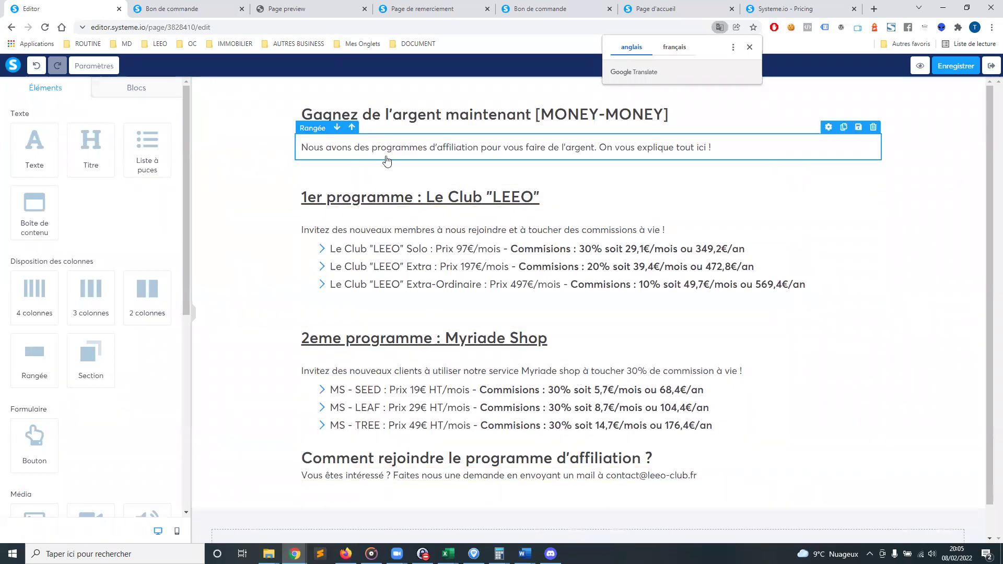
left_click(750, 48)
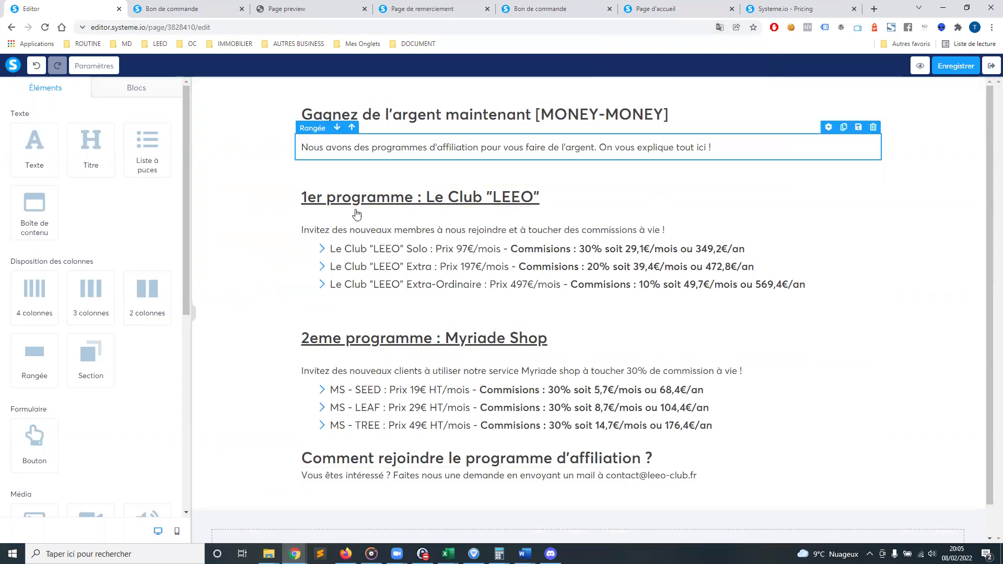
left_click(956, 65)
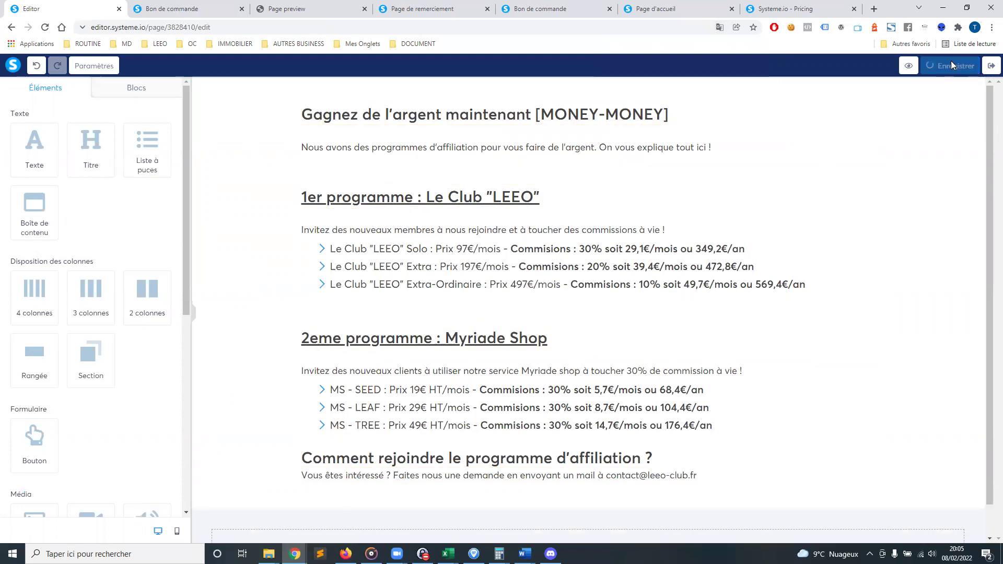
left_click(991, 66)
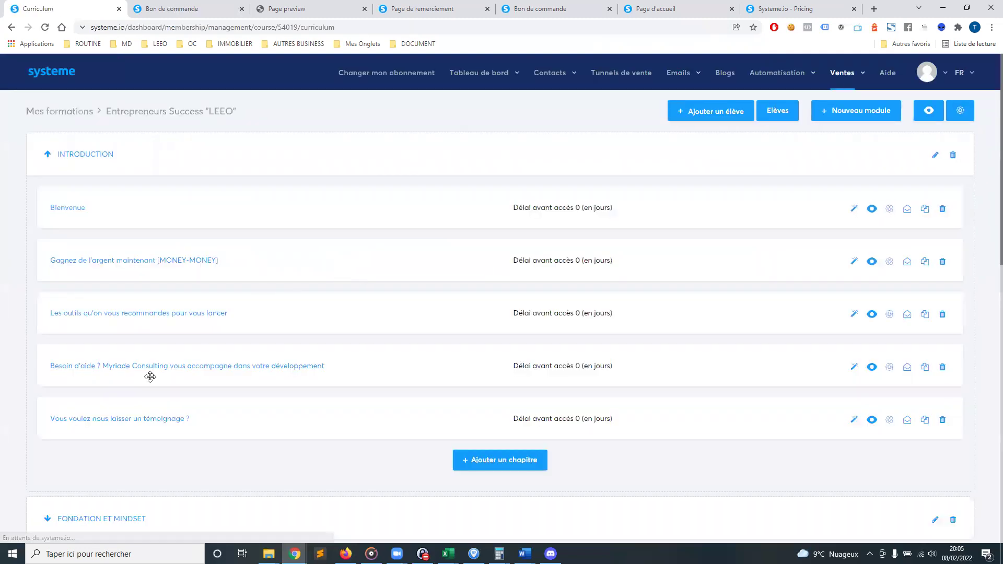
Expand FONDATION ET MINDSET and open the 'Comment réussir son année' lesson in the editor
scroll(225, 418, "down", 2)
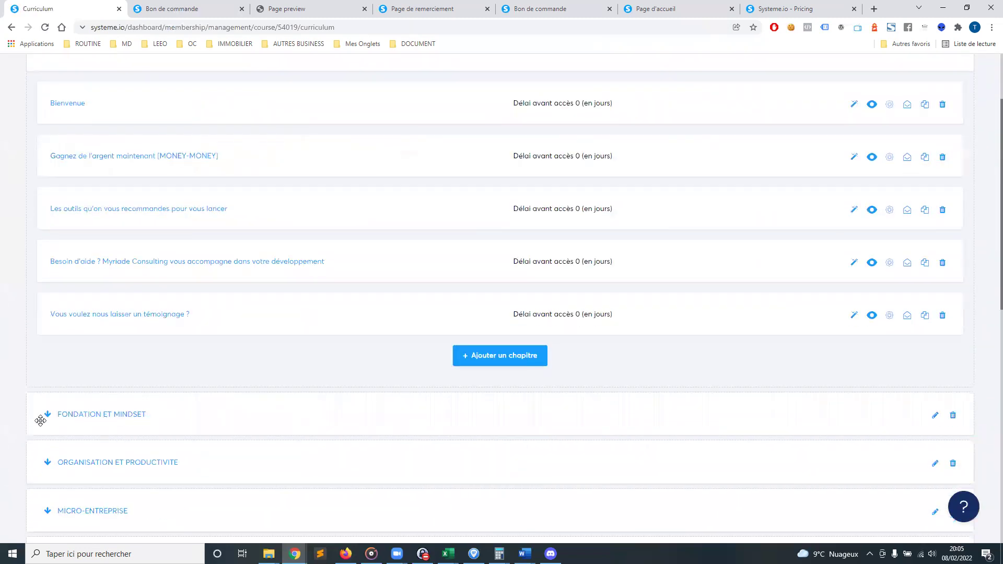
left_click(49, 416)
scroll(79, 382, "down", 4)
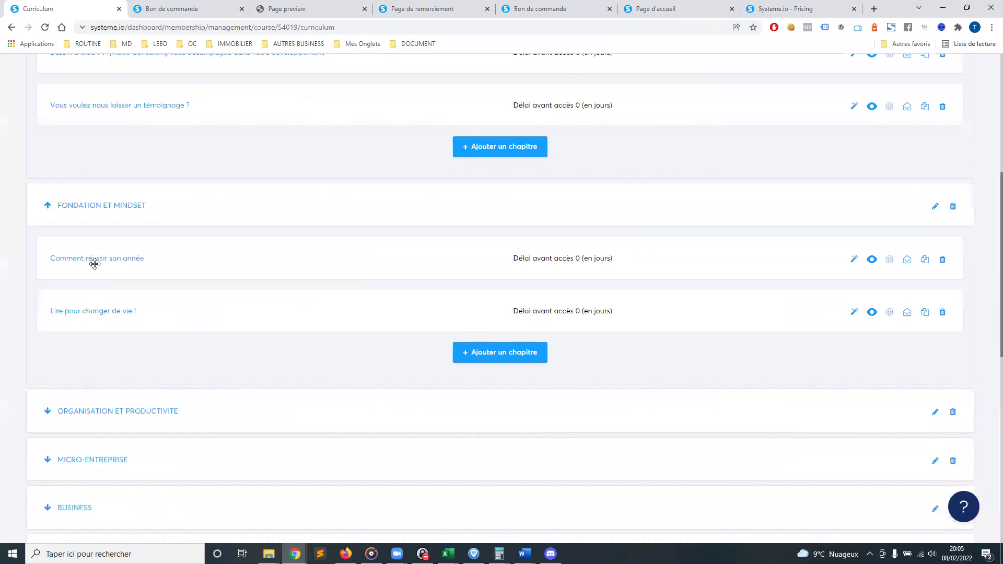
left_click(853, 311)
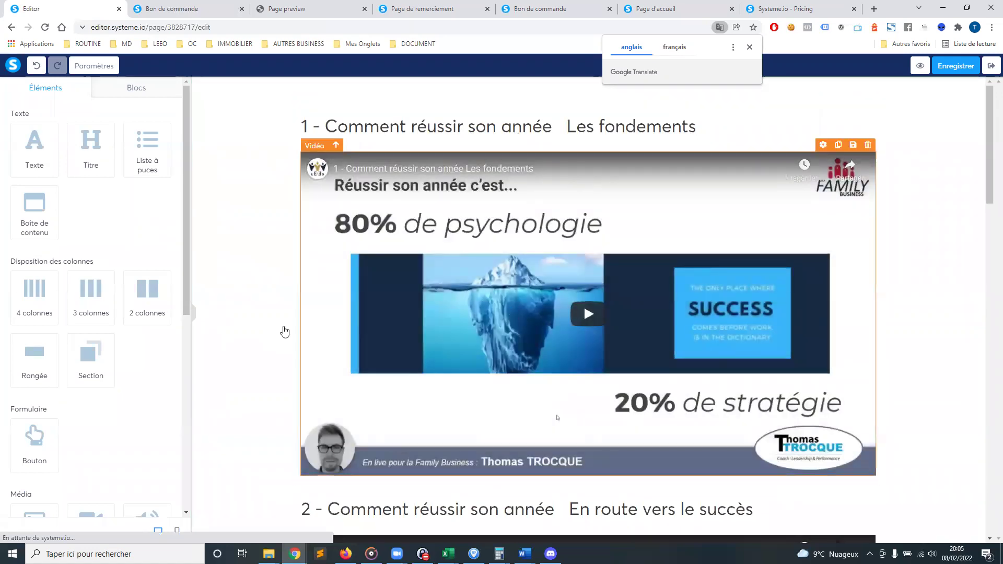
Look through the lesson page, dismiss the translation offer, and exit to the curriculum
scroll(240, 312, "down", 6)
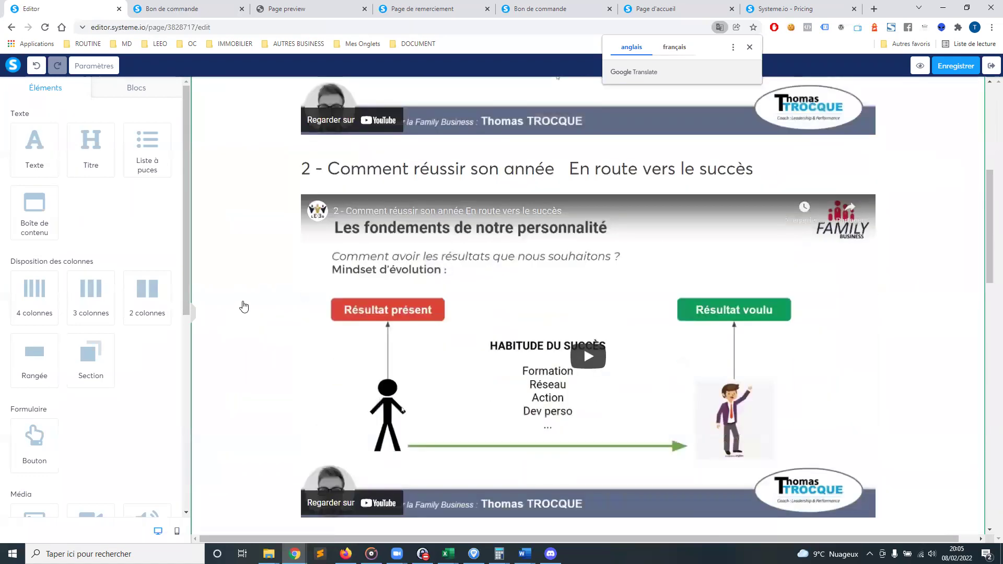
scroll(244, 306, "down", 16)
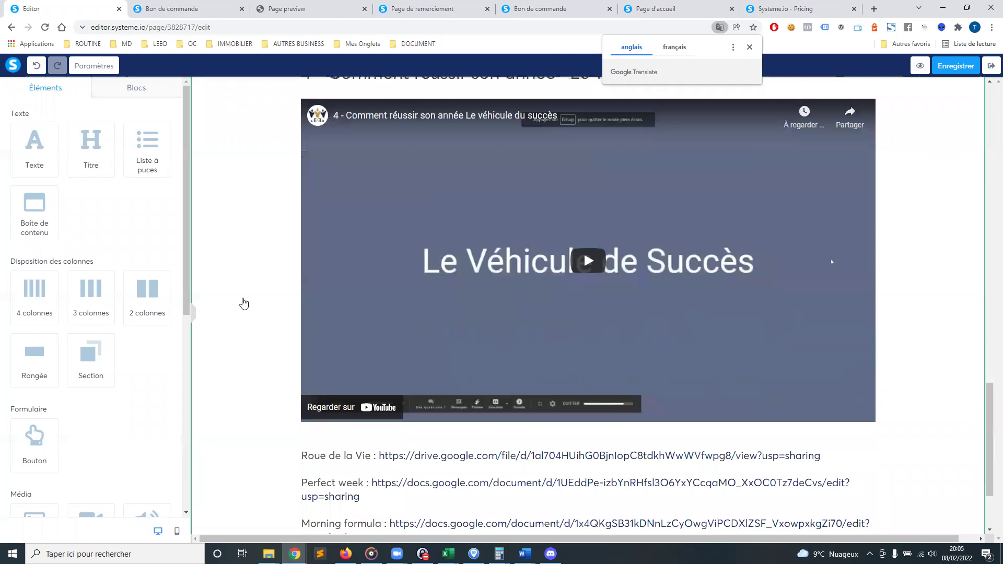
scroll(244, 303, "down", 2)
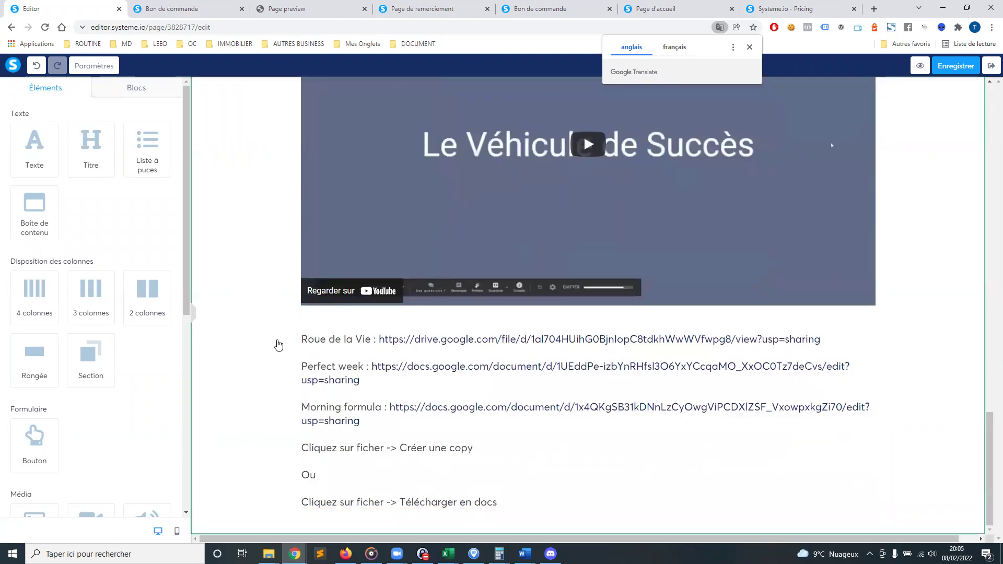
scroll(272, 350, "up", 8)
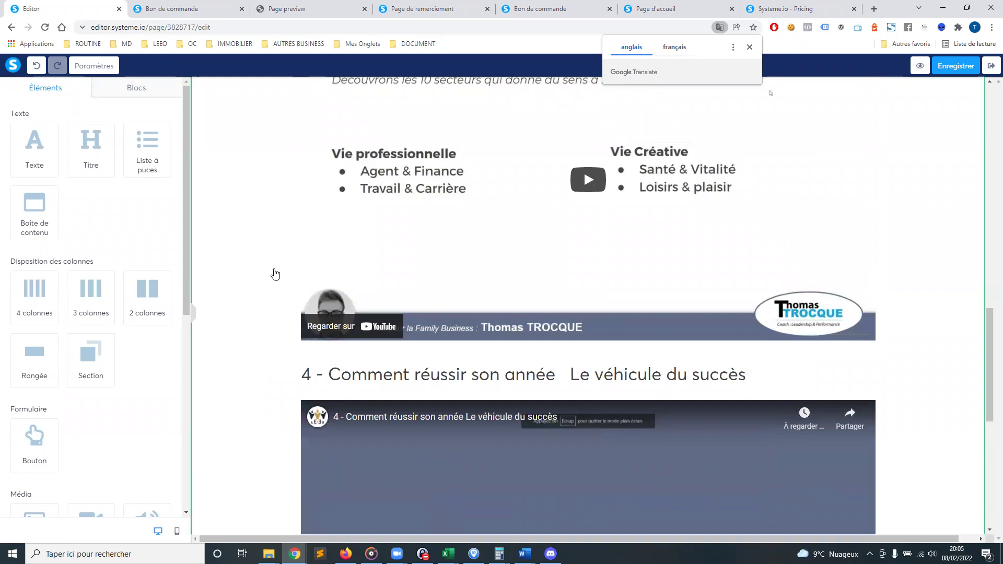
scroll(271, 292, "up", 1)
scroll(271, 292, "up", 16)
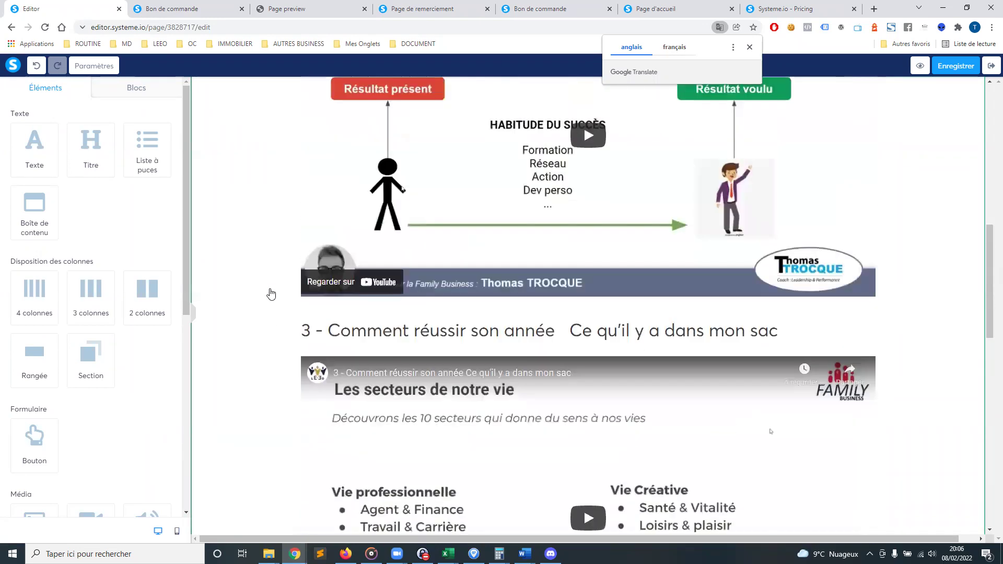
scroll(272, 294, "up", 1)
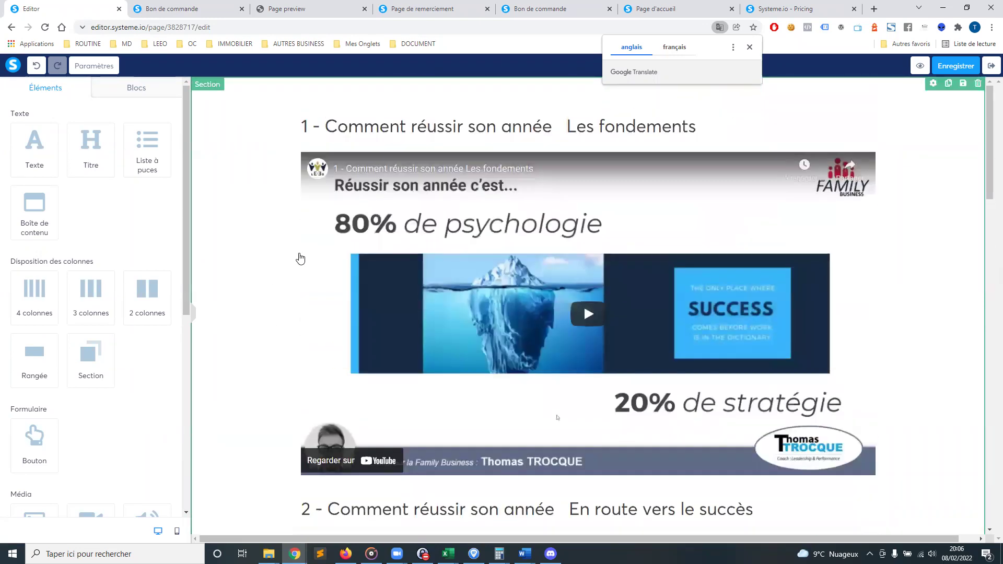
left_click(747, 47)
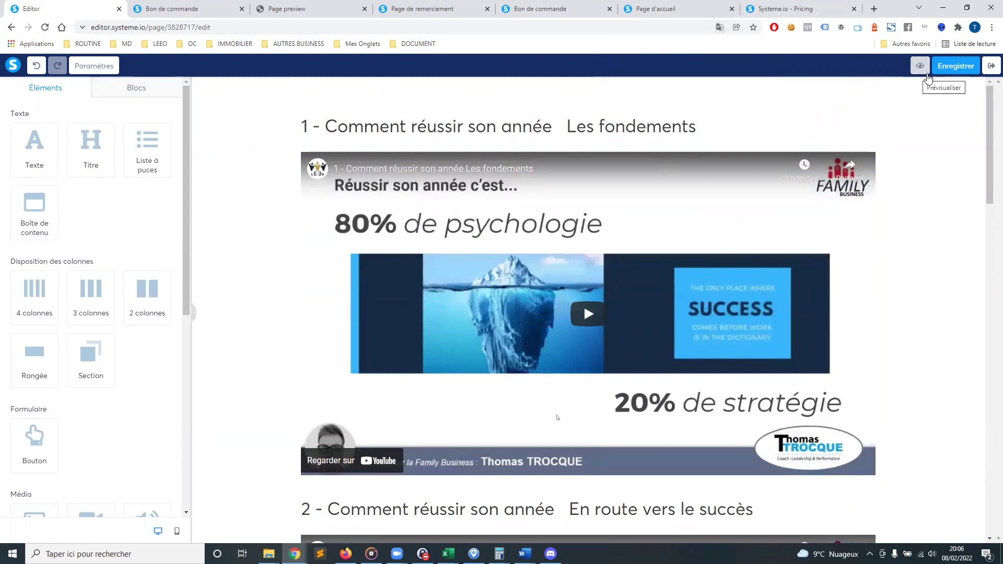
left_click(991, 68)
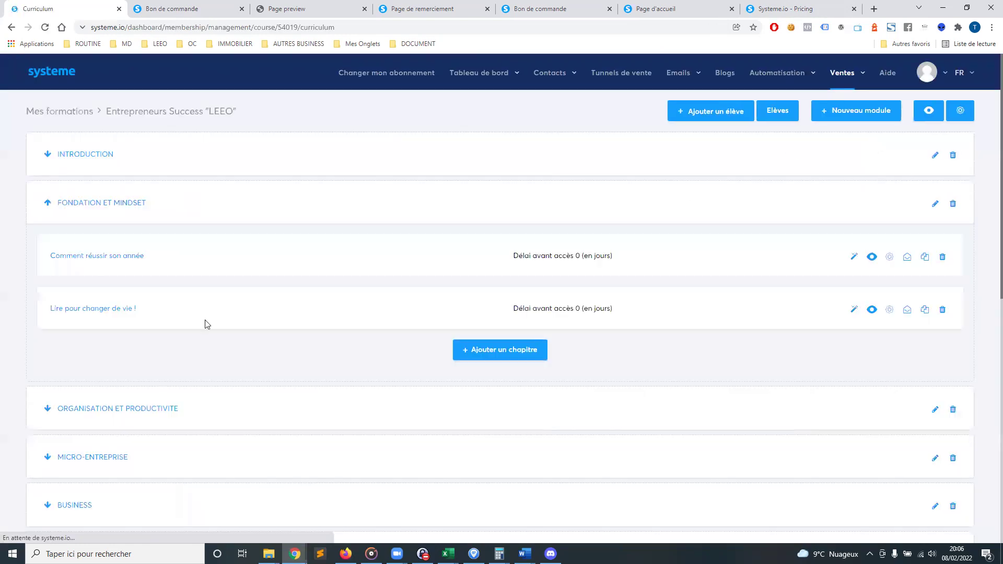
Collapse FONDATION ET MINDSET so every module is listed without its chapters
scroll(230, 302, "down", 10)
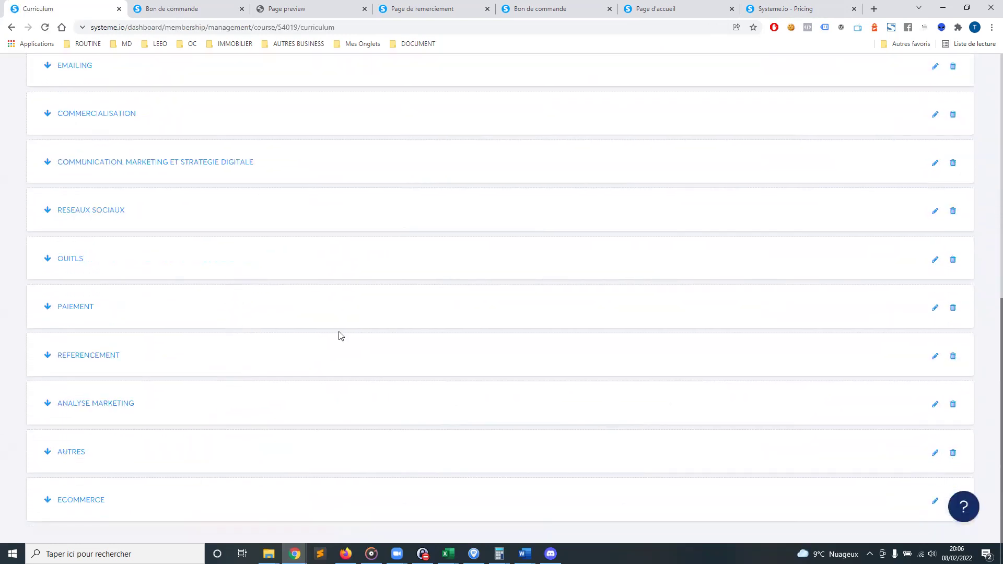
scroll(340, 336, "up", 10)
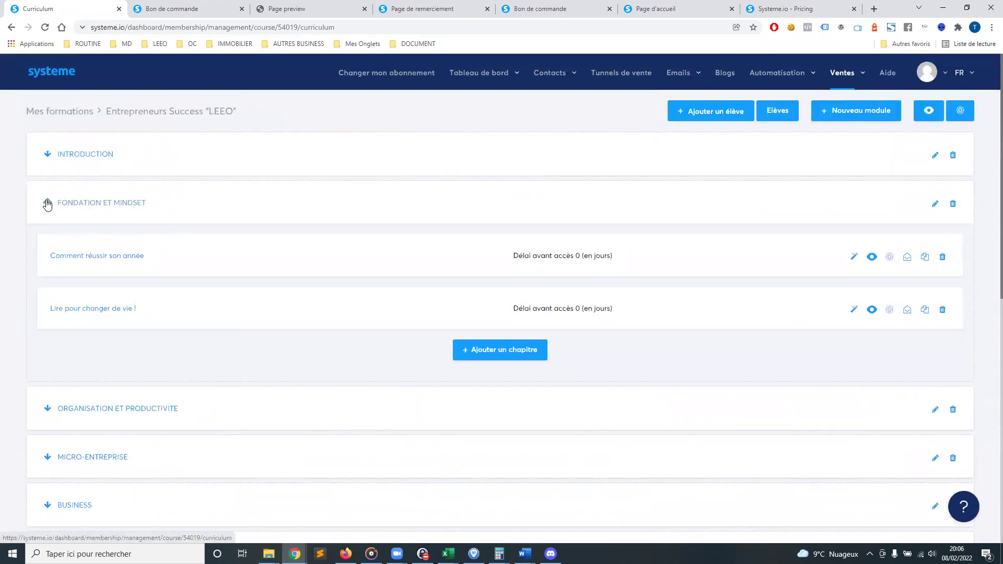
left_click(47, 202)
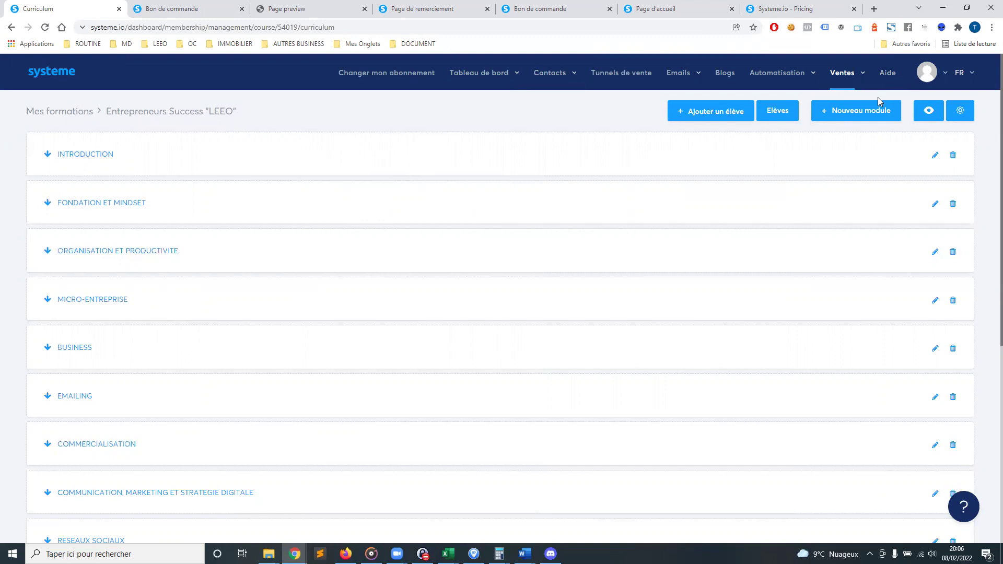
mouse_move(800, 76)
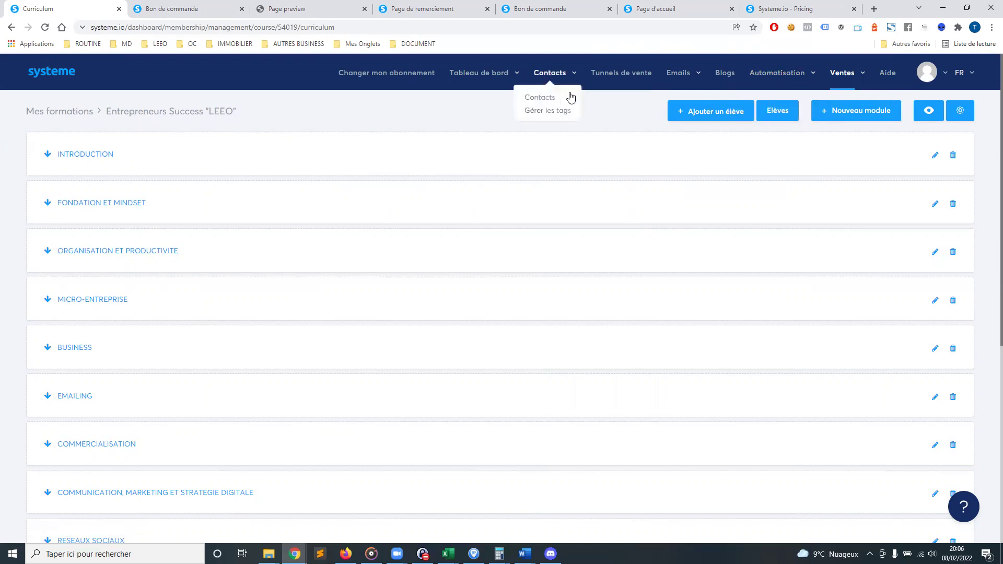
Open the 'test' sales funnel and select its Capture Email page
left_click(619, 77)
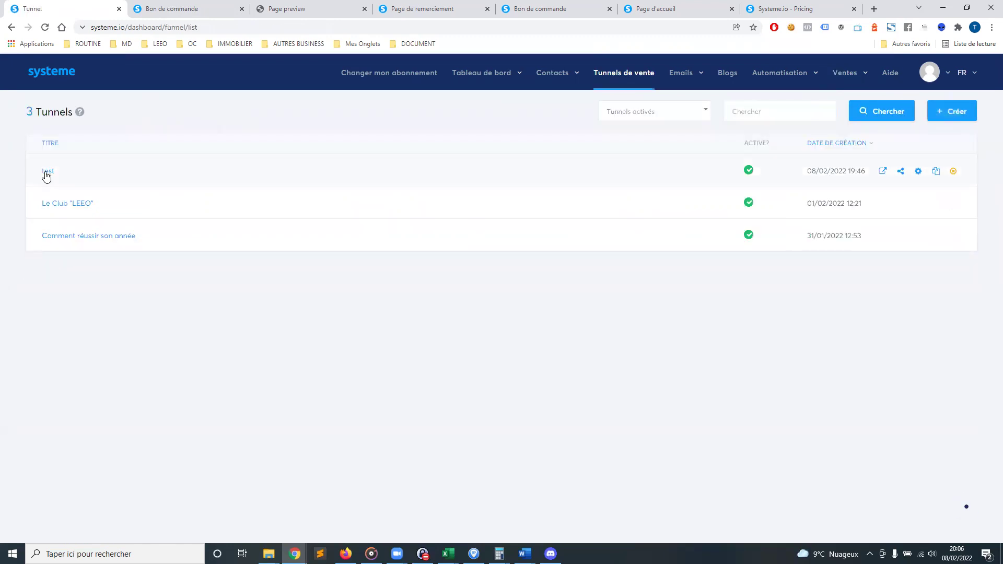
left_click(46, 174)
left_click(134, 172)
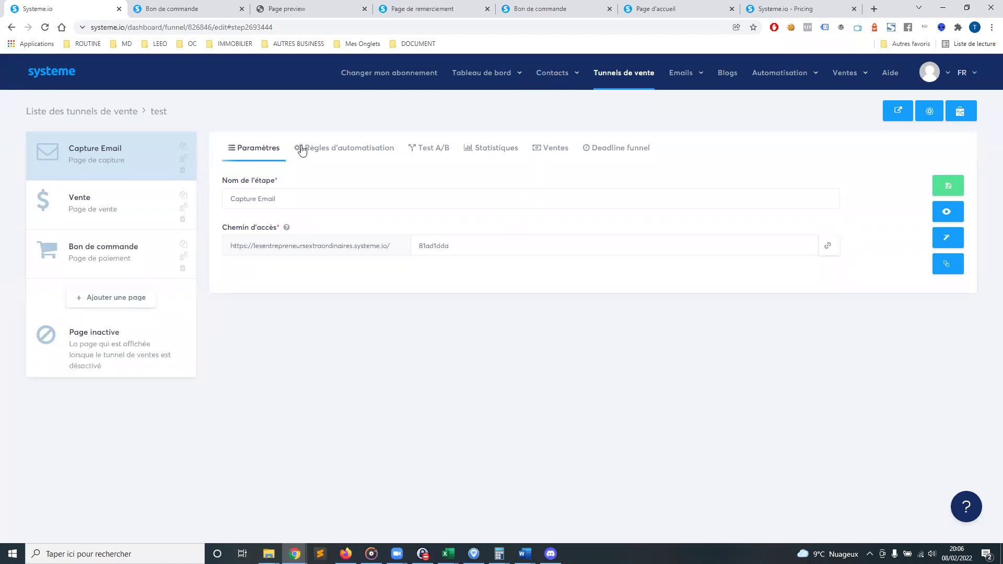
Start a new rule from the Capture Email page's Règles d'automatisation
mouse_move(551, 78)
left_click(356, 152)
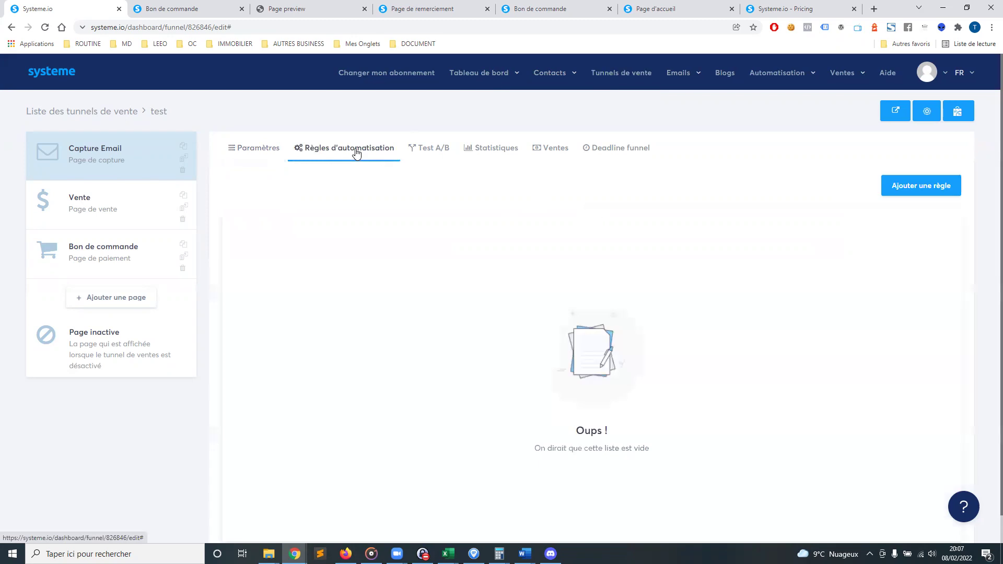
left_click(925, 186)
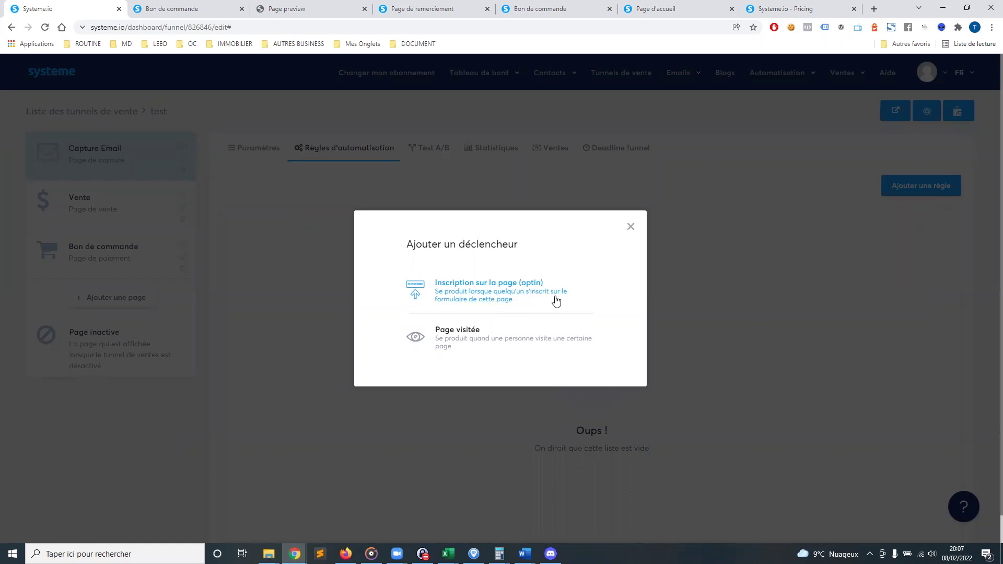
Build a rule where an opt-in on Capture Email subscribes the contact to campaign 'test'
scroll(518, 298, "down", 1)
scroll(462, 296, "up", 1)
left_click(487, 309)
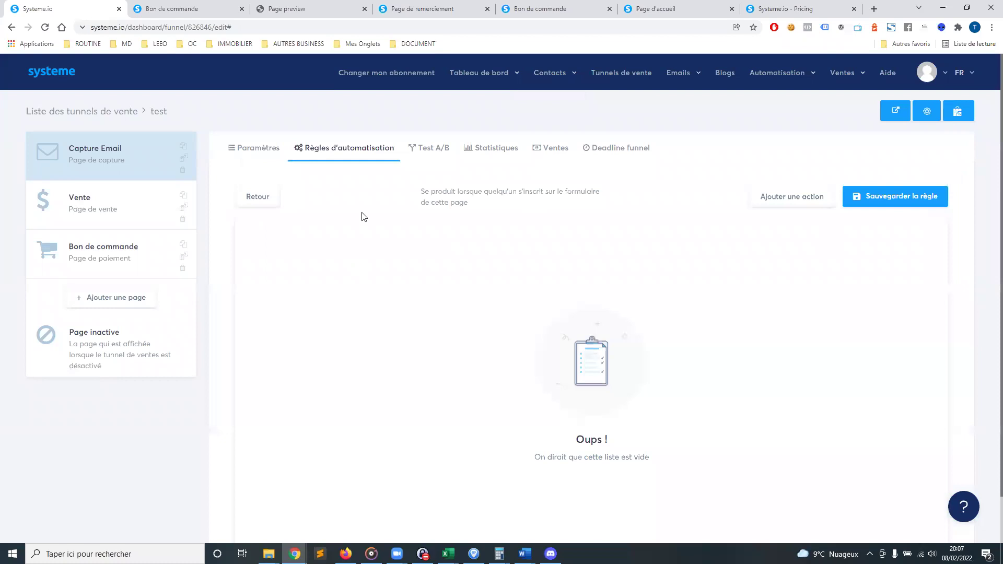
left_click(790, 201)
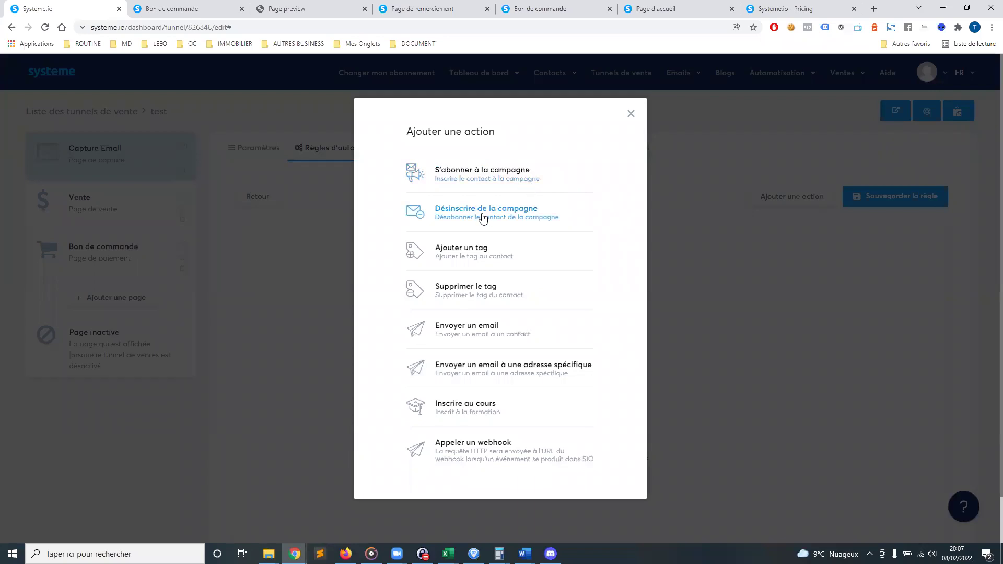
left_click(498, 179)
left_click(620, 266)
left_click(586, 297)
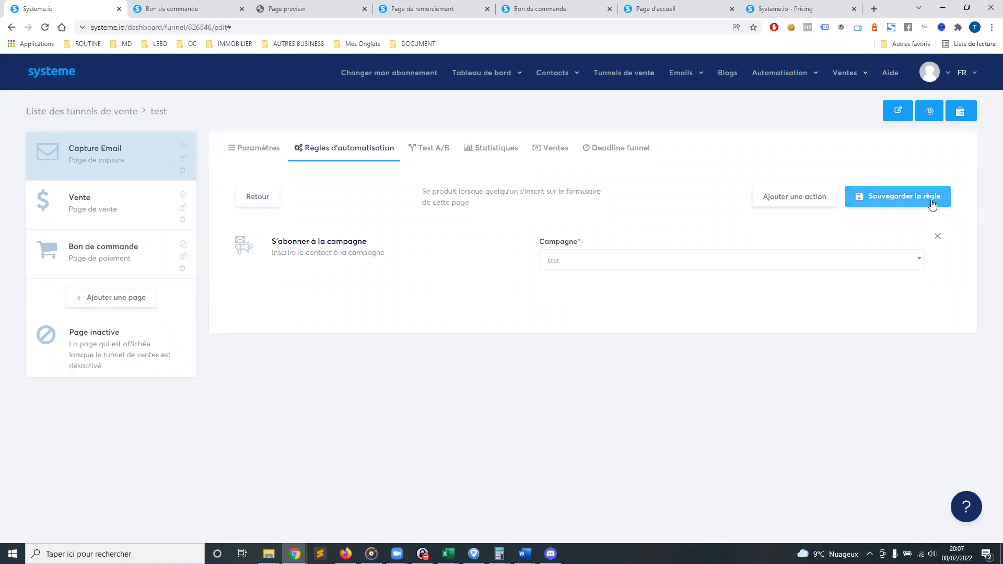
Save the opt-in rule and reopen it from the Automatisation > Règles list
left_click(908, 197)
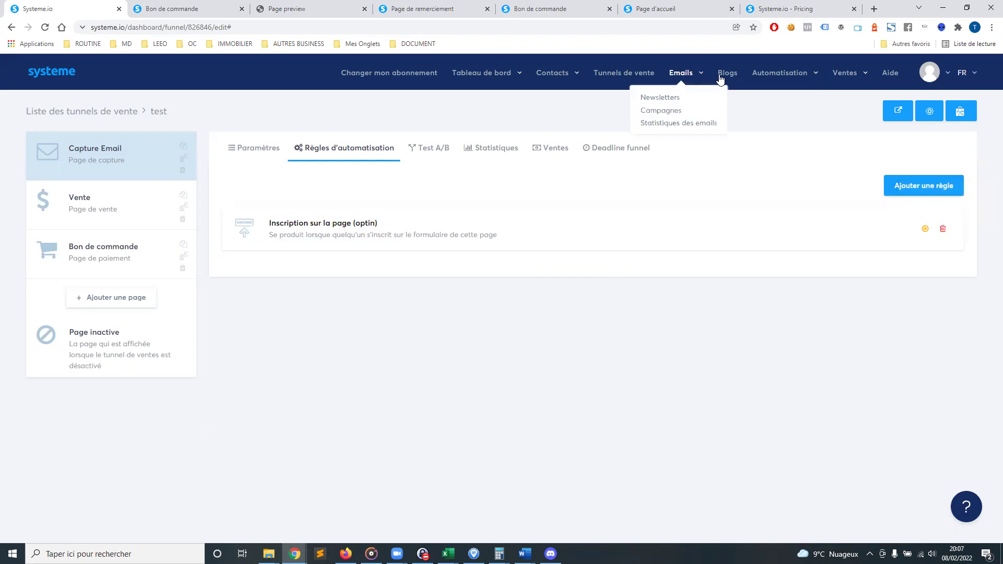
left_click(755, 98)
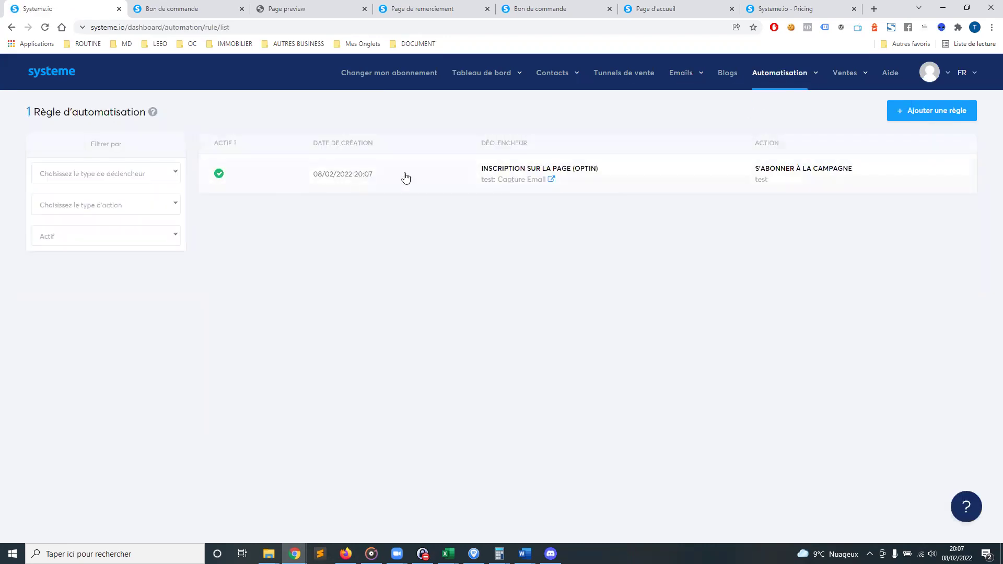
left_click(553, 175)
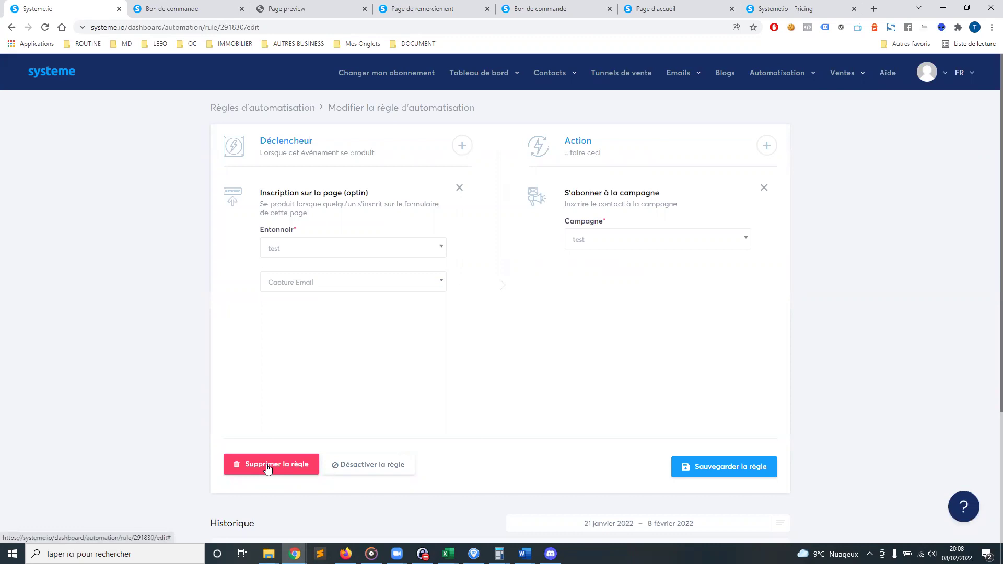
Delete the opt-in rule with confirmation, then go to the Editeur de workflows list
left_click(295, 470)
left_click(470, 336)
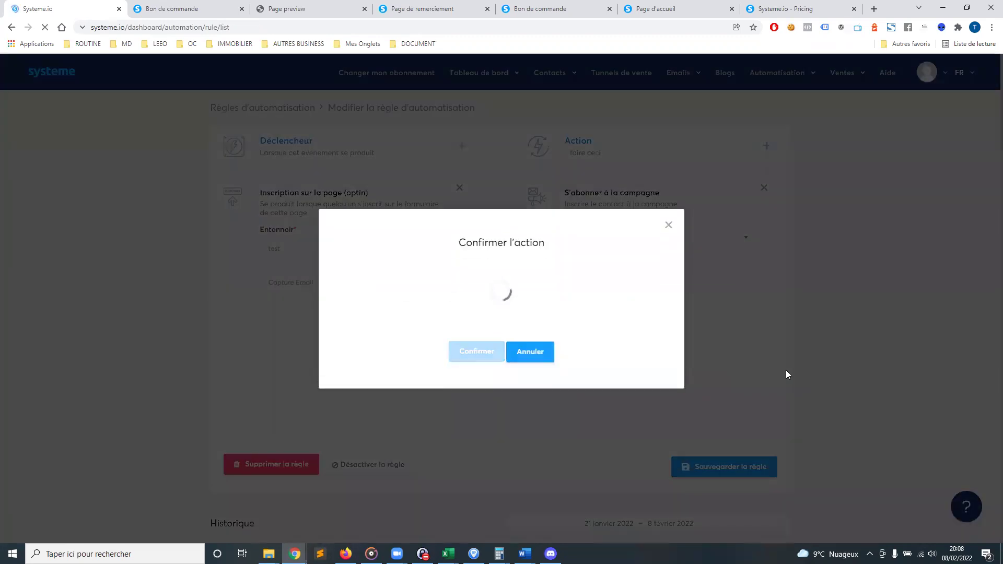
mouse_move(779, 77)
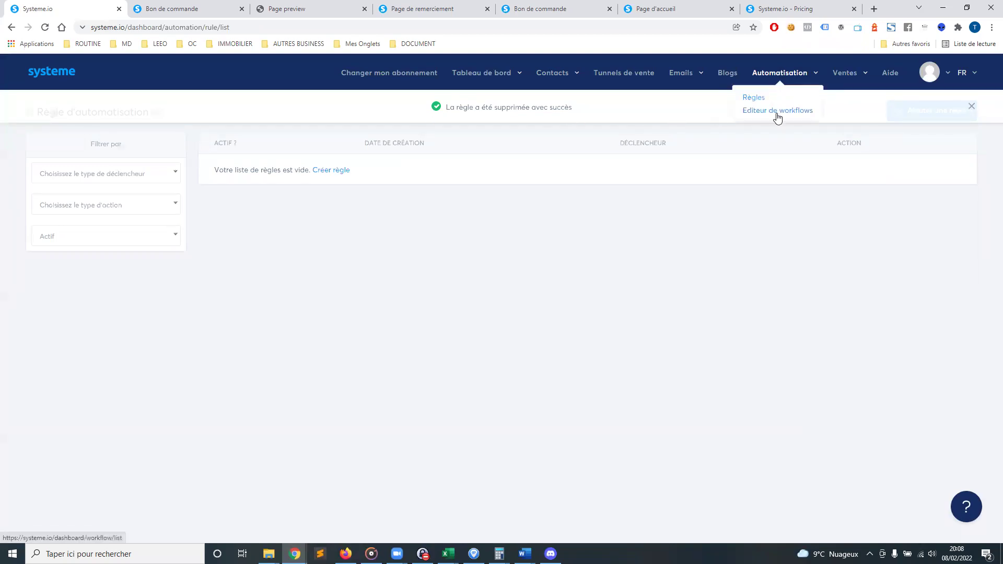
left_click(777, 114)
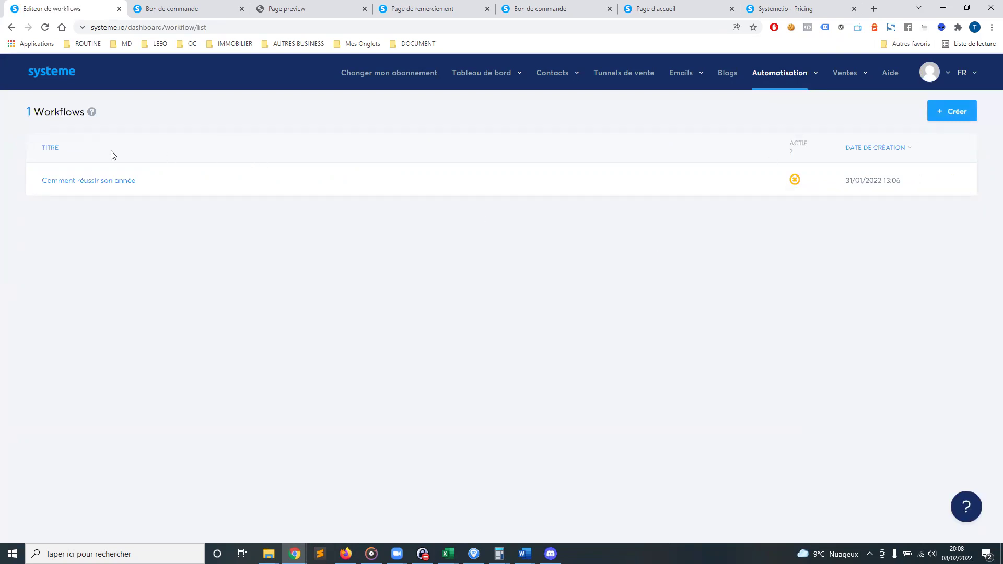
Open the 'Comment réussir son année' workflow and add a 1-hour wait after the form-signup trigger
left_click(120, 179)
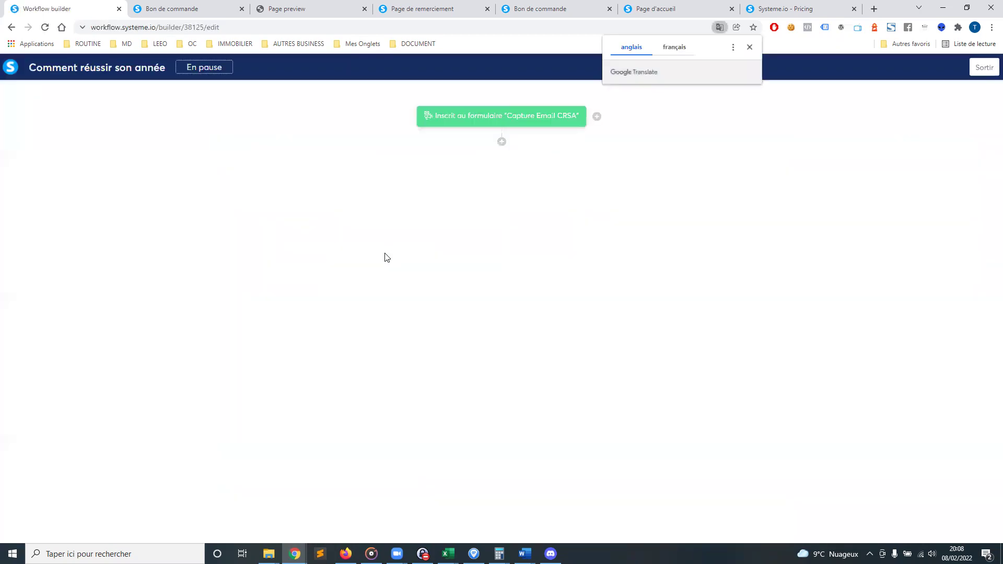
left_click(750, 47)
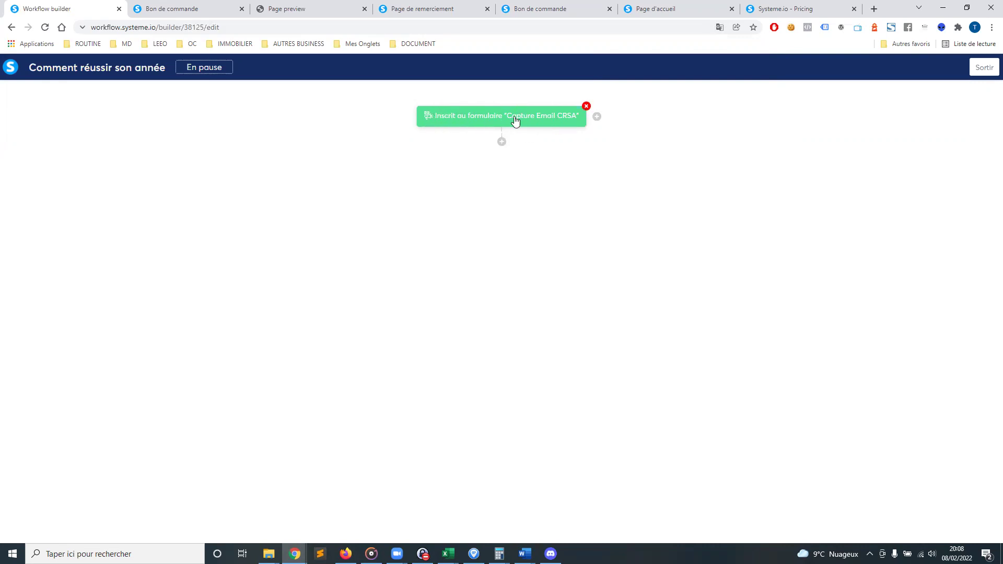
left_click(503, 142)
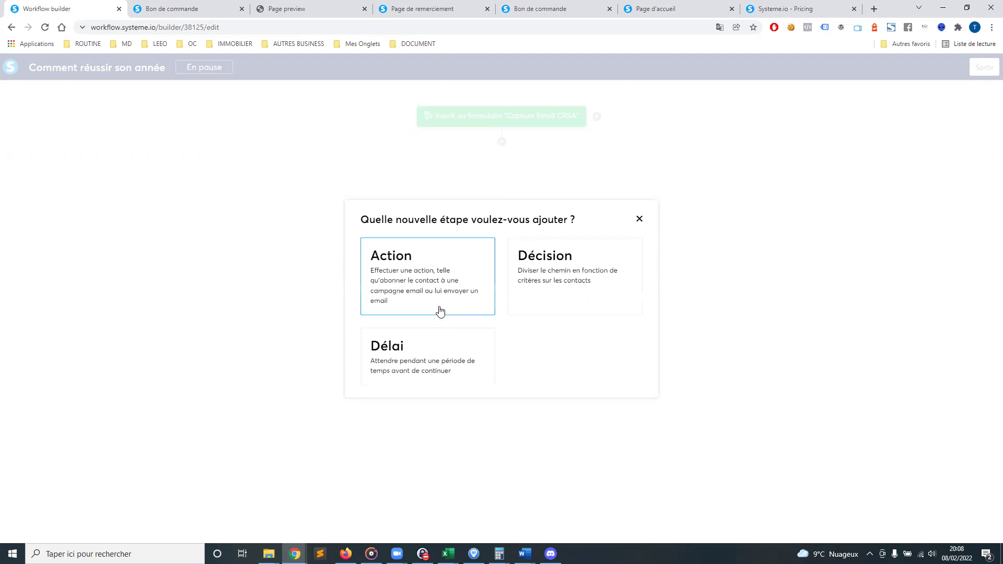
left_click(434, 349)
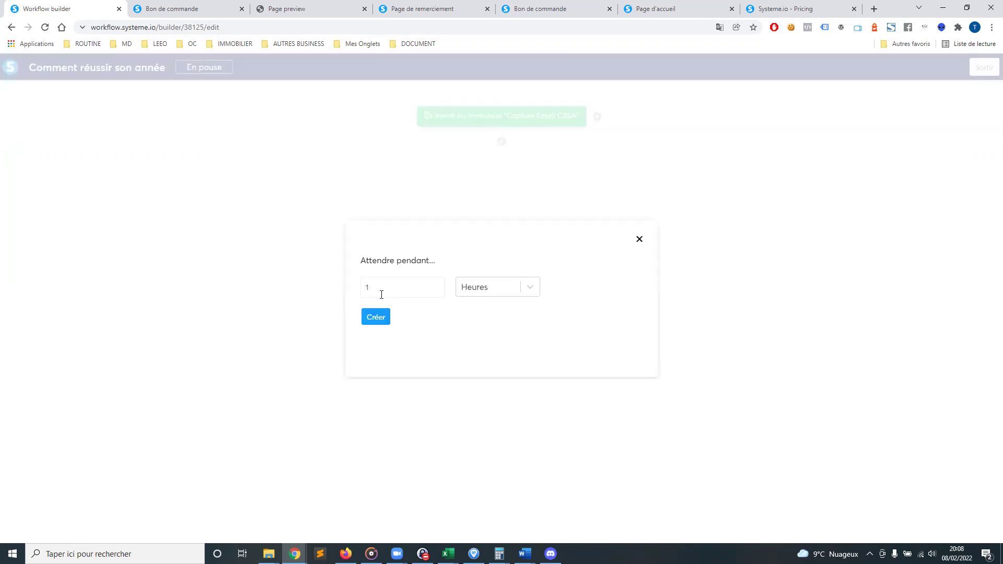
left_click(386, 320)
left_click(501, 190)
Try adding an Envoyer un email step after the wait, then cancel it since no emails exist
left_click(406, 297)
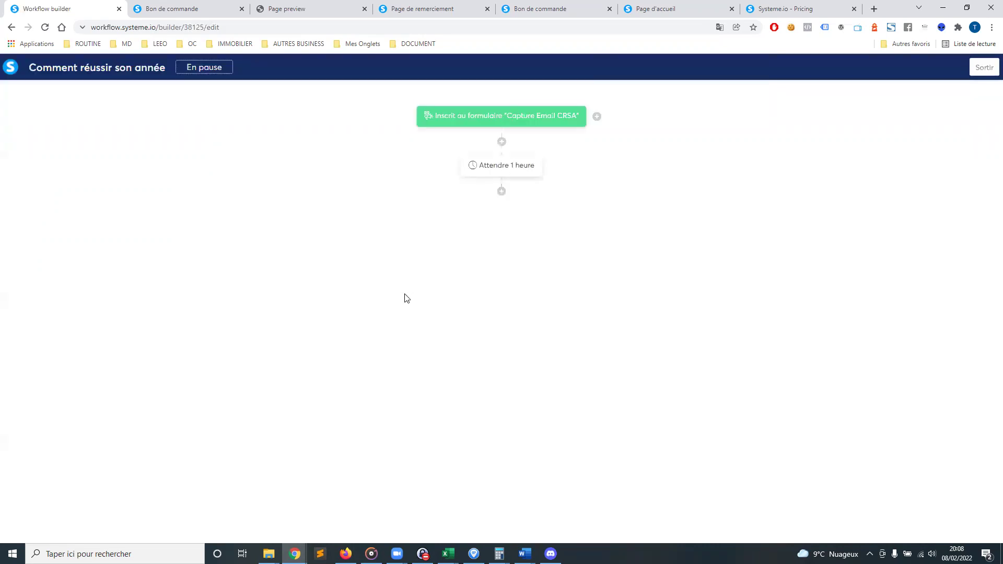
left_click(473, 274)
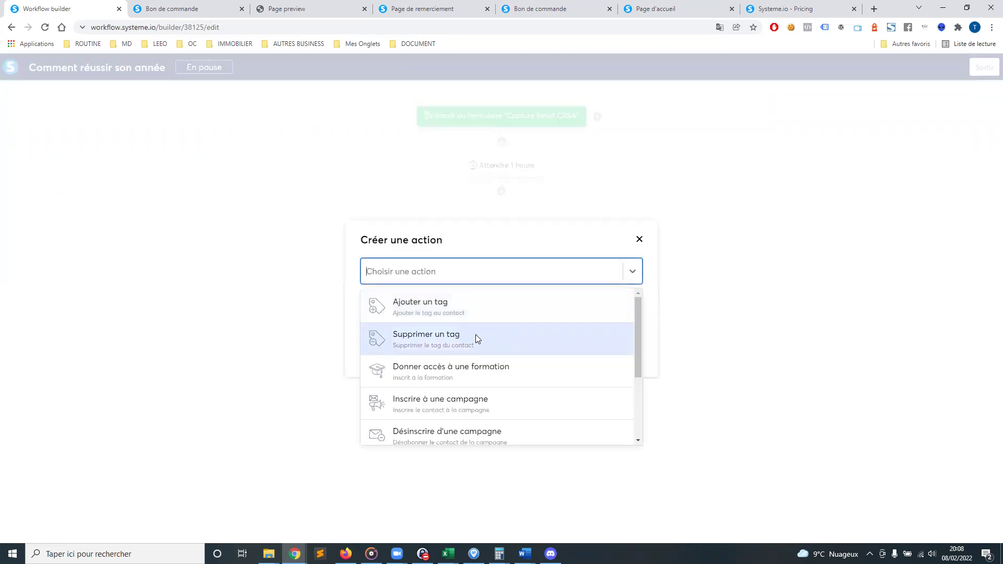
scroll(477, 371, "down", 2)
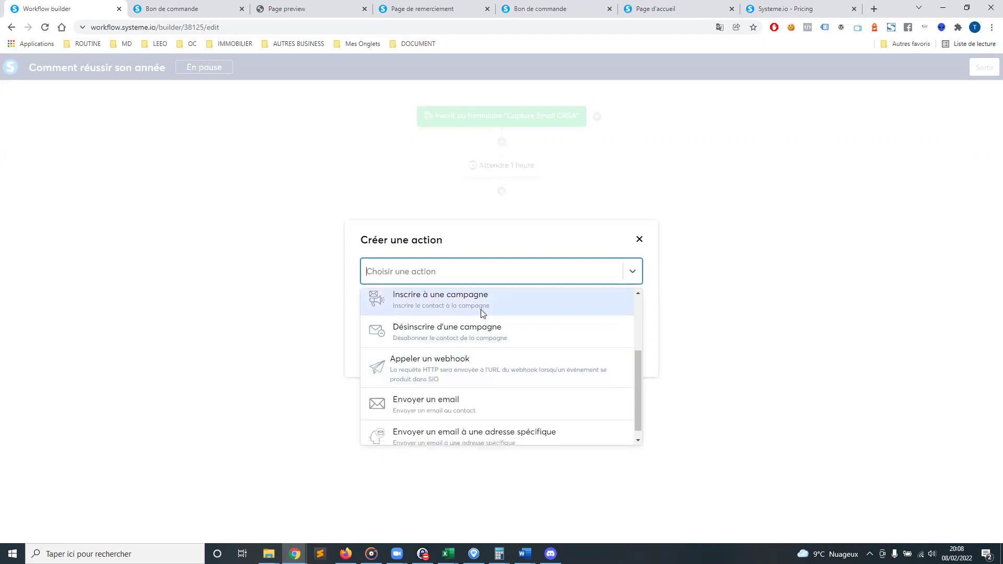
left_click(427, 408)
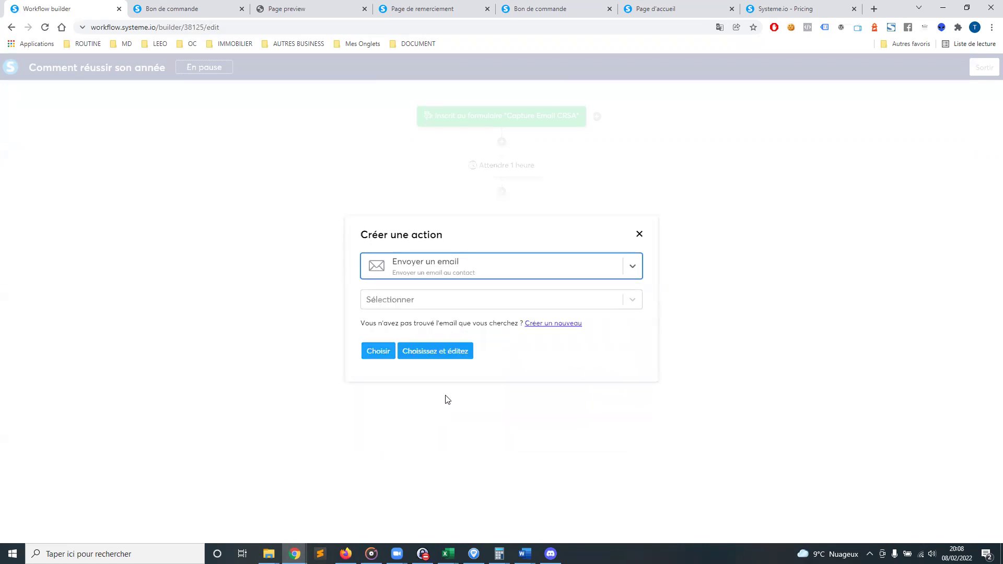
left_click(473, 300)
left_click(554, 364)
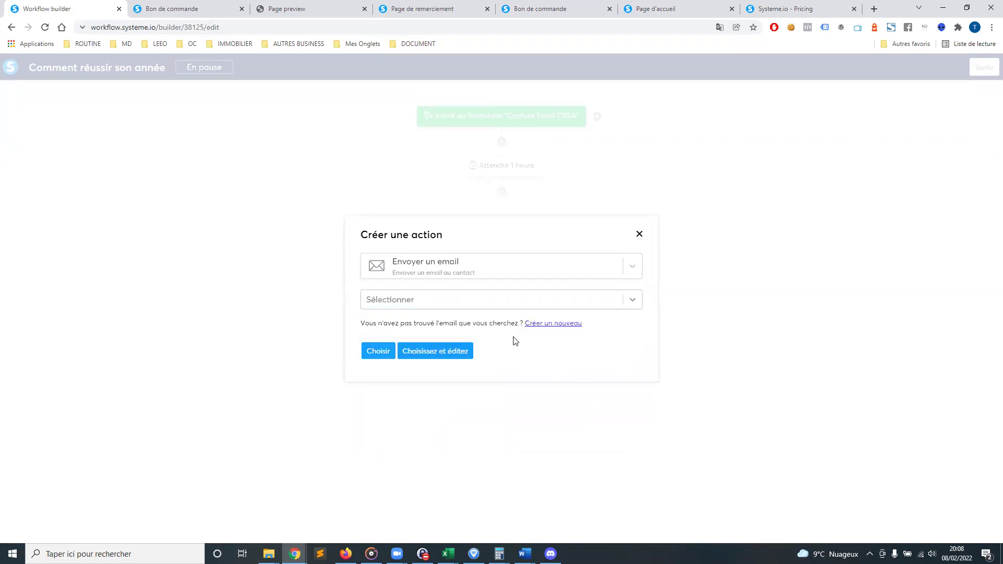
left_click(493, 307)
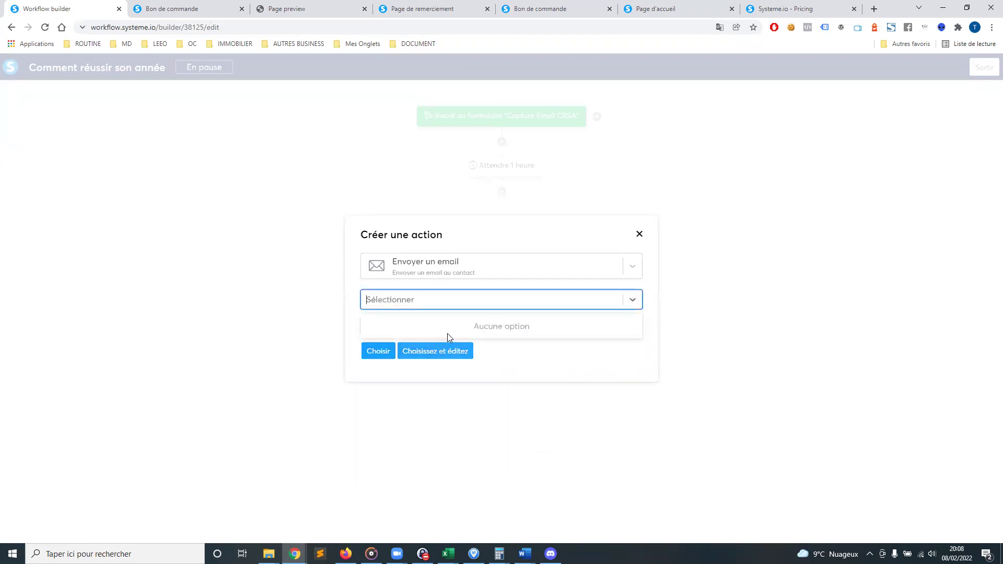
left_click(527, 353)
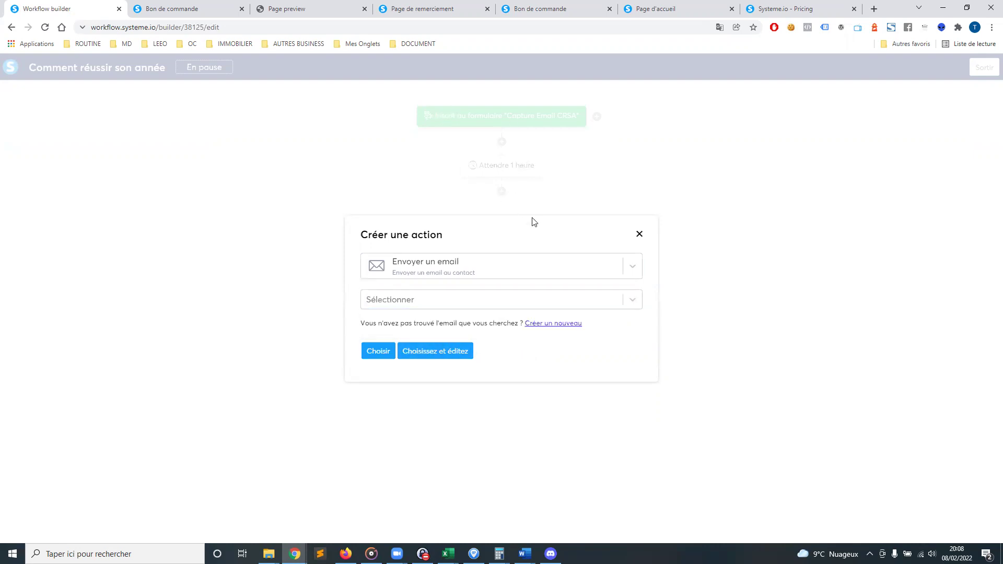
left_click(639, 234)
left_click(503, 192)
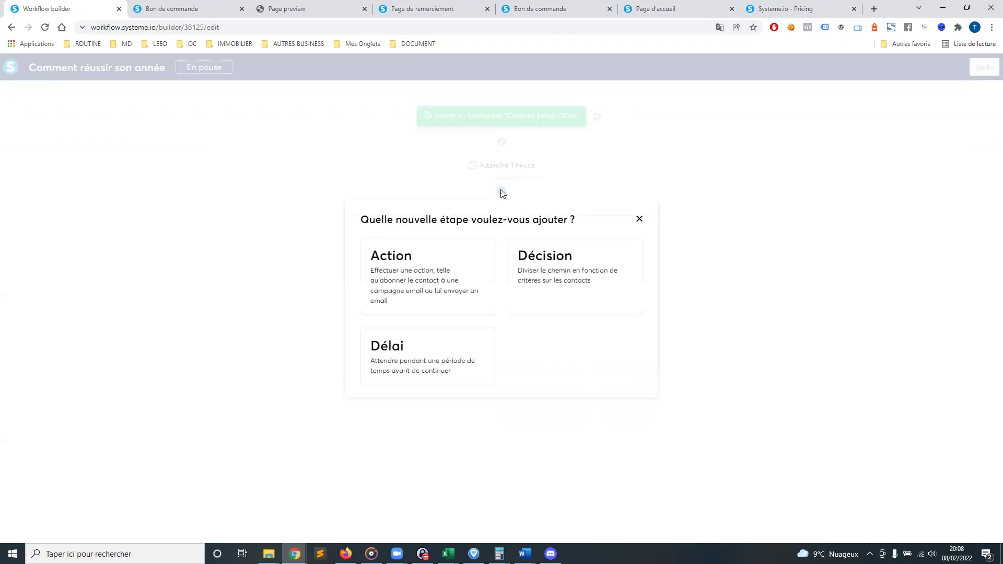
left_click(541, 295)
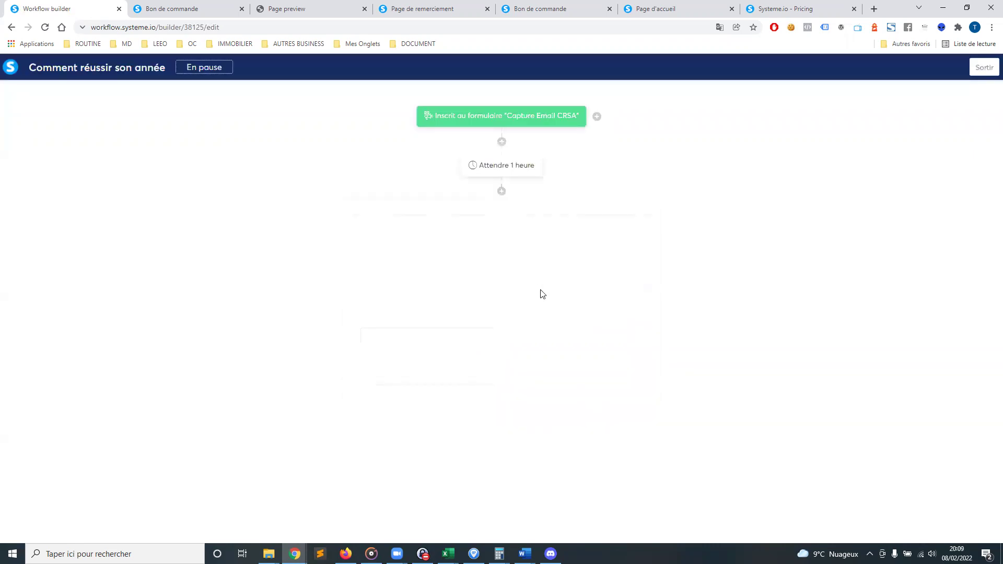
left_click(410, 240)
left_click(373, 289)
left_click(367, 279)
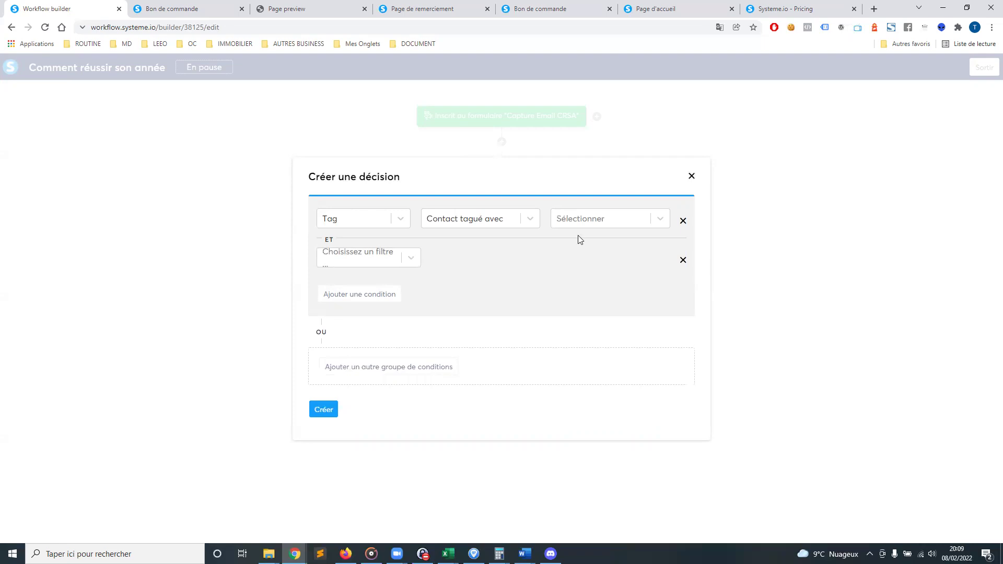
left_click(691, 176)
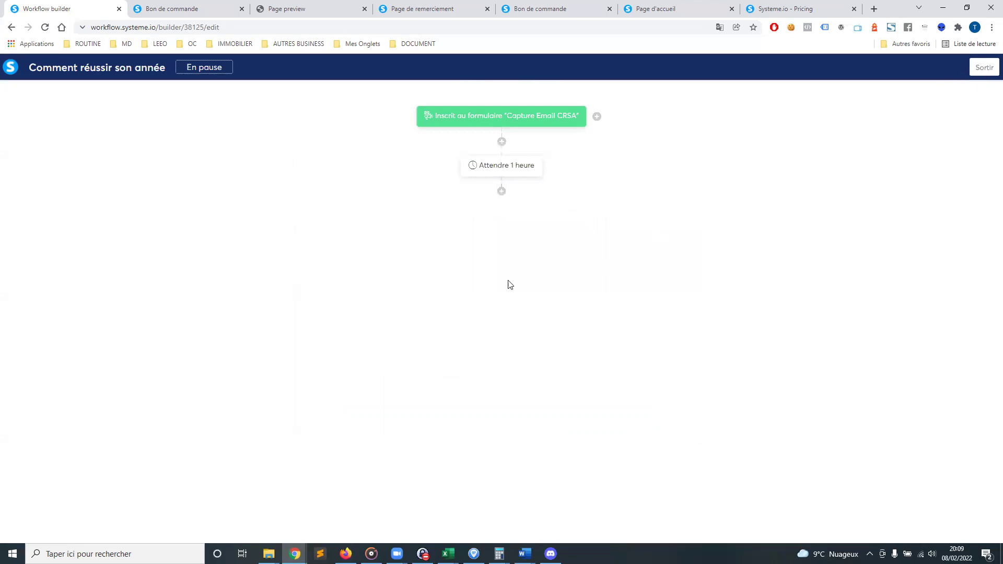
Exit the workflow builder back to the Workflows list showing 'Comment réussir son année'
left_click(984, 67)
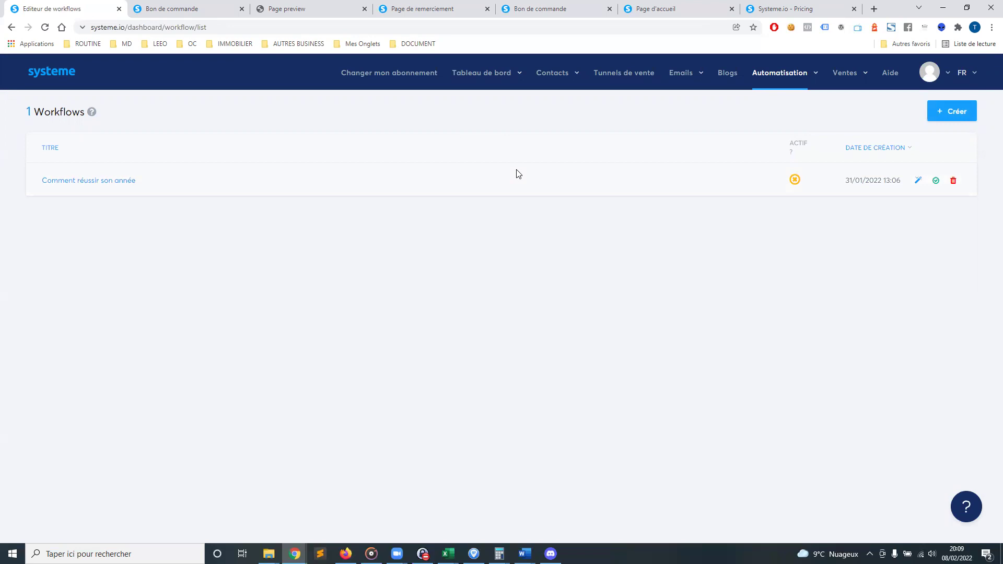
mouse_move(480, 79)
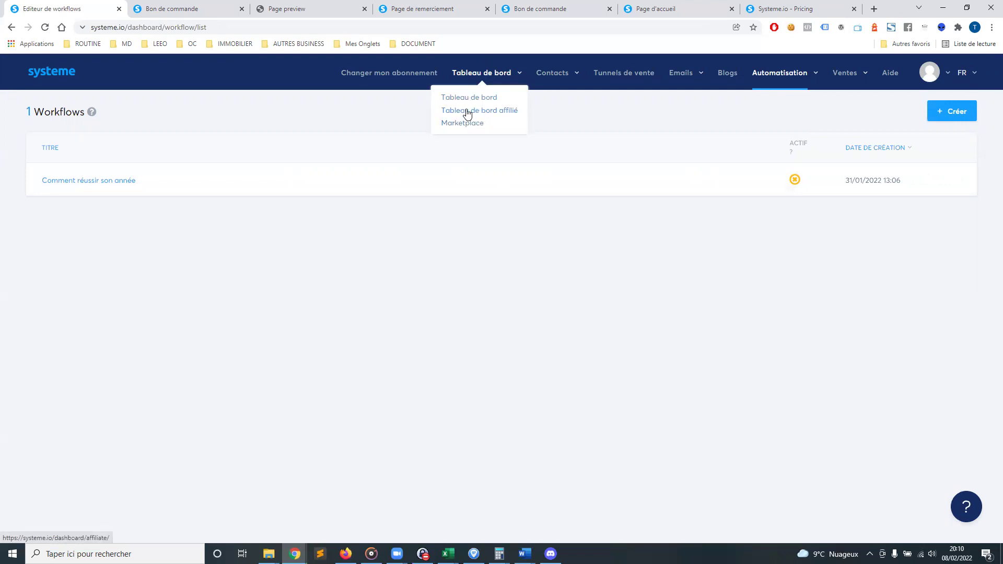
Check the main dashboard's 5 new contacts, then open the affiliate dashboard
left_click(480, 100)
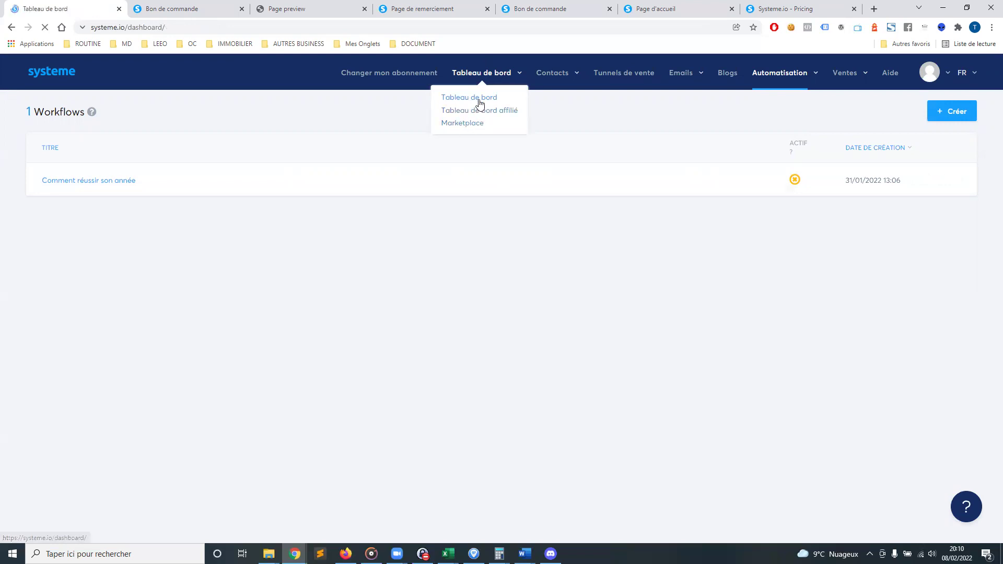
left_click_drag(41, 167, 56, 168)
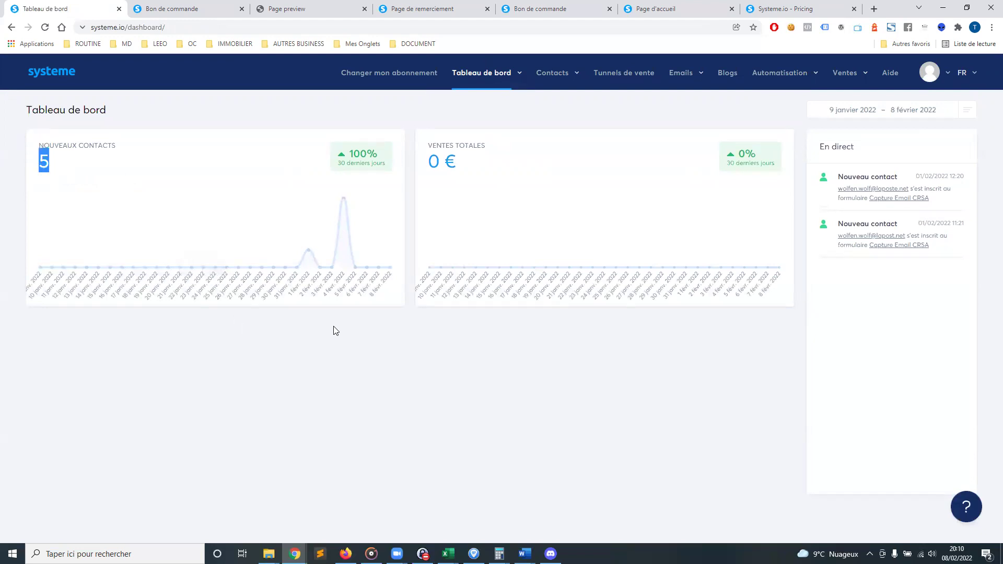
mouse_move(492, 78)
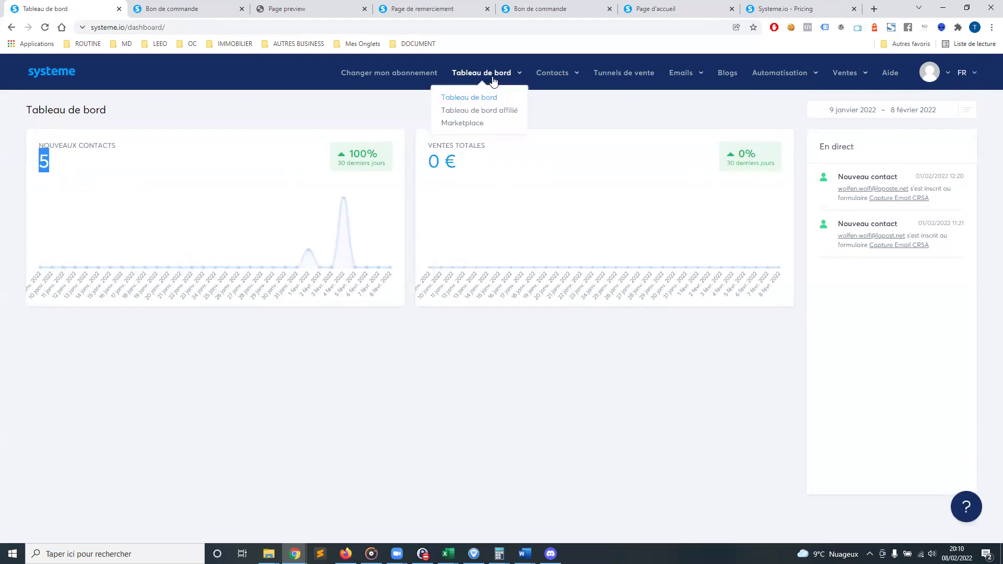
left_click(477, 110)
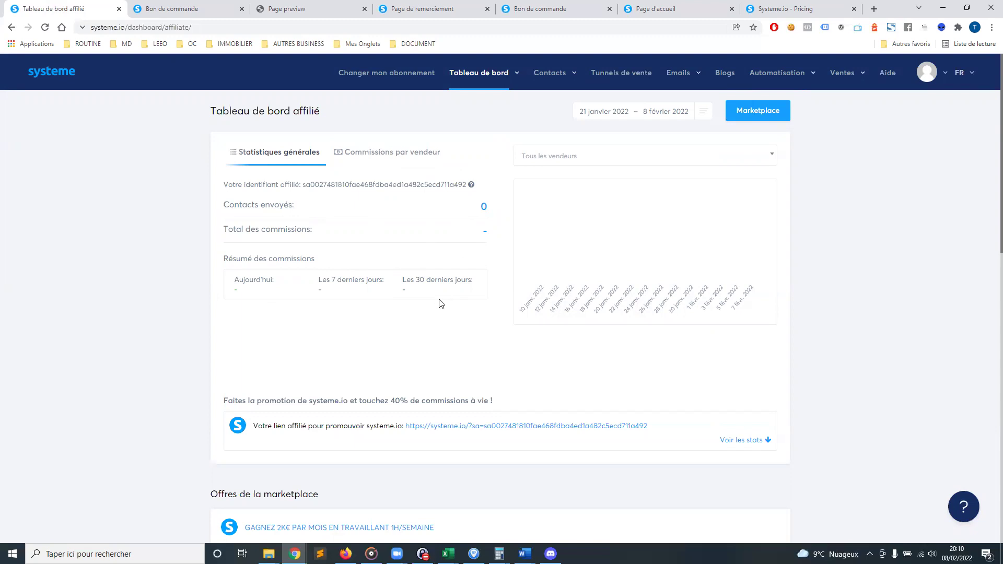
Open the affiliate Marketplace and the offer 'Comment gagner 10 000€ par mois'
mouse_move(480, 75)
left_click(474, 125)
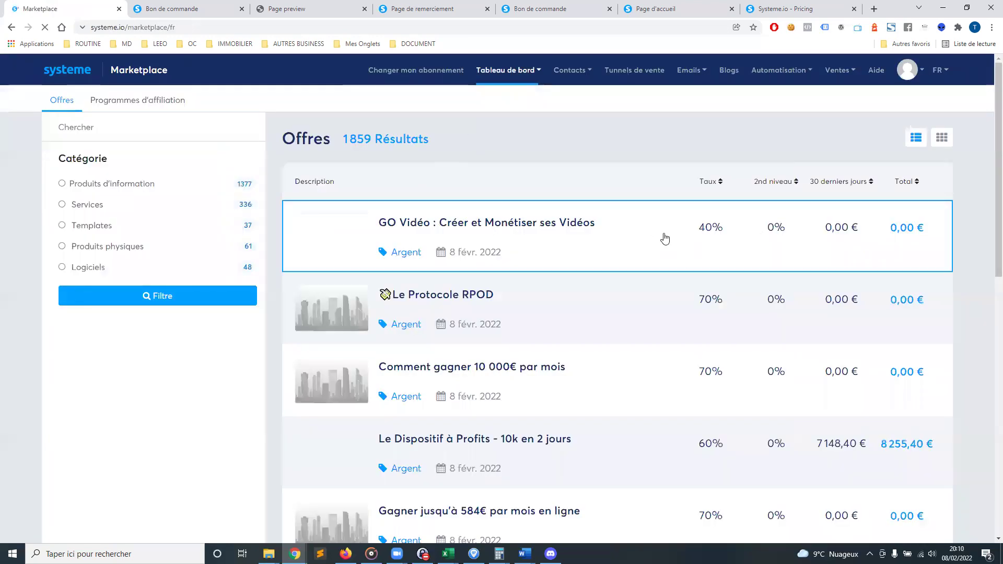
scroll(496, 351, "down", 4)
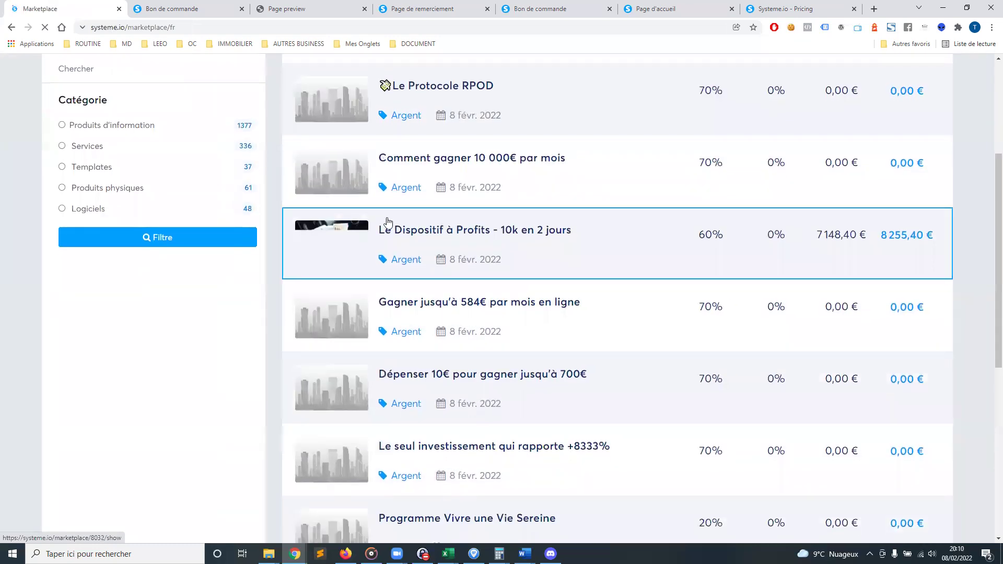
left_click(436, 162)
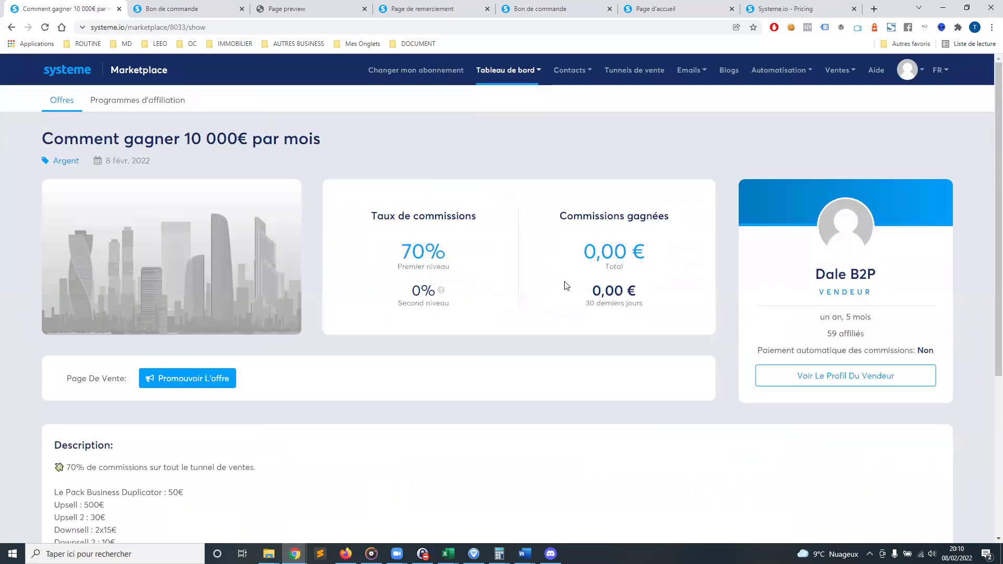
Review the offer's 70% commission and vendor age, then return to the main dashboard
left_click_drag(407, 253, 447, 254)
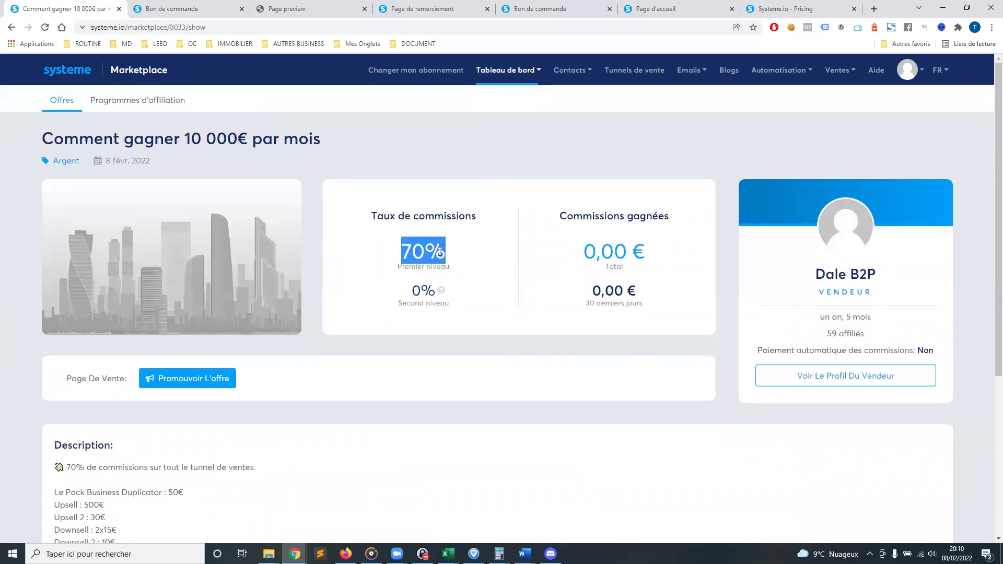
left_click_drag(394, 220, 656, 313)
left_click(685, 287)
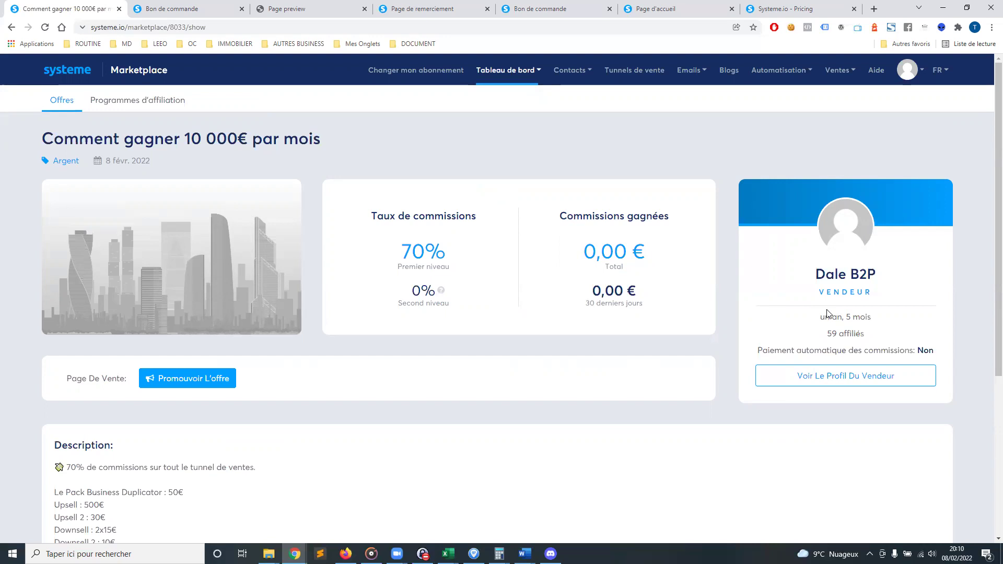
left_click_drag(819, 317, 875, 318)
left_click(855, 317)
key("F5")
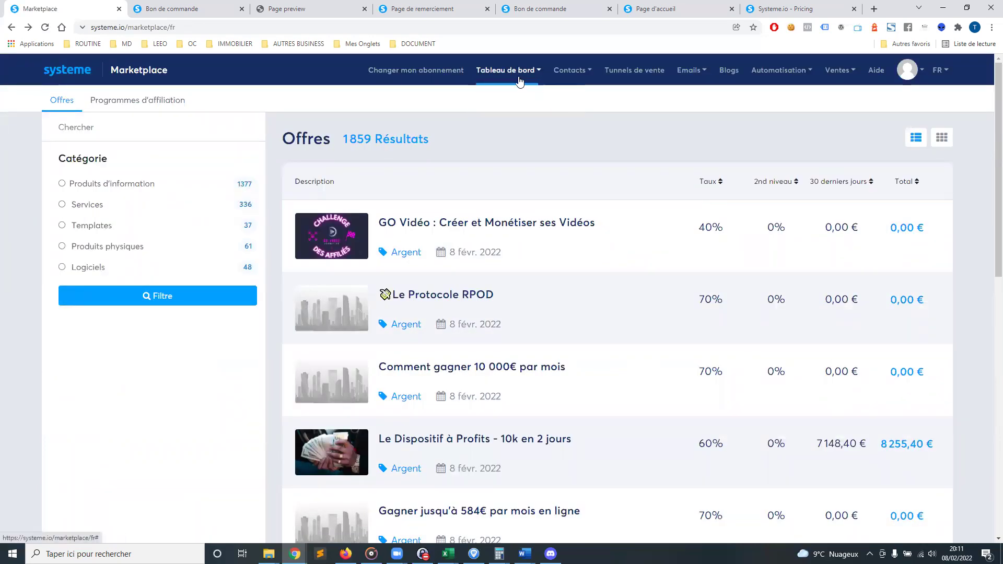
left_click(512, 100)
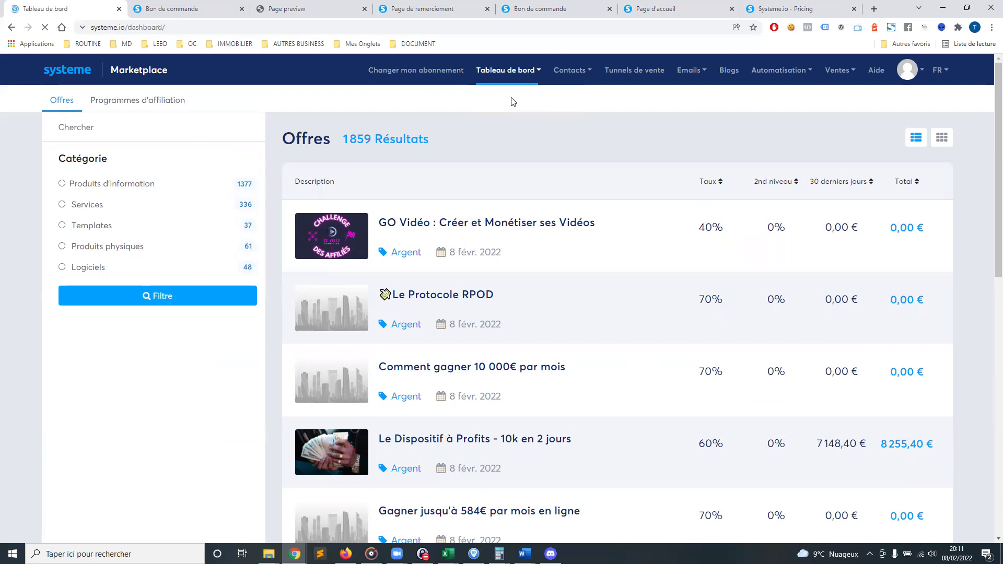